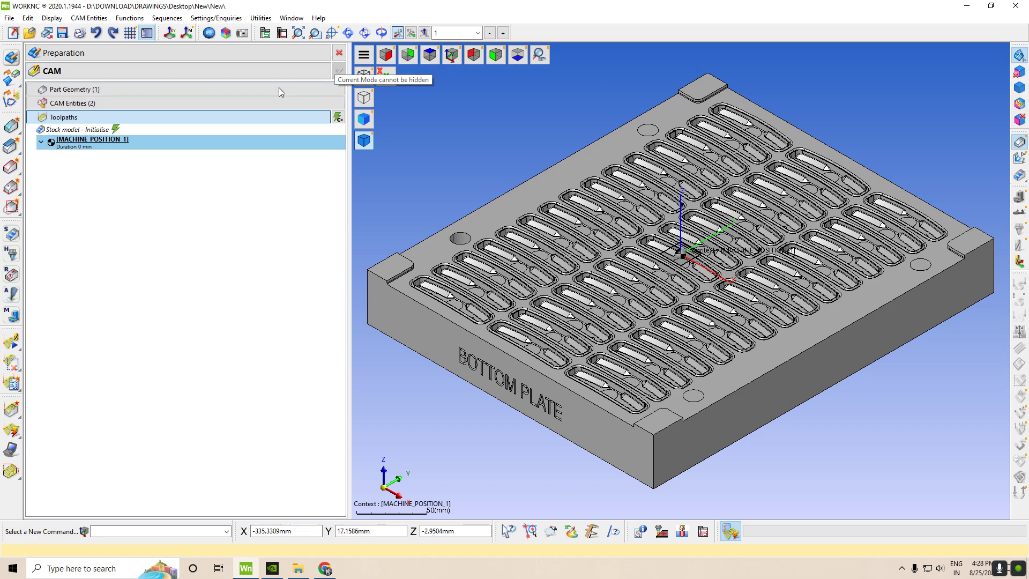
# - Inspect the part geometry entries and check the initial stock model's display in isometric view
pyautogui.click(437, 60)
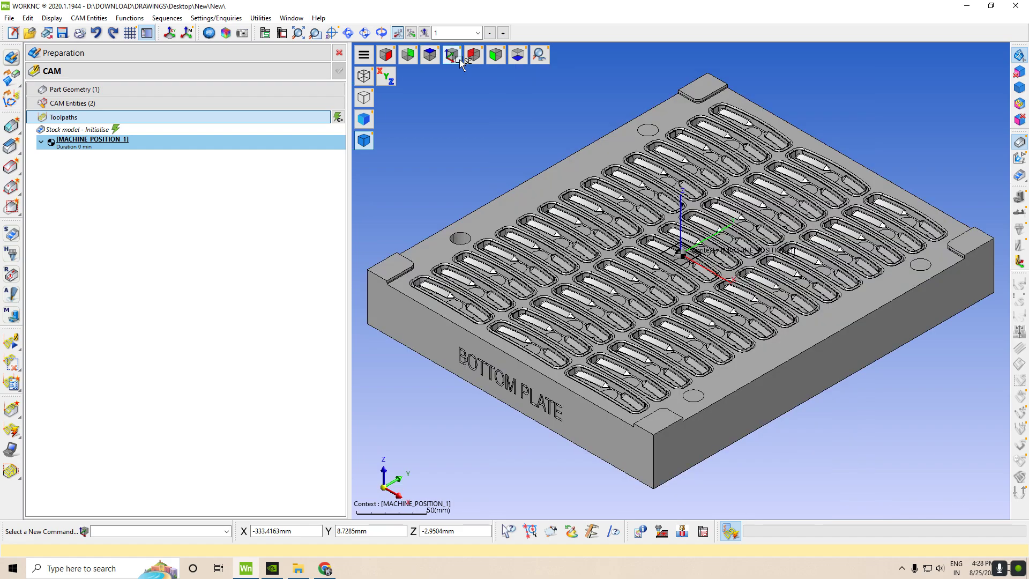
pyautogui.click(451, 54)
pyautogui.click(91, 89)
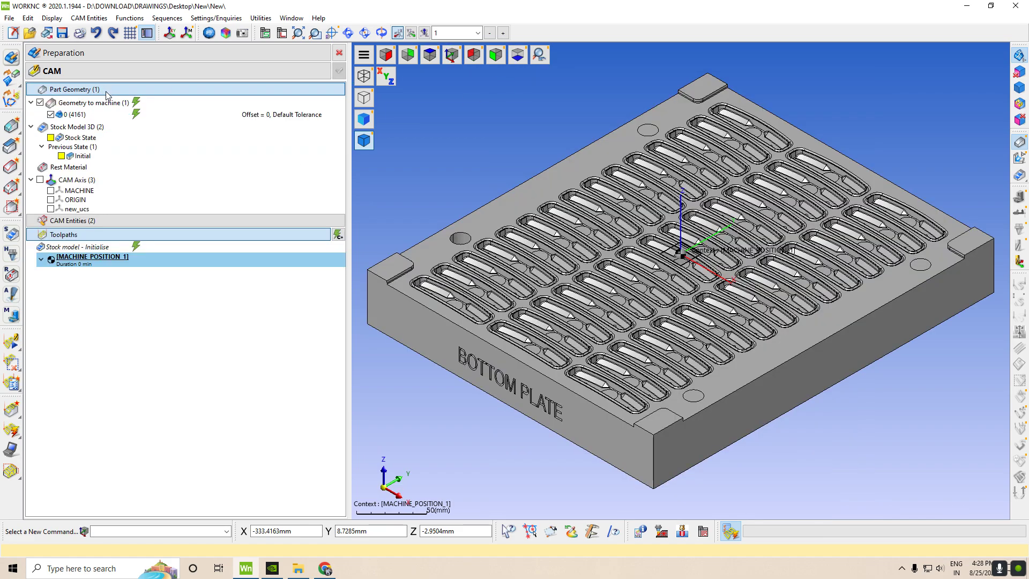
pyautogui.click(61, 156)
pyautogui.click(61, 156)
pyautogui.click(129, 88)
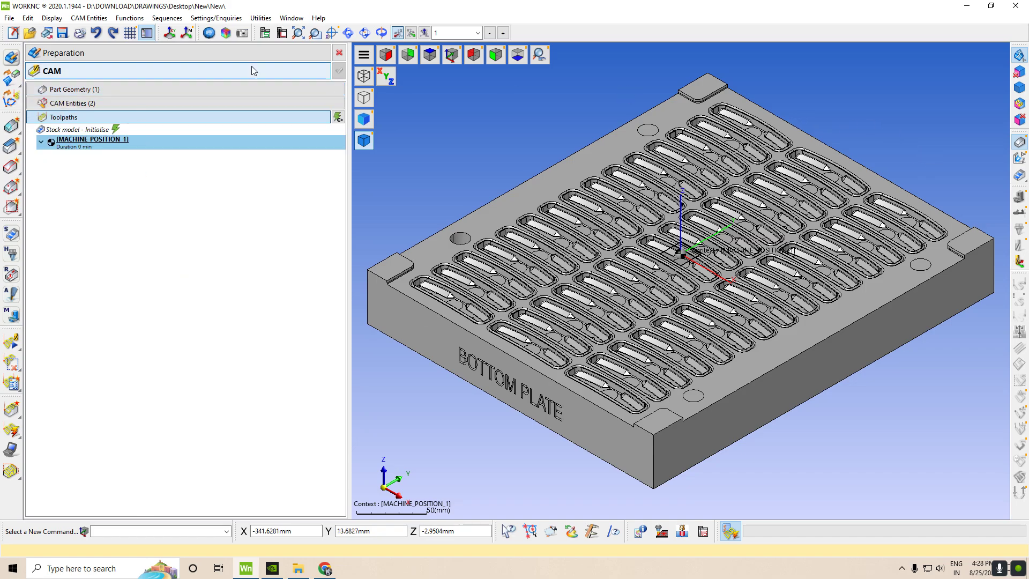
# - Check the fillet radii around the end of an upper pocket with the curvature analysis
pyautogui.click(226, 33)
pyautogui.scroll(8, 726, 110)
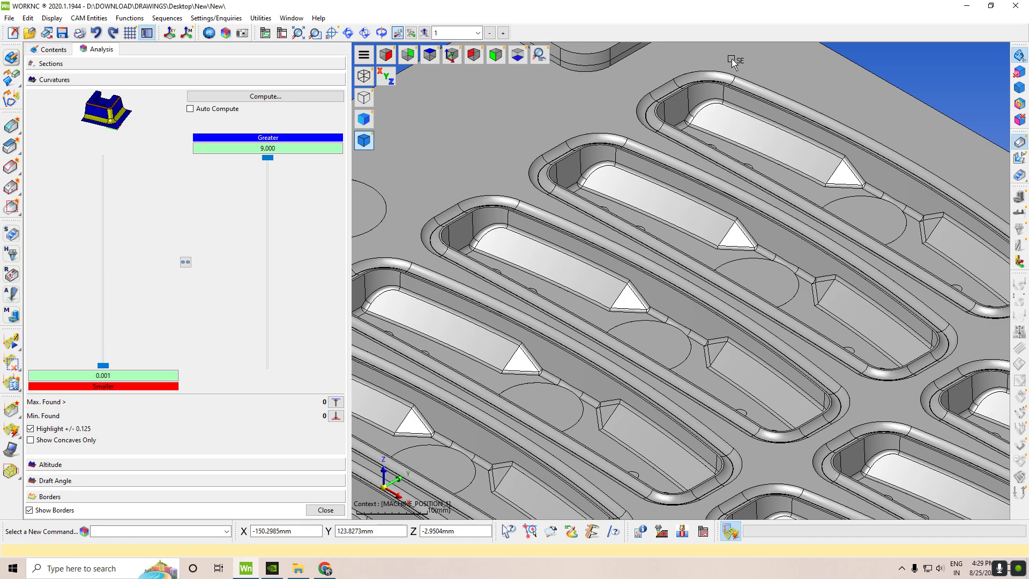
pyautogui.moveTo(671, 90)
pyautogui.scroll(5, 671, 90)
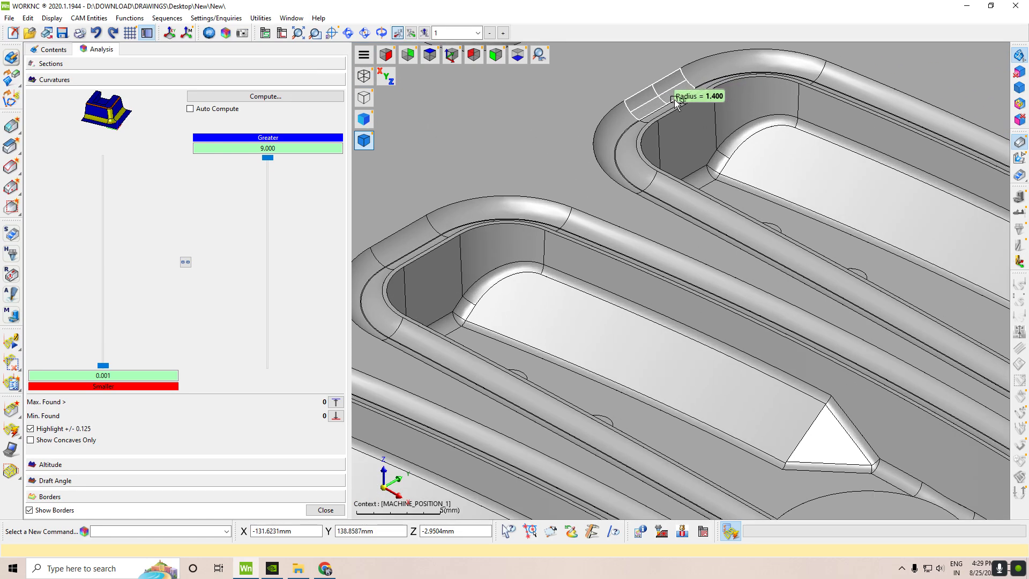
pyautogui.moveTo(764, 128)
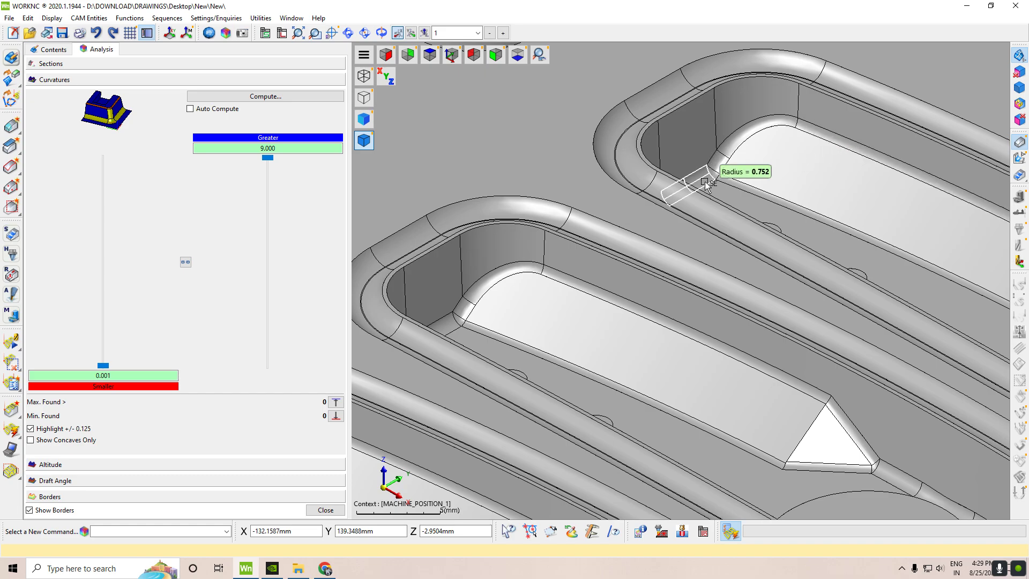
pyautogui.scroll(-2, 699, 185)
pyautogui.scroll(-2, 699, 185)
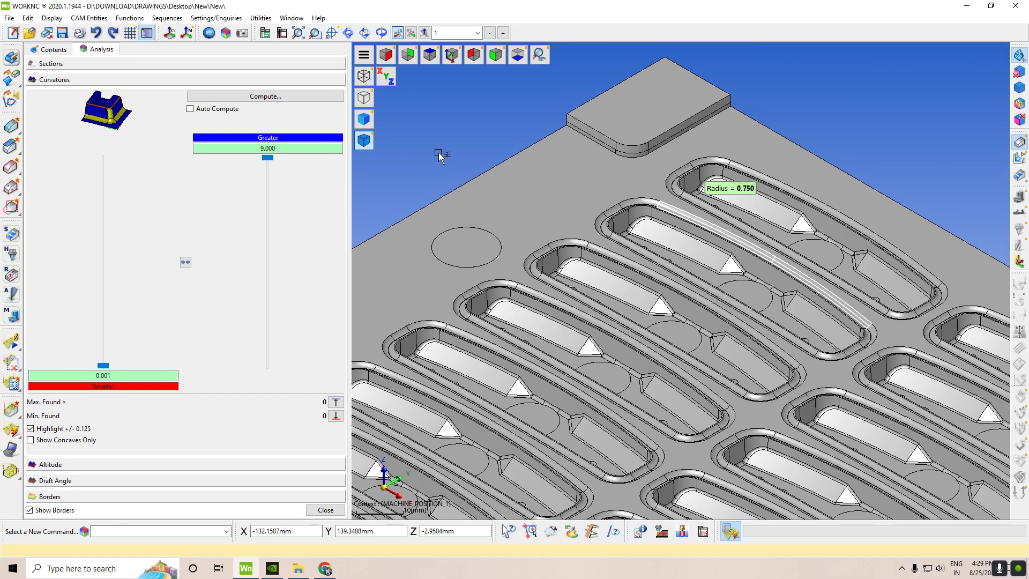
pyautogui.click(54, 49)
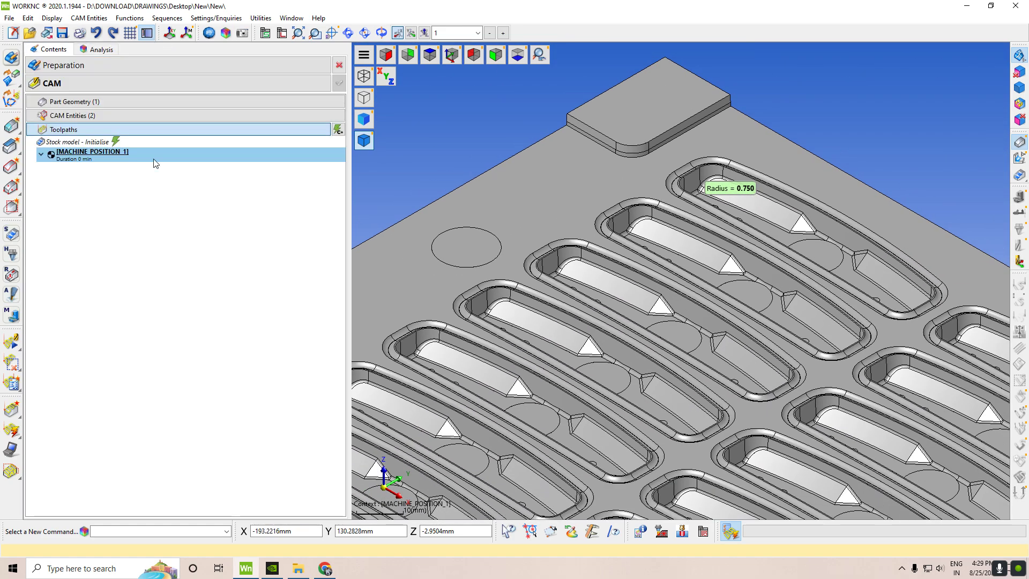
# - Measure the line distance across the pocket's end between its rim points, and clear the measurement
pyautogui.click(594, 538)
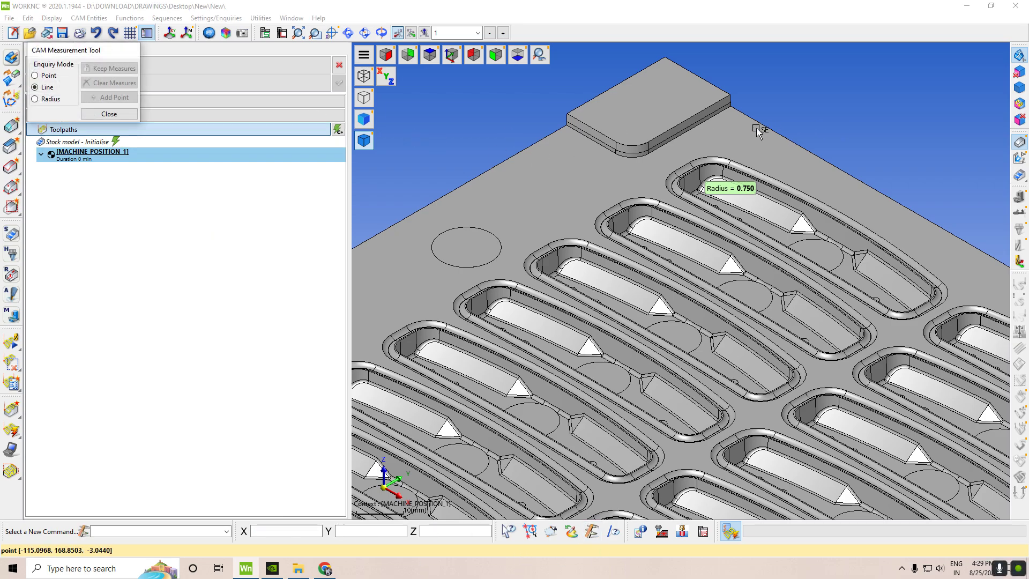
pyautogui.scroll(3, 719, 126)
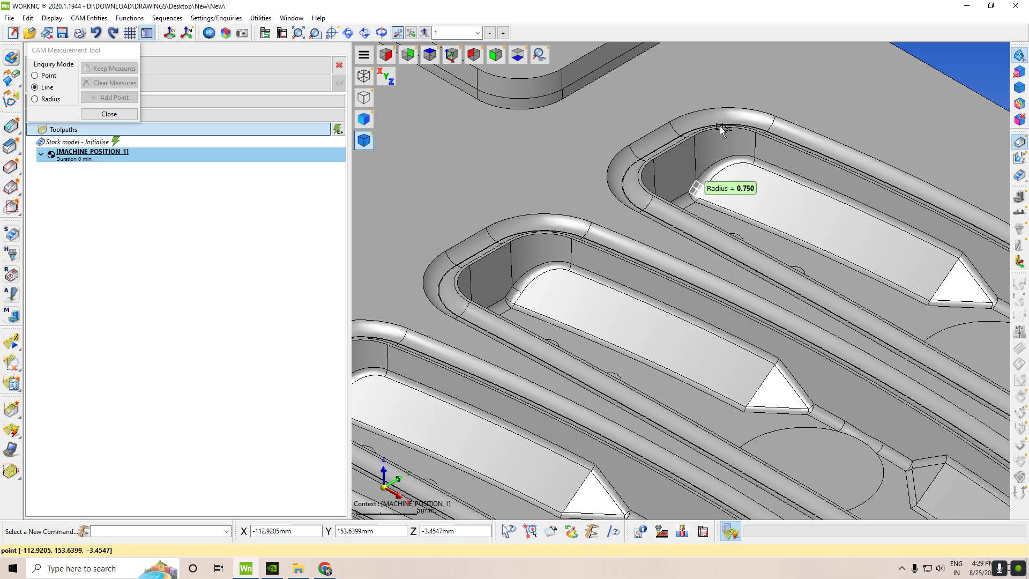
pyautogui.scroll(4, 719, 126)
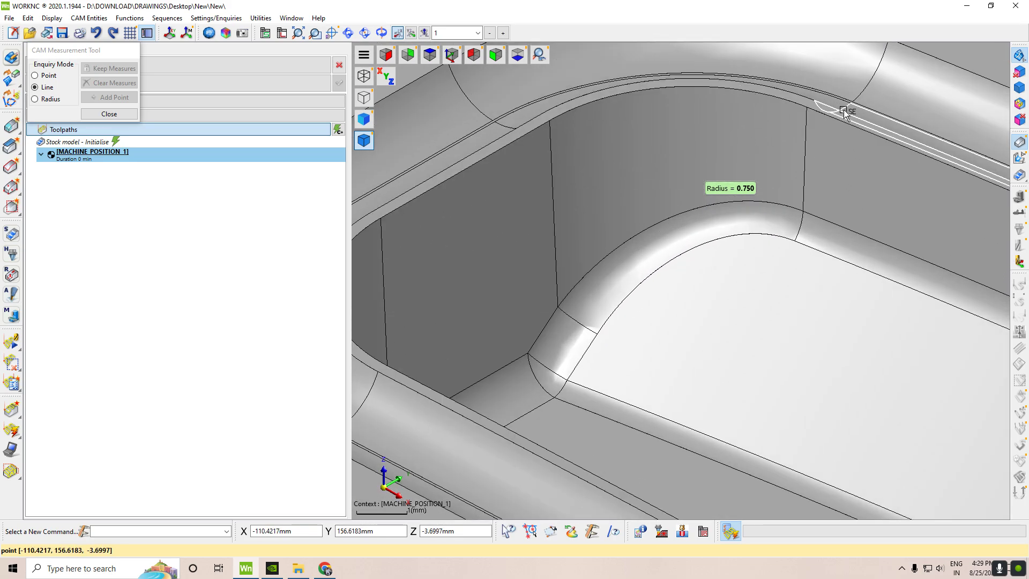
pyautogui.click(855, 100)
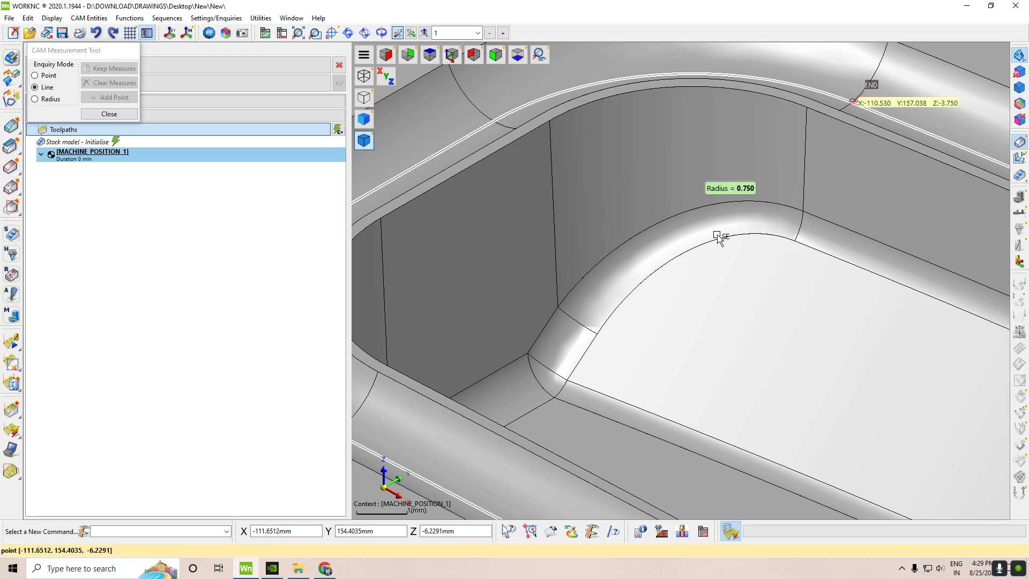
pyautogui.scroll(-3, 718, 237)
pyautogui.click(515, 324)
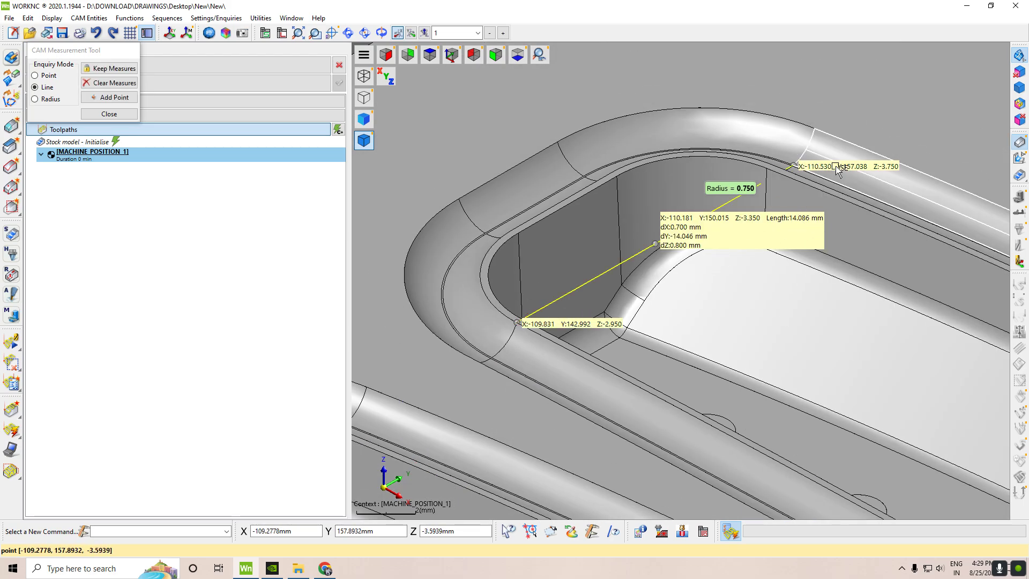
pyautogui.scroll(1, 806, 174)
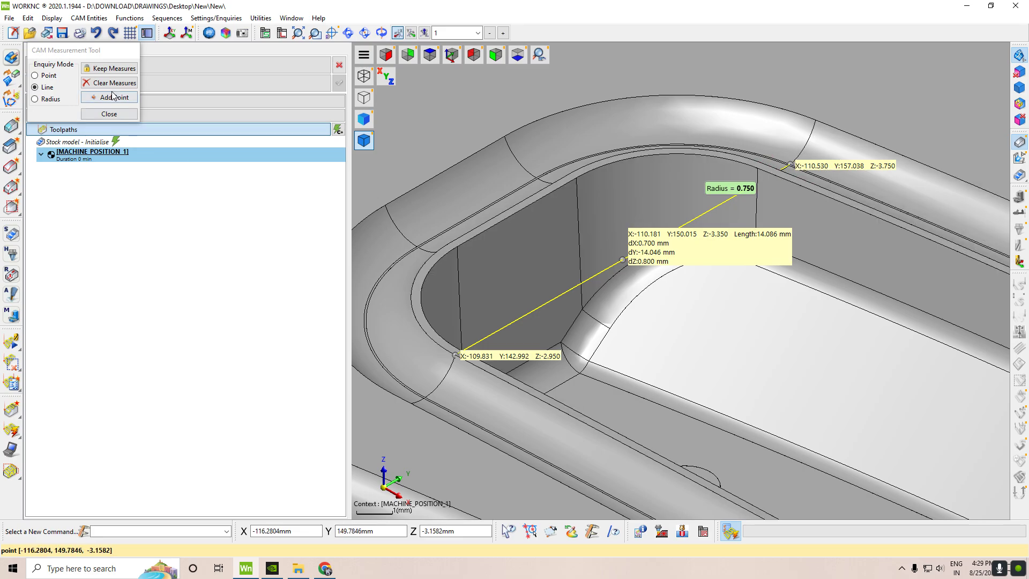
pyautogui.click(105, 84)
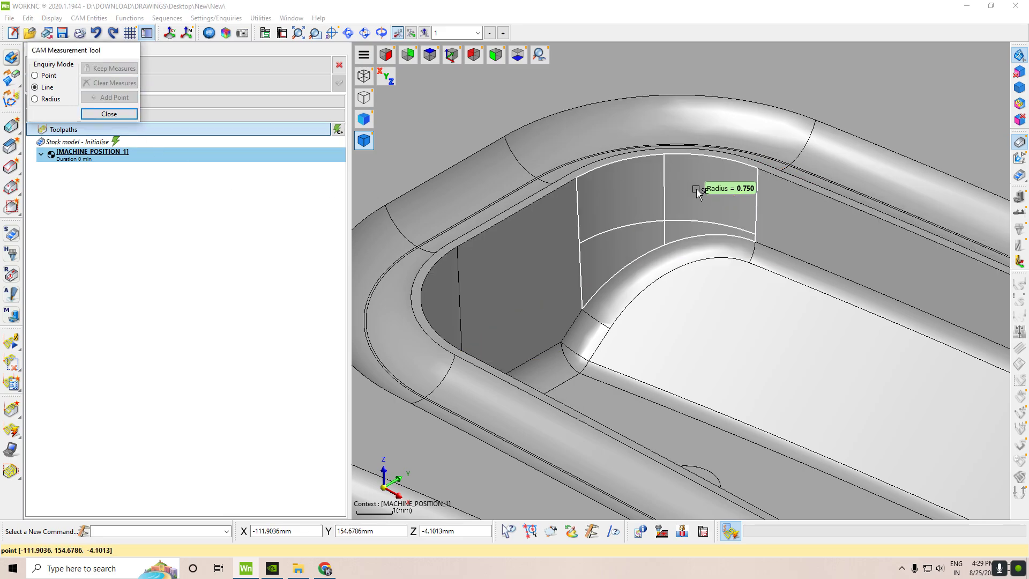
# - Measure the pocket's width between its inner wall corners, clear the measurement and close the measurement tool
pyautogui.click(758, 169)
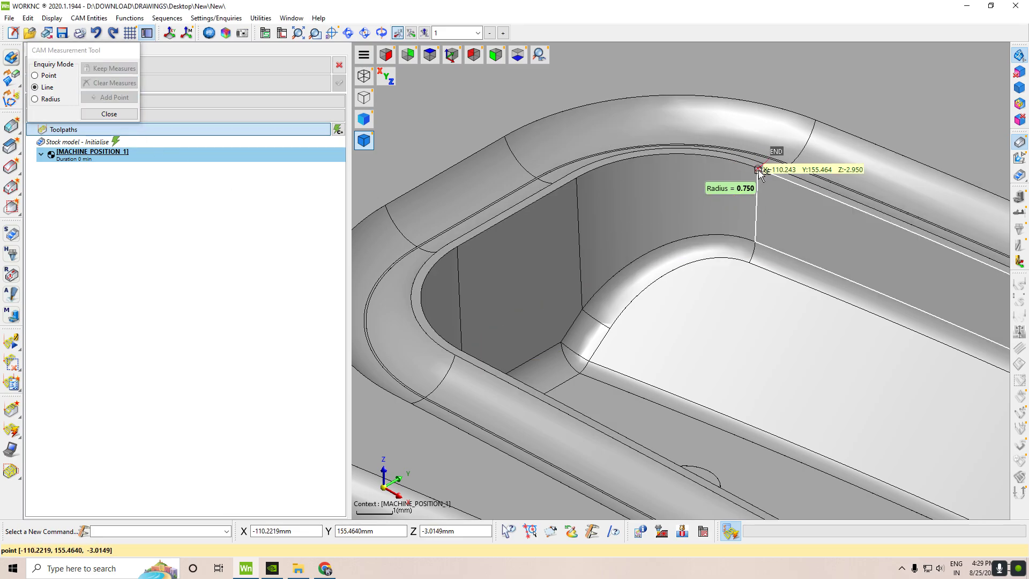
pyautogui.moveTo(679, 280); pyautogui.dragTo(631, 312, button='middle')
pyautogui.scroll(-3, 637, 320)
pyautogui.scroll(5, 478, 382)
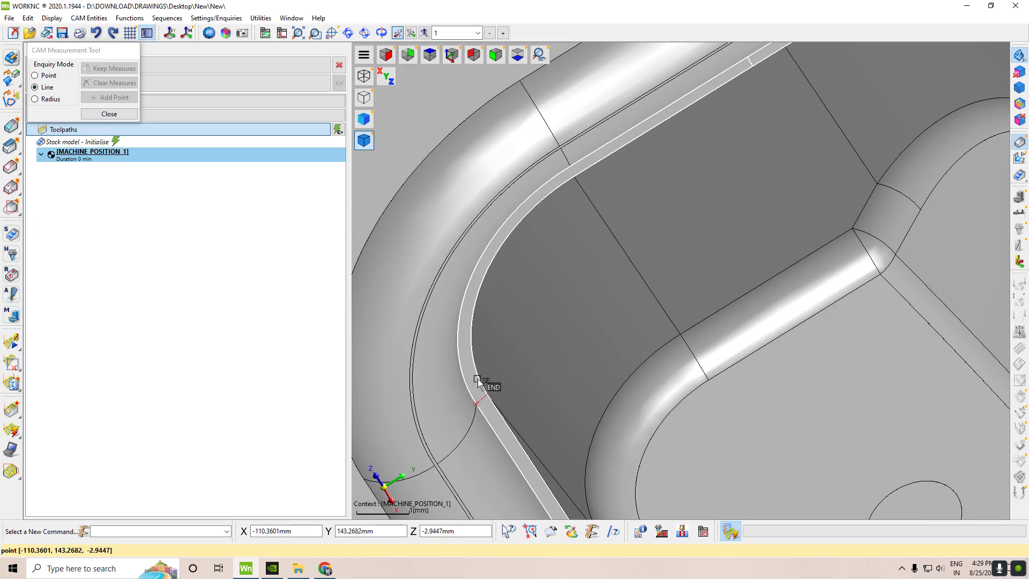
pyautogui.click(498, 410)
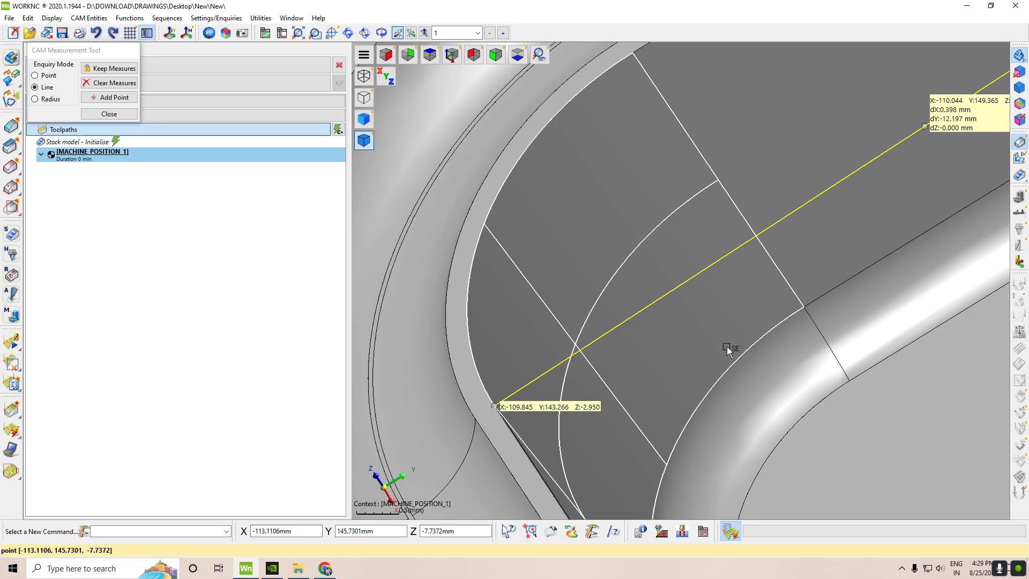
pyautogui.scroll(-4, 727, 346)
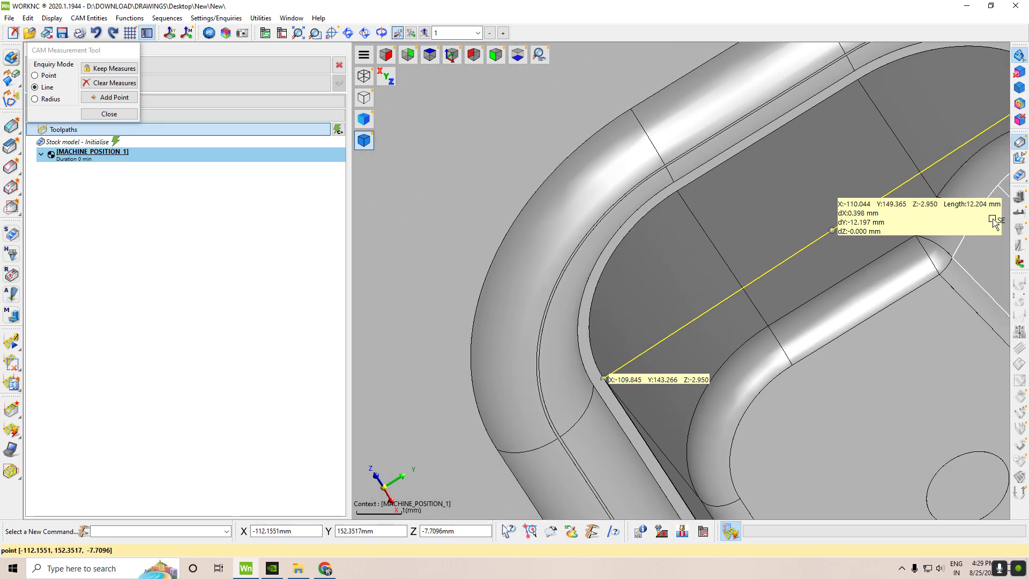
pyautogui.click(111, 83)
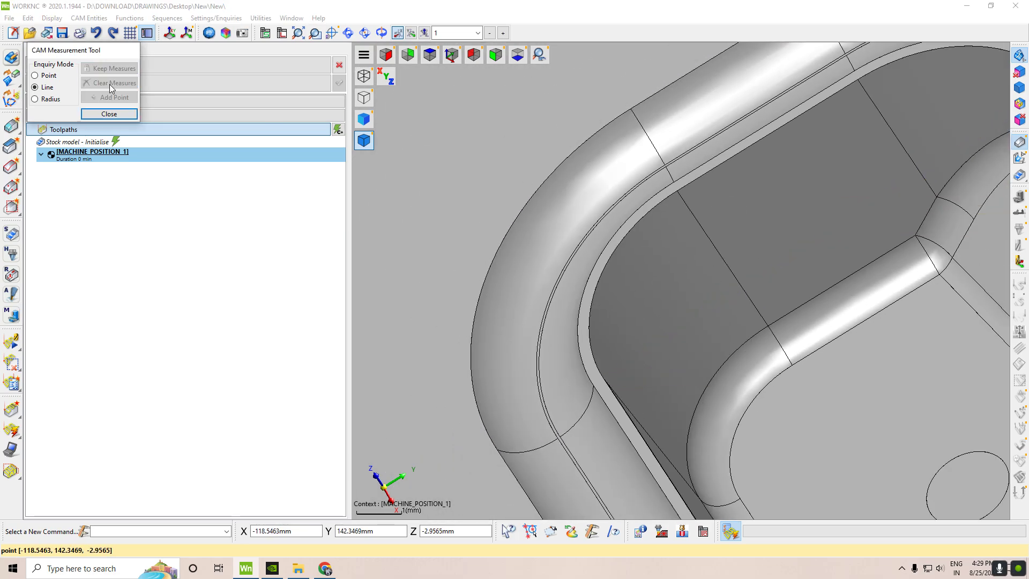
pyautogui.click(362, 96)
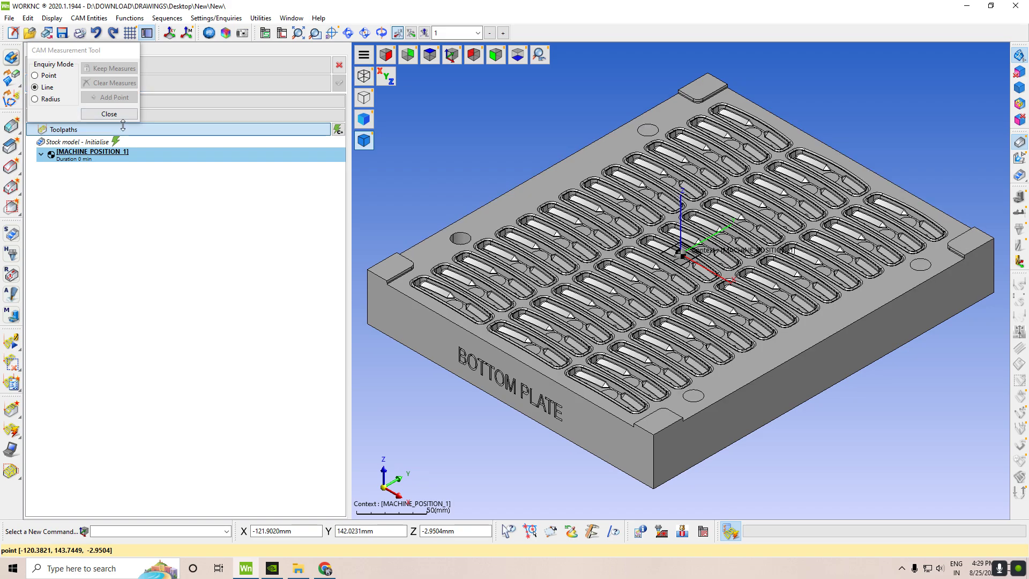
pyautogui.click(113, 114)
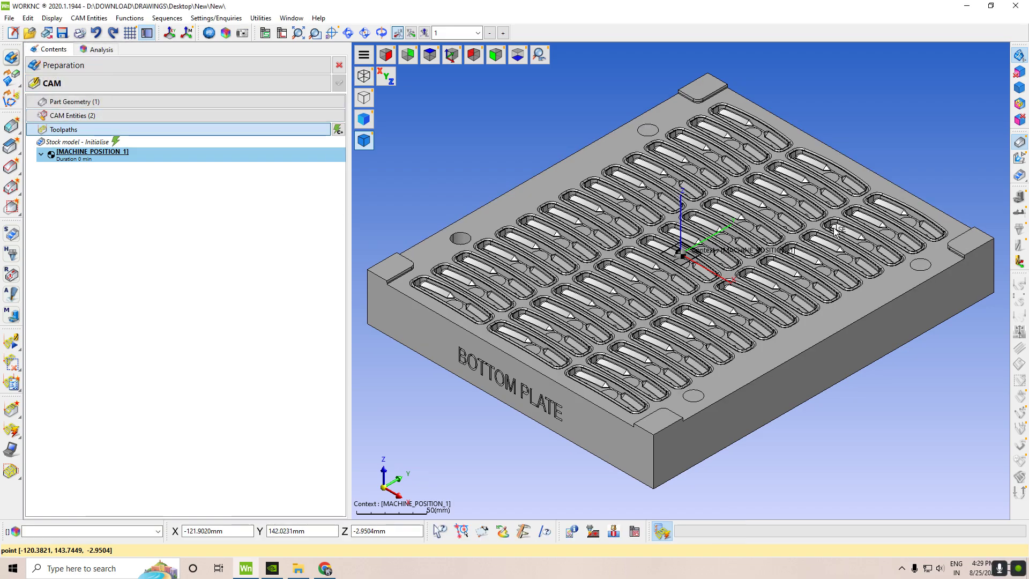
# - Add a new Global Rough/Rerough toolpath to the MACHINE_POSITION_1 toolpath list
pyautogui.scroll(-2, 834, 236)
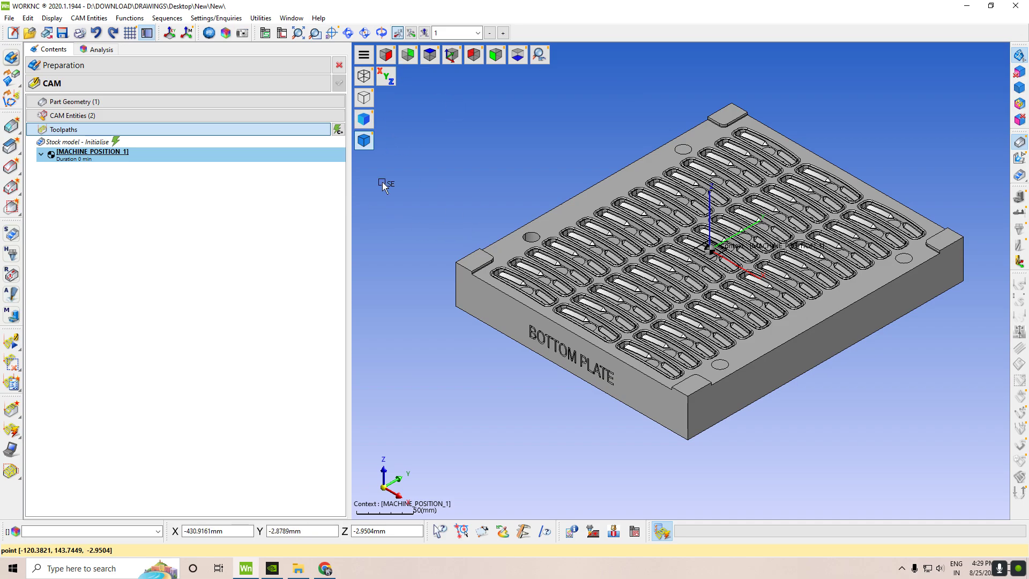
pyautogui.rightClick(95, 192)
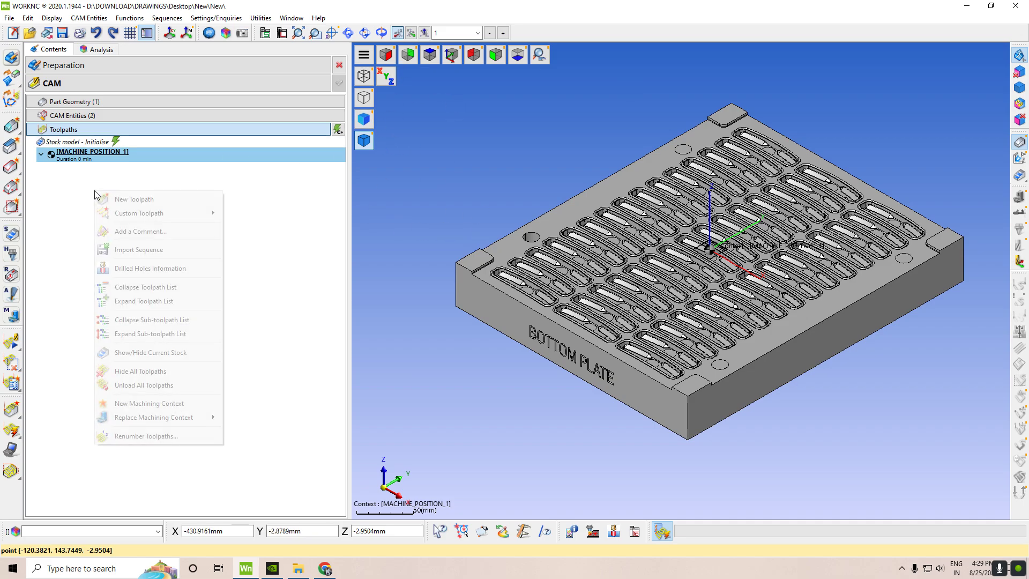
pyautogui.click(154, 199)
# - Define the 10 mm bull-nose cutter with a 0.5 mm corner radius and 10 mm cutting length, and set the machining zone to View
pyautogui.click(112, 248)
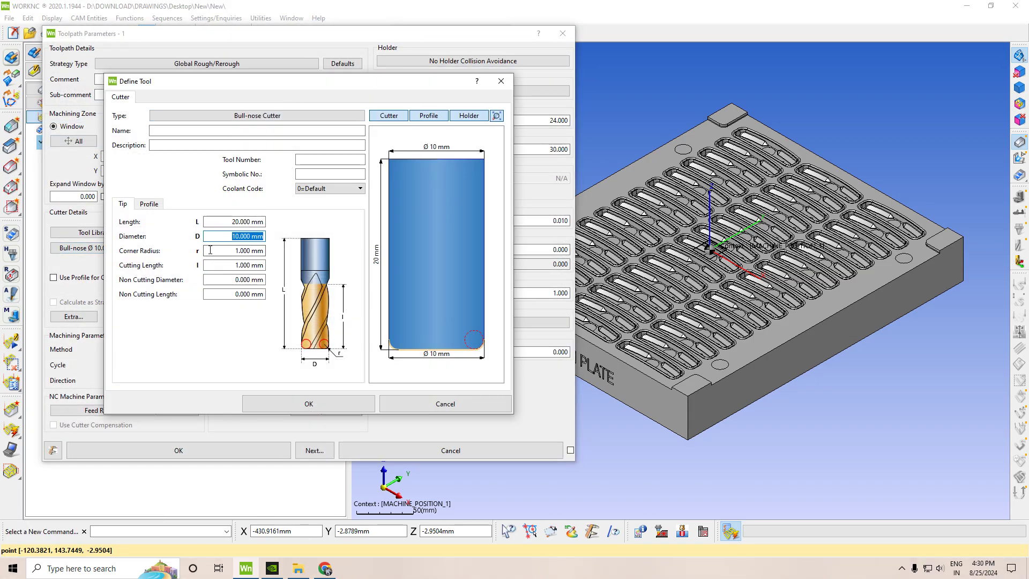
pyautogui.click(210, 250)
pyautogui.press('Return')
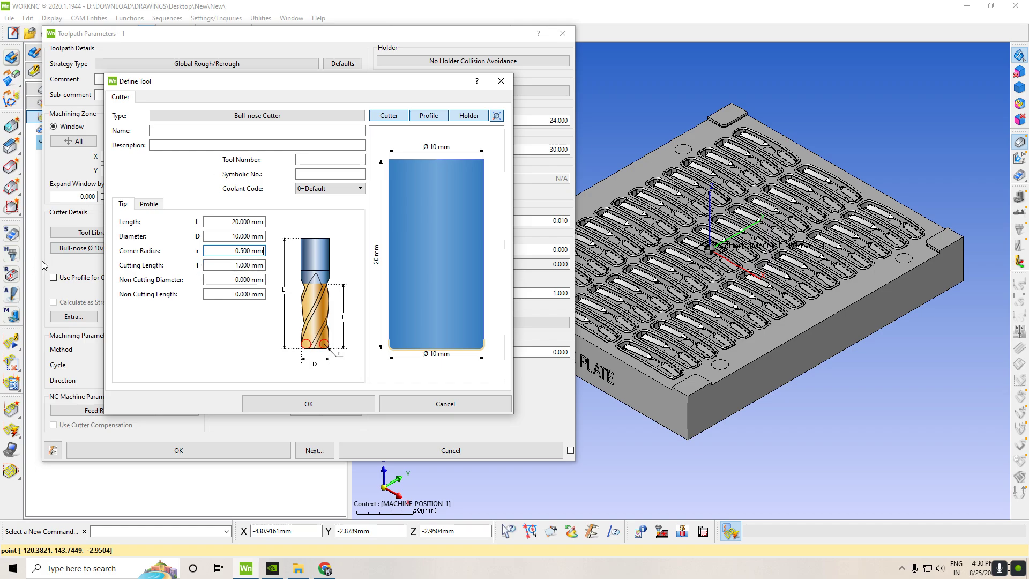
pyautogui.press('Tab')
pyautogui.write('1')
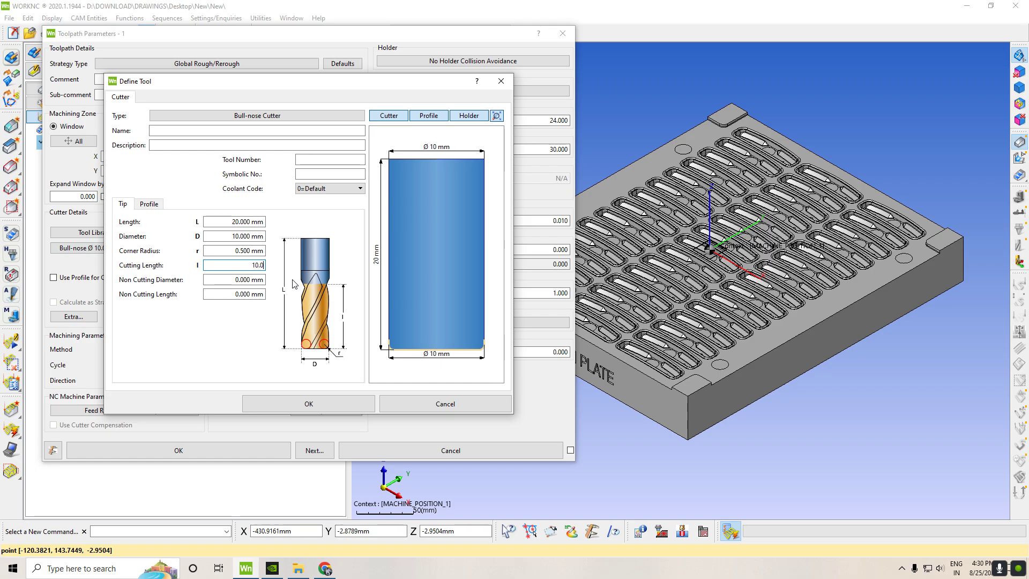
pyautogui.write('0.0')
pyautogui.press('Return')
pyautogui.click(344, 405)
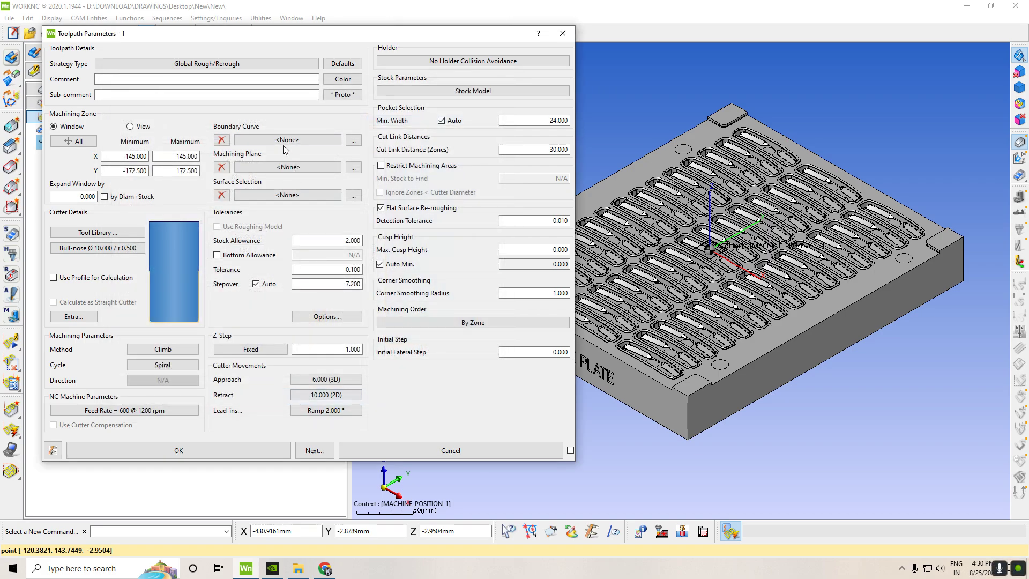
pyautogui.click(130, 126)
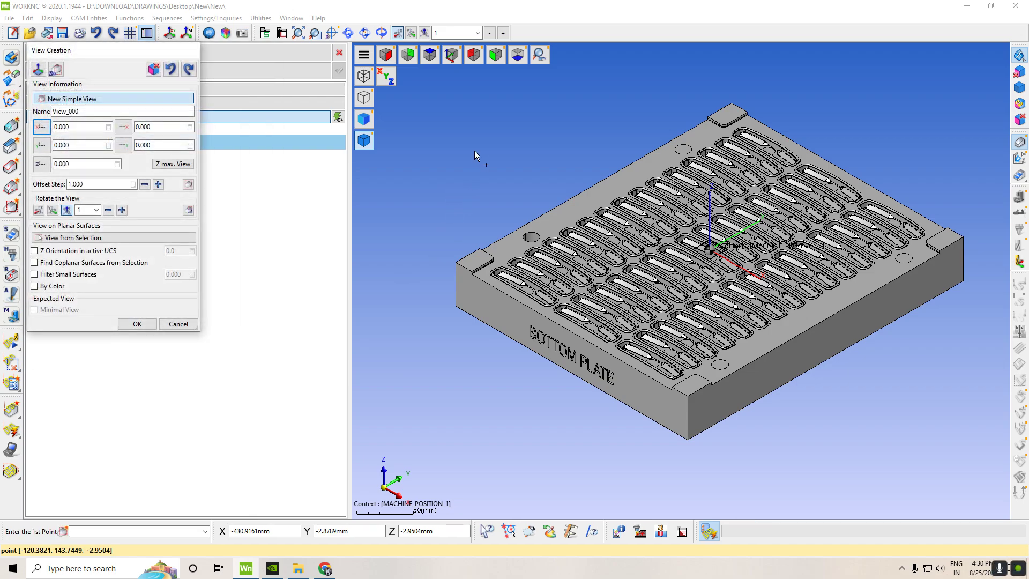
pyautogui.rightClick(474, 151)
pyautogui.click(522, 173)
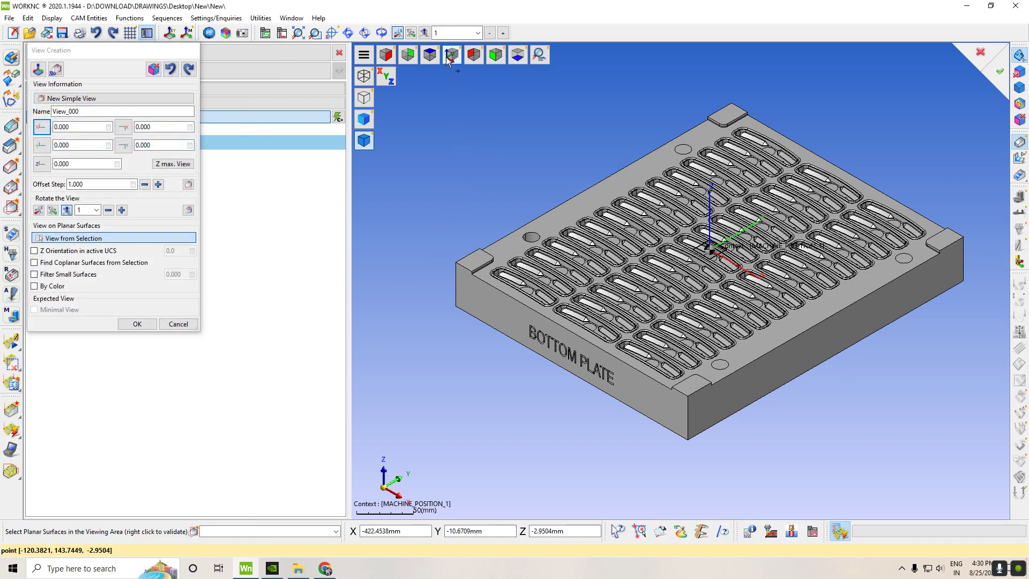
pyautogui.click(429, 54)
pyautogui.scroll(2, 569, 235)
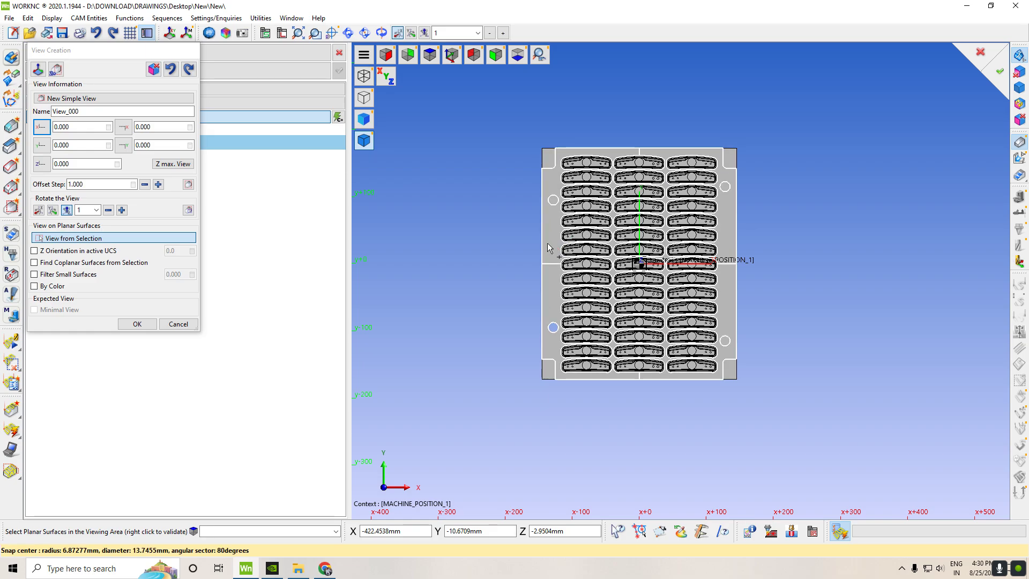
pyautogui.rightClick(628, 241)
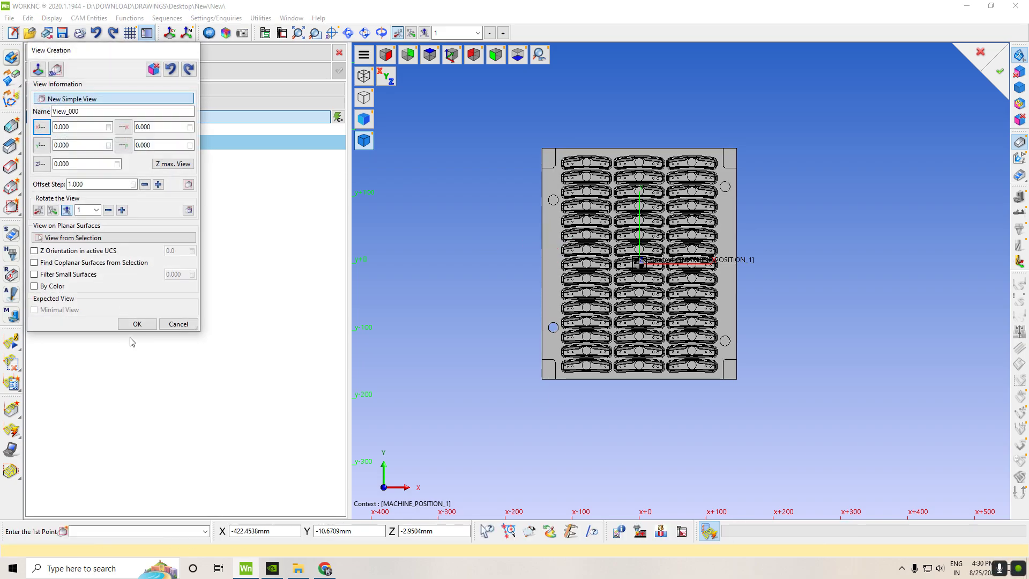
pyautogui.click(187, 324)
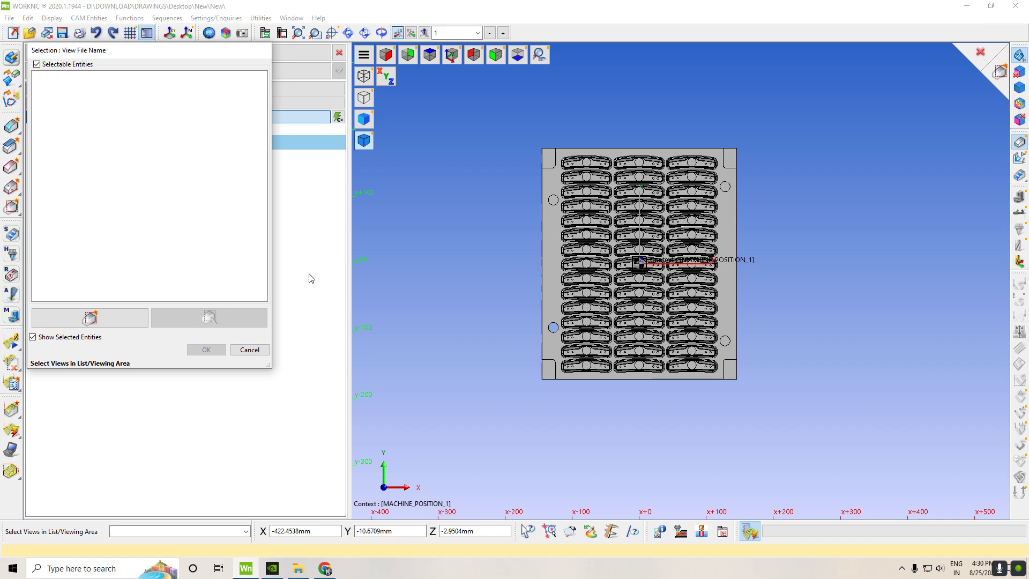
# - Create a simple view from the plate's upper-left corner around the first column's top four pockets, about 106 by 101 mm, as the machining zone
pyautogui.rightClick(407, 220)
pyautogui.click(408, 221)
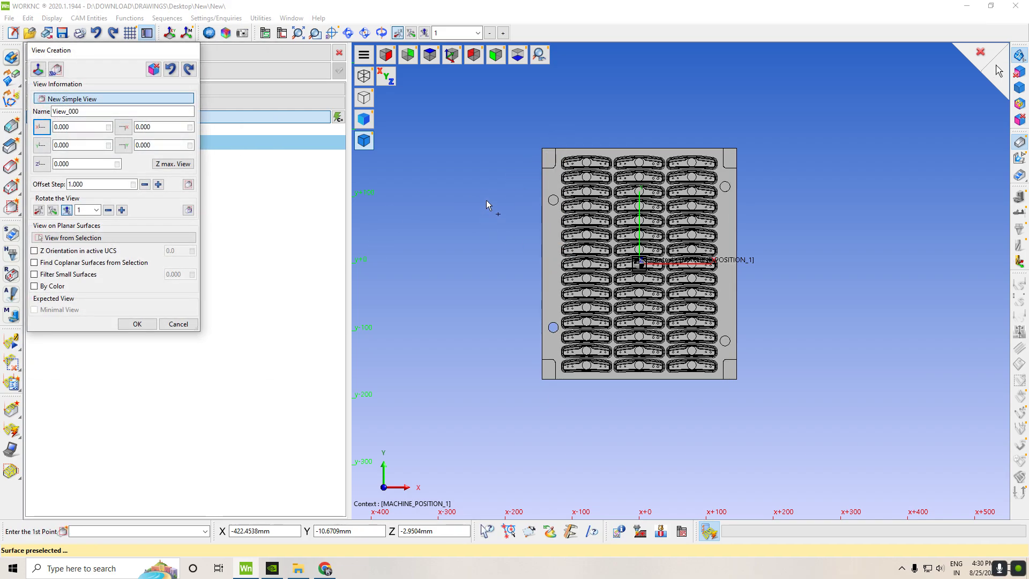
pyautogui.click(541, 148)
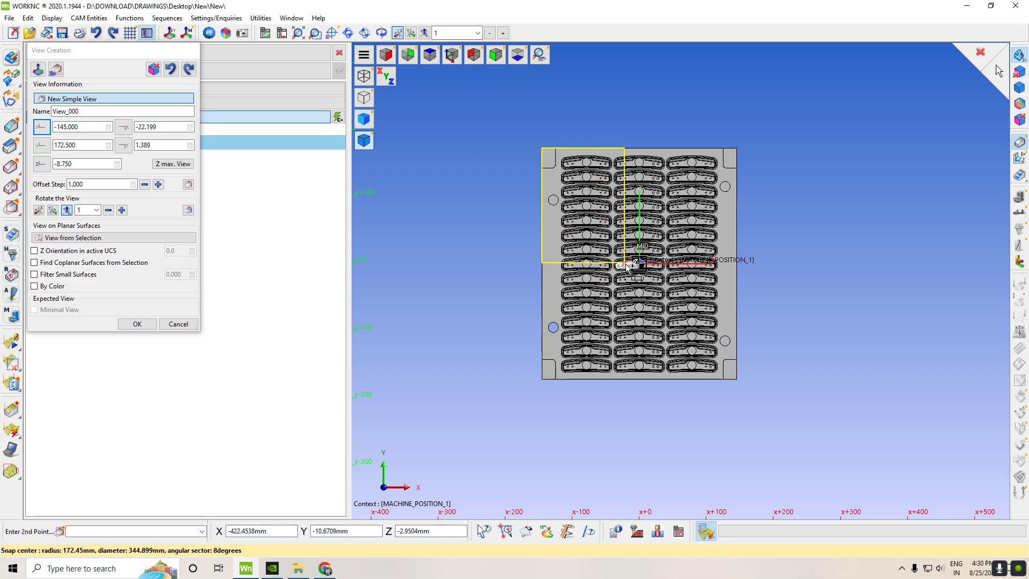
pyautogui.scroll(-1, 617, 219)
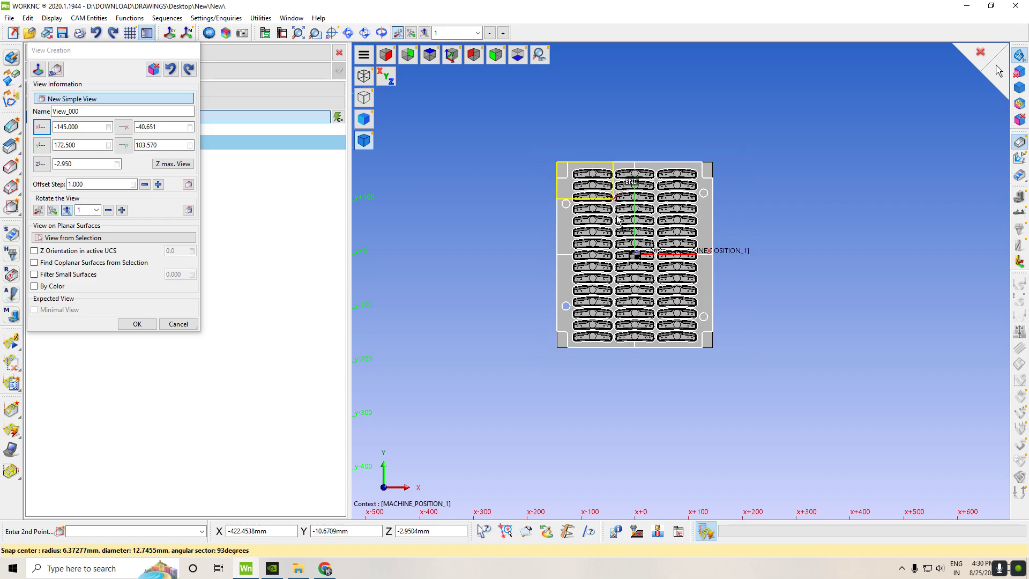
pyautogui.scroll(3, 617, 219)
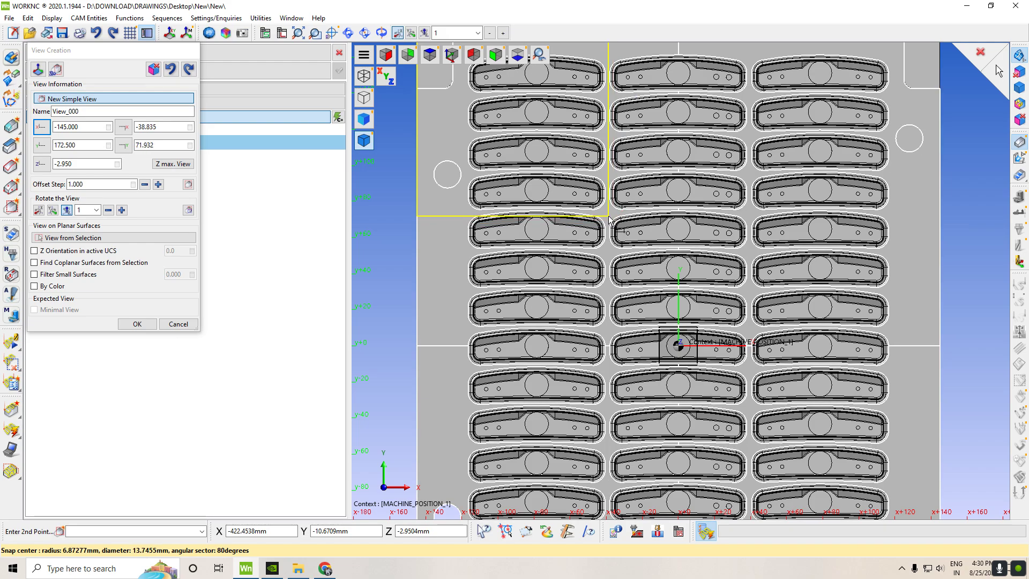
pyautogui.click(609, 216)
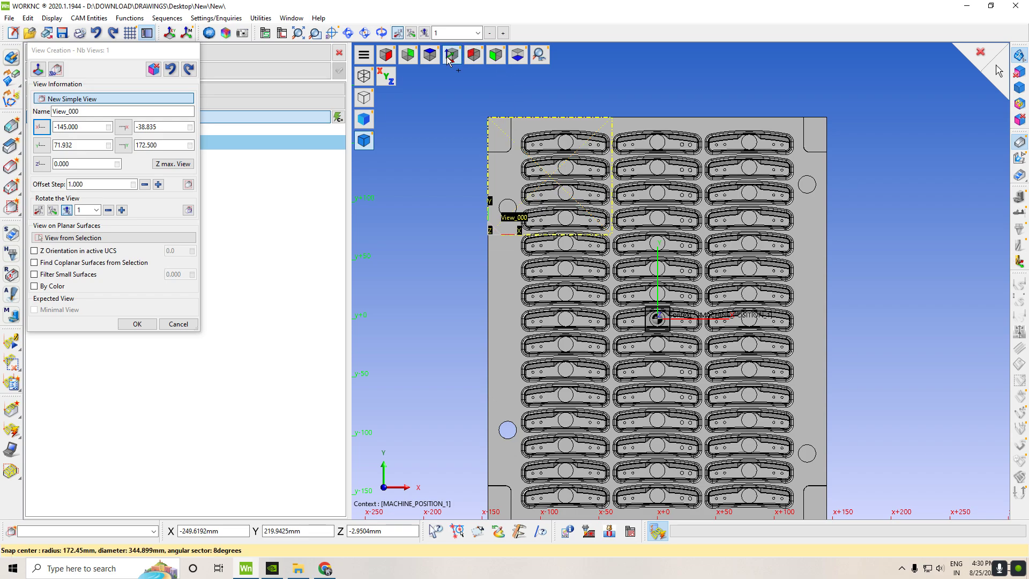
pyautogui.click(471, 52)
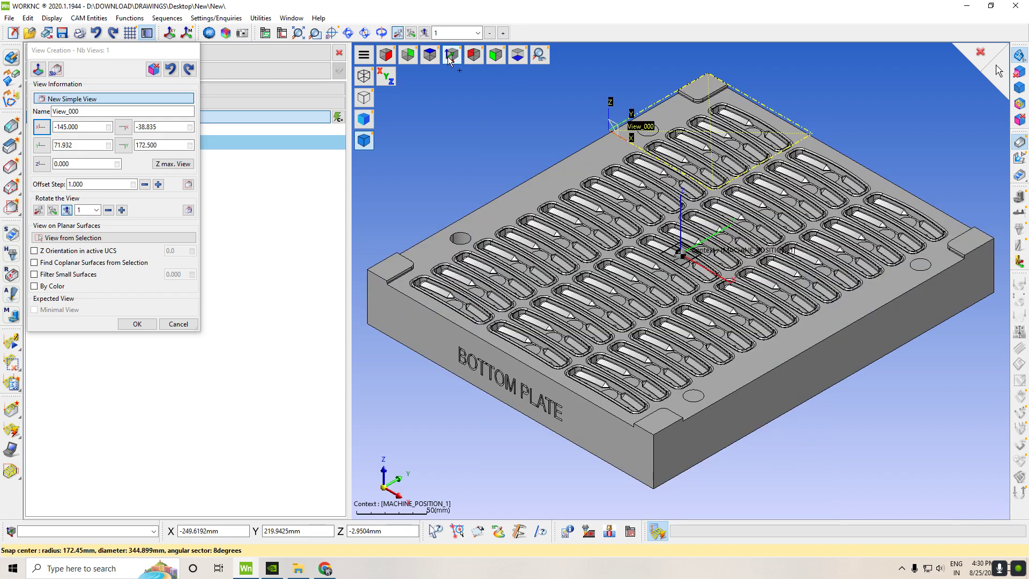
pyautogui.click(136, 323)
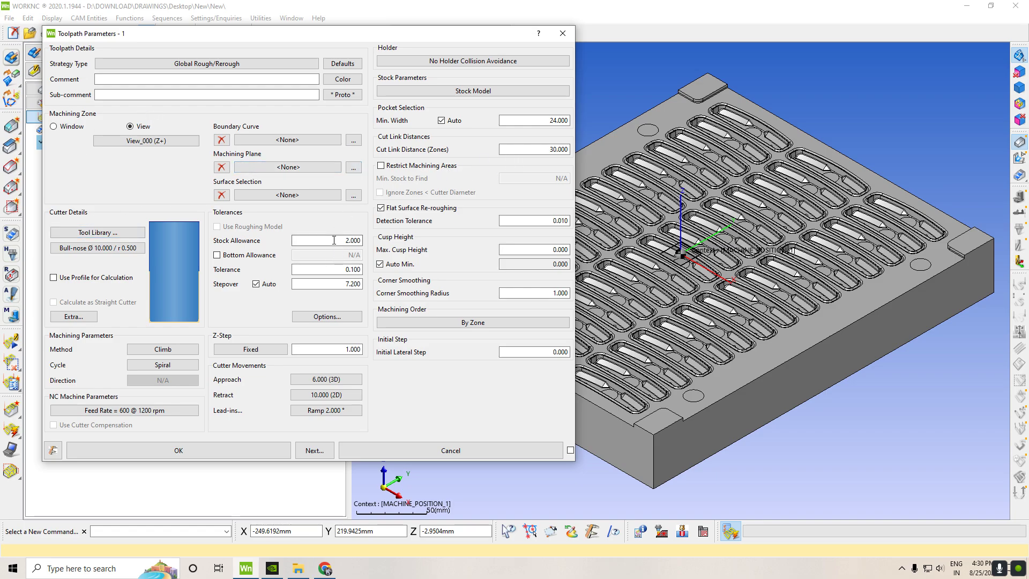
# - Set the toolpath's stock allowance to 0.1 and its machining method to Mixed
pyautogui.write('.1')
pyautogui.press('Return')
pyautogui.click(164, 349)
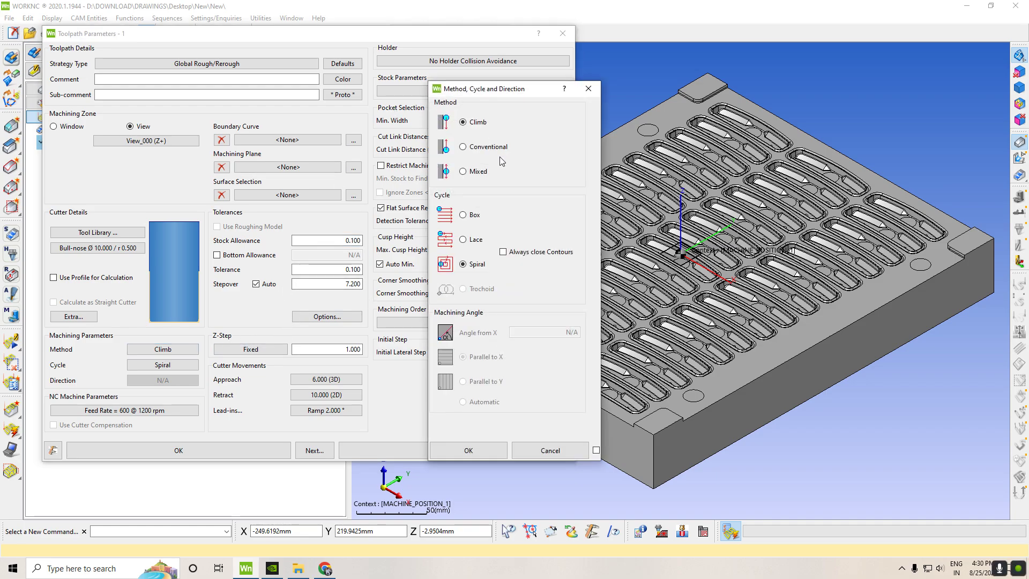
pyautogui.click(468, 450)
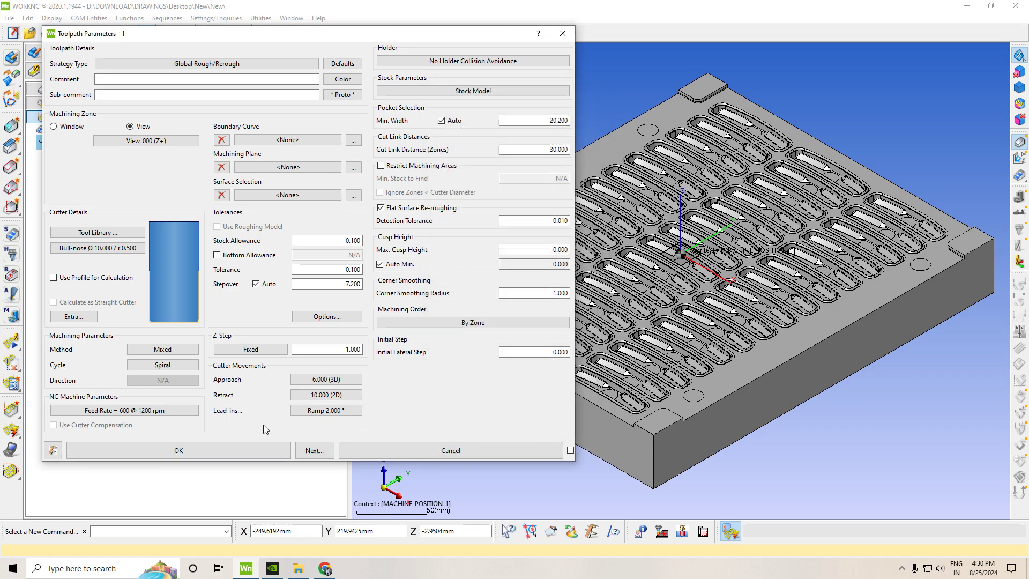
# - Set the spindle speed to 4000 rpm, the feed rate to 1500 and the approach rate to 1000
pyautogui.click(178, 411)
pyautogui.doubleClick(535, 177)
pyautogui.write('4000.000')
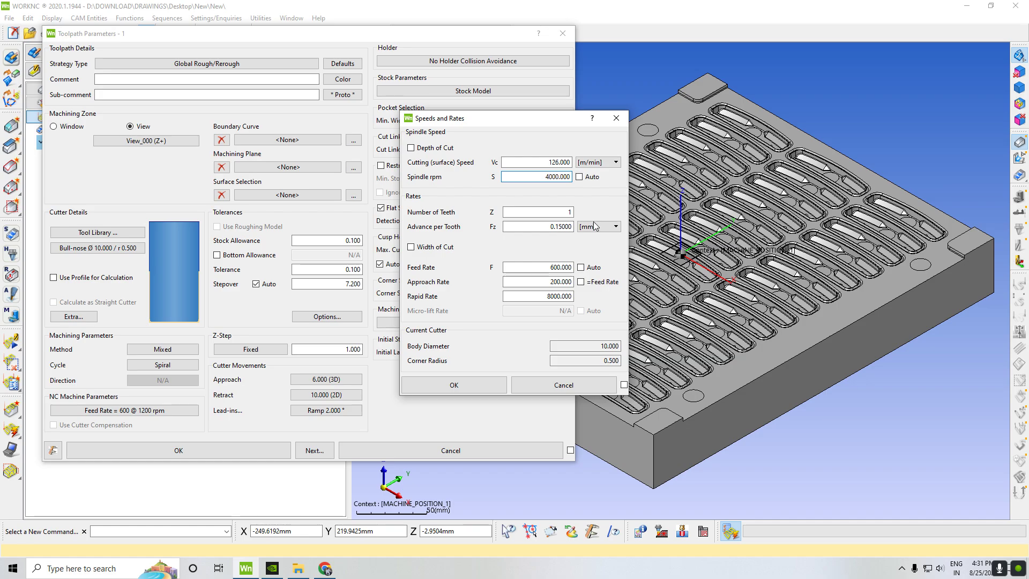
pyautogui.moveTo(528, 267); pyautogui.dragTo(627, 290)
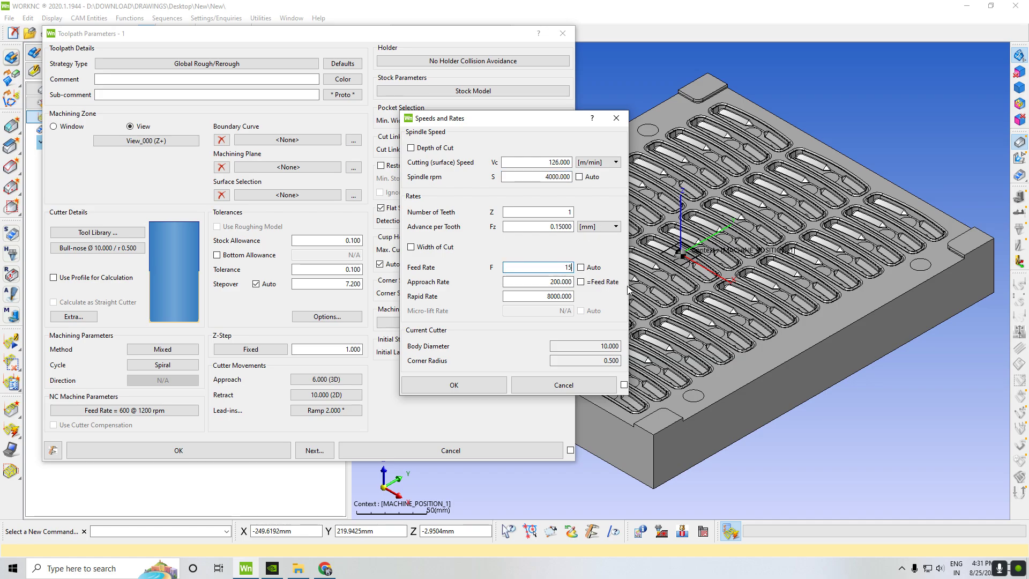
pyautogui.press('Tab')
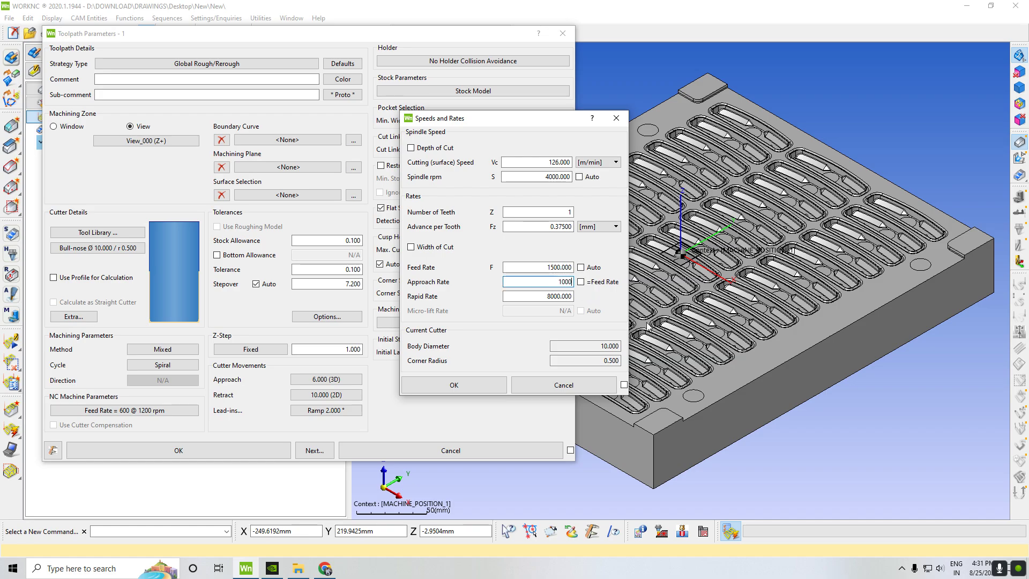
pyautogui.click(471, 384)
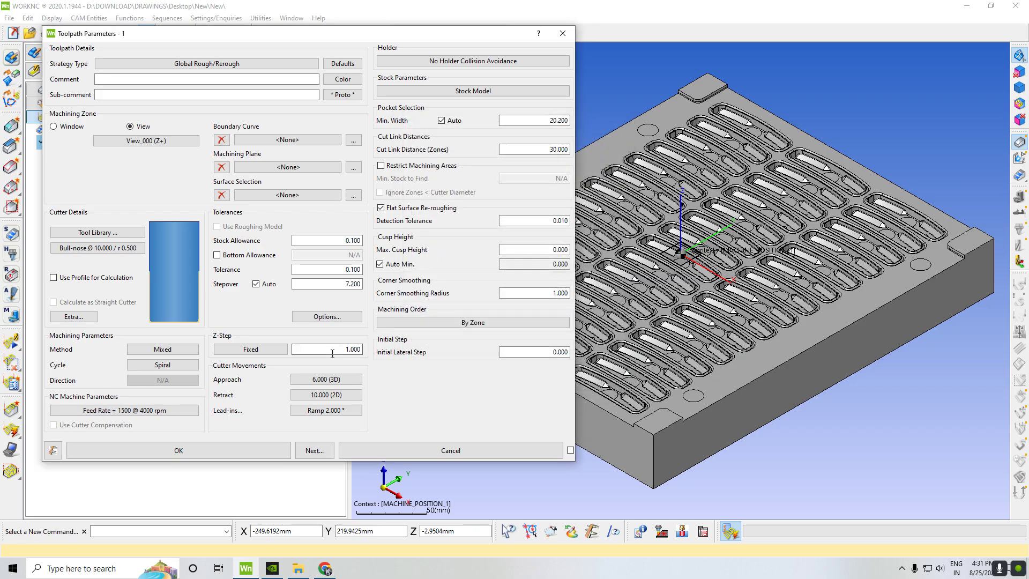
# - Set the fixed Z-step to 0.2, enable Restrict Machining Areas, and accept the toolpath parameters
pyautogui.write('0.200')
pyautogui.click(424, 166)
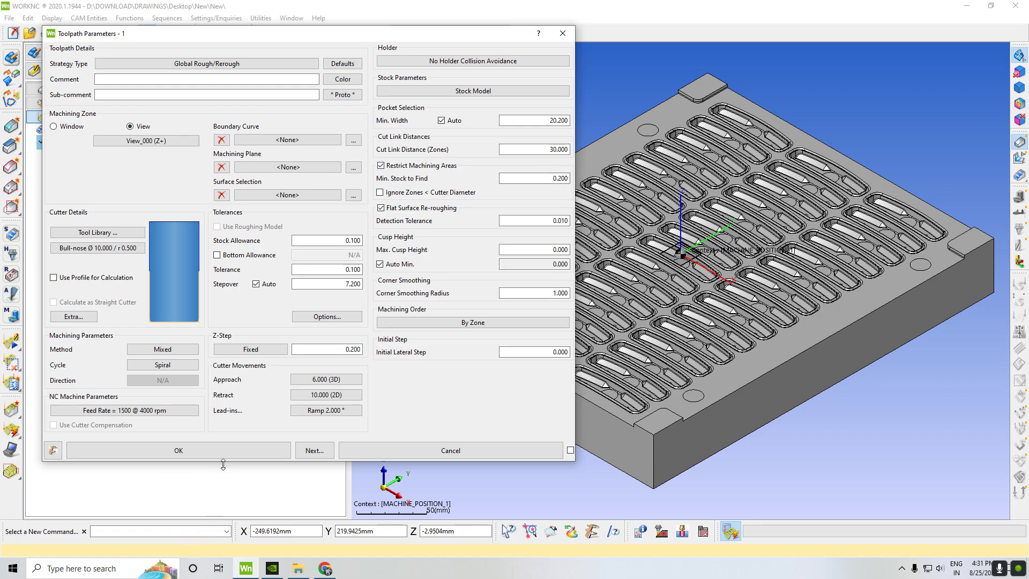
pyautogui.click(239, 450)
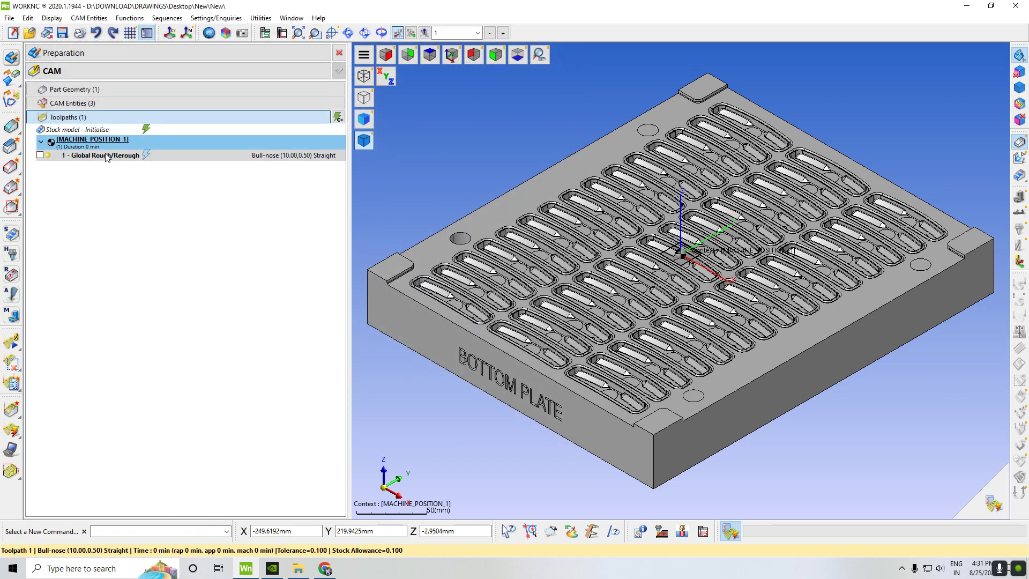
# - Copy the Global Rough/Rerough toolpath twice to make three toolpaths, saving the workzone changes each time
pyautogui.rightClick(107, 156)
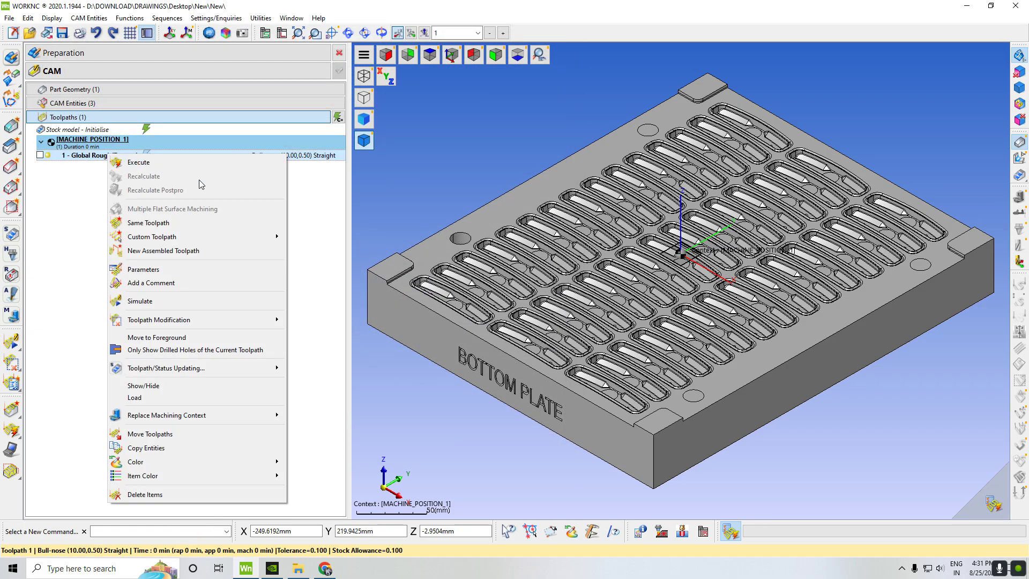
pyautogui.click(186, 448)
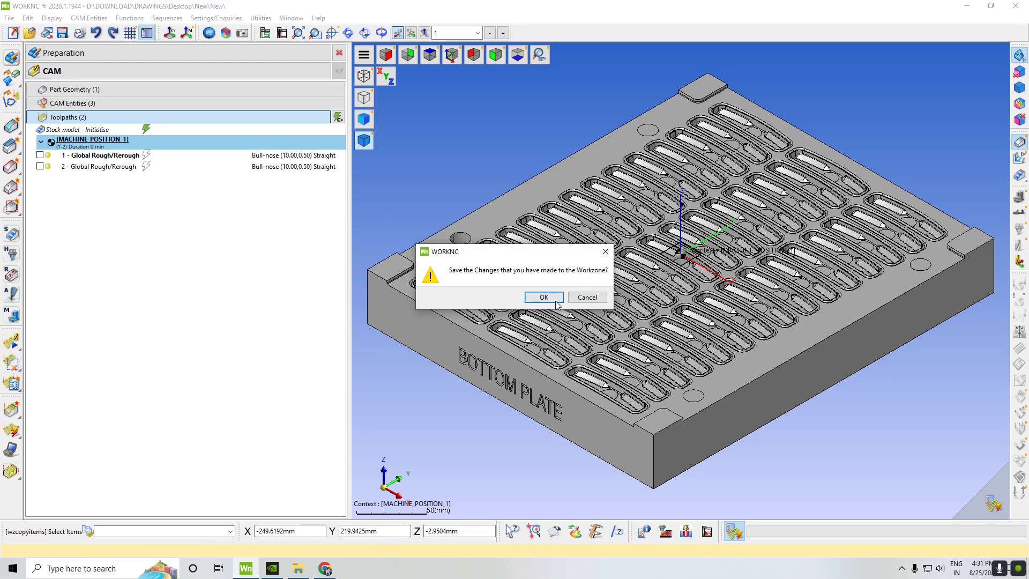
pyautogui.click(543, 297)
pyautogui.click(75, 166)
pyautogui.rightClick(73, 166)
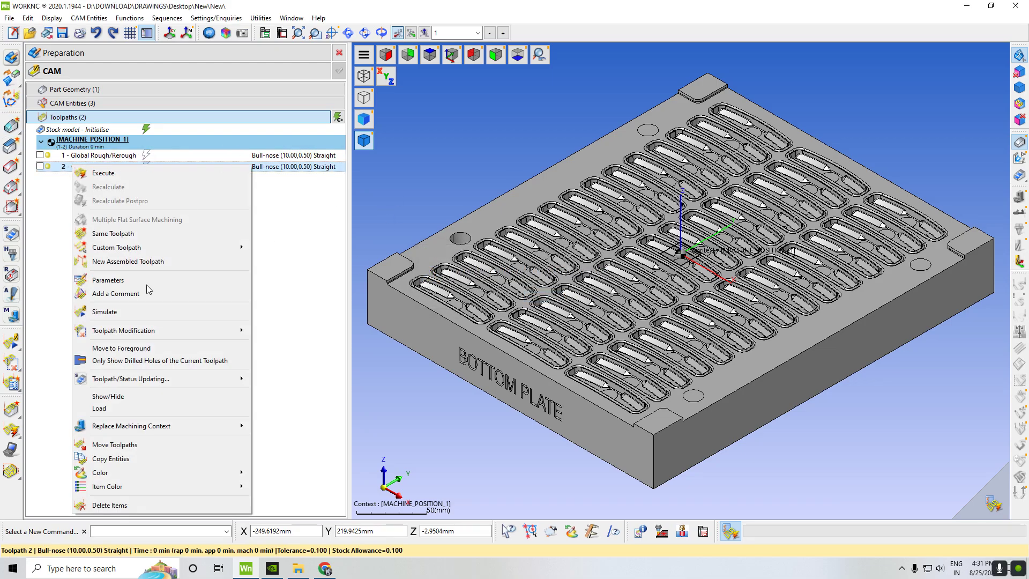
pyautogui.click(110, 459)
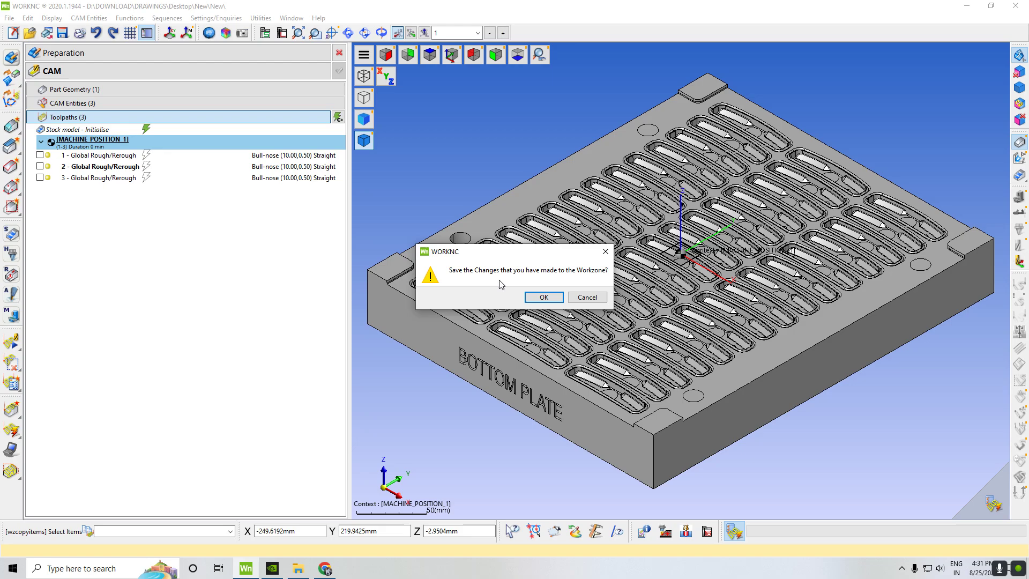
pyautogui.click(539, 298)
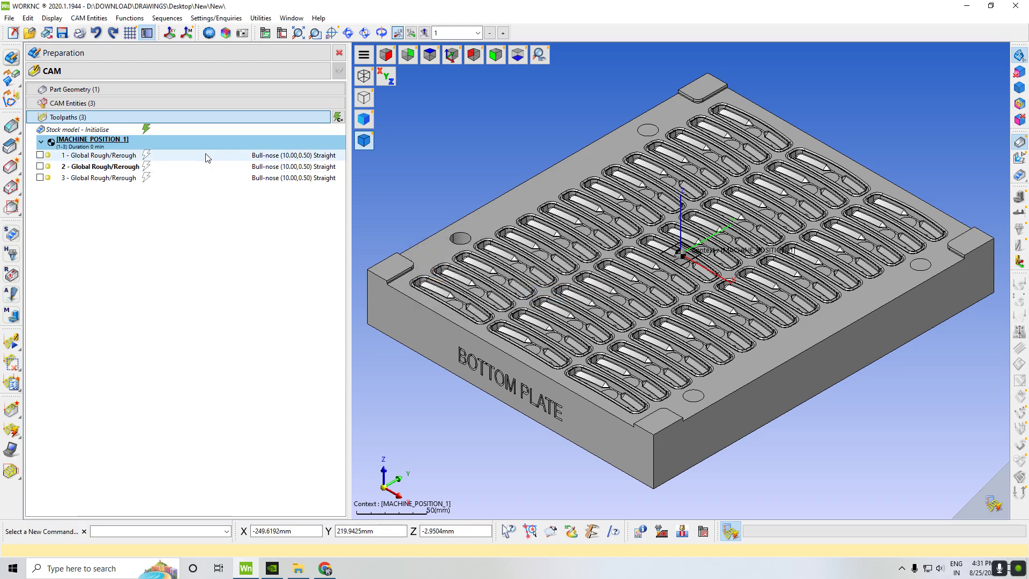
# - Set the cutter diameter of toolpath 2 to 6 mm and accept its parameters
pyautogui.doubleClick(104, 166)
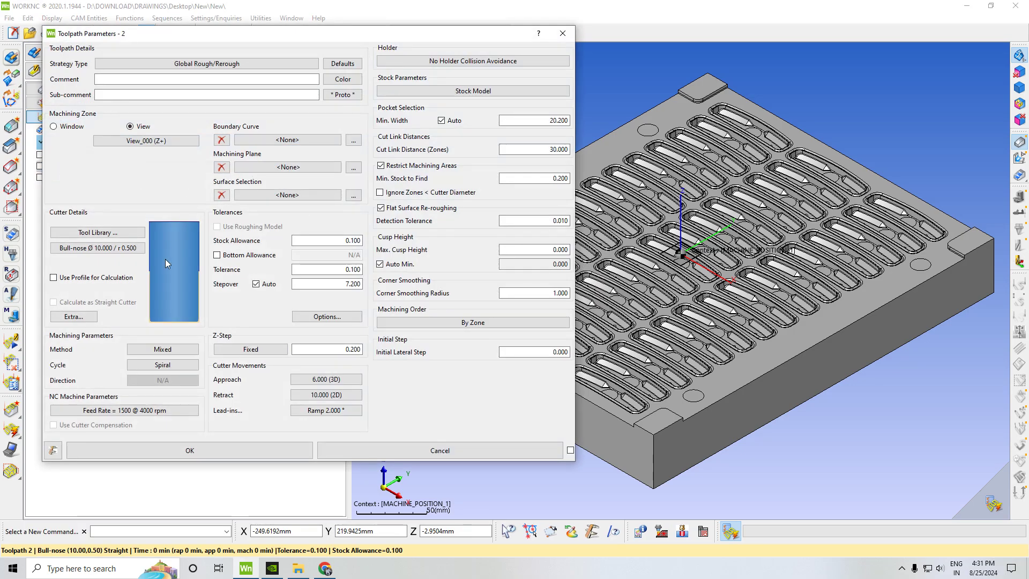
pyautogui.click(122, 248)
pyautogui.write('6')
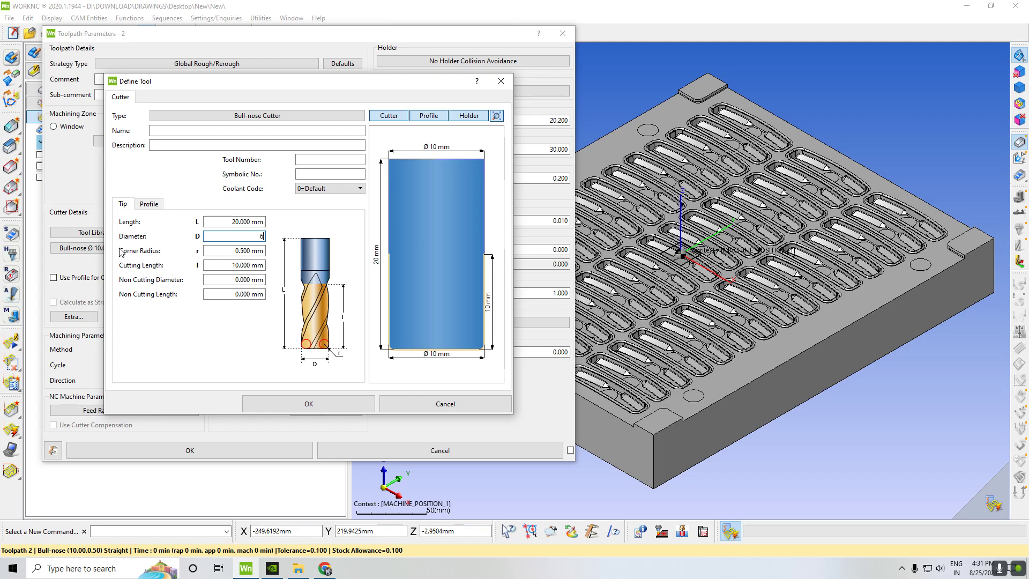
pyautogui.press('Tab')
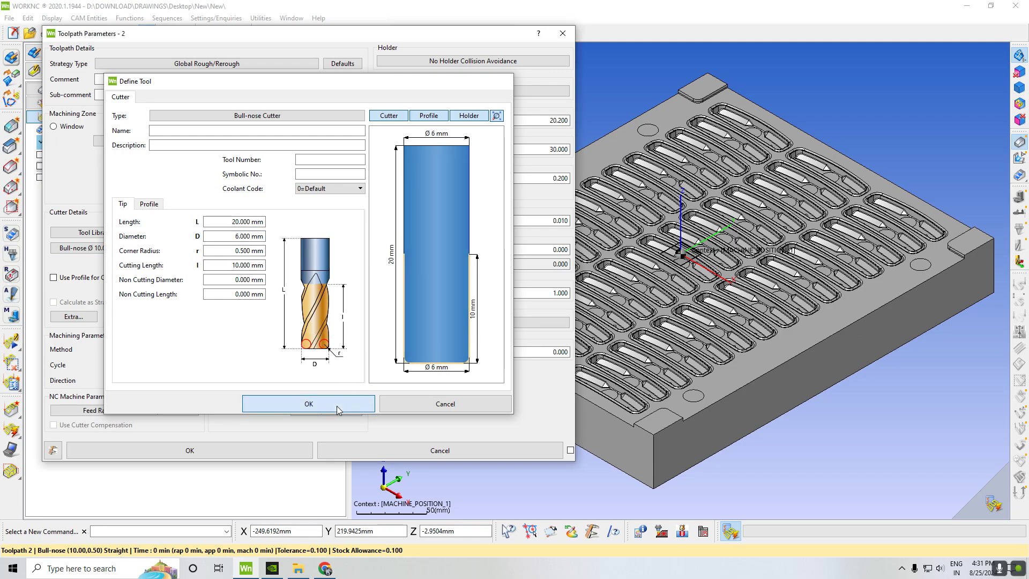
pyautogui.click(337, 406)
pyautogui.click(271, 452)
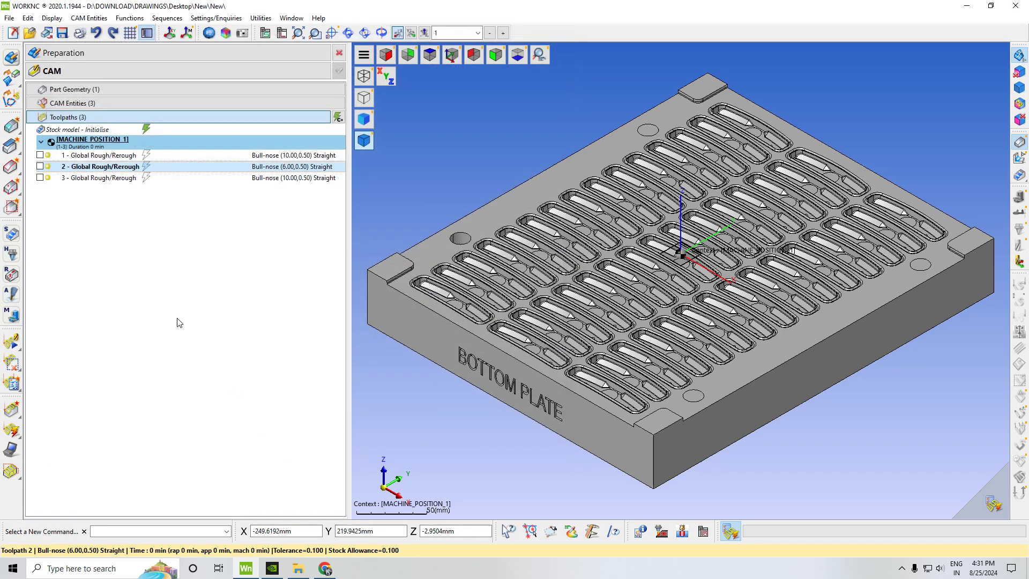
# - Set the corner radius of toolpath 1's 10 mm bull-nose cutter to 0.8 mm and accept its parameters
pyautogui.doubleClick(51, 158)
pyautogui.click(124, 249)
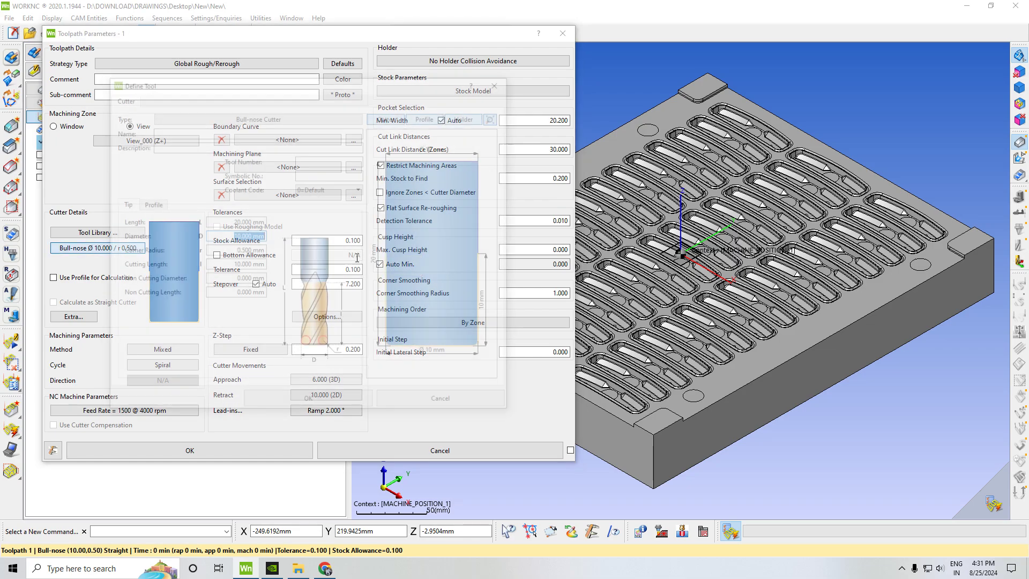
pyautogui.write('0.8')
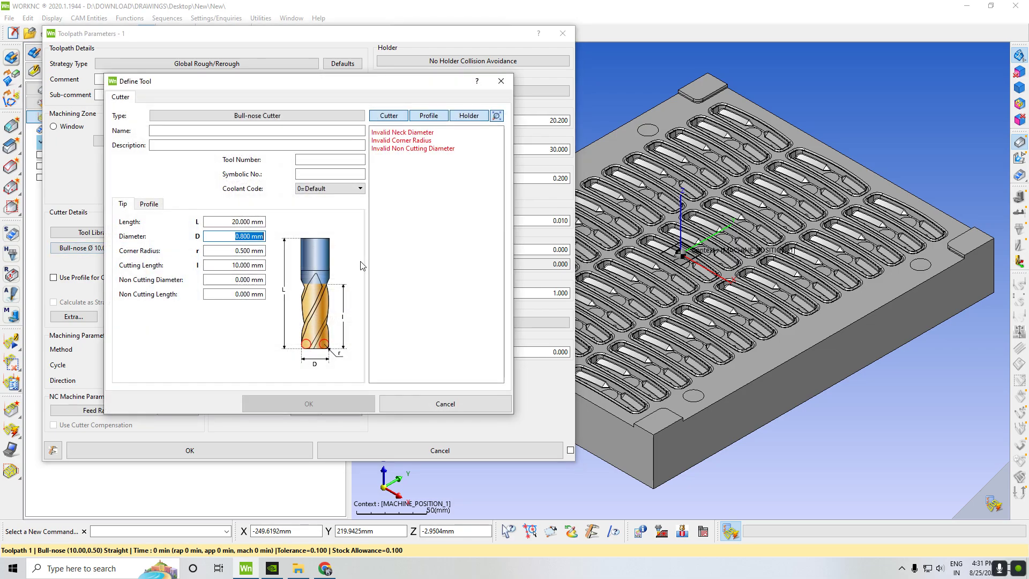
pyautogui.press('Return')
pyautogui.press('Tab')
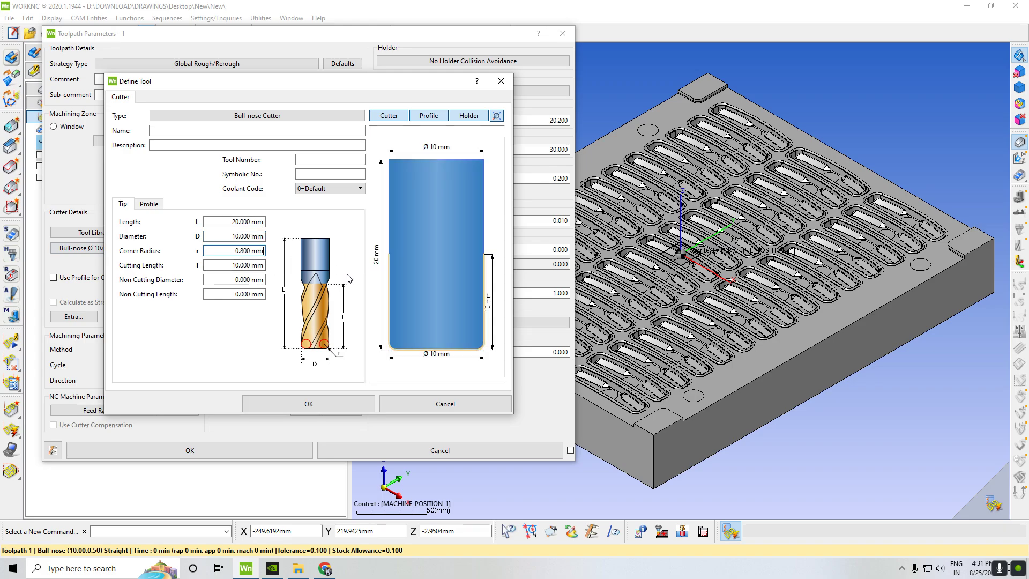
pyautogui.click(345, 403)
pyautogui.click(268, 450)
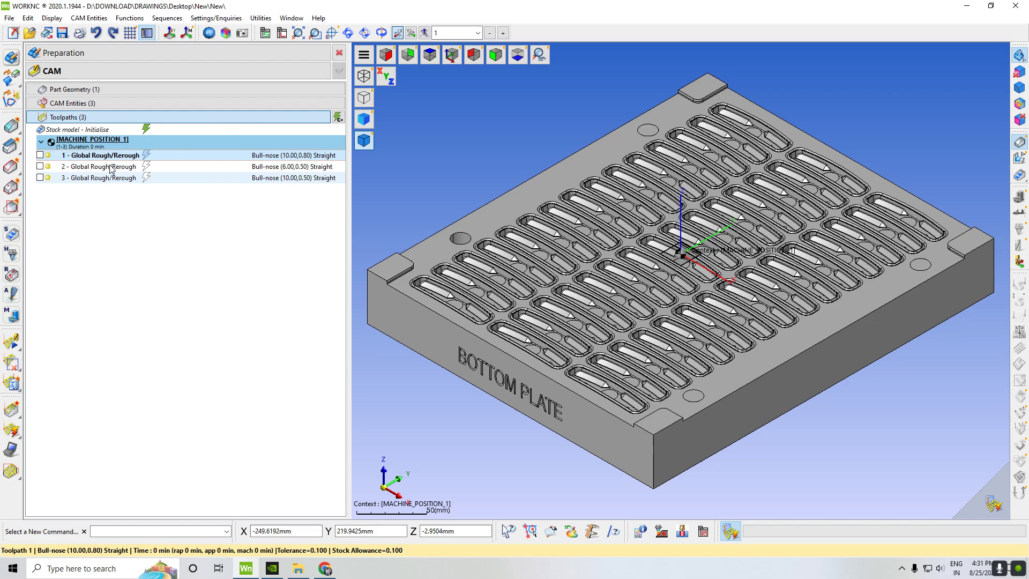
# - Set the cutter diameter of toolpath 3 to 4 mm and accept its parameters
pyautogui.doubleClick(48, 180)
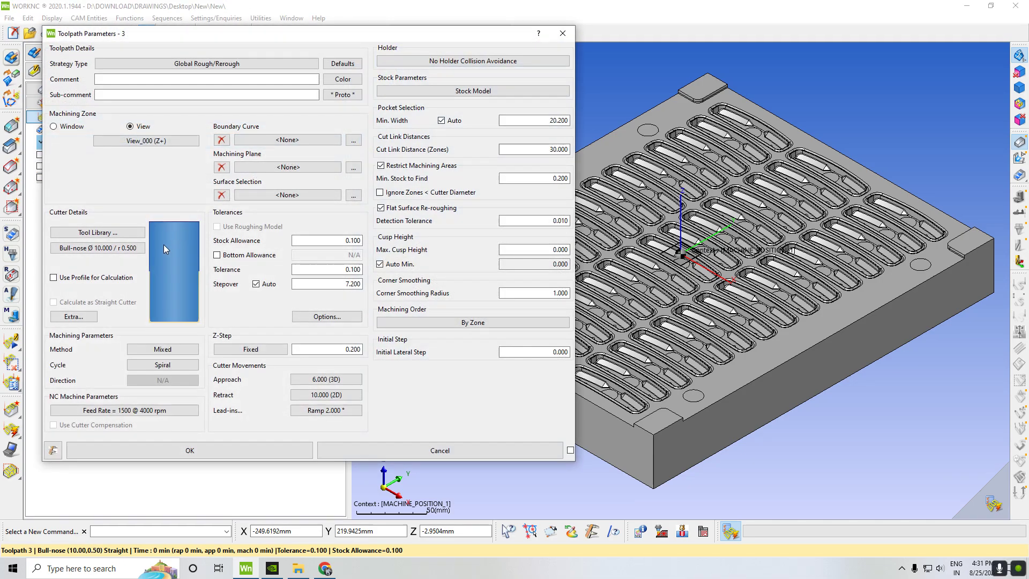
pyautogui.click(80, 248)
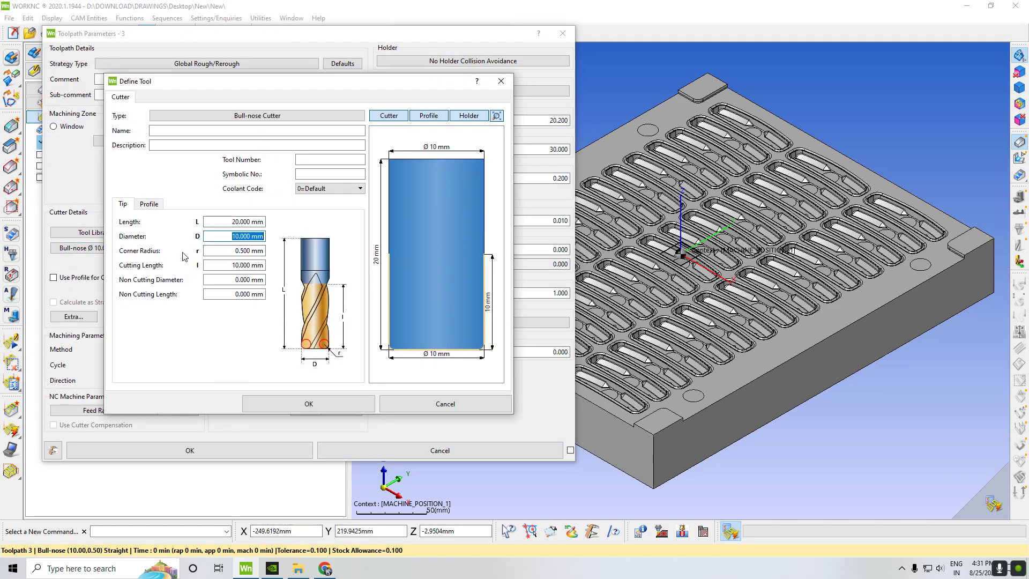
pyautogui.write('4')
pyautogui.press('Return')
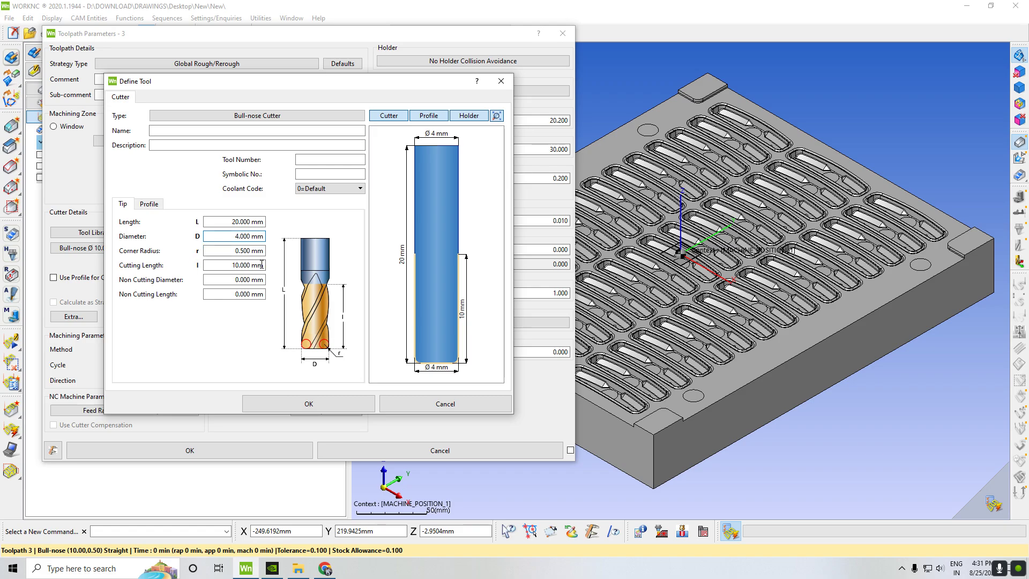
pyautogui.click(310, 402)
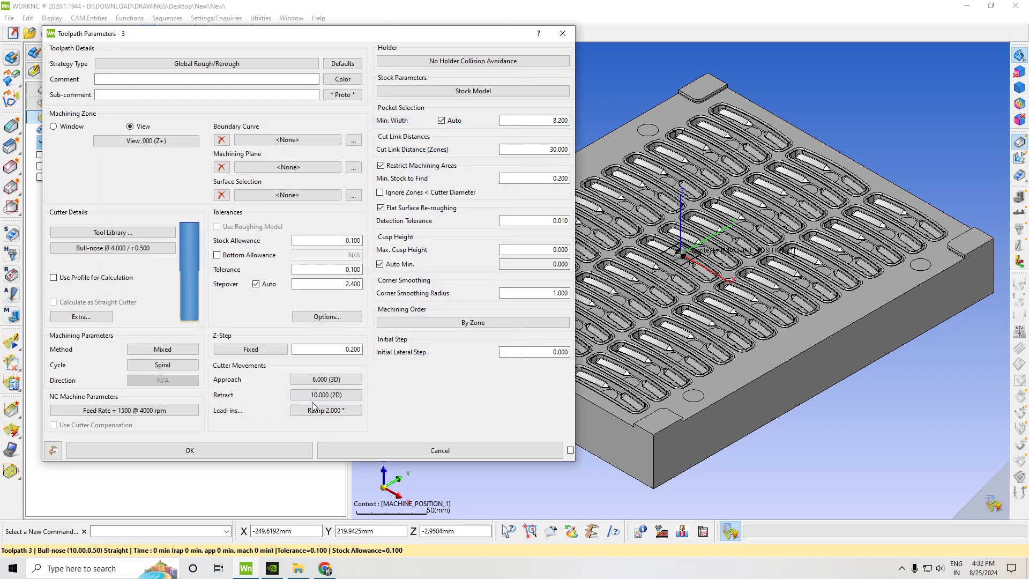
pyautogui.click(248, 453)
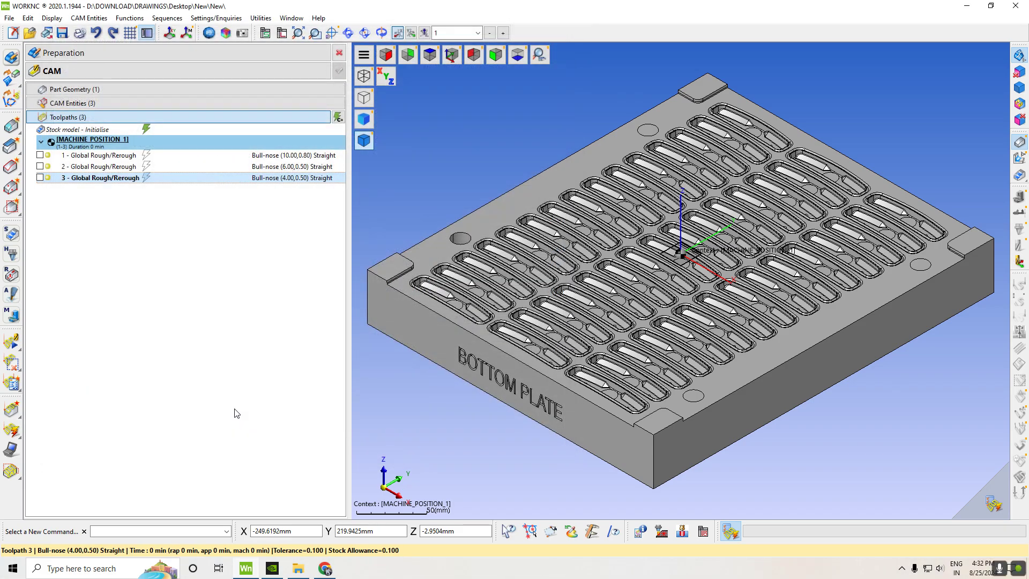
# - Select all three Global Rough/Rerough toolpaths and start their calculation
pyautogui.scroll(-3, 904, 412)
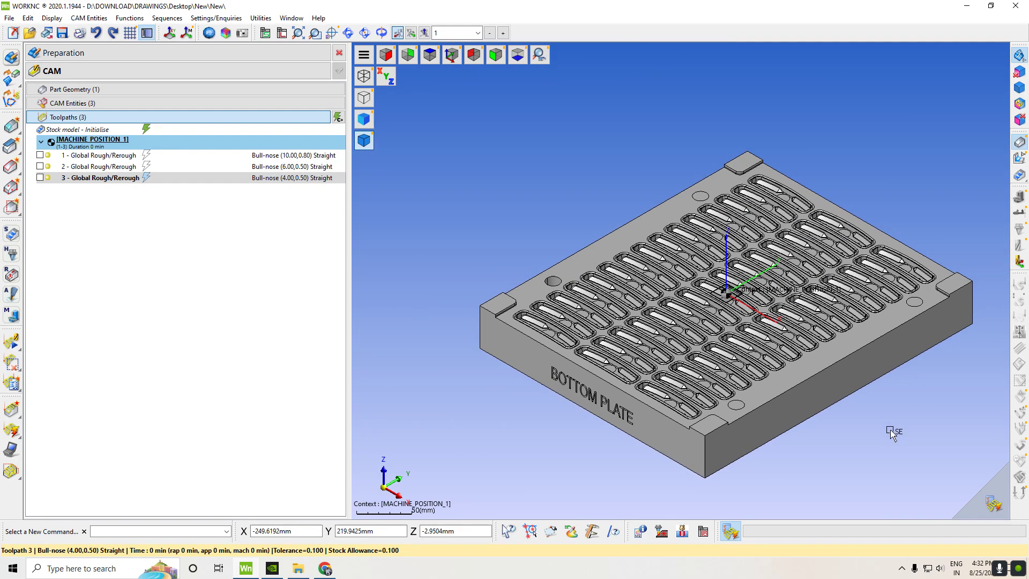
pyautogui.click(117, 157)
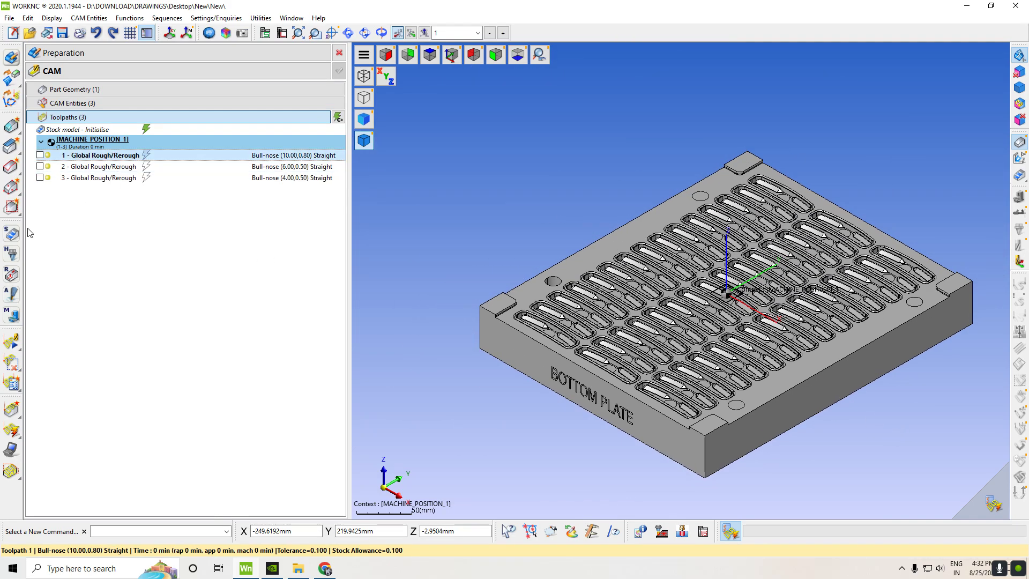
pyautogui.click(116, 168)
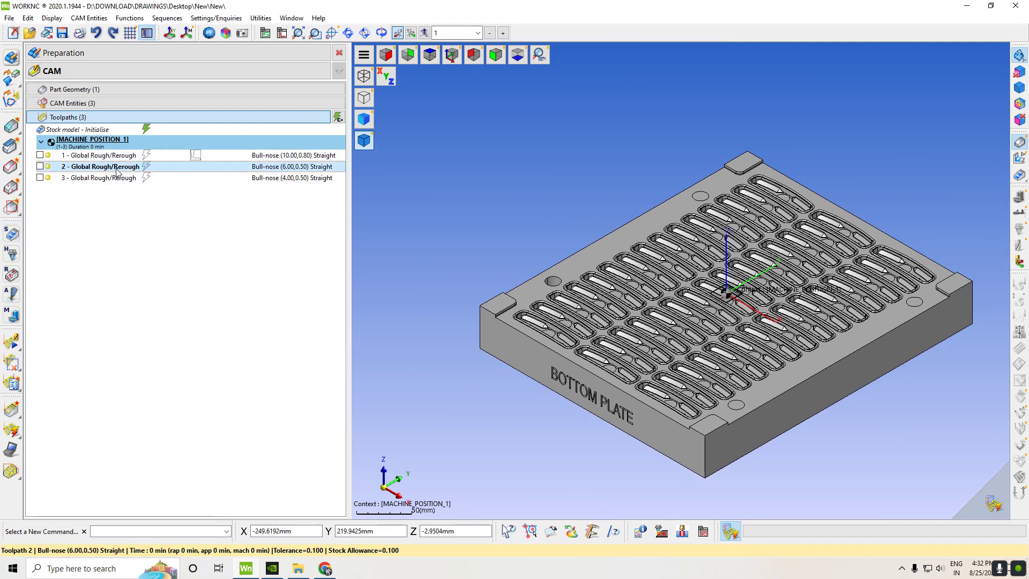
pyautogui.click(88, 178)
pyautogui.moveTo(174, 240); pyautogui.dragTo(167, 158)
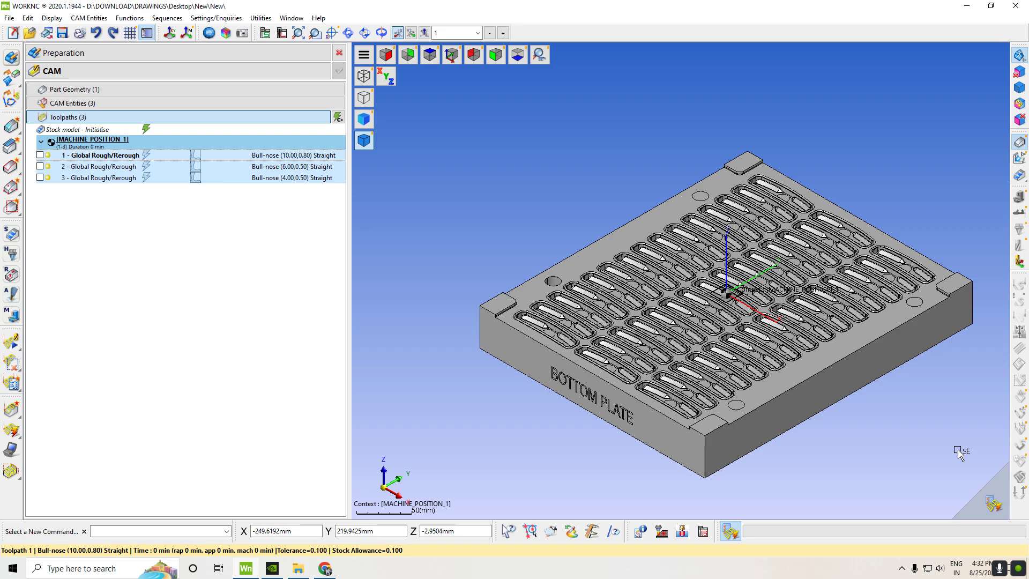
pyautogui.click(998, 505)
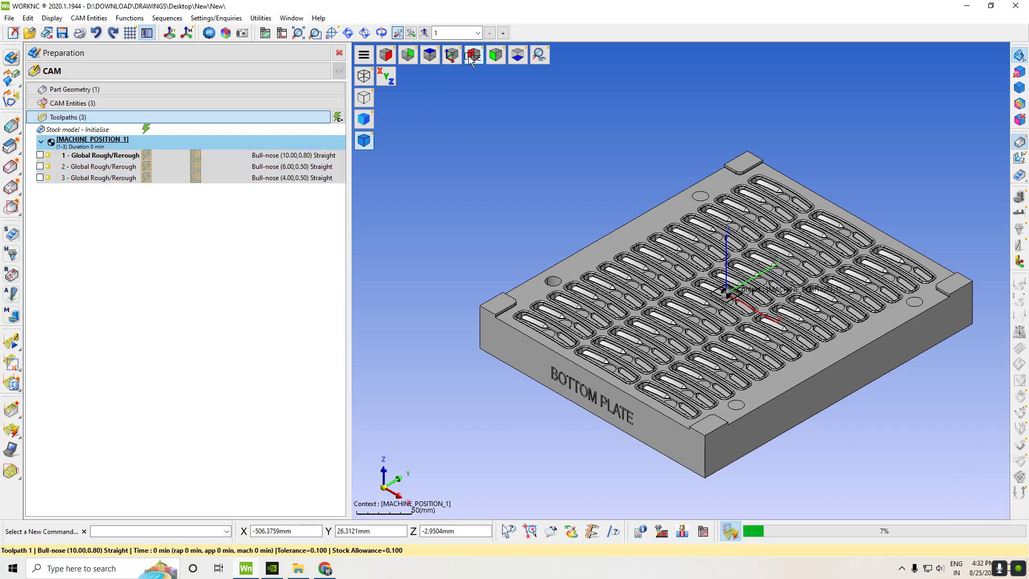
pyautogui.click(553, 136)
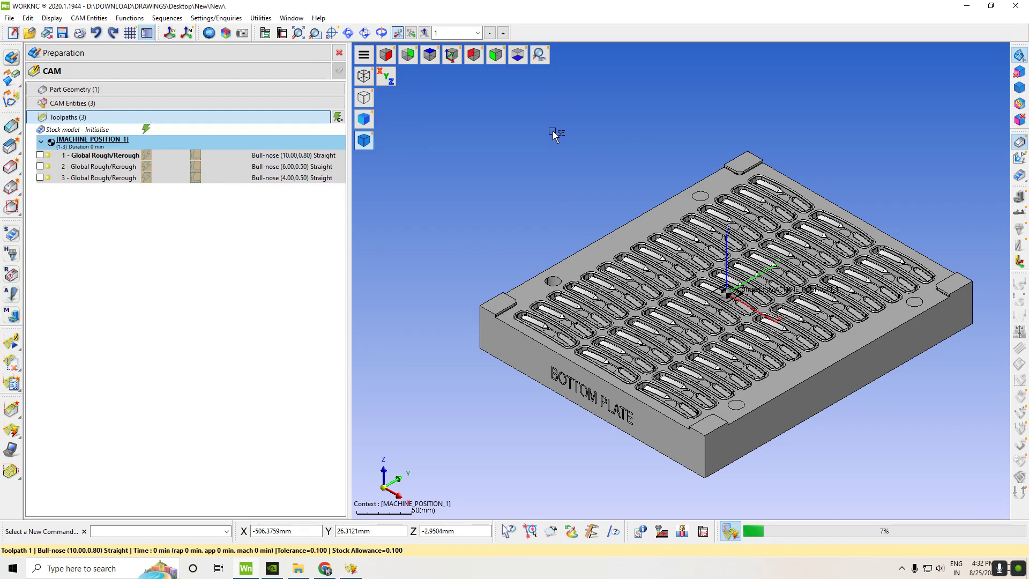
pyautogui.click(462, 56)
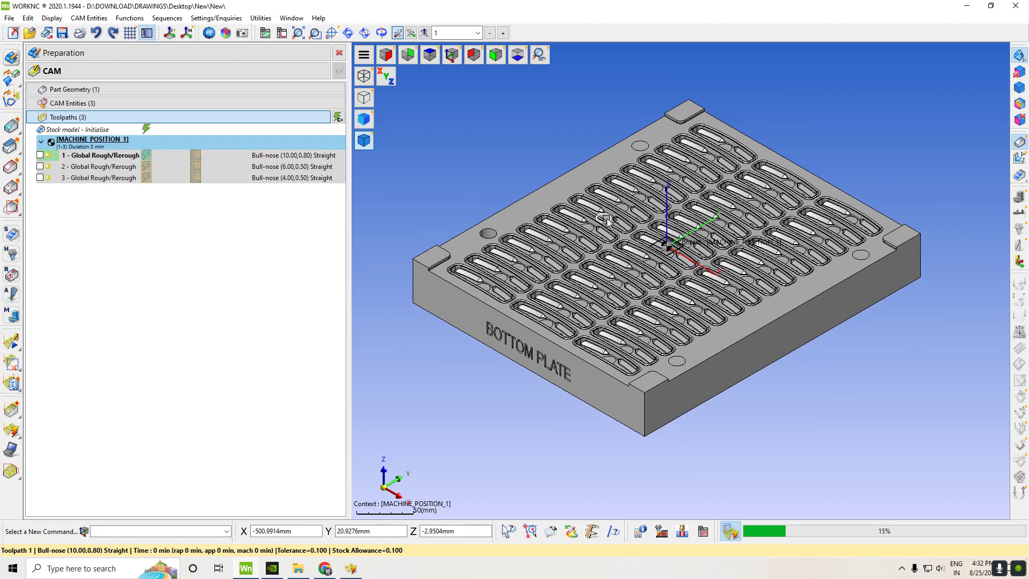
# - Display the View_000 boundary in the CAM entities to check the area it limits on the plate
pyautogui.click(99, 106)
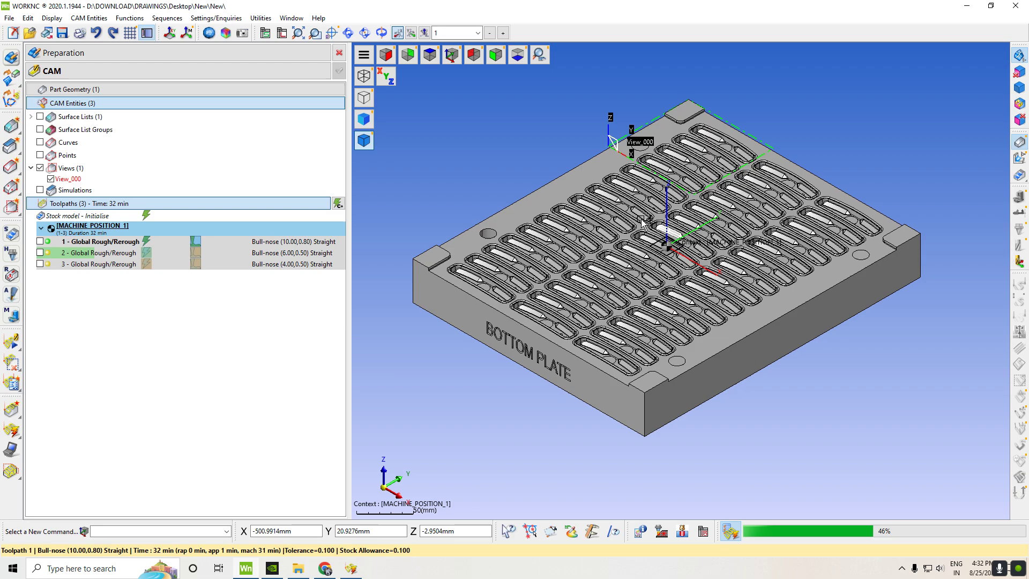
pyautogui.click(40, 167)
pyautogui.click(129, 104)
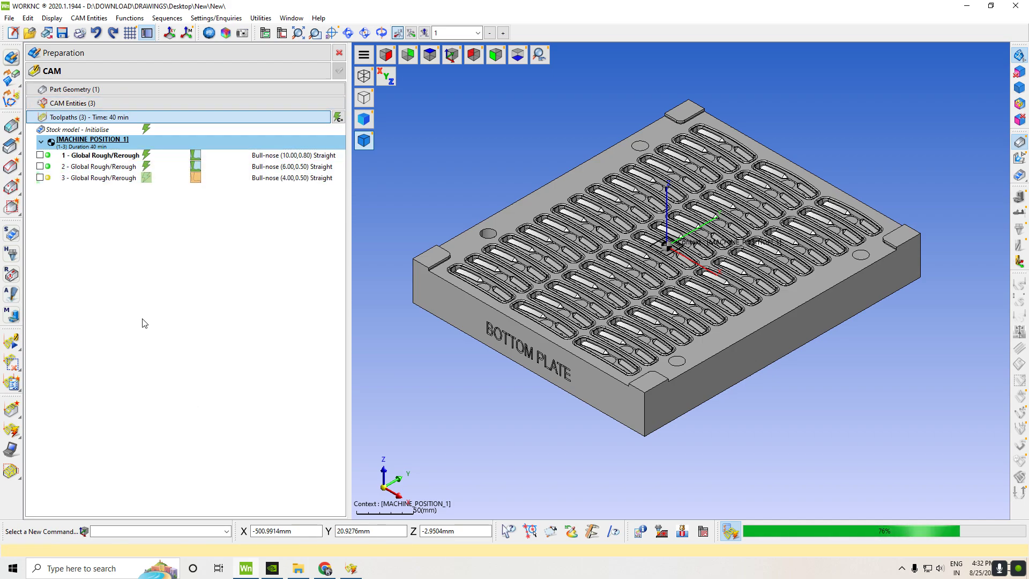
# - Display the calculated 10 mm and 6 mm roughing toolpaths one after the other to inspect their passes over the pockets
pyautogui.click(40, 156)
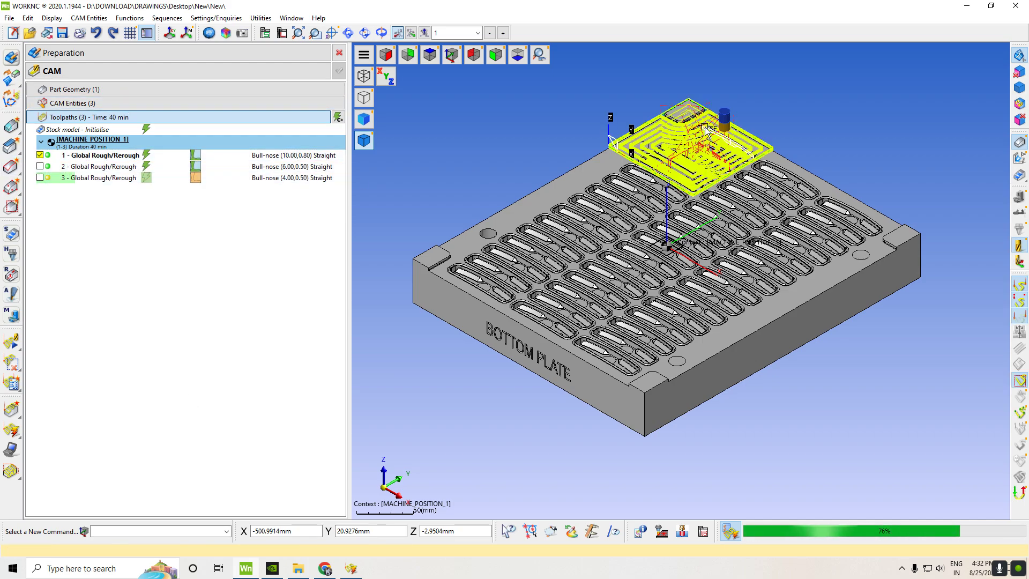
pyautogui.scroll(2, 781, 118)
pyautogui.scroll(2, 781, 118)
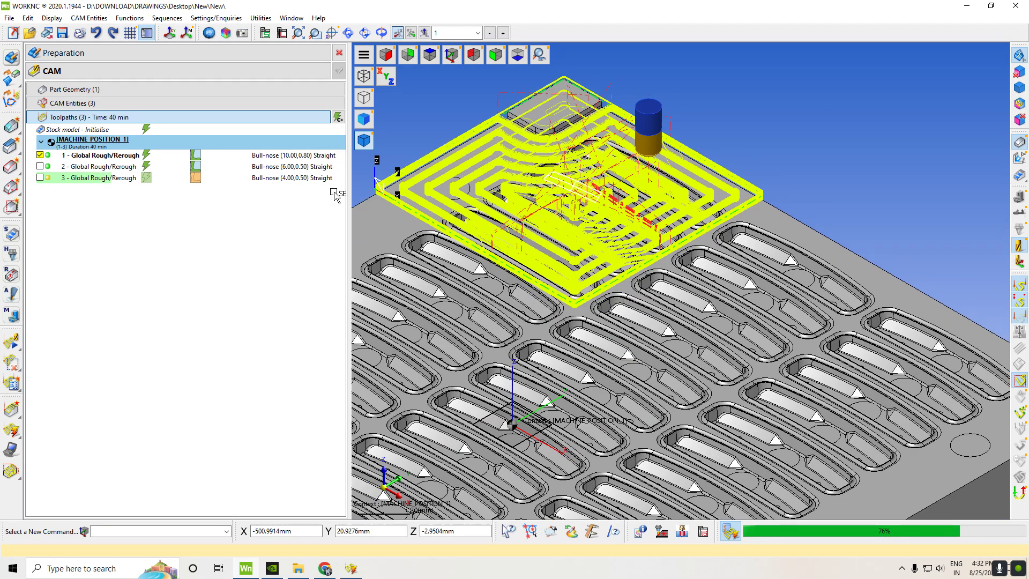
pyautogui.click(40, 155)
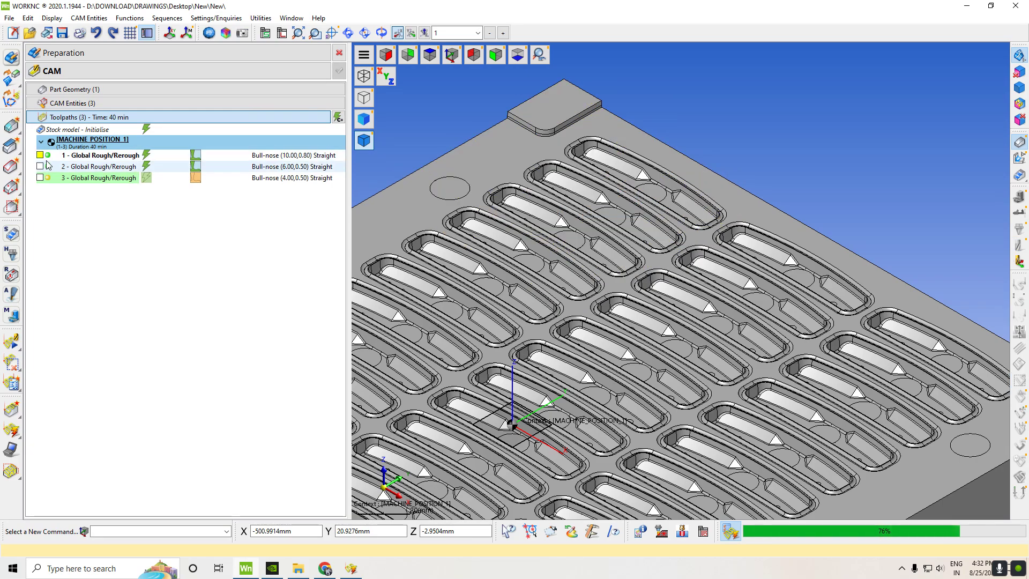
pyautogui.doubleClick(49, 156)
pyautogui.click(579, 302)
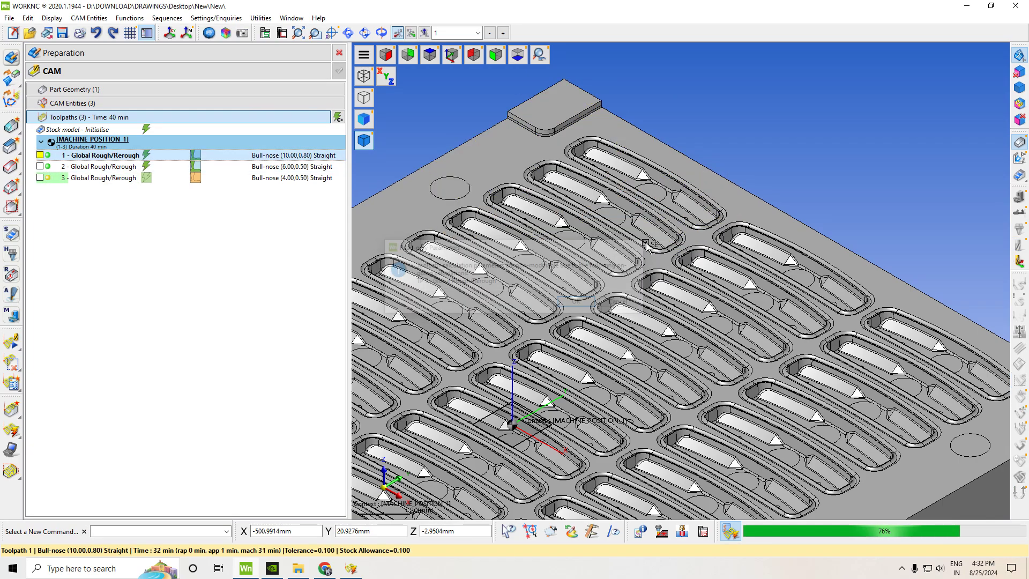
pyautogui.click(40, 166)
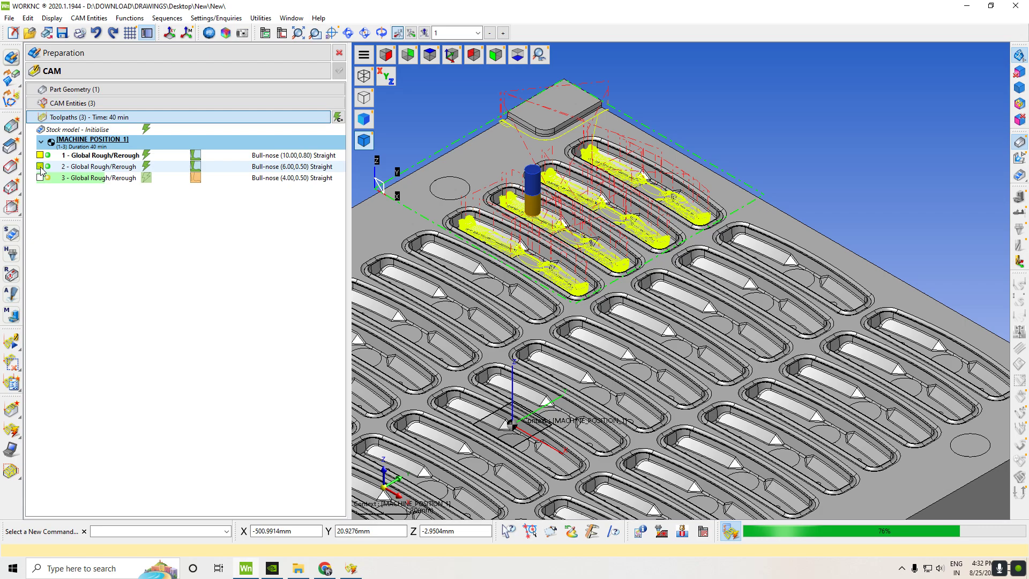
# - Enable precise shading for the Toolpath_1 previous stock state and set its graphic rate to 1:1
pyautogui.click(69, 89)
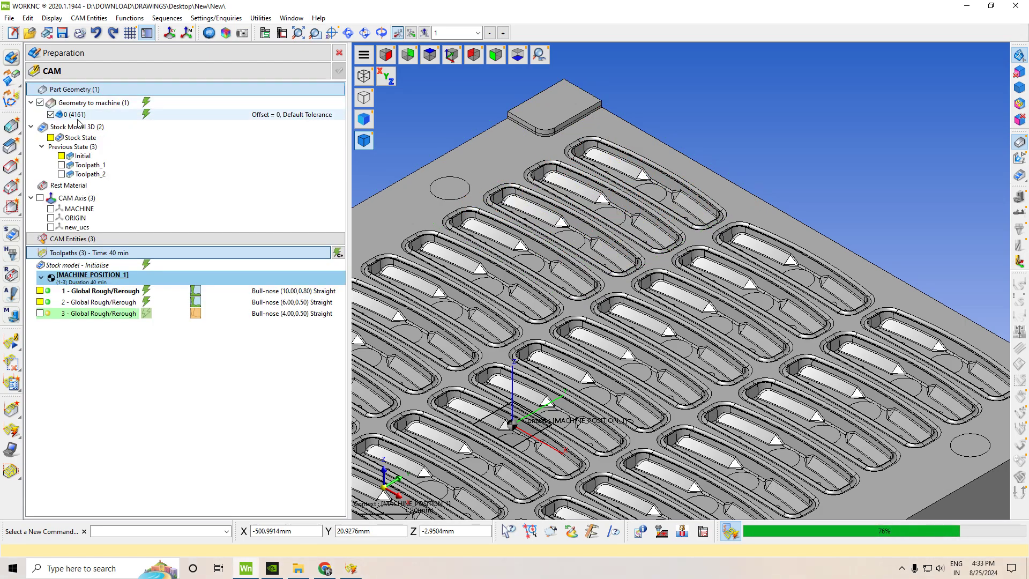
pyautogui.rightClick(95, 168)
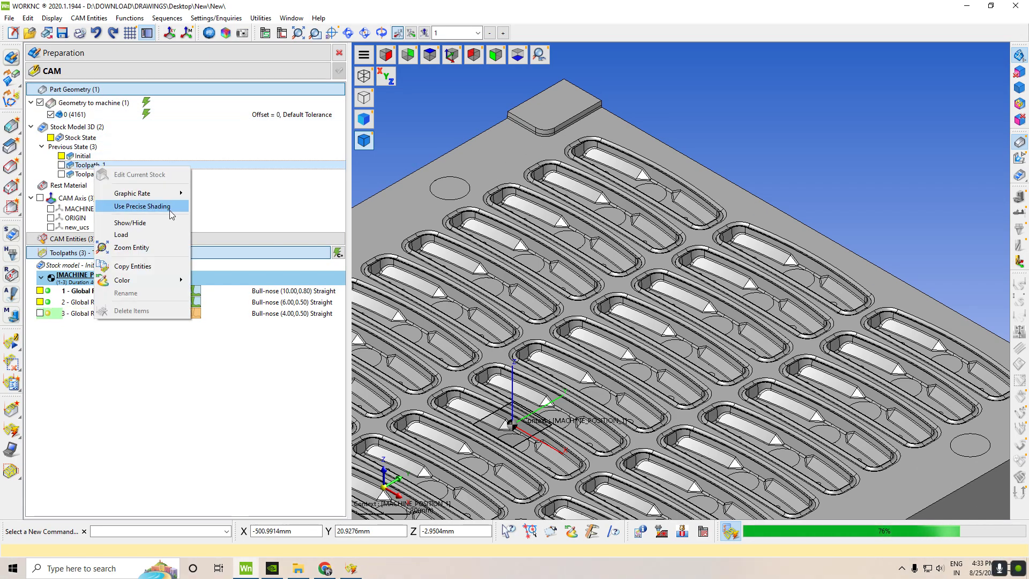
pyautogui.click(161, 209)
pyautogui.rightClick(77, 168)
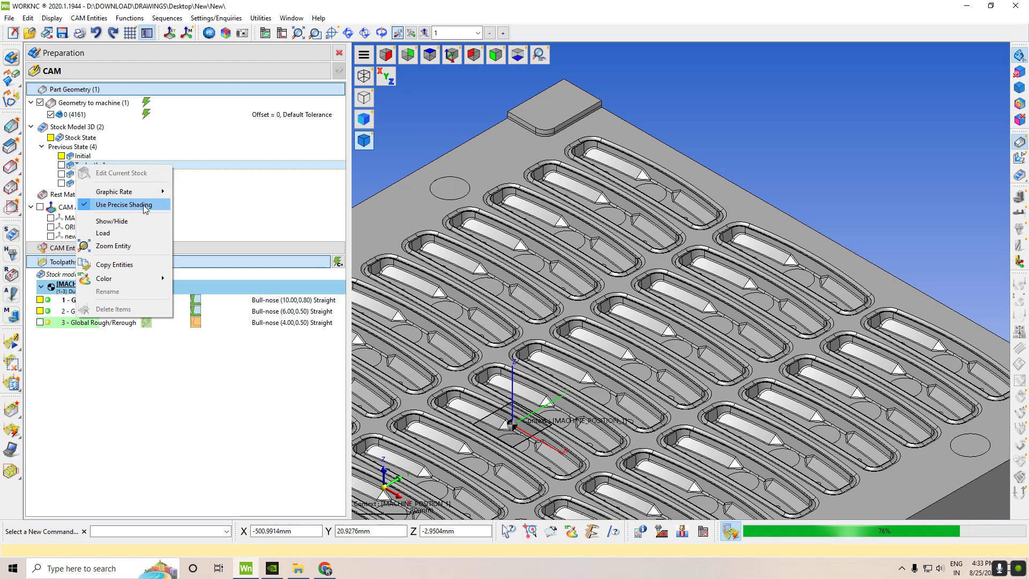
pyautogui.moveTo(139, 192)
pyautogui.click(192, 193)
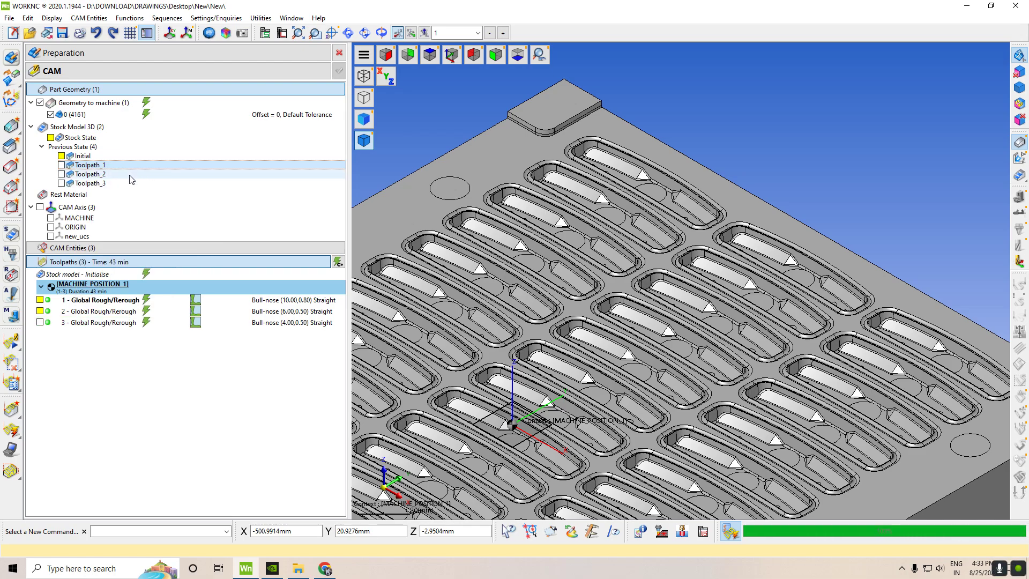
# - Colour the Toolpath_1 stock state cyan and display it to inspect the material left in the pockets
pyautogui.rightClick(104, 168)
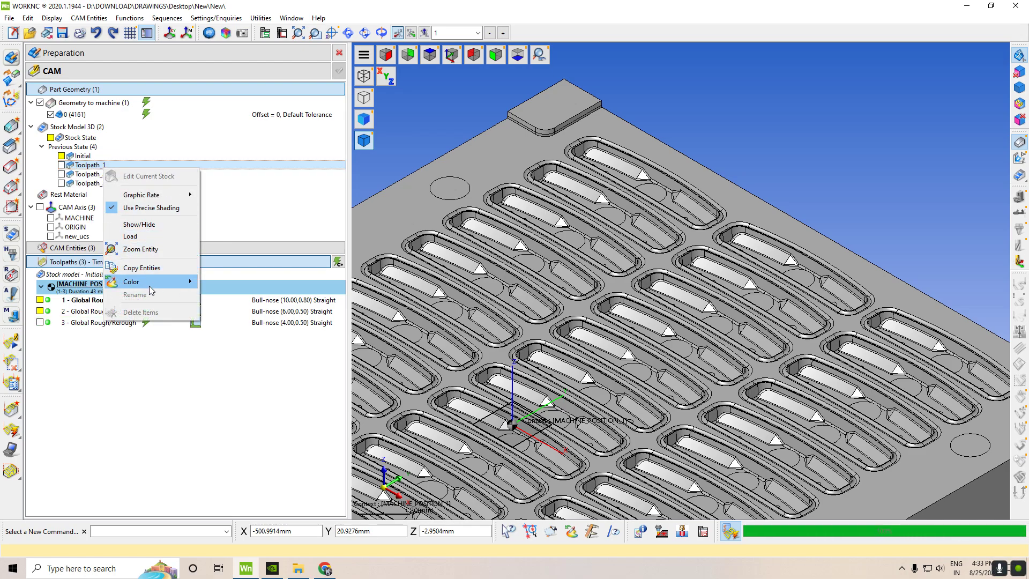
pyautogui.moveTo(183, 281)
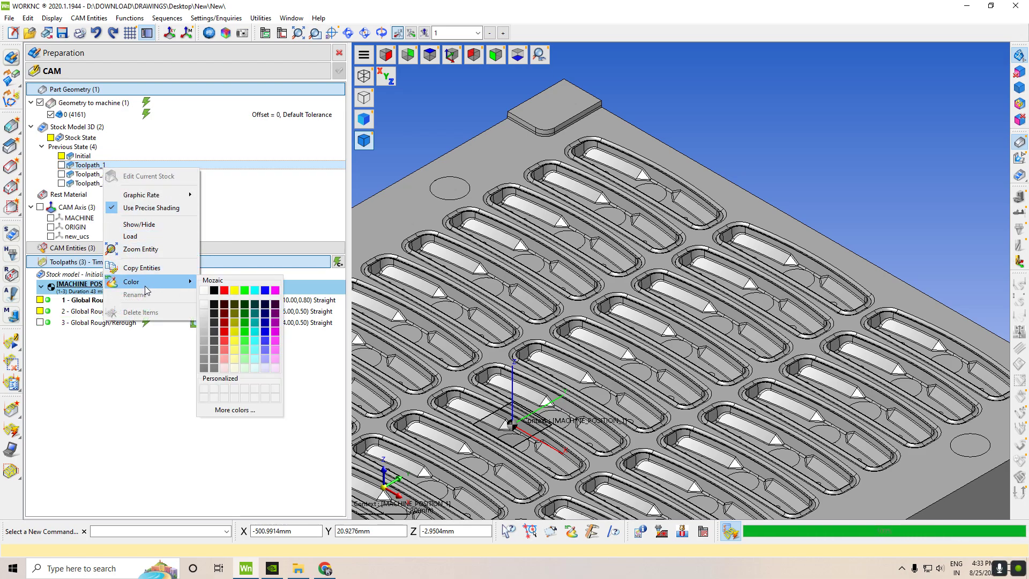
pyautogui.click(259, 292)
pyautogui.click(62, 165)
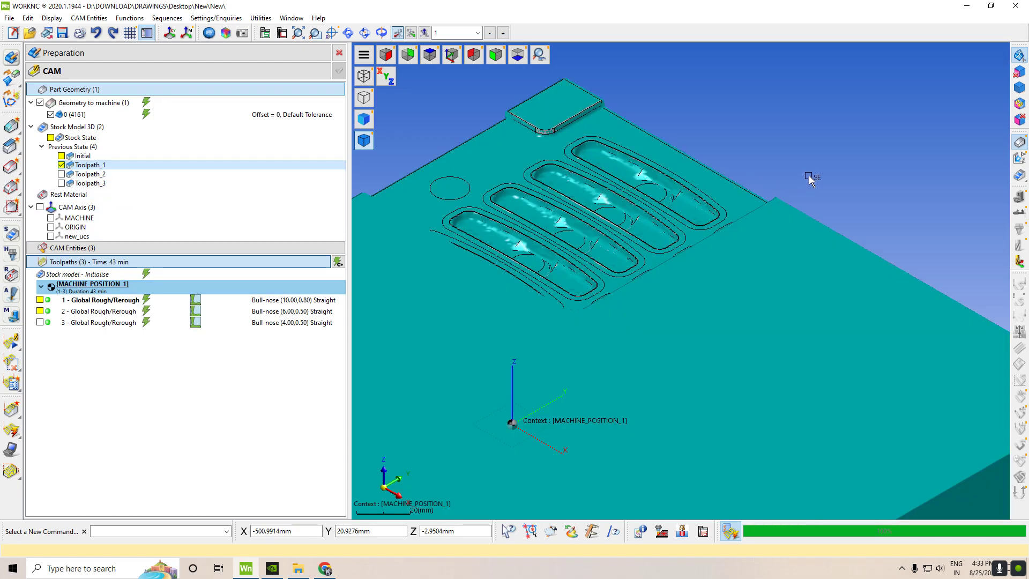
pyautogui.moveTo(849, 163); pyautogui.dragTo(771, 239, button='middle')
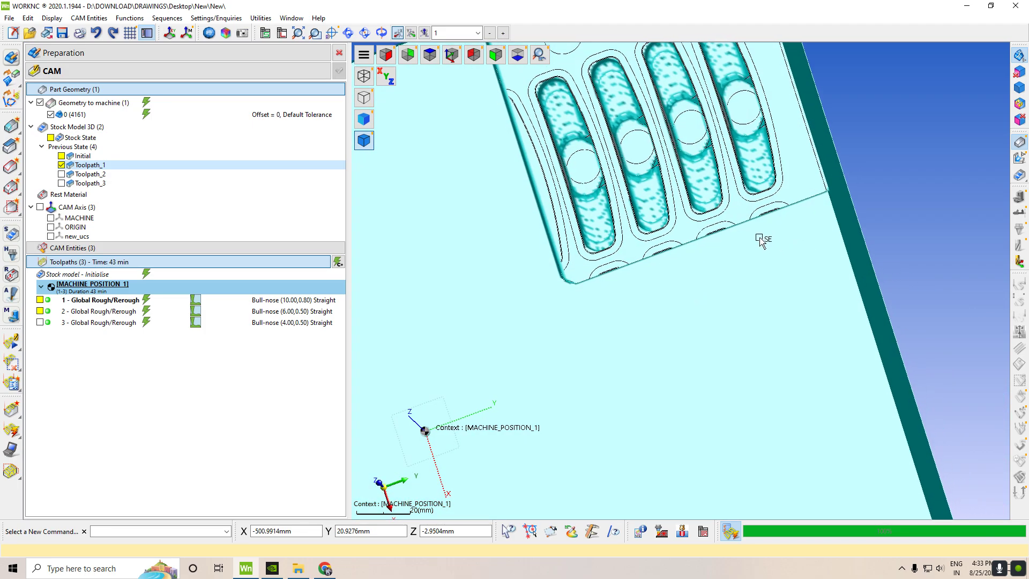
pyautogui.scroll(-5, 760, 241)
pyautogui.moveTo(840, 263); pyautogui.dragTo(893, 187, button='middle')
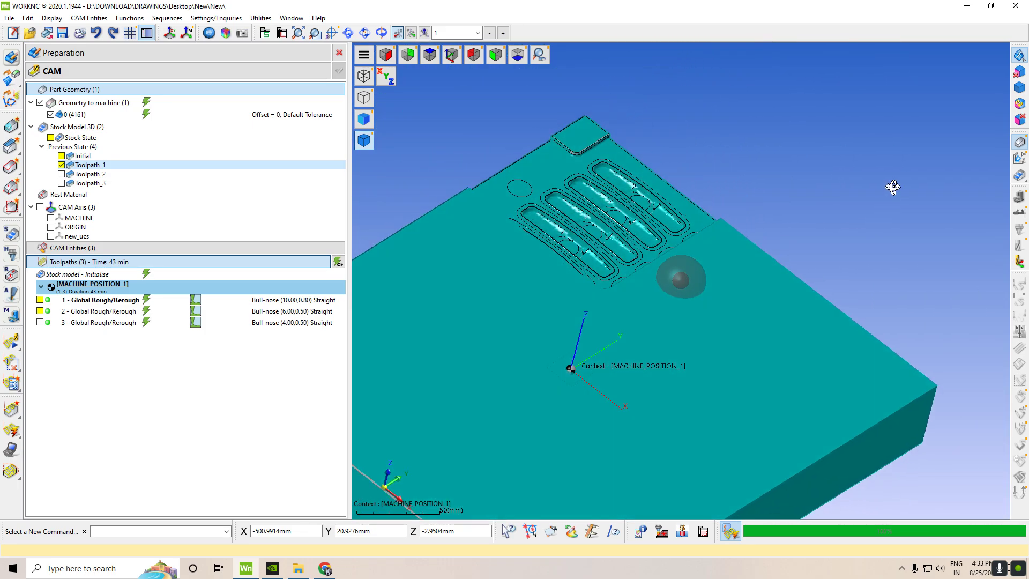
pyautogui.scroll(4, 574, 203)
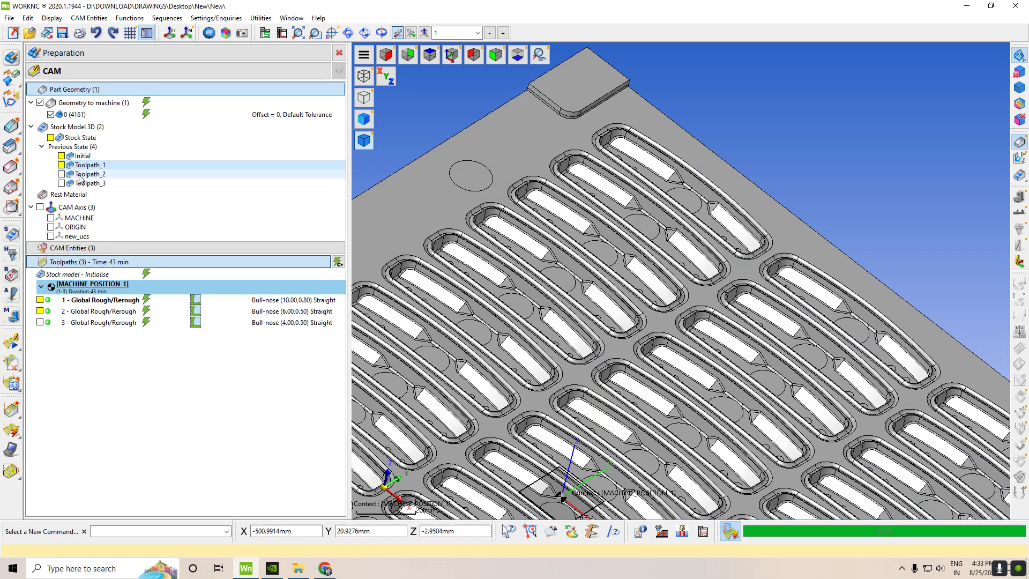
# - Colour the Toolpath_2 stock state yellow and display it with precise shading to inspect the pockets
pyautogui.rightClick(79, 176)
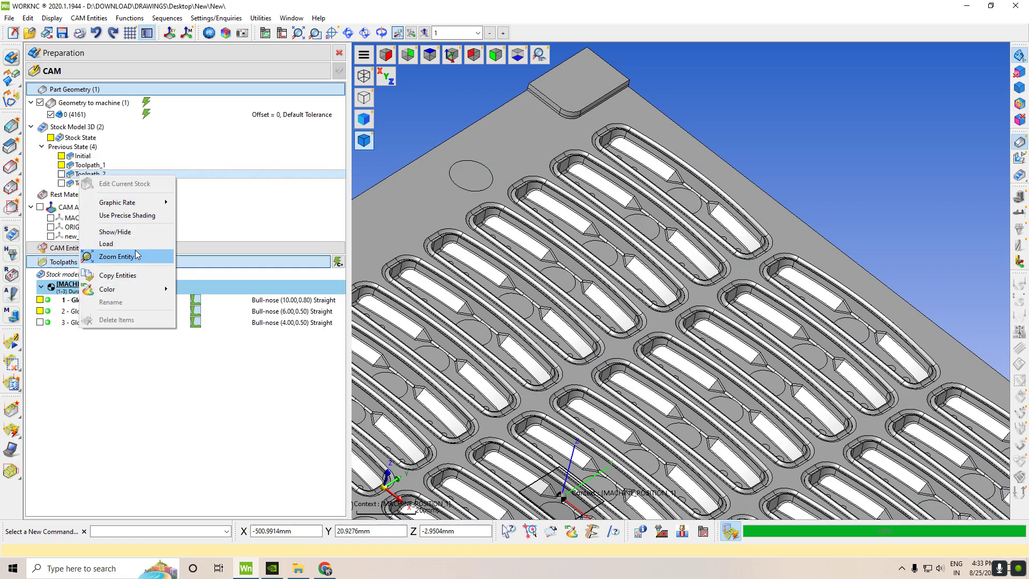
pyautogui.moveTo(139, 290)
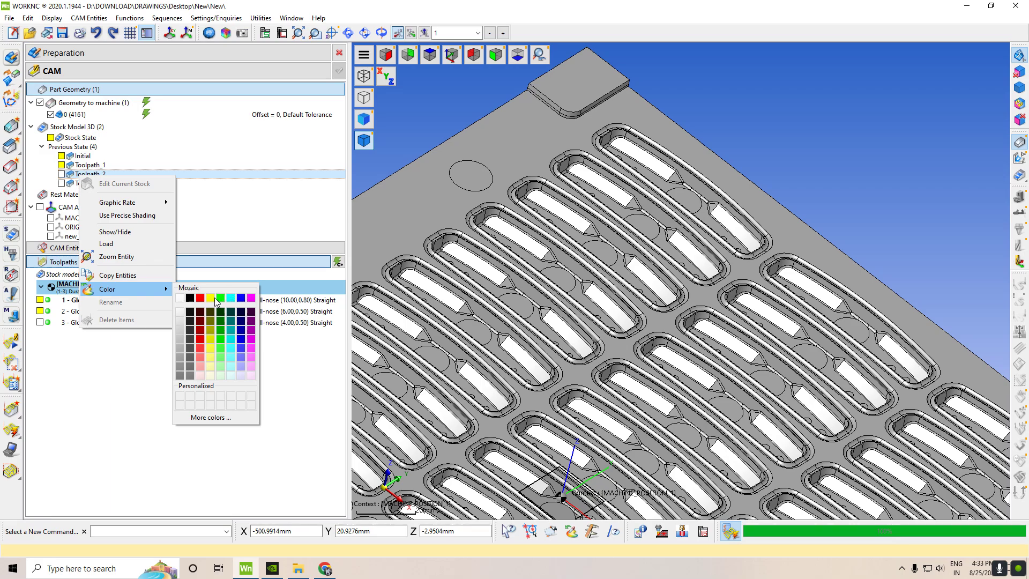
pyautogui.click(209, 351)
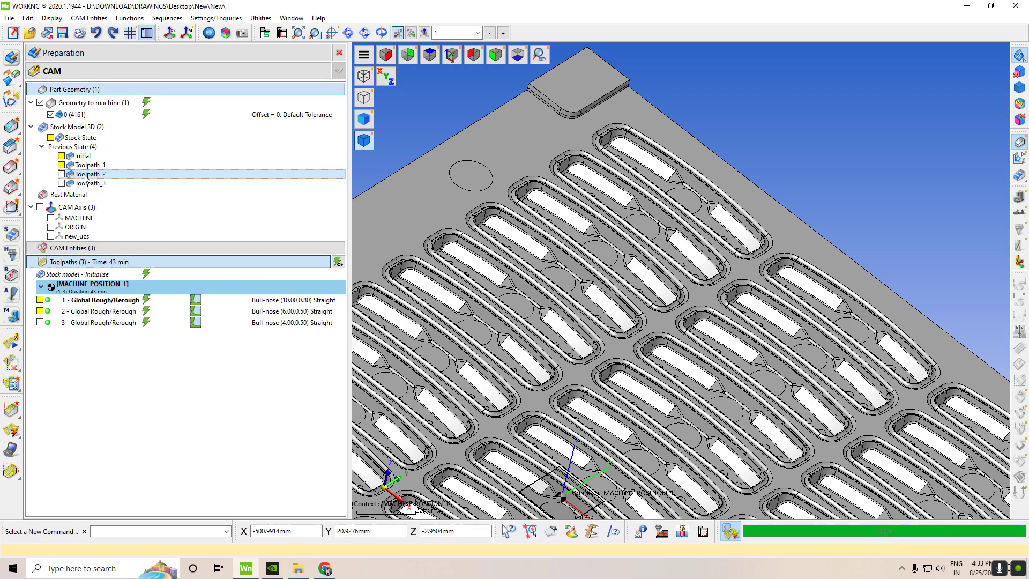
pyautogui.rightClick(87, 175)
pyautogui.click(132, 233)
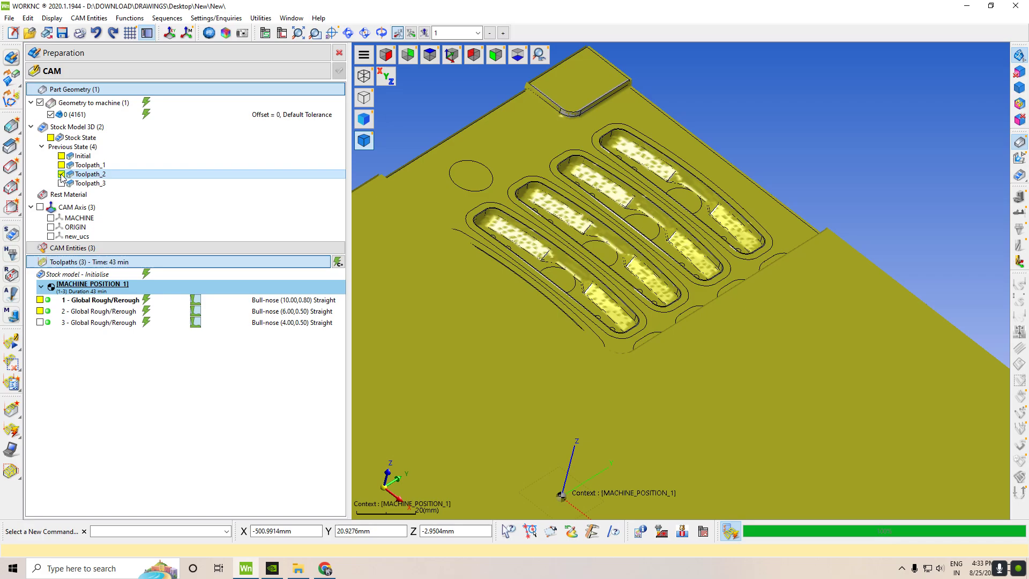
pyautogui.moveTo(739, 108); pyautogui.dragTo(714, 122, button='middle')
pyautogui.click(61, 174)
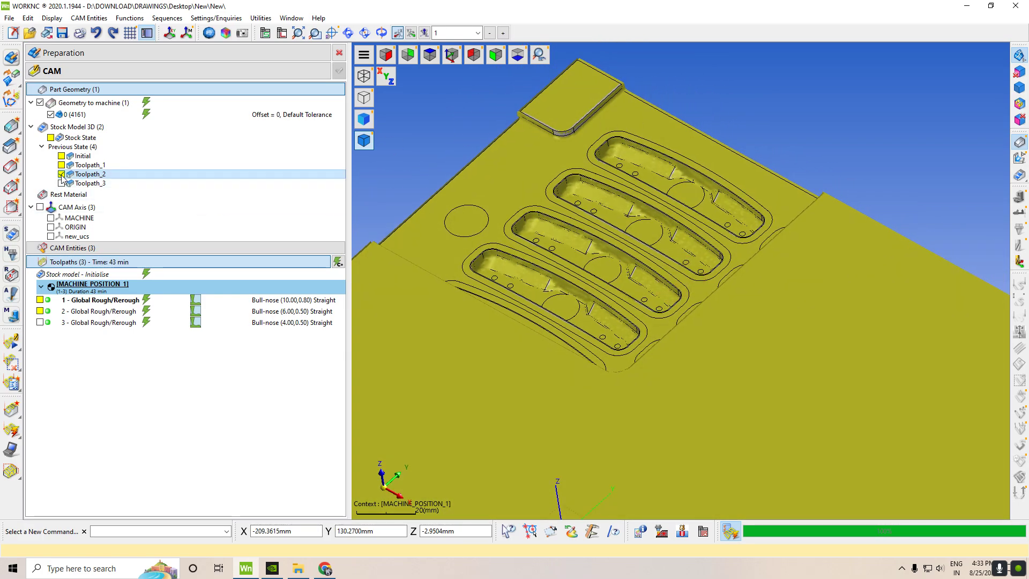
# - Display the Toolpath_3 previous stock state with precise shading and set its graphic rate to 1:1
pyautogui.click(61, 183)
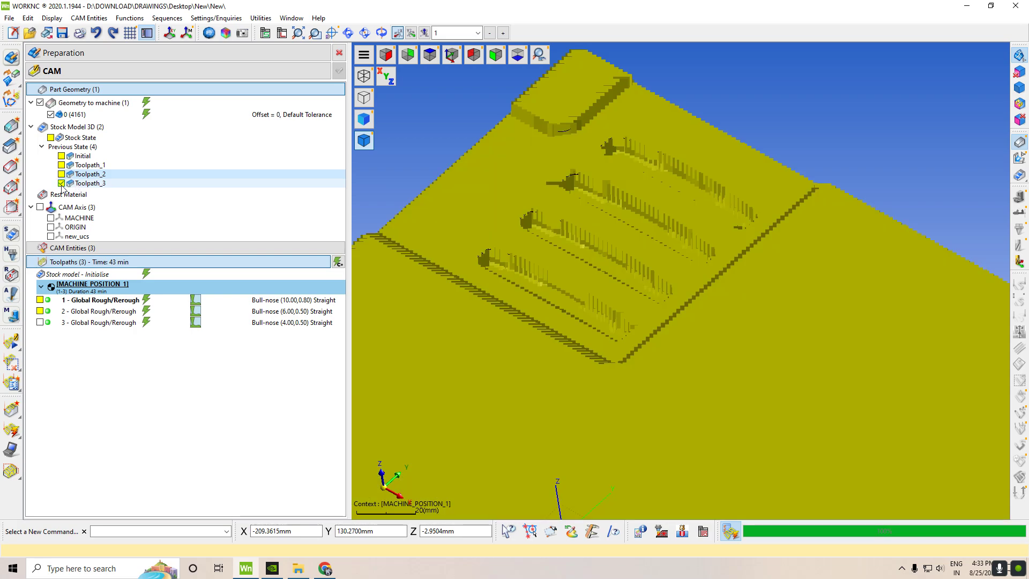
pyautogui.rightClick(75, 186)
pyautogui.click(122, 223)
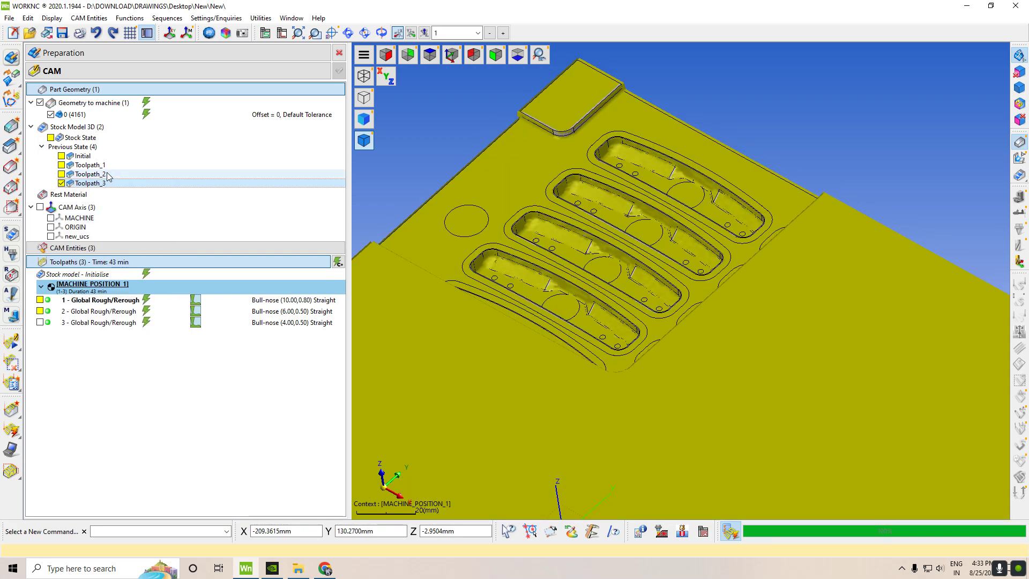
pyautogui.rightClick(107, 183)
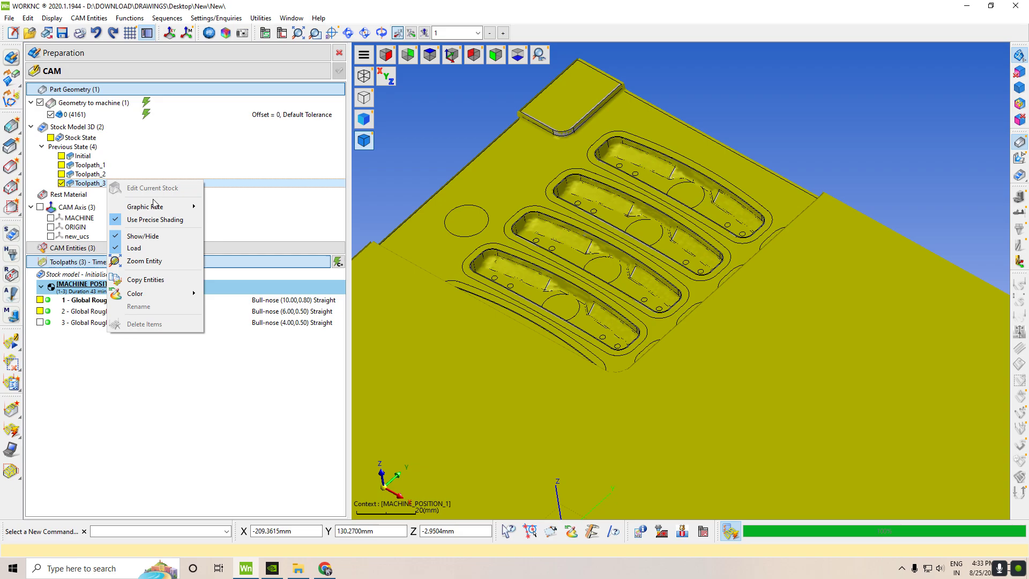
pyautogui.moveTo(176, 208)
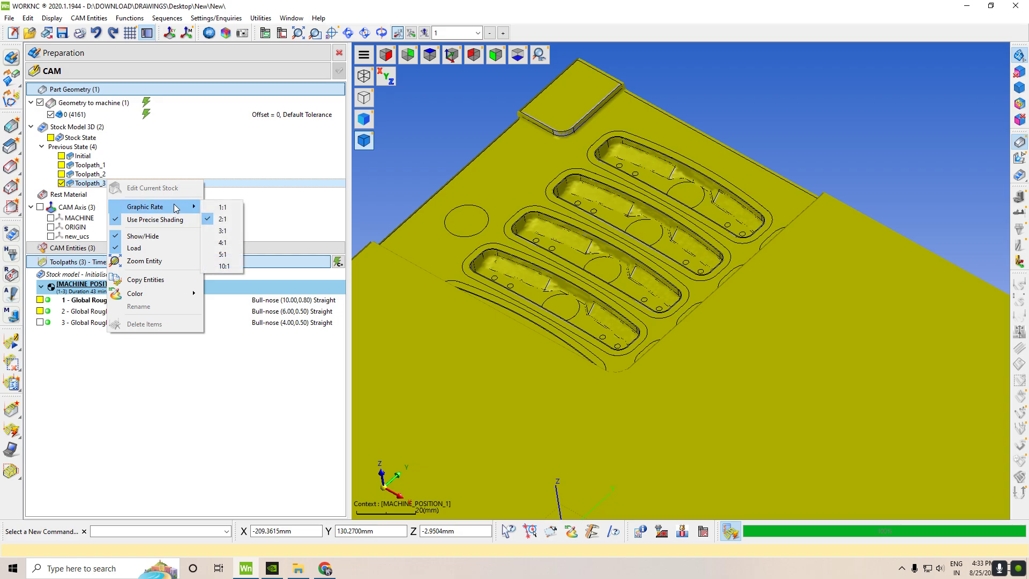
pyautogui.click(213, 208)
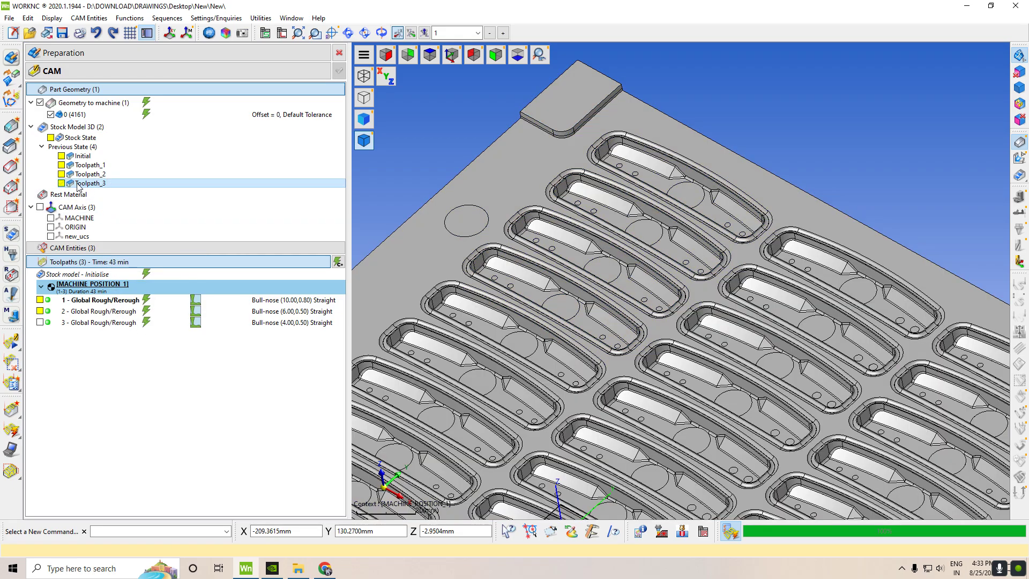
# - Colour the Toolpath_3 stock state cyan, display it to inspect the material left in the pockets, and hide it again
pyautogui.rightClick(93, 184)
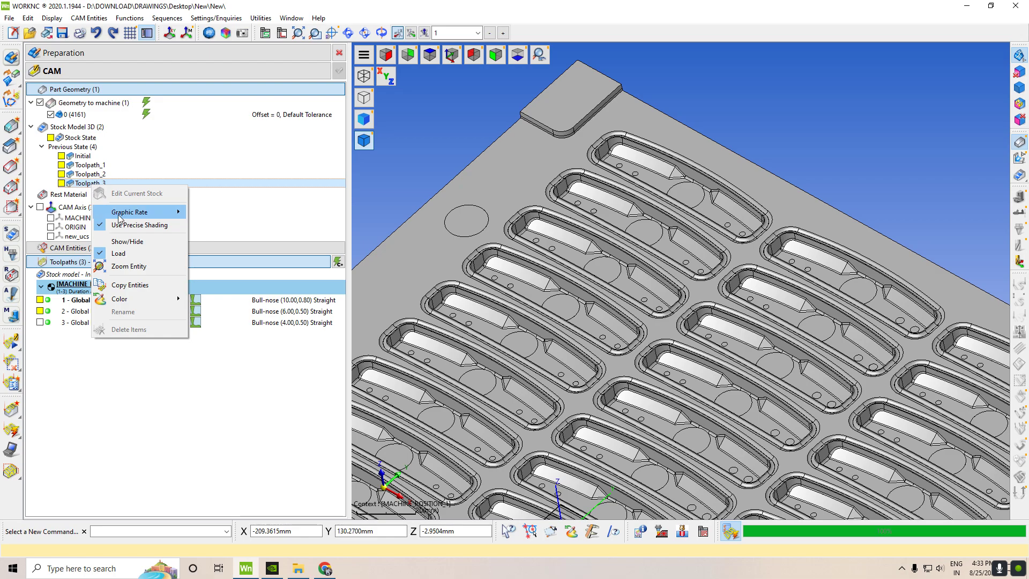
pyautogui.moveTo(164, 302)
pyautogui.click(195, 303)
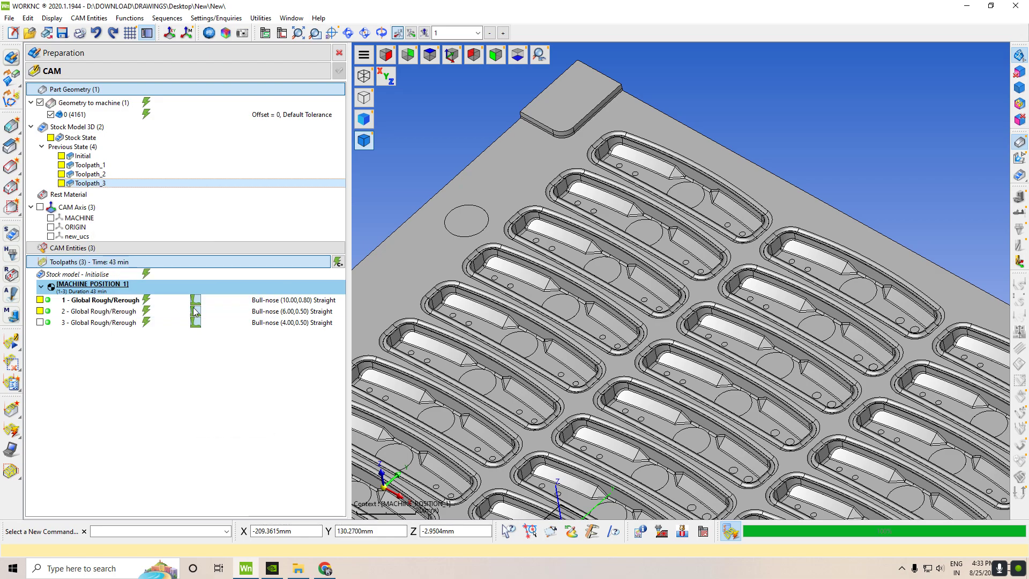
pyautogui.rightClick(77, 183)
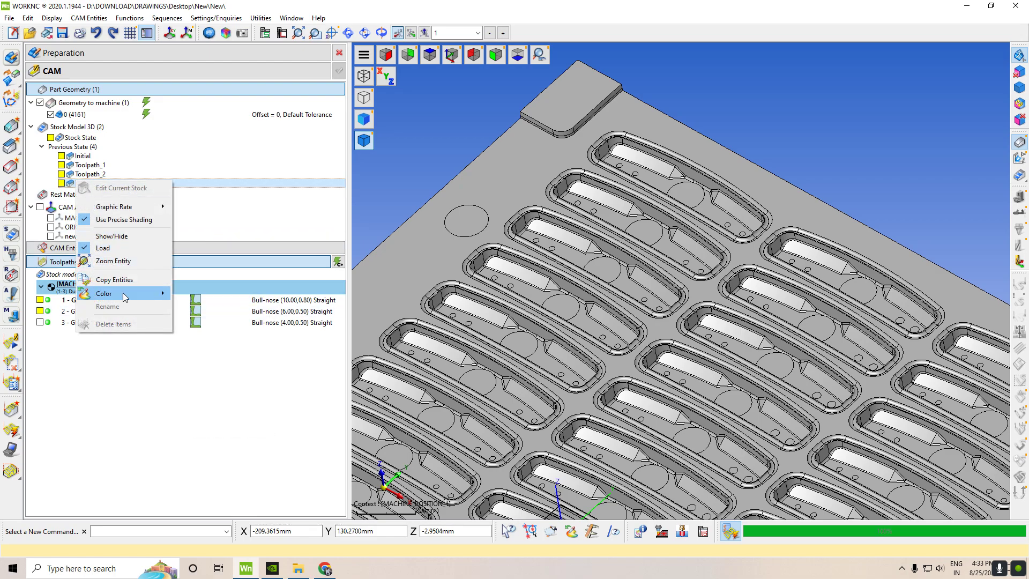
pyautogui.moveTo(131, 295)
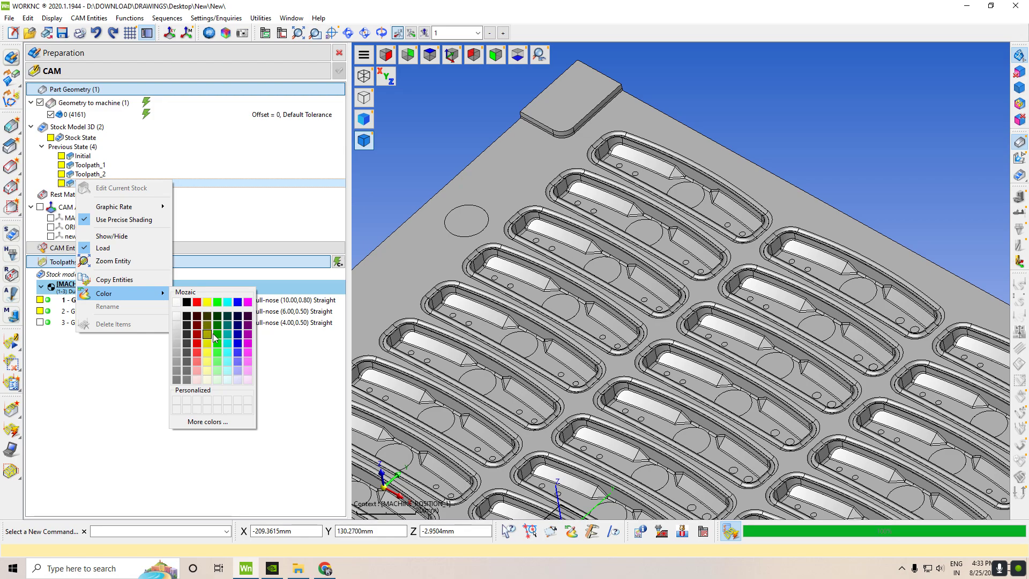
pyautogui.click(230, 304)
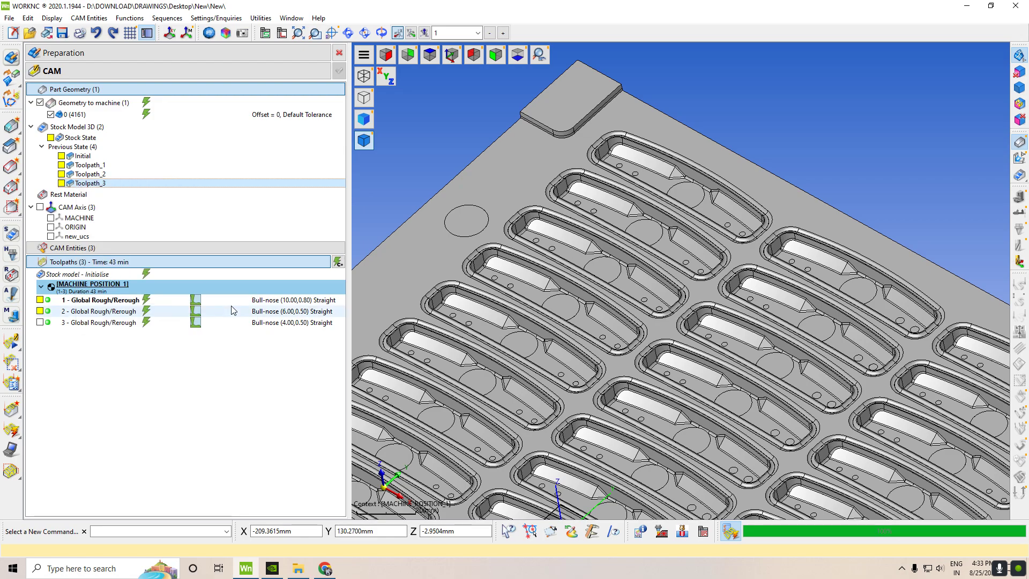
pyautogui.click(61, 183)
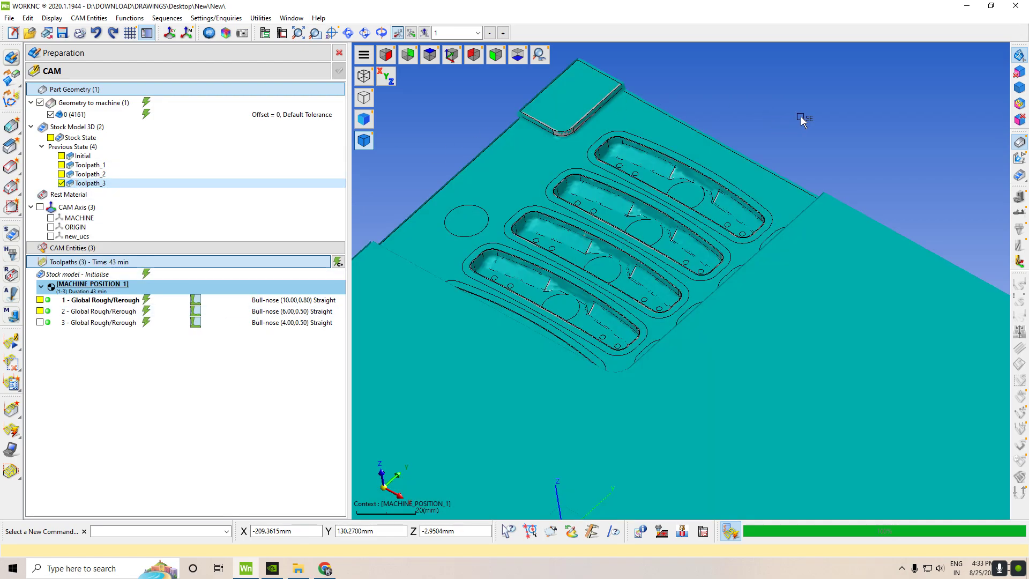
pyautogui.moveTo(801, 117); pyautogui.dragTo(849, 139, button='middle')
pyautogui.scroll(2, 634, 201)
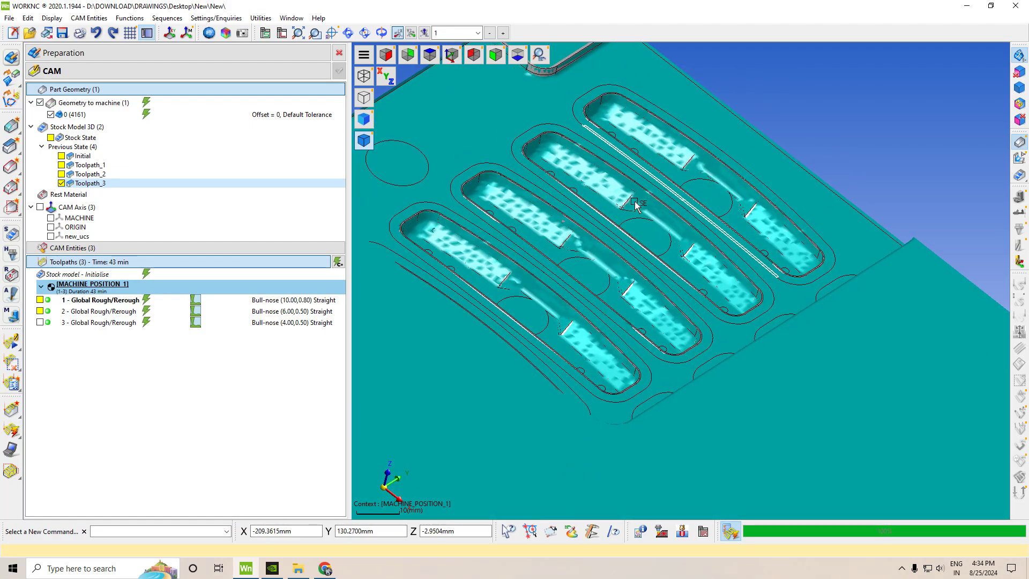
pyautogui.scroll(2, 635, 201)
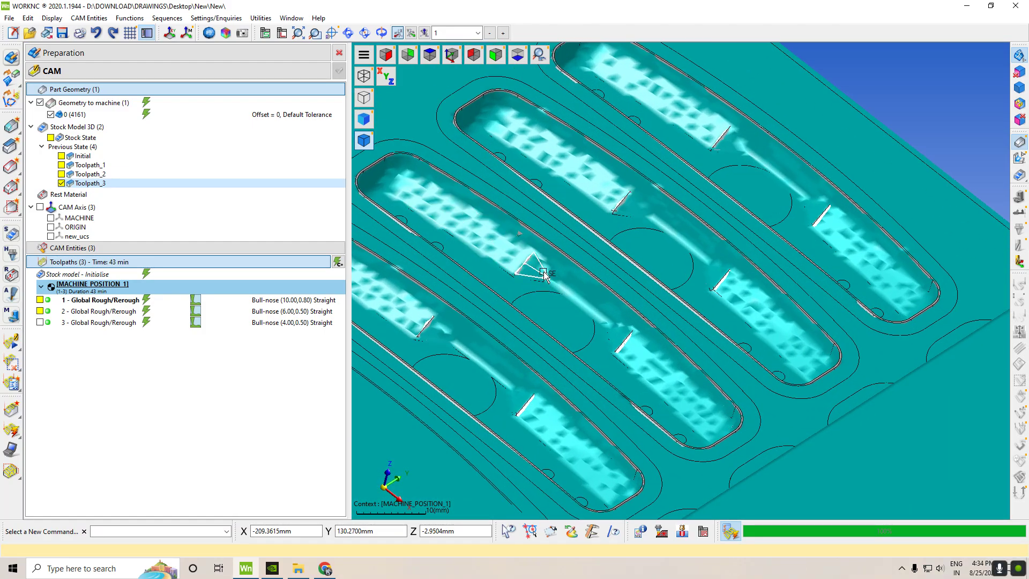
pyautogui.scroll(-5, 544, 276)
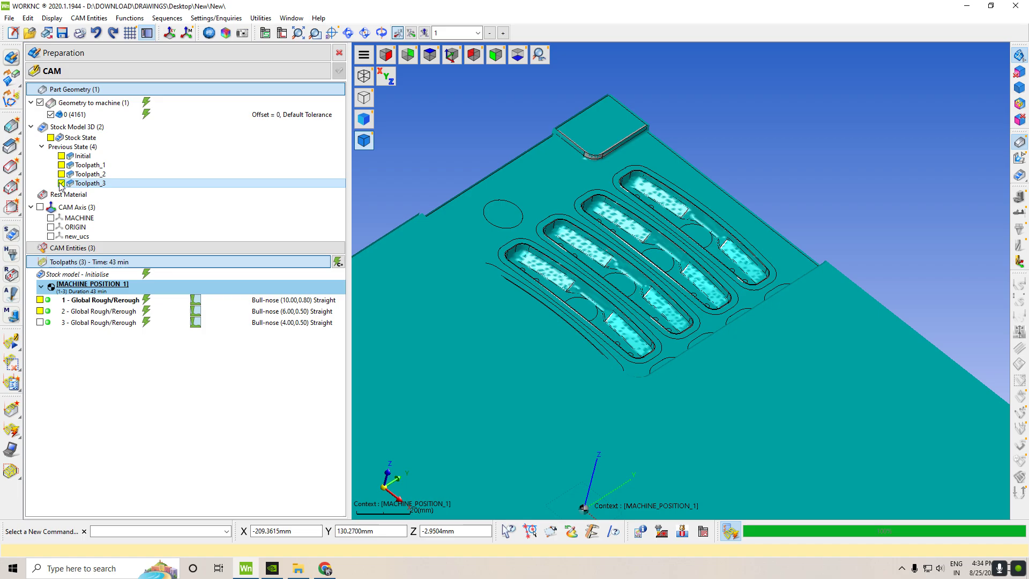
pyautogui.click(60, 183)
# - Compute a rest material preview of the plate with negative rest material enabled and a rest material offset of 0.500
pyautogui.click(134, 90)
pyautogui.click(452, 54)
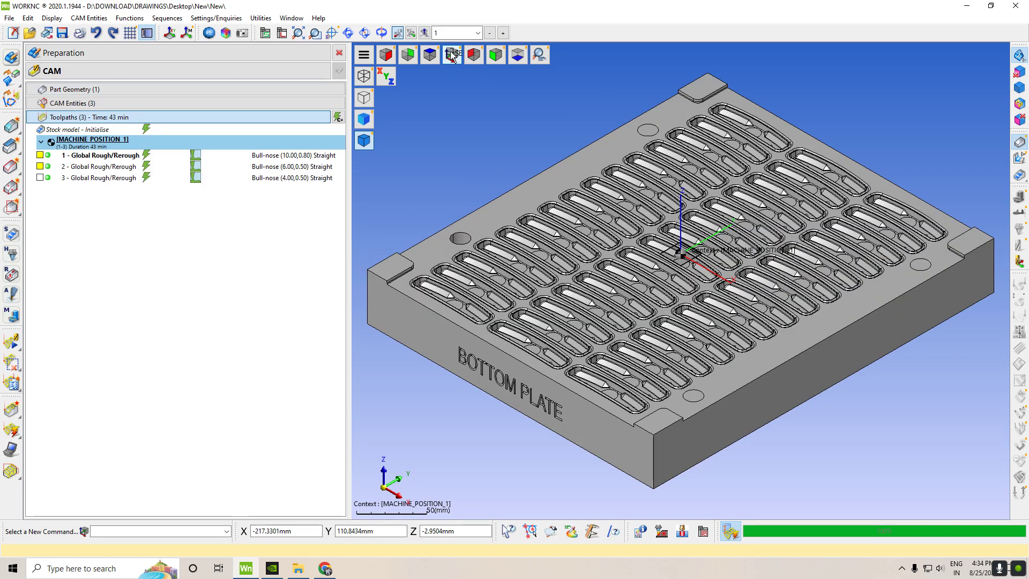
pyautogui.scroll(5, 748, 50)
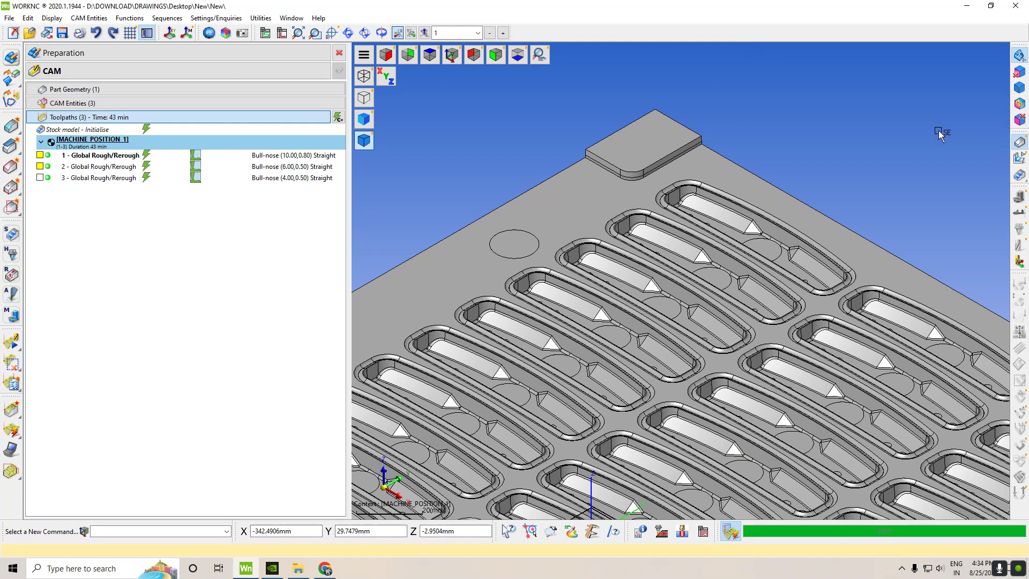
pyautogui.click(1020, 158)
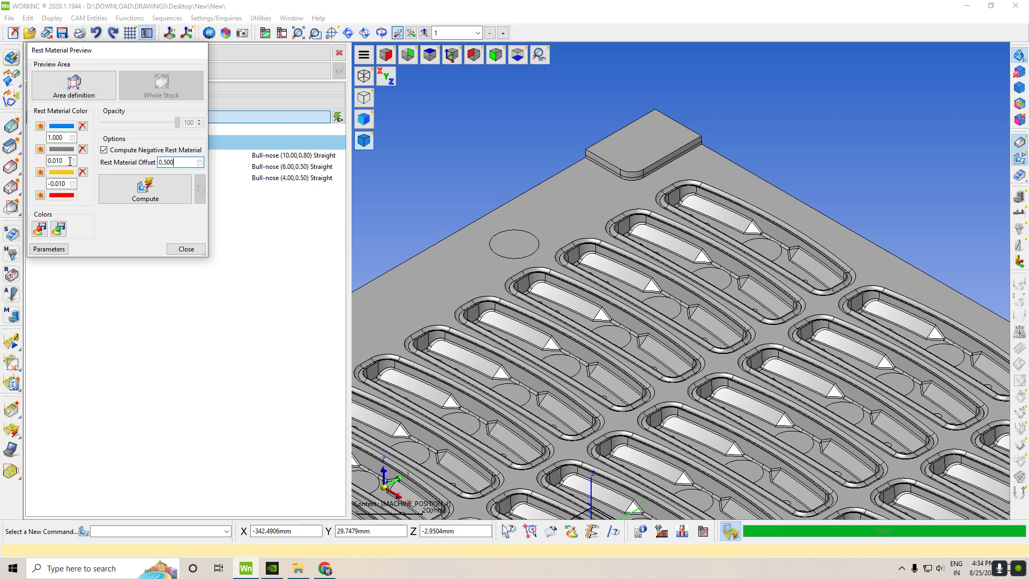
pyautogui.click(136, 188)
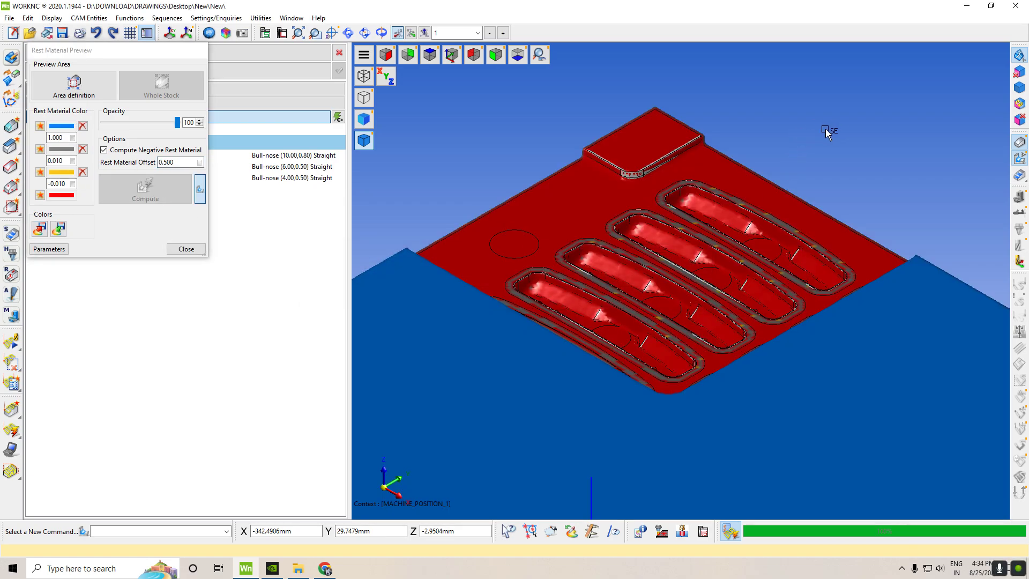
pyautogui.moveTo(825, 128); pyautogui.dragTo(736, 163, button='middle')
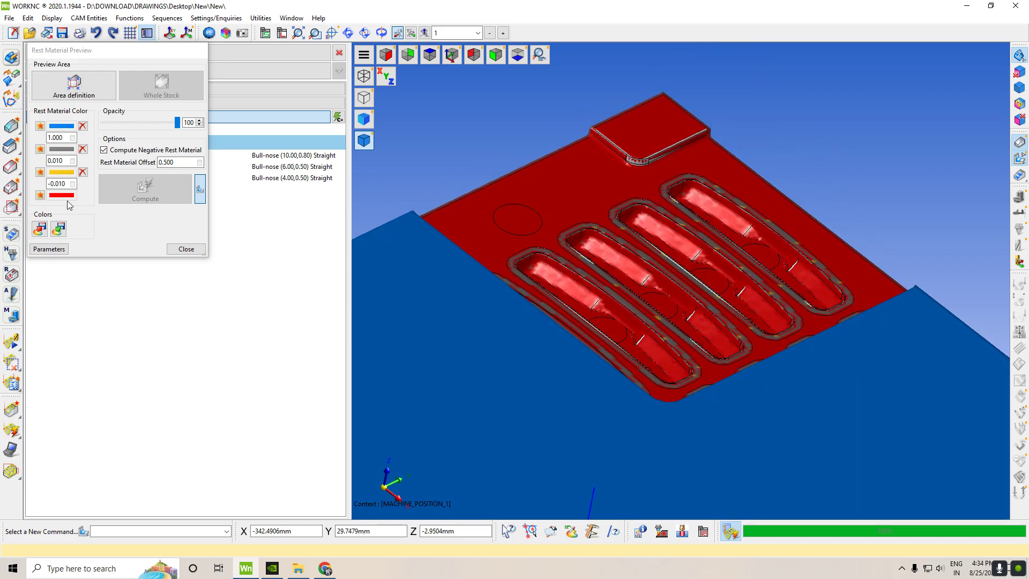
# - Set the rest material offset to 0.100 and examine the colours in the four machined pockets
pyautogui.click(187, 161)
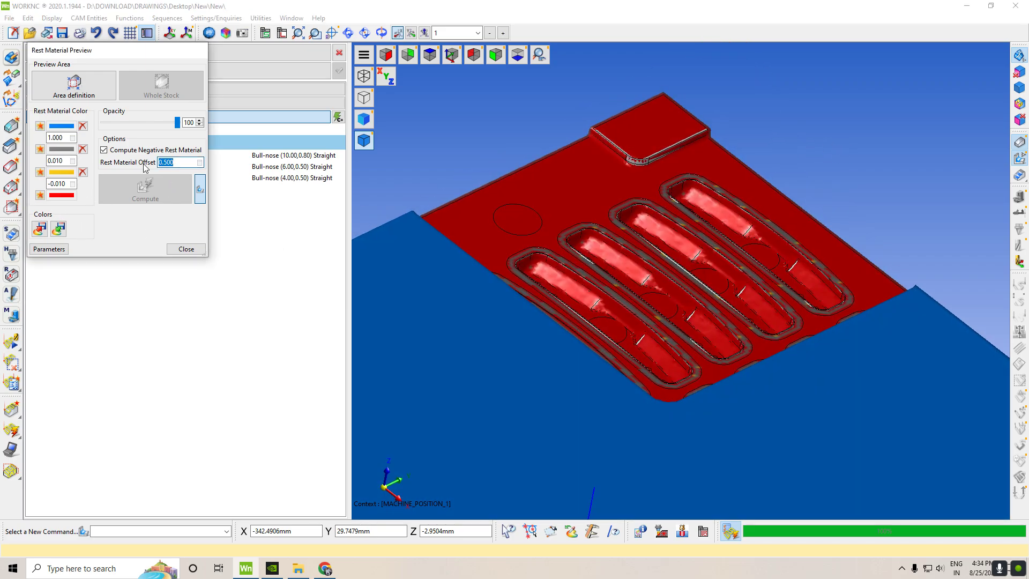
pyautogui.press('Return')
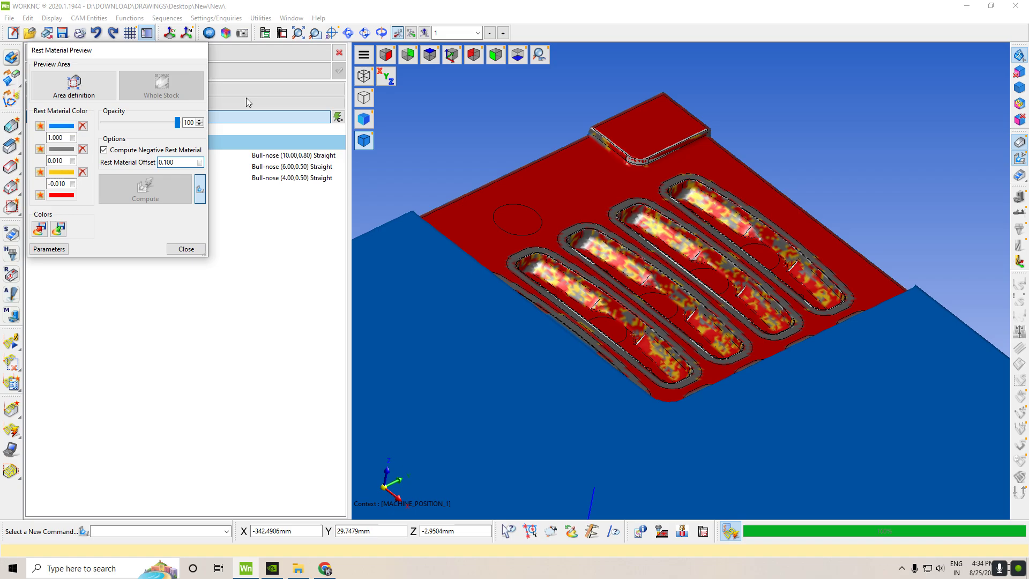
pyautogui.moveTo(895, 155); pyautogui.dragTo(532, 175, button='middle')
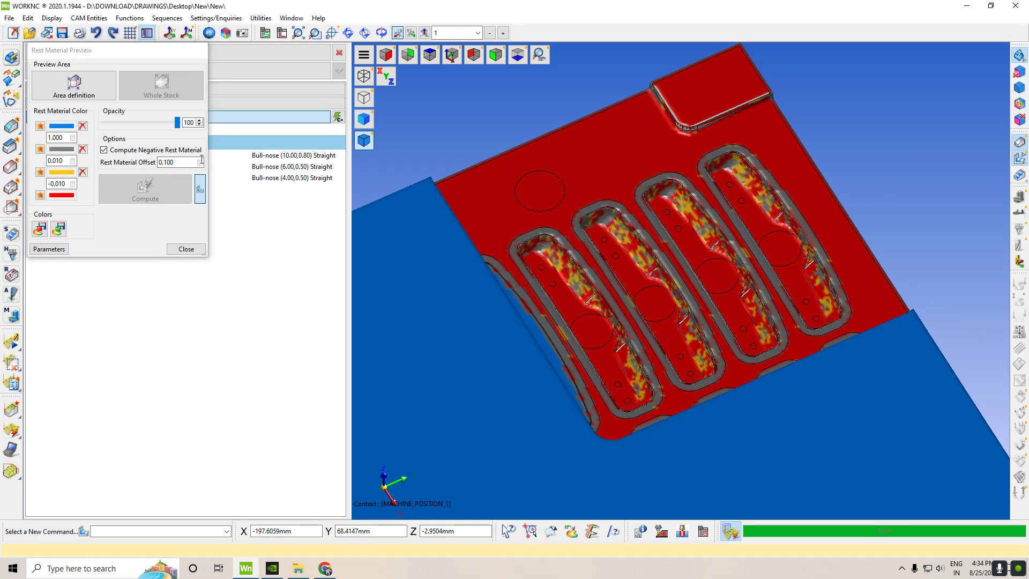
# - Set the rest material offset to 0.050, examine the pocket walls and floors up close, and close the preview
pyautogui.click(155, 168)
pyautogui.write('0.050')
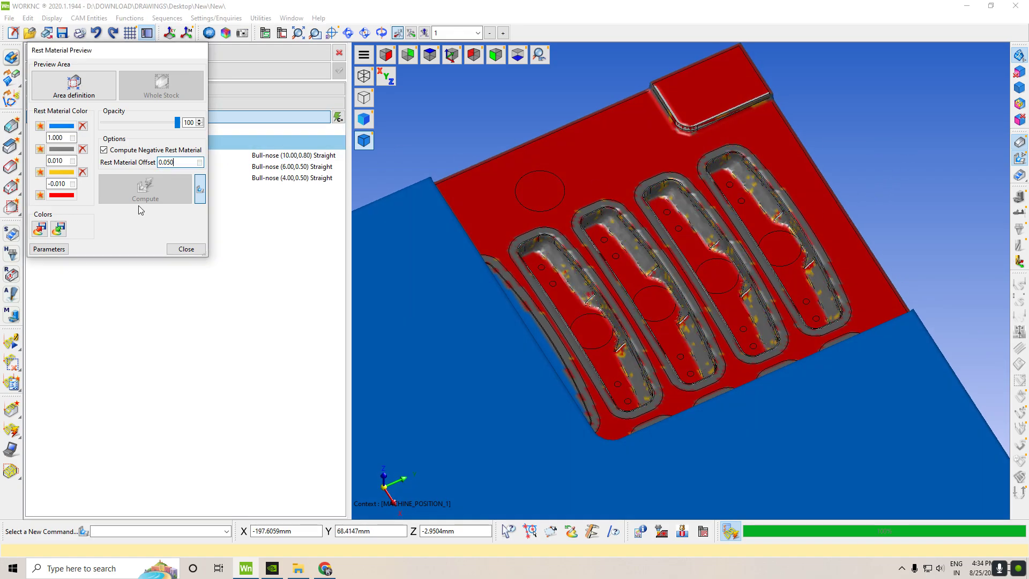
pyautogui.moveTo(831, 247); pyautogui.dragTo(727, 214, button='middle')
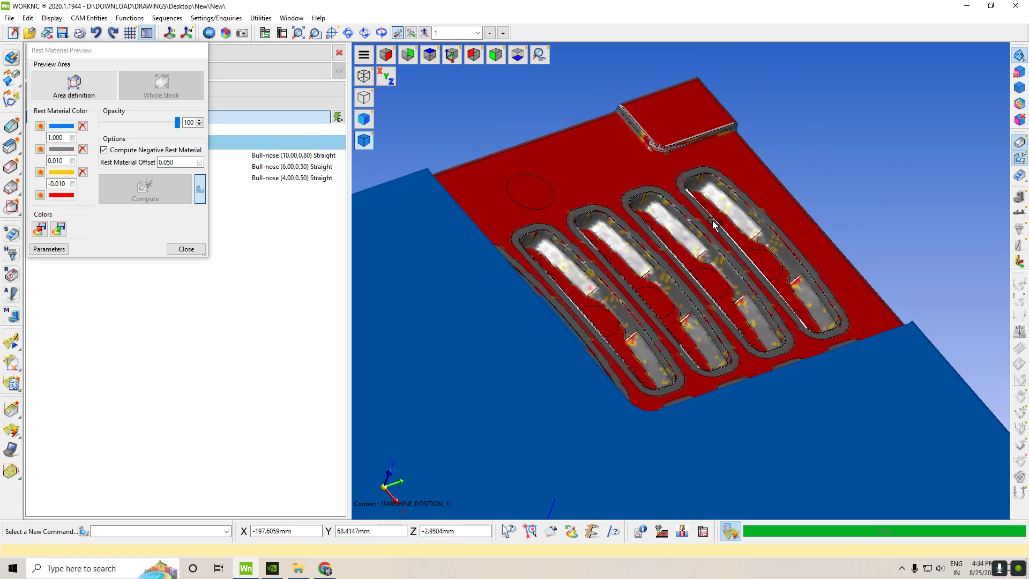
pyautogui.scroll(3, 689, 229)
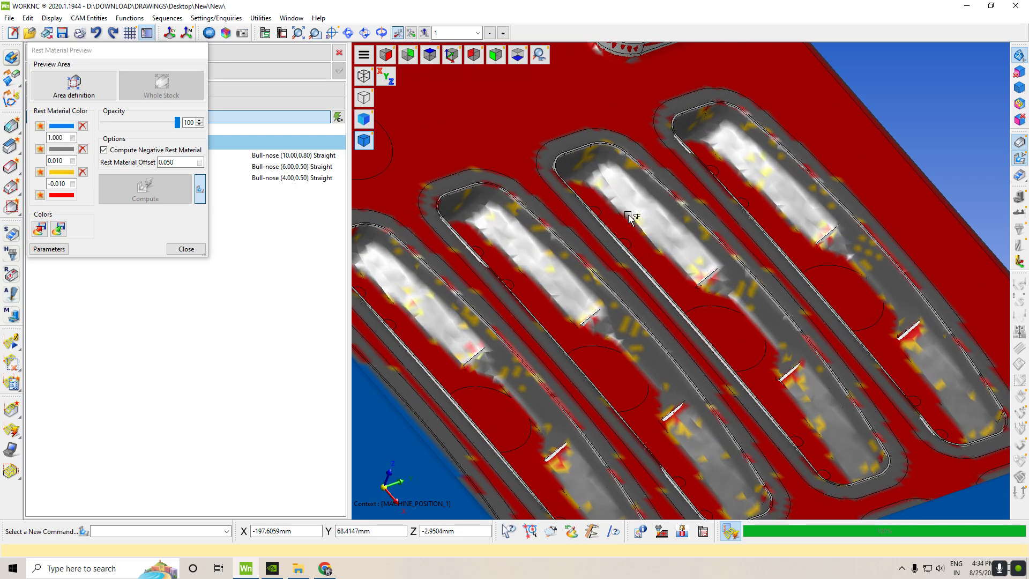
pyautogui.moveTo(869, 150); pyautogui.dragTo(313, 212, button='middle')
pyautogui.click(186, 249)
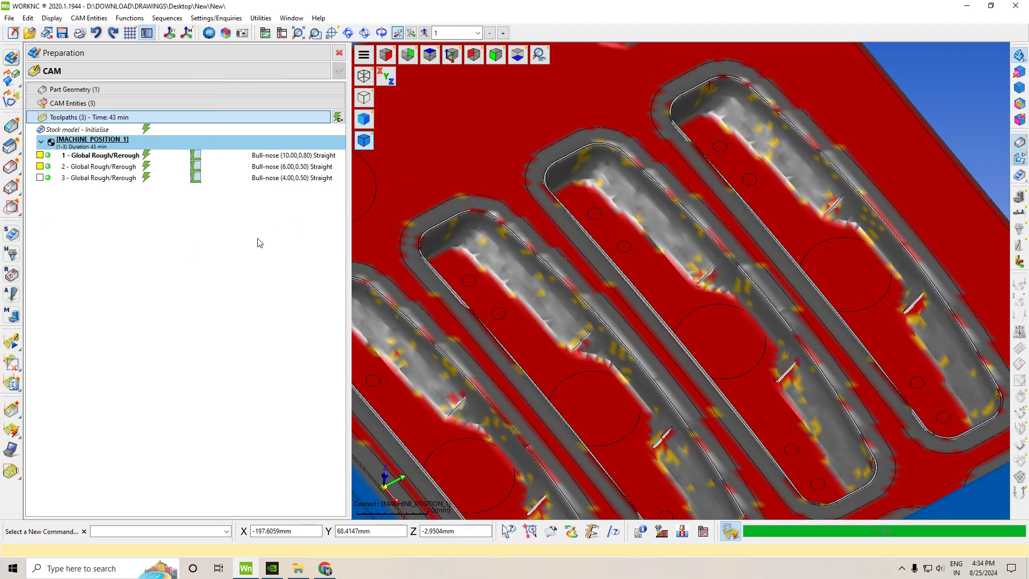
# - Switch the display from the rest material back to the plain part geometry
pyautogui.click(1020, 144)
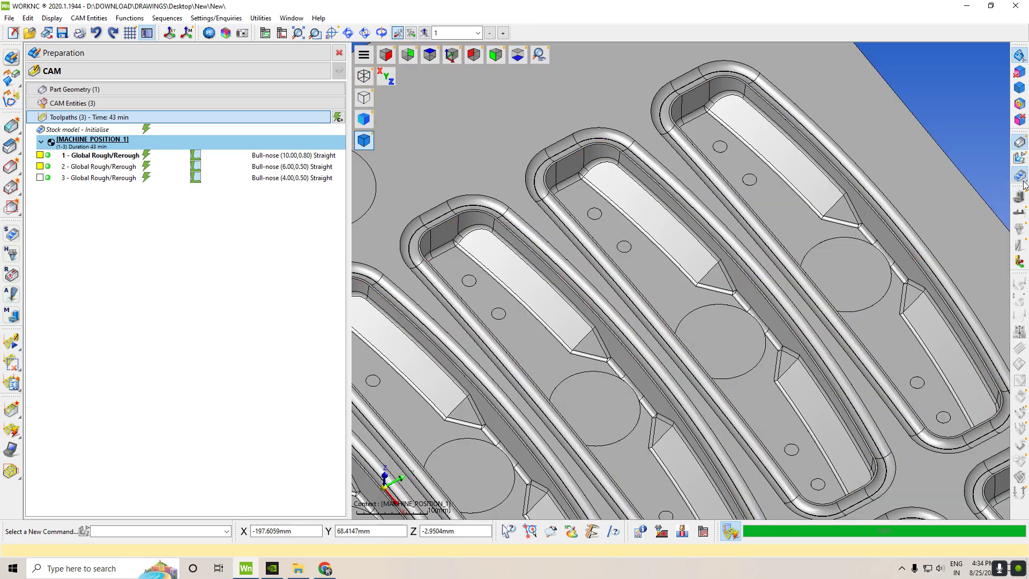
pyautogui.click(1022, 181)
pyautogui.click(1023, 182)
pyautogui.scroll(-6, 829, 197)
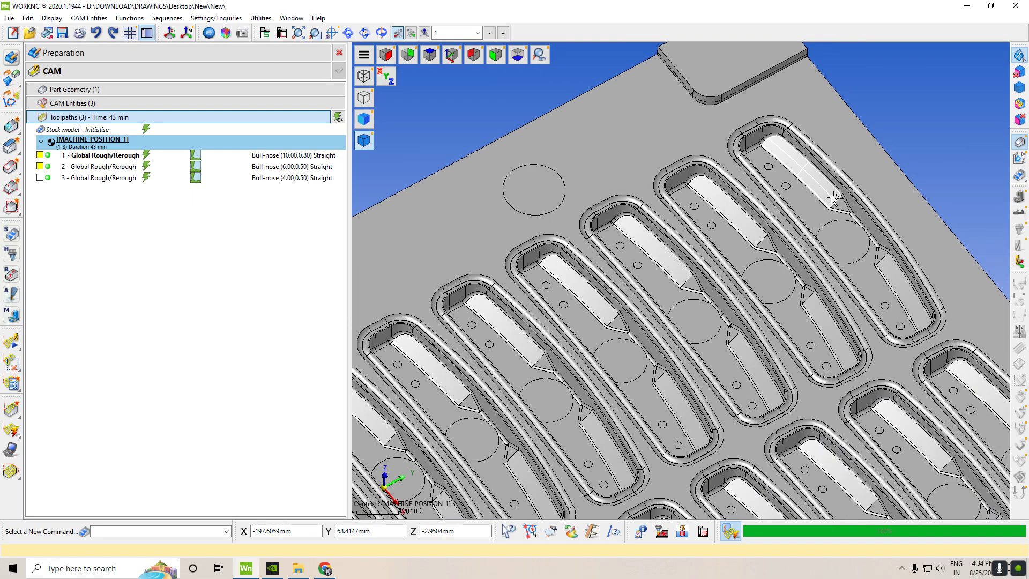
pyautogui.scroll(3, 879, 270)
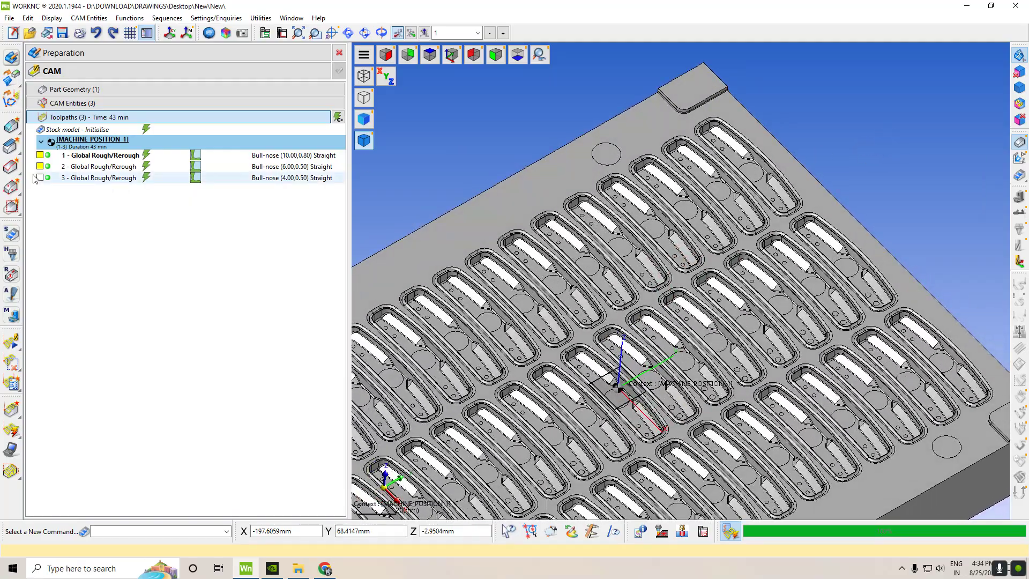
# - Show the 10 mm and 6 mm roughing toolpaths in turn, examine the 6 mm passes in the pockets, and hide both
pyautogui.click(39, 155)
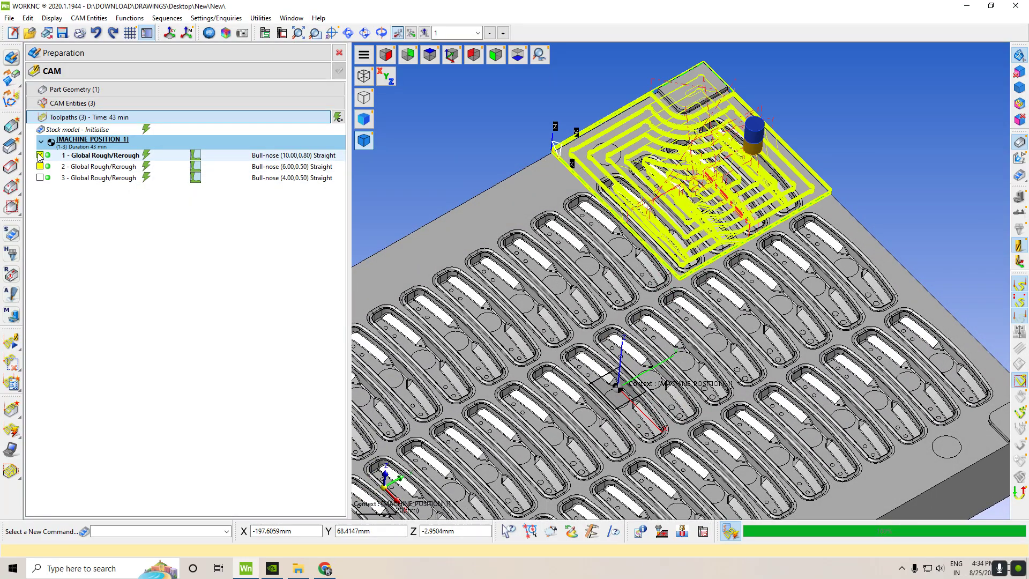
pyautogui.click(39, 155)
pyautogui.click(39, 166)
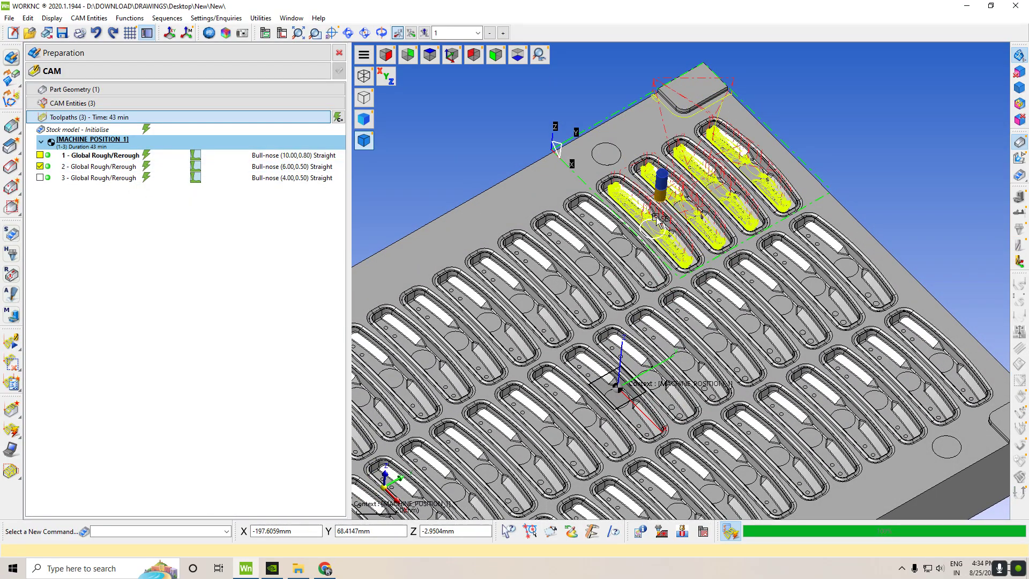
pyautogui.scroll(6, 656, 219)
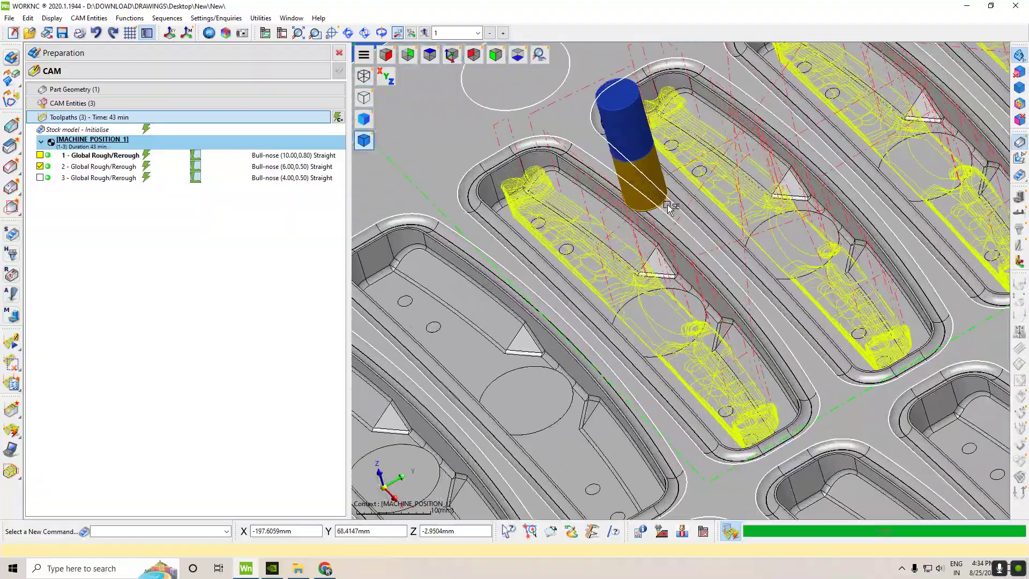
pyautogui.moveTo(668, 208); pyautogui.dragTo(718, 250, button='middle')
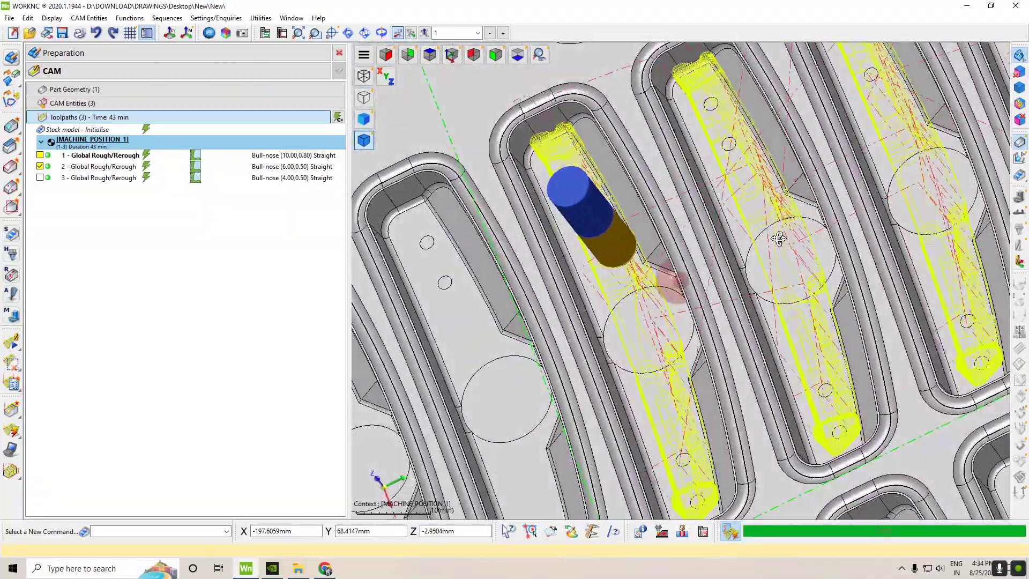
pyautogui.click(40, 167)
# - Show the 4 mm rerough toolpath, examine its passes in the pocket corners, and hide it again
pyautogui.click(40, 178)
pyautogui.moveTo(681, 266); pyautogui.dragTo(692, 260, button='middle')
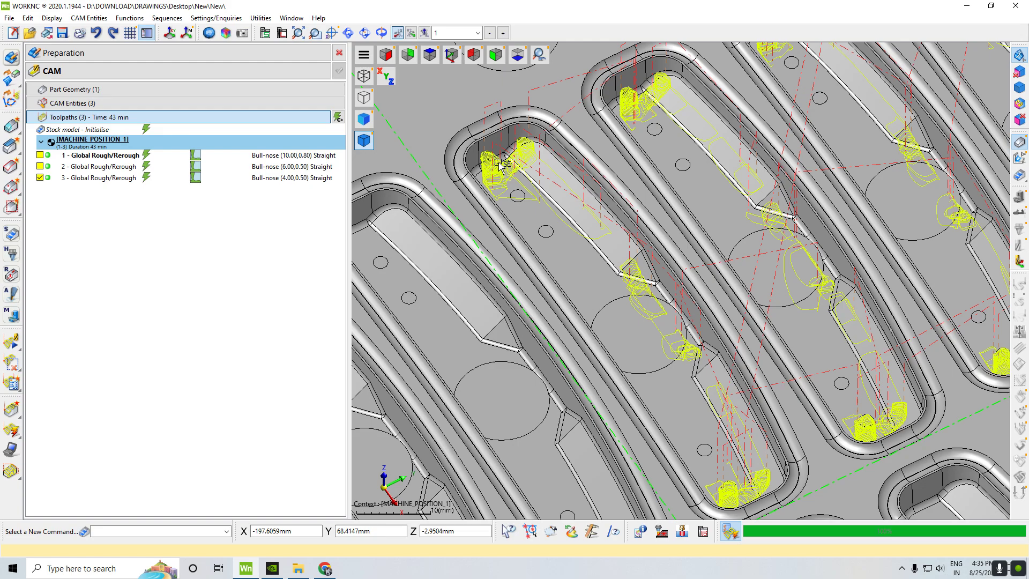
pyautogui.click(40, 178)
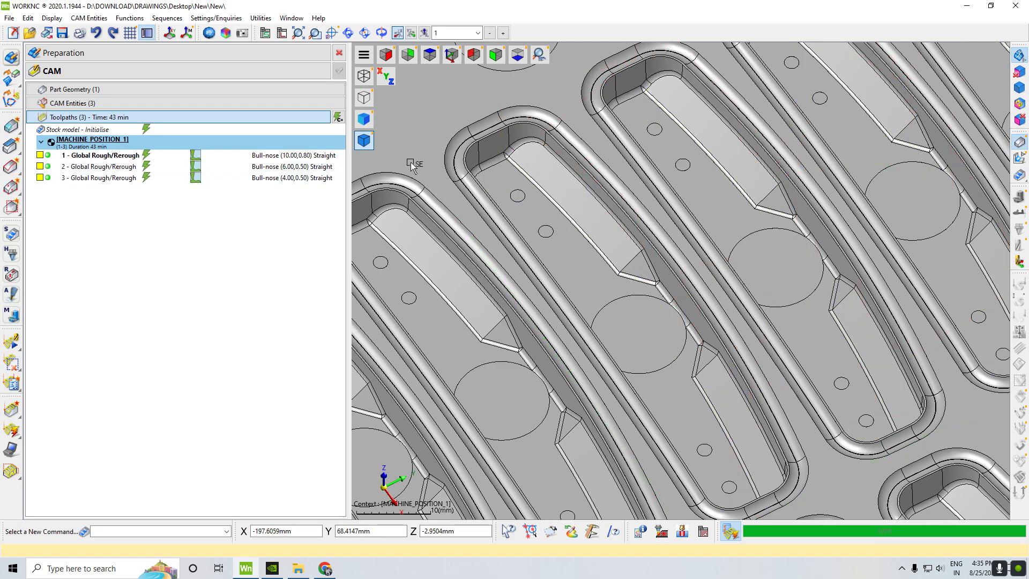
# - Copy the 4 mm rerough toolpath to the end of the toolpath list and set the copy's fixed Z-step to 0.050
pyautogui.click(451, 54)
pyautogui.scroll(2, 706, 117)
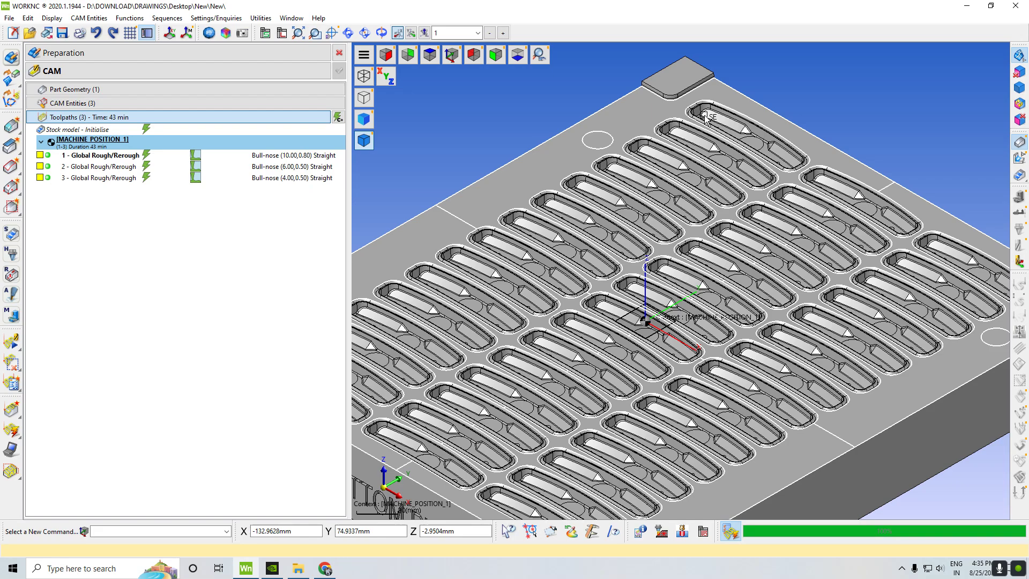
pyautogui.rightClick(64, 179)
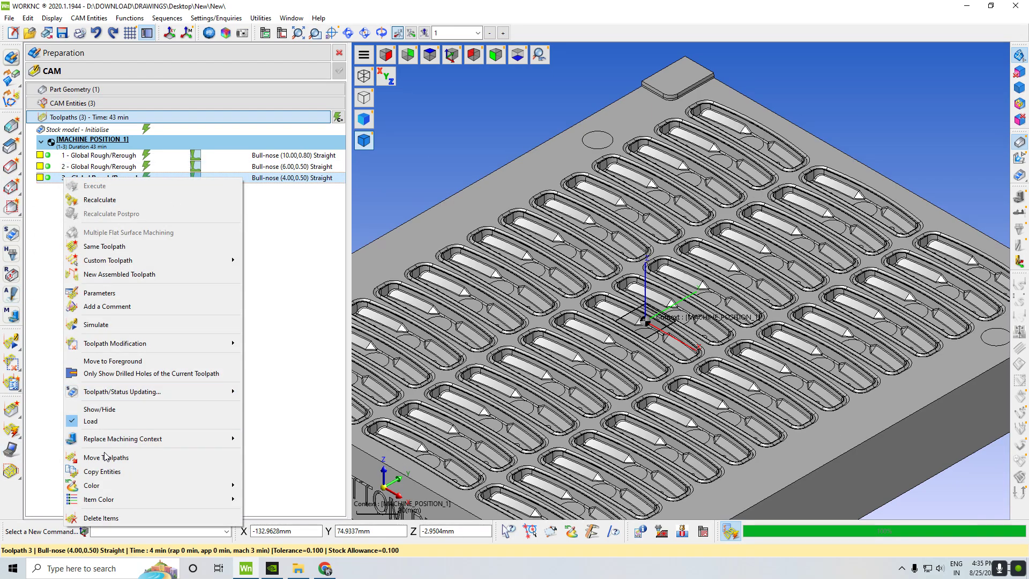
pyautogui.click(147, 472)
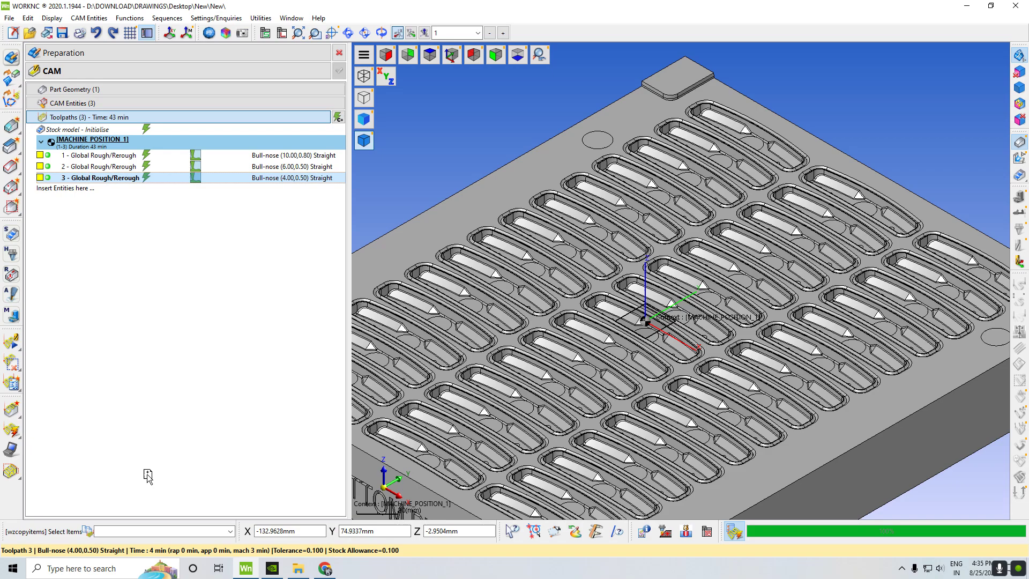
pyautogui.click(86, 192)
pyautogui.click(542, 297)
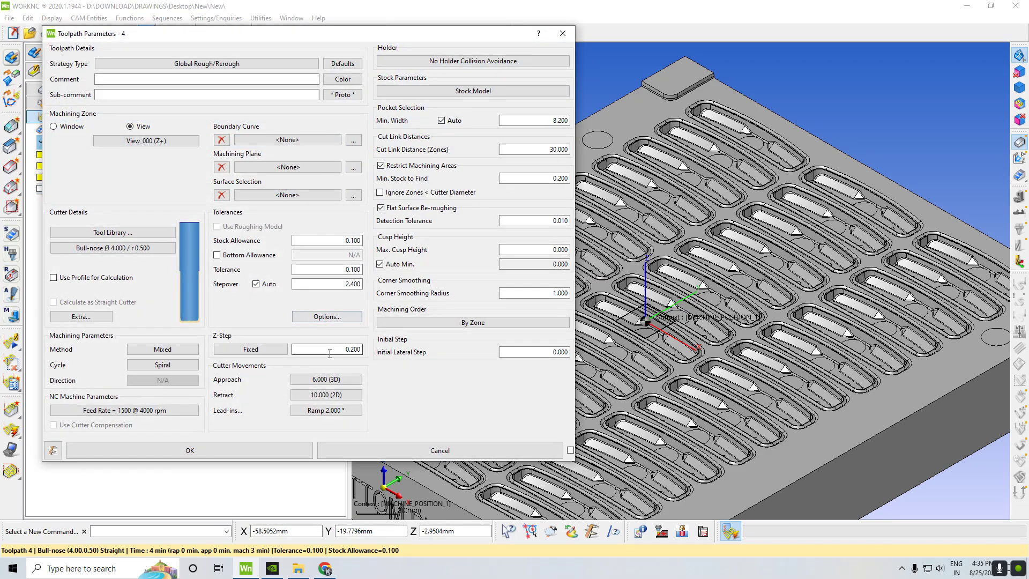
pyautogui.write('0.050')
# - Change the copied toolpath's cutter to a ball-end with a 2 mm diameter, accept the parameters, and calculate it
pyautogui.click(120, 250)
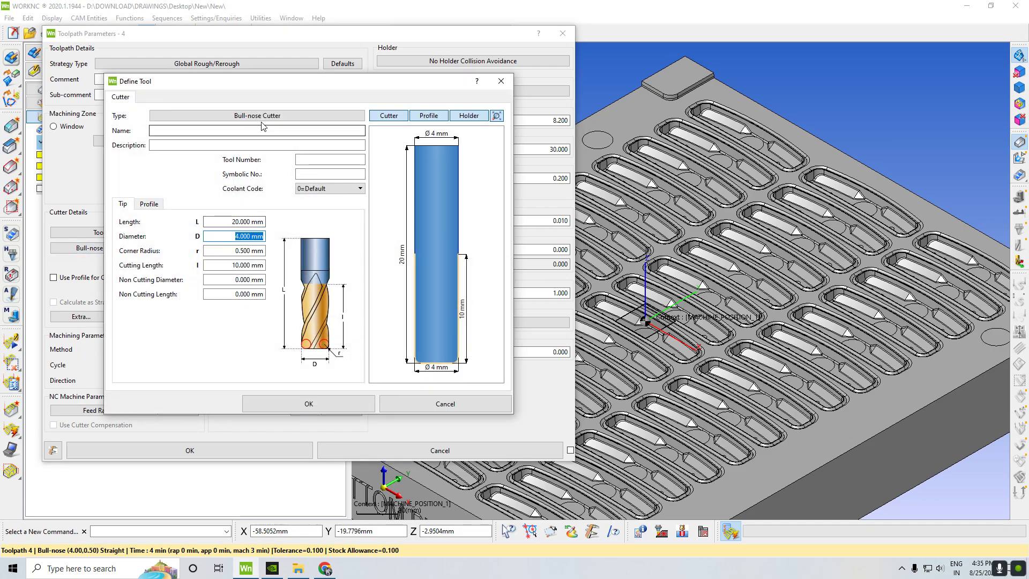
pyautogui.click(262, 120)
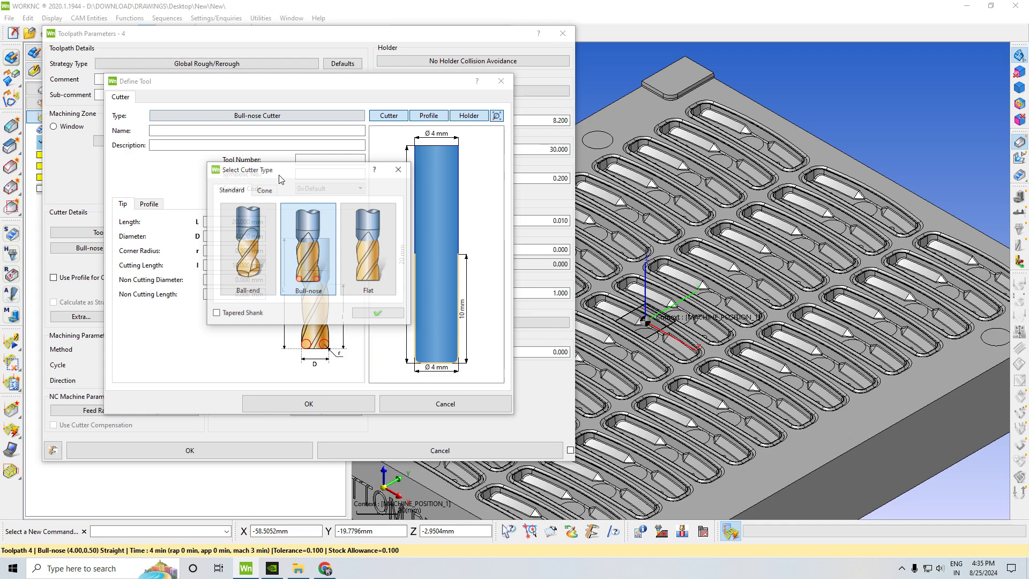
pyautogui.click(390, 316)
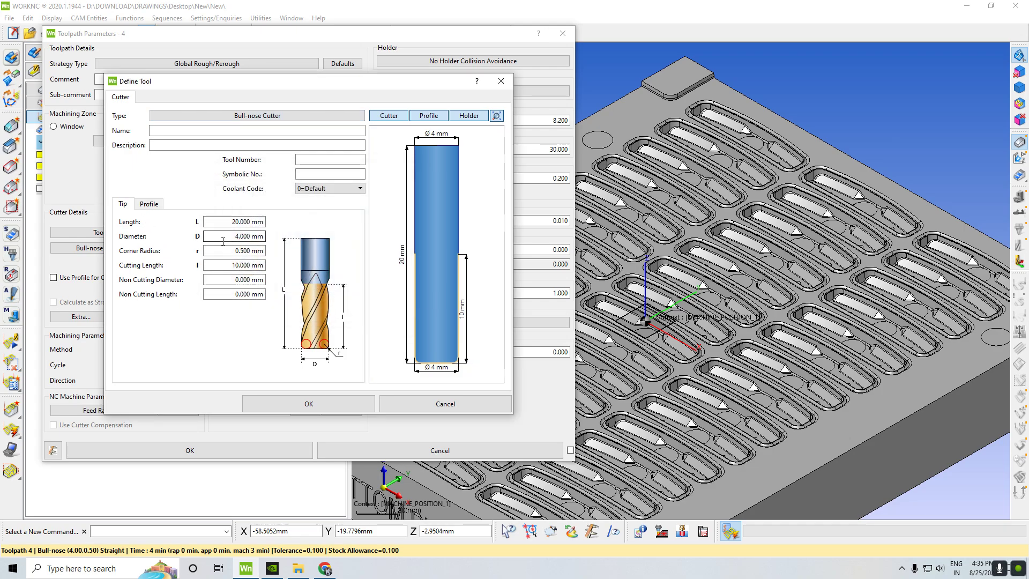
pyautogui.write('2.')
pyautogui.press('Return')
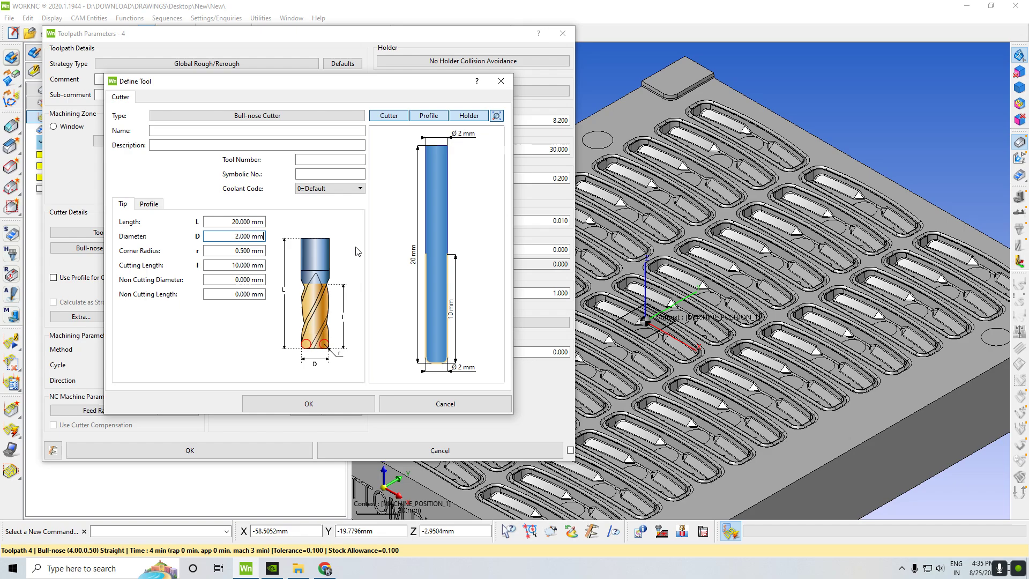
pyautogui.click(257, 116)
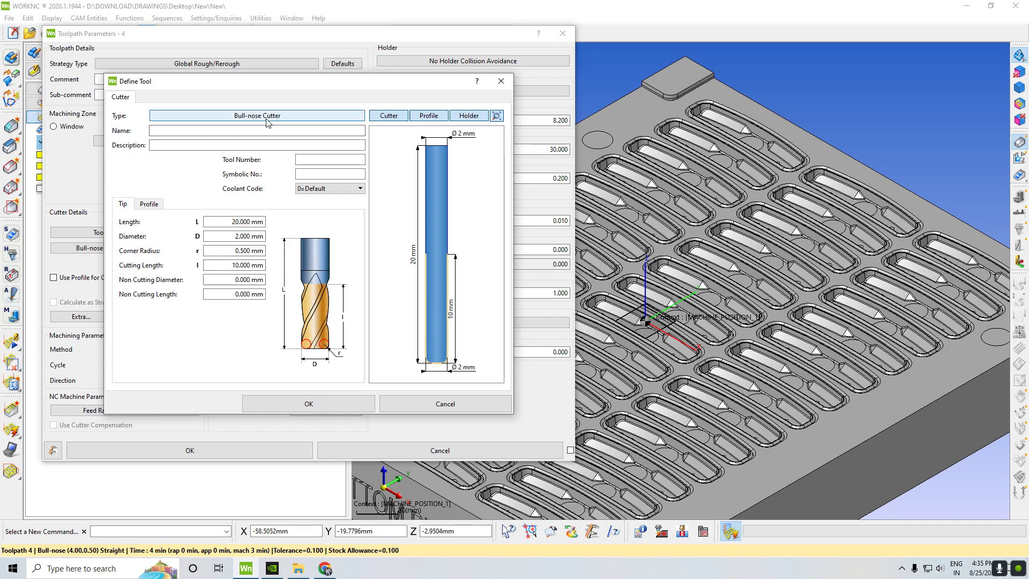
pyautogui.click(371, 311)
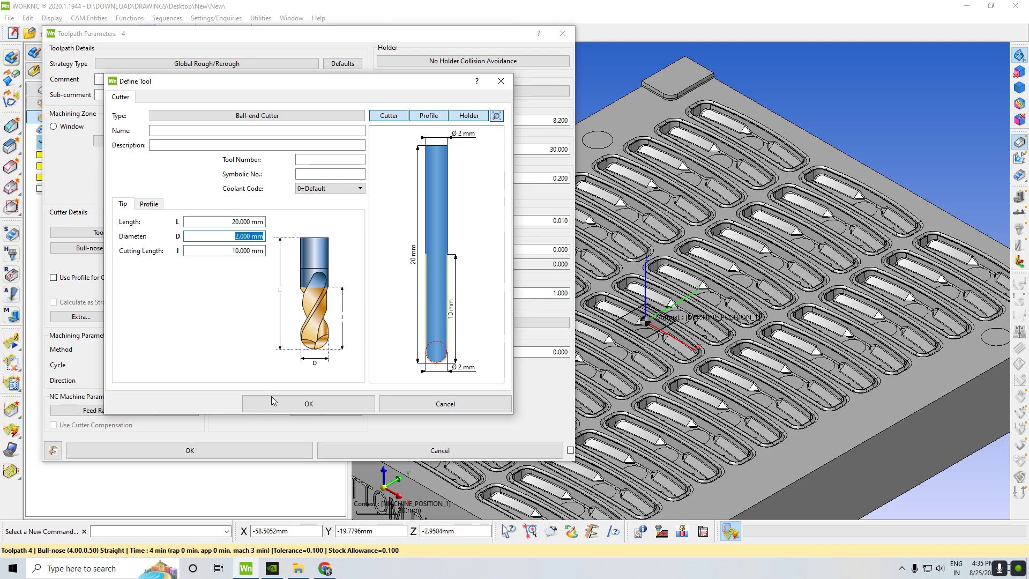
pyautogui.click(308, 405)
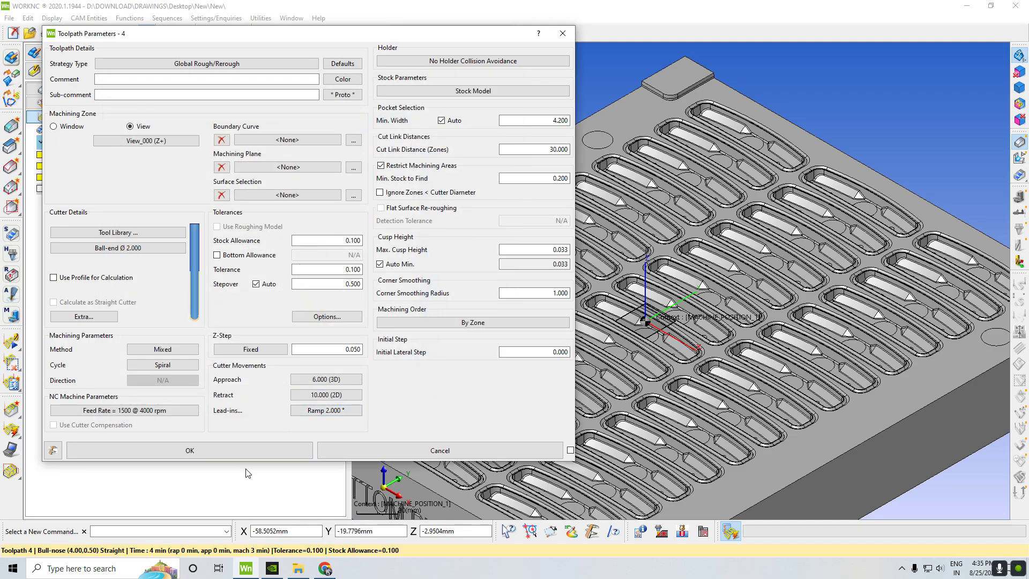
pyautogui.click(274, 448)
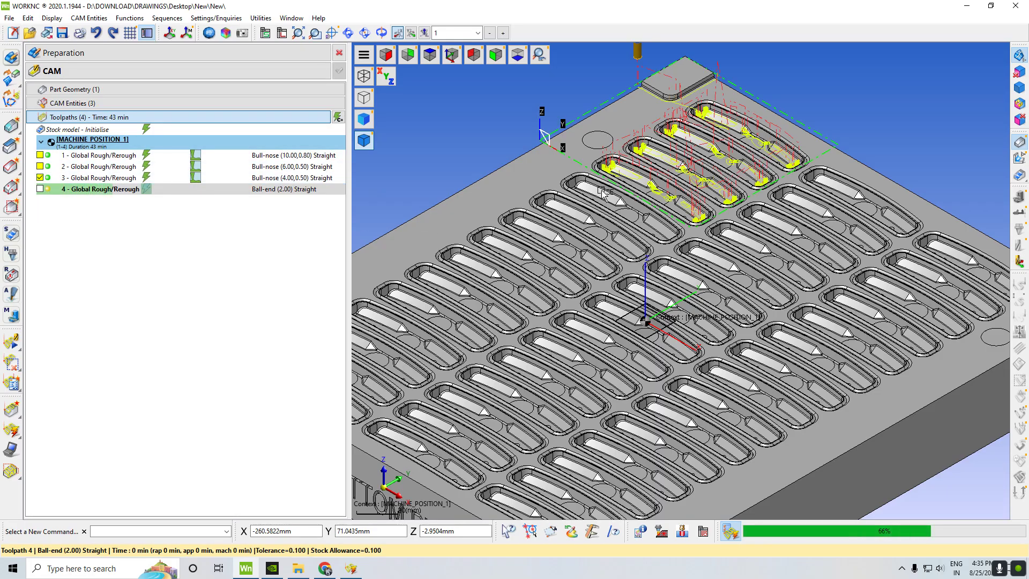
# - Examine the 4 mm rerough passes at the pocket corners and central steps, and hide that toolpath
pyautogui.scroll(5, 601, 192)
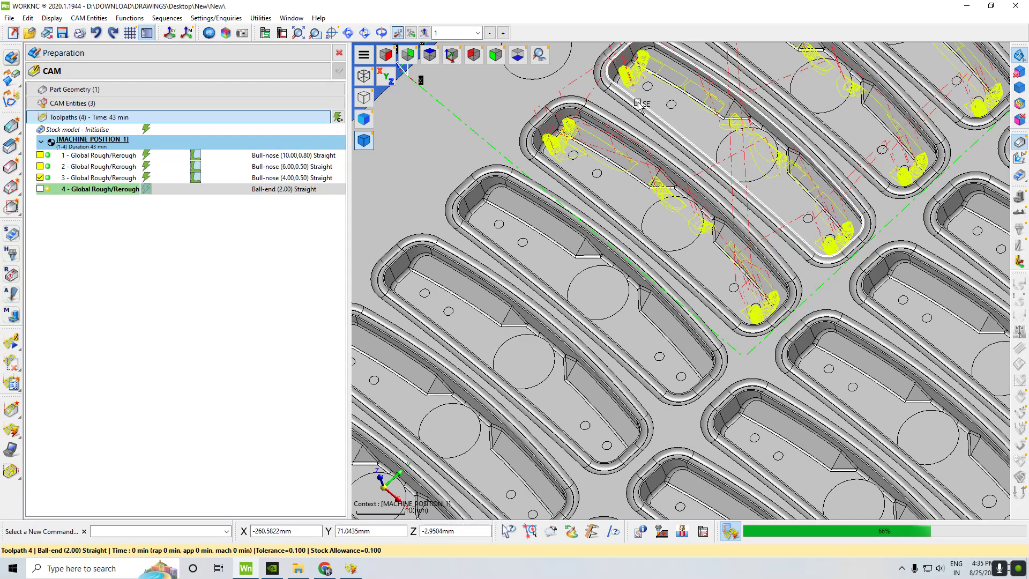
pyautogui.scroll(5, 694, 243)
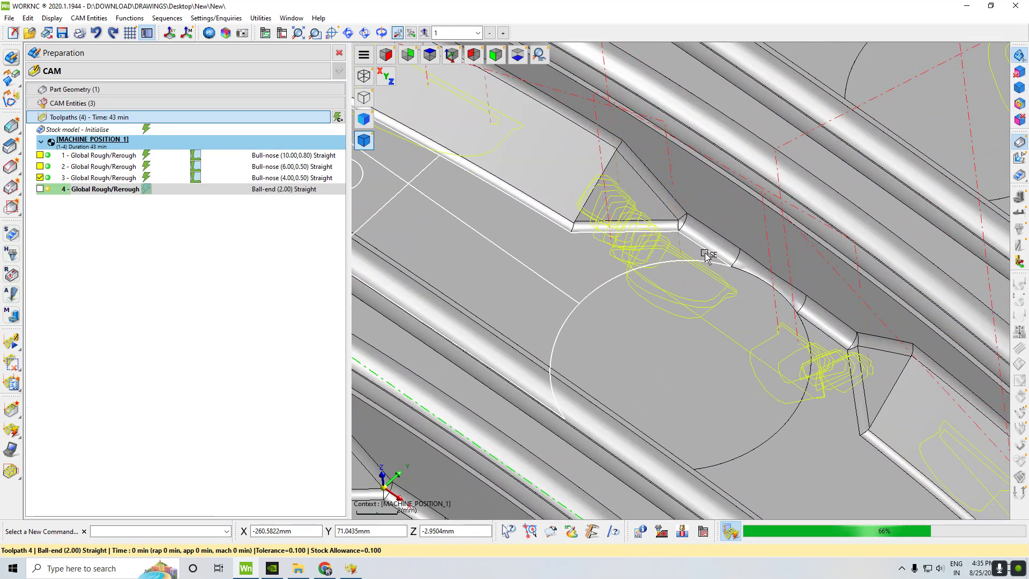
pyautogui.scroll(-3, 787, 305)
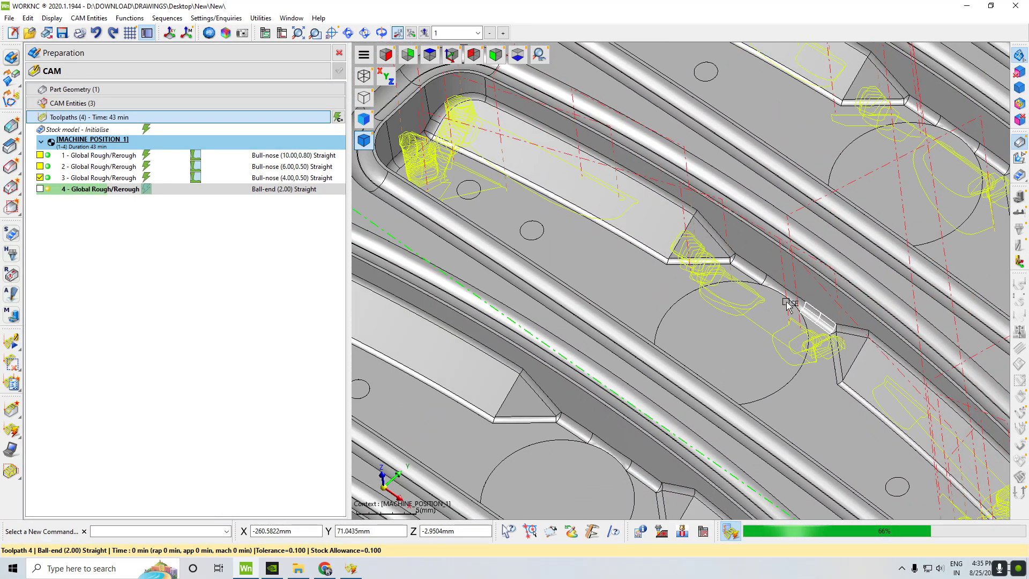
pyautogui.scroll(-3, 570, 201)
pyautogui.scroll(4, 570, 201)
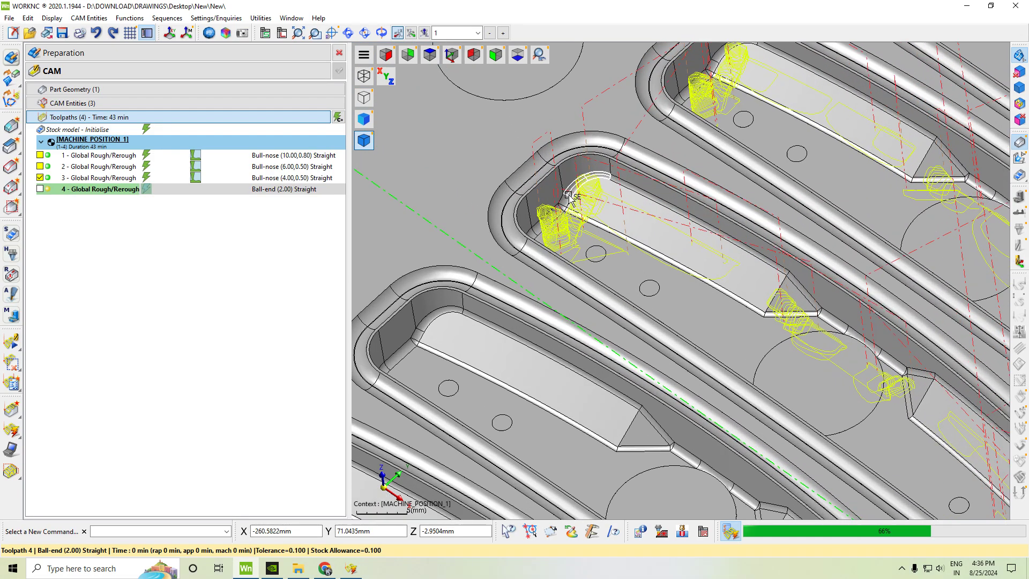
pyautogui.scroll(2, 569, 200)
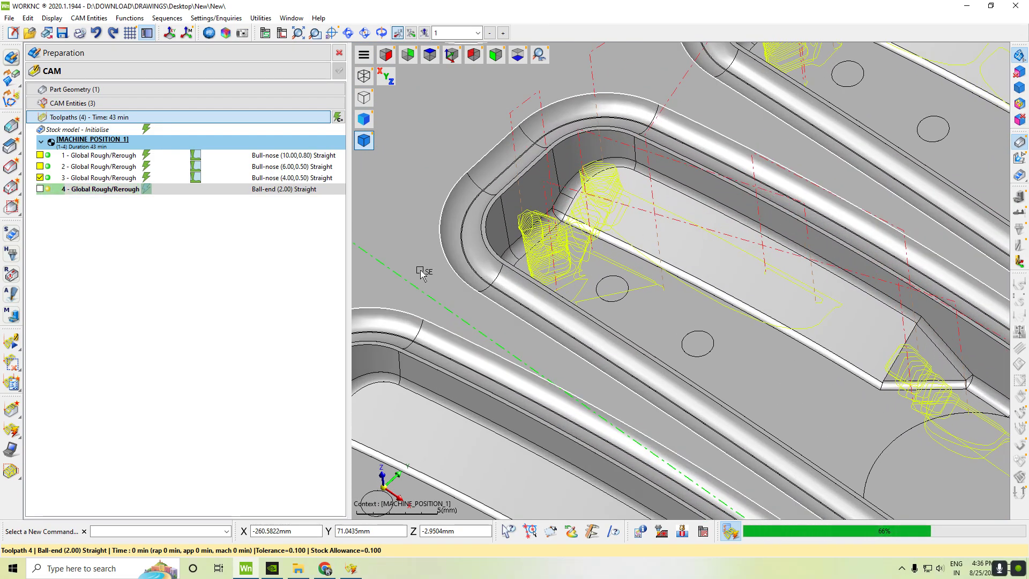
pyautogui.click(40, 179)
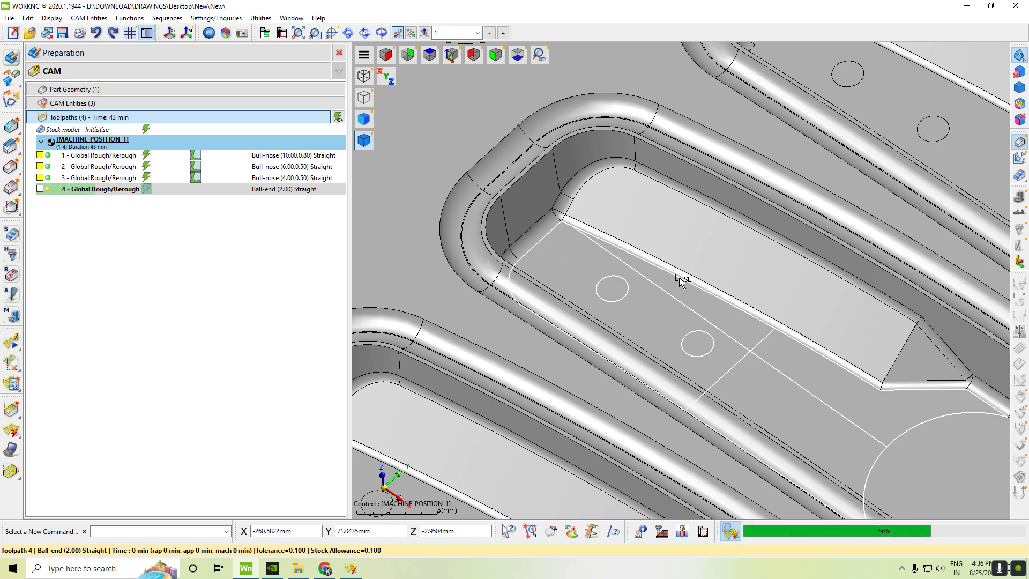
# - Examine the bare part's pockets from an isometric overview and up close with all toolpaths hidden
pyautogui.scroll(-3, 679, 278)
pyautogui.click(450, 56)
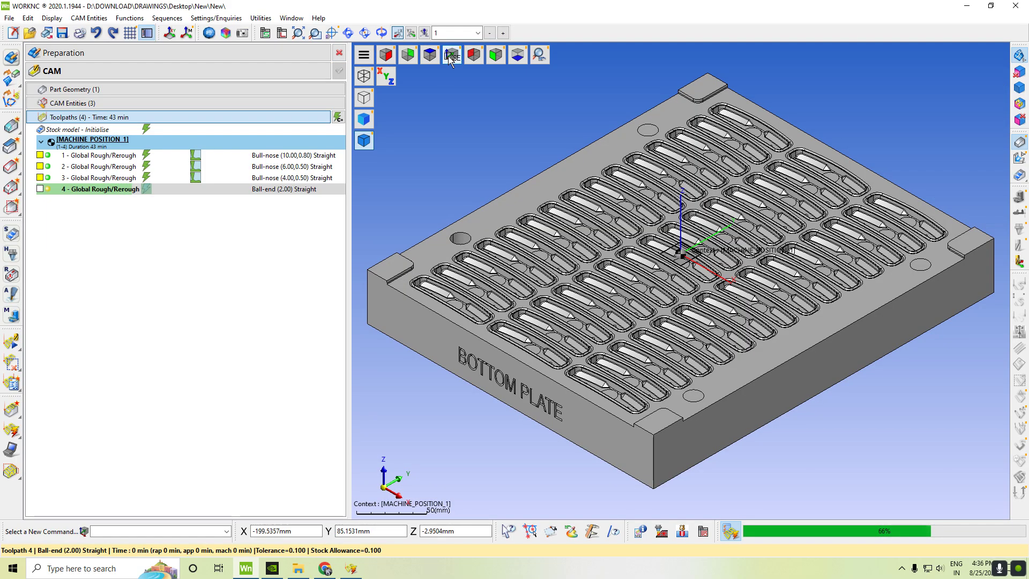
pyautogui.scroll(4, 764, 152)
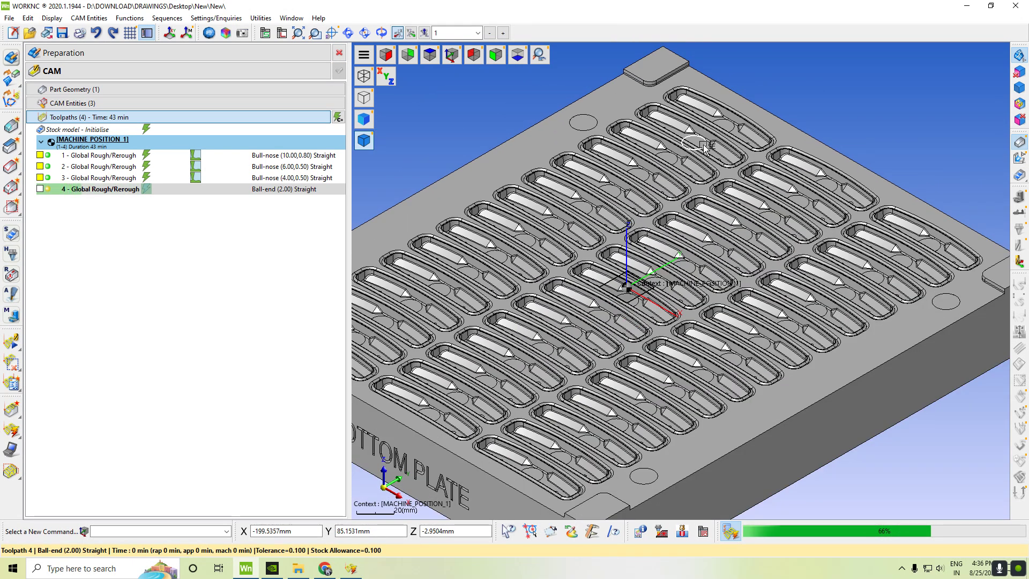
pyautogui.moveTo(765, 114); pyautogui.dragTo(720, 166, button='middle')
pyautogui.scroll(2, 720, 166)
pyautogui.scroll(-1, 720, 166)
pyautogui.scroll(-3, 720, 165)
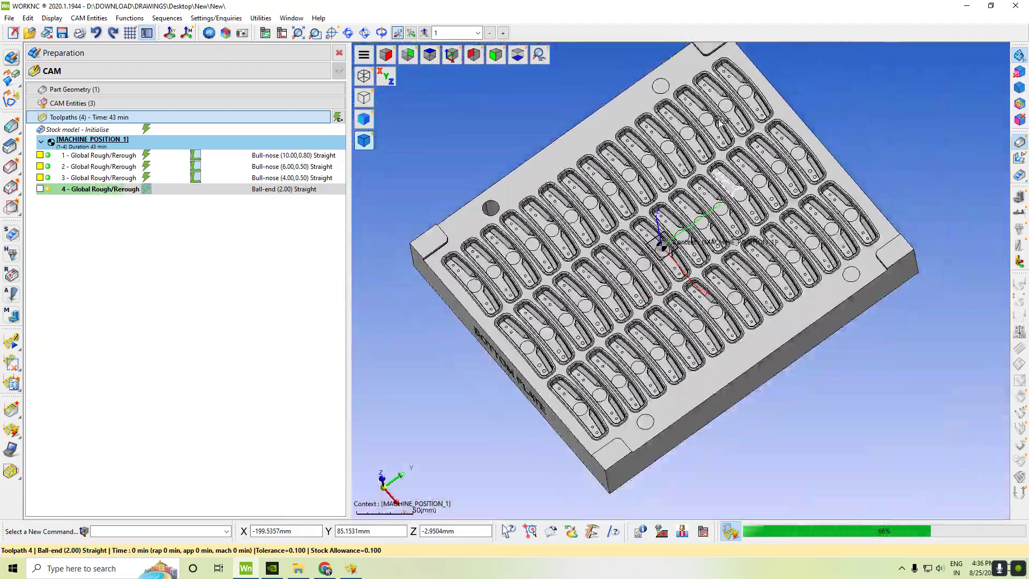
pyautogui.scroll(2, 697, 92)
pyautogui.scroll(-1, 723, 150)
pyautogui.scroll(1, 733, 167)
pyautogui.moveTo(679, 278); pyautogui.dragTo(656, 128, button='middle')
pyautogui.scroll(4, 652, 89)
pyautogui.scroll(2, 728, 150)
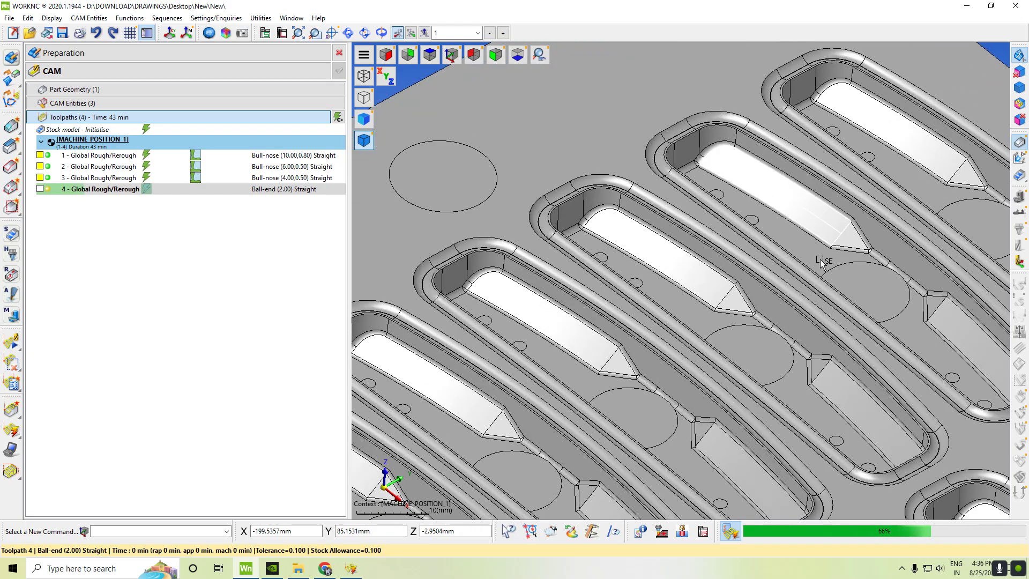
# - Show the 4 mm rerough toolpath again, examine its passes beside a pocket's central circle, and hide it
pyautogui.click(40, 177)
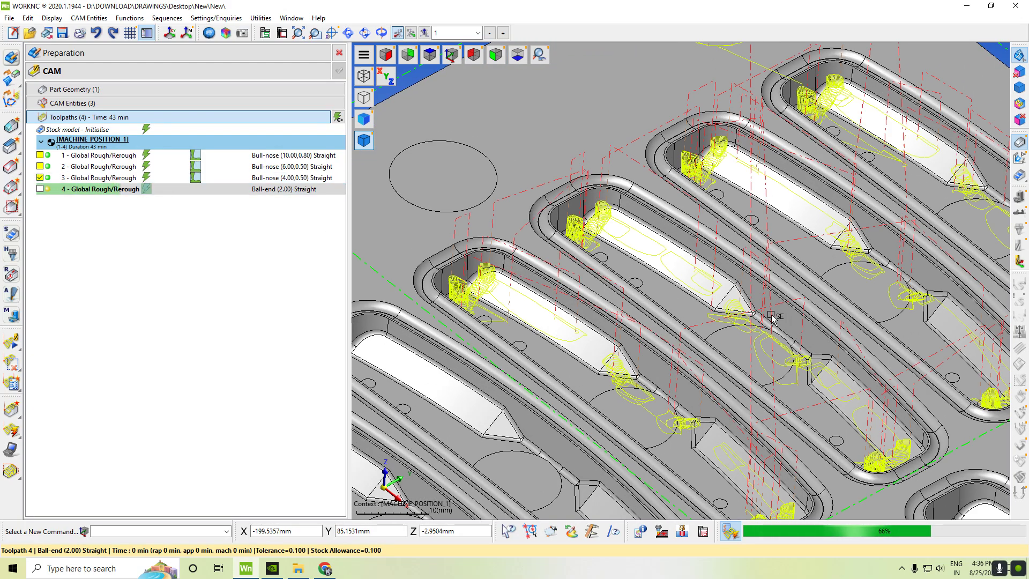
pyautogui.scroll(5, 781, 375)
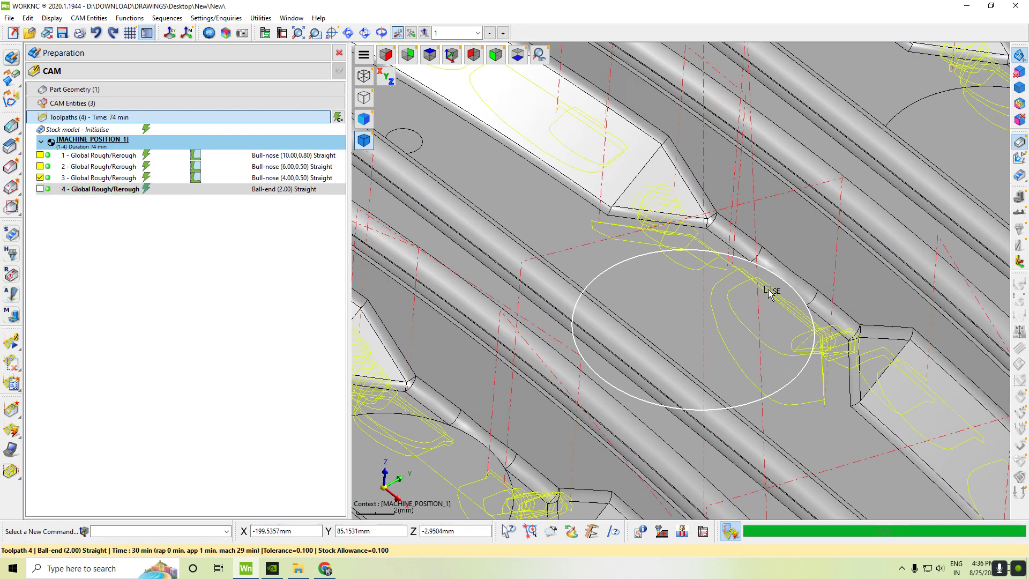
pyautogui.moveTo(769, 291)
pyautogui.mouseDown(button='middle')
pyautogui.moveTo(790, 321)
pyautogui.moveTo(750, 295)
pyautogui.moveTo(767, 301)
pyautogui.mouseUp(button='middle')
pyautogui.click(40, 178)
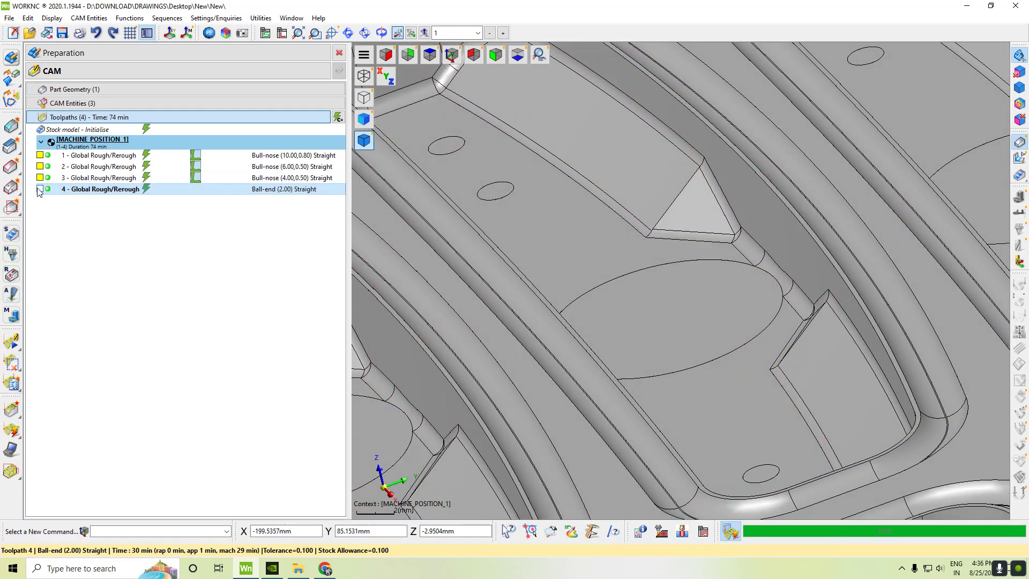
# - Show the 2 mm ball-end rerough toolpath and examine its passes along the pocket rims and in the end corners
pyautogui.click(40, 189)
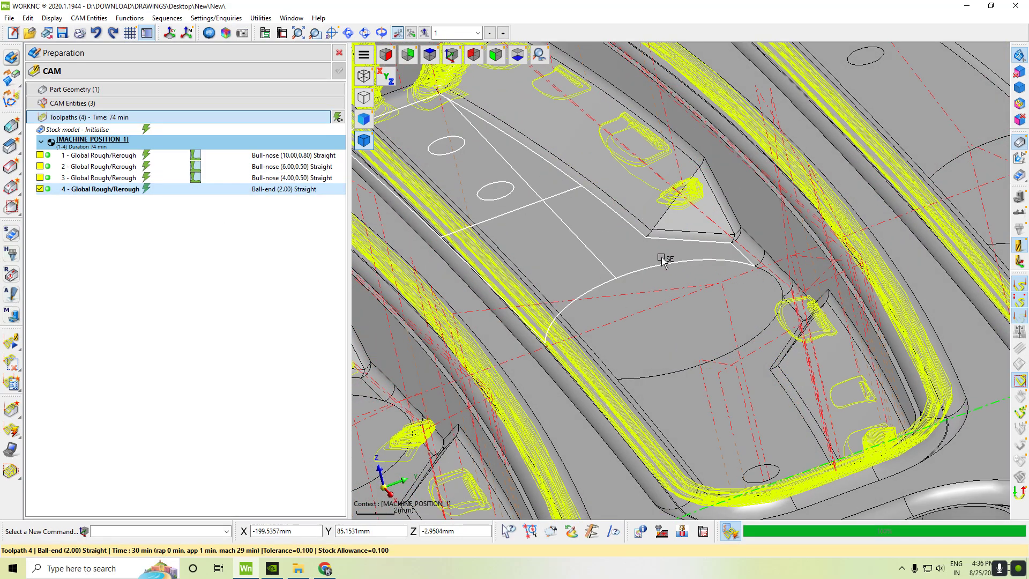
pyautogui.scroll(-5, 661, 259)
pyautogui.scroll(4, 624, 182)
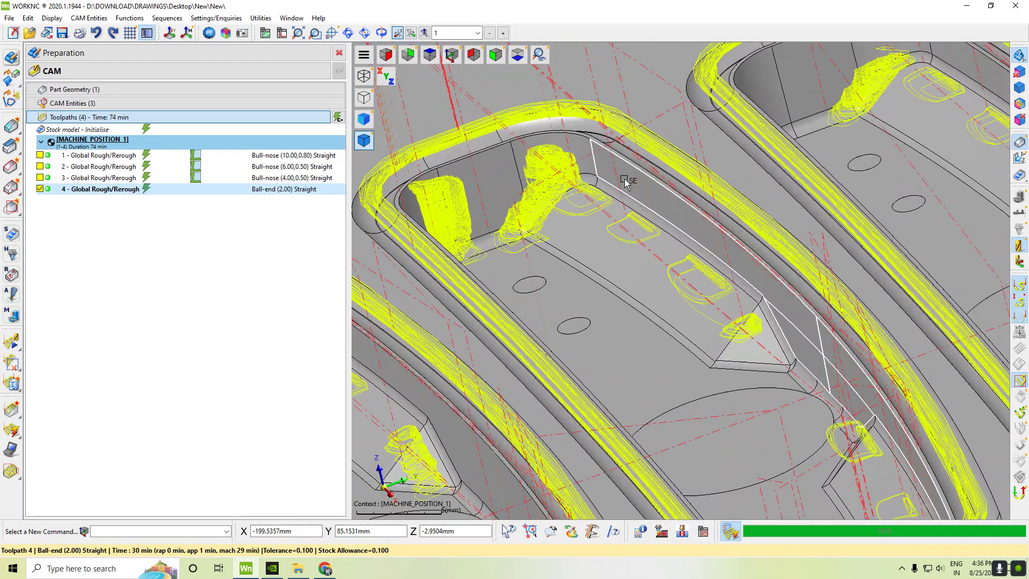
pyautogui.scroll(-3, 723, 239)
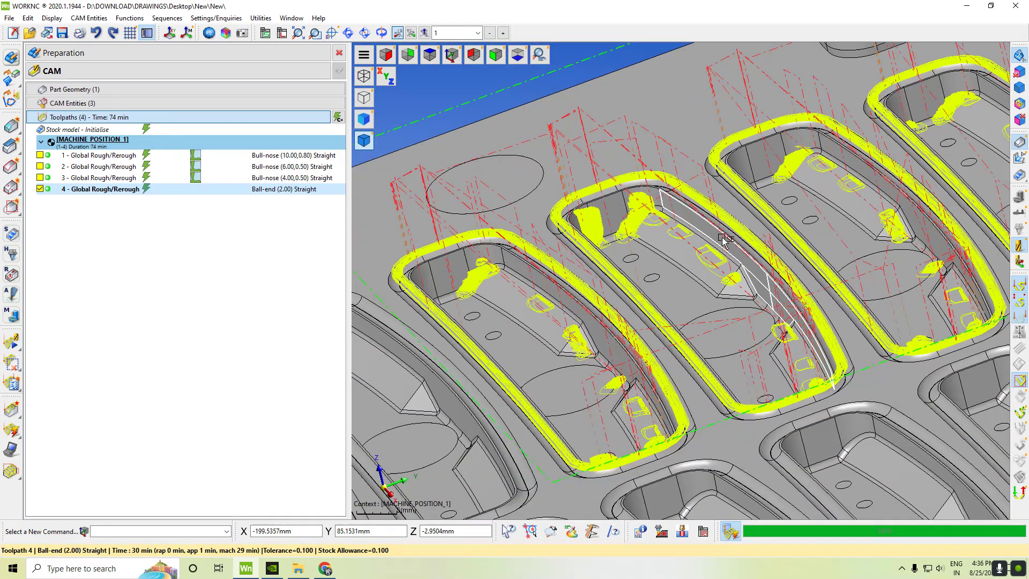
pyautogui.scroll(2, 677, 193)
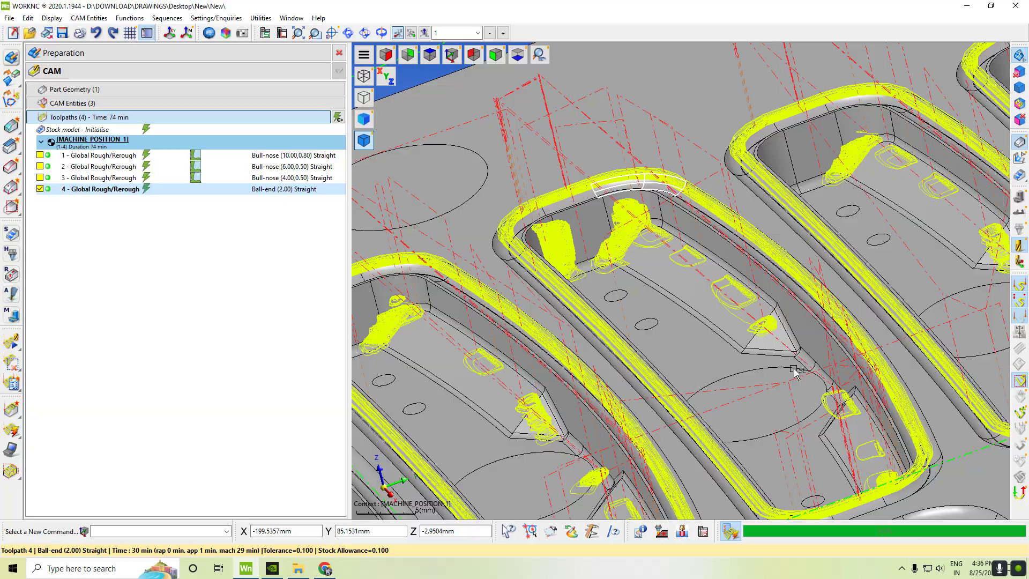
pyautogui.scroll(1, 793, 369)
pyautogui.moveTo(740, 317); pyautogui.dragTo(657, 318, button='middle')
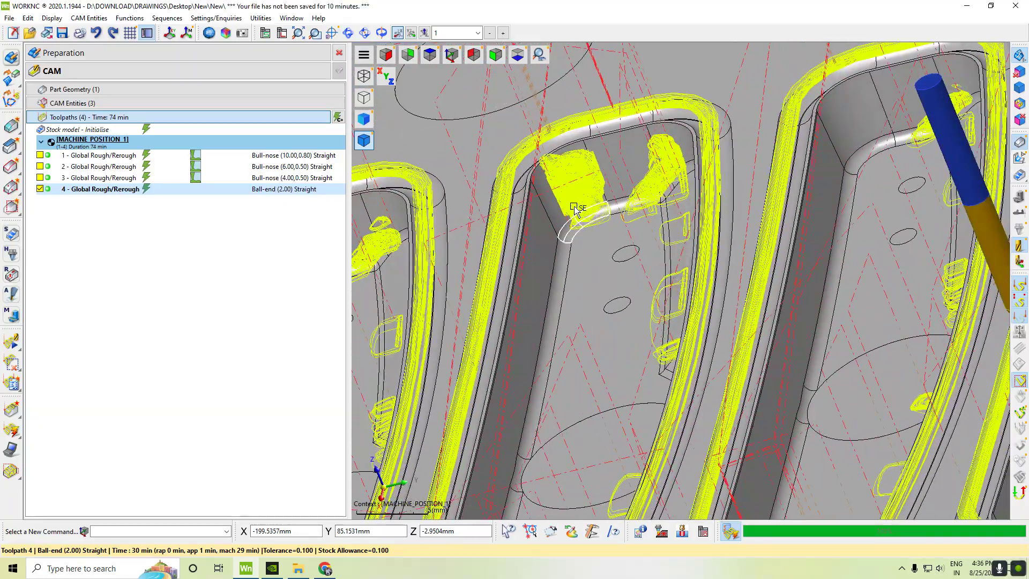
# - Examine the 2 mm ball-end passes on the pocket floors and steps, comparing neighbouring pockets from oblique and top-down angles
pyautogui.moveTo(597, 231); pyautogui.dragTo(664, 348, button='middle')
pyautogui.scroll(-4, 665, 353)
pyautogui.scroll(3, 658, 428)
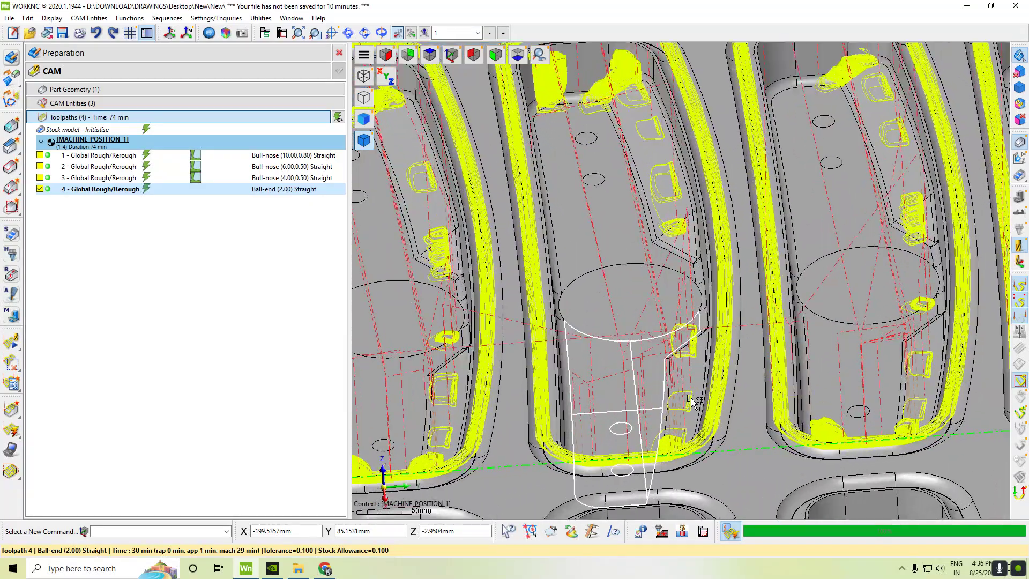
pyautogui.moveTo(690, 398); pyautogui.dragTo(741, 409, button='middle')
pyautogui.scroll(4, 745, 373)
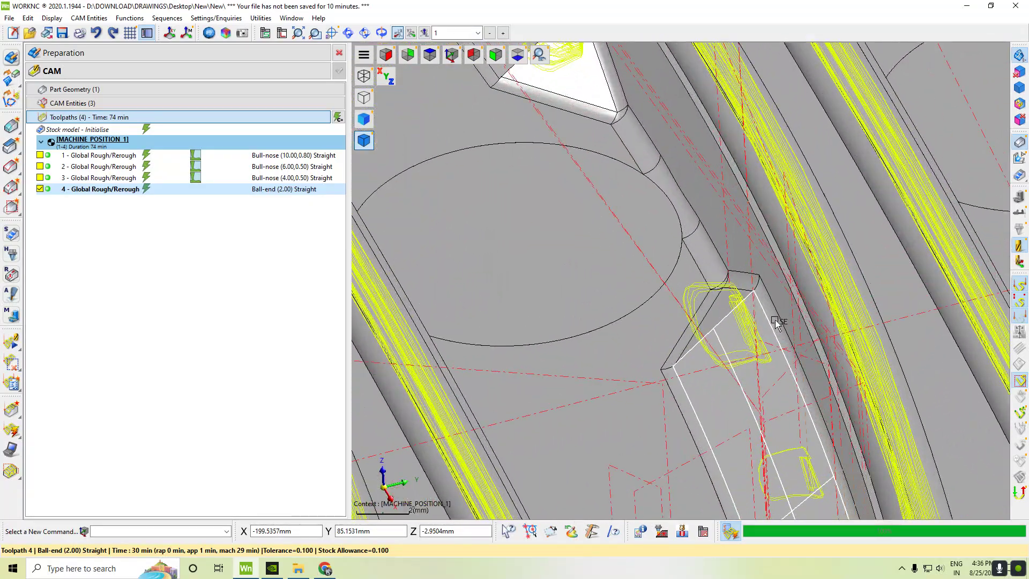
pyautogui.scroll(-6, 776, 323)
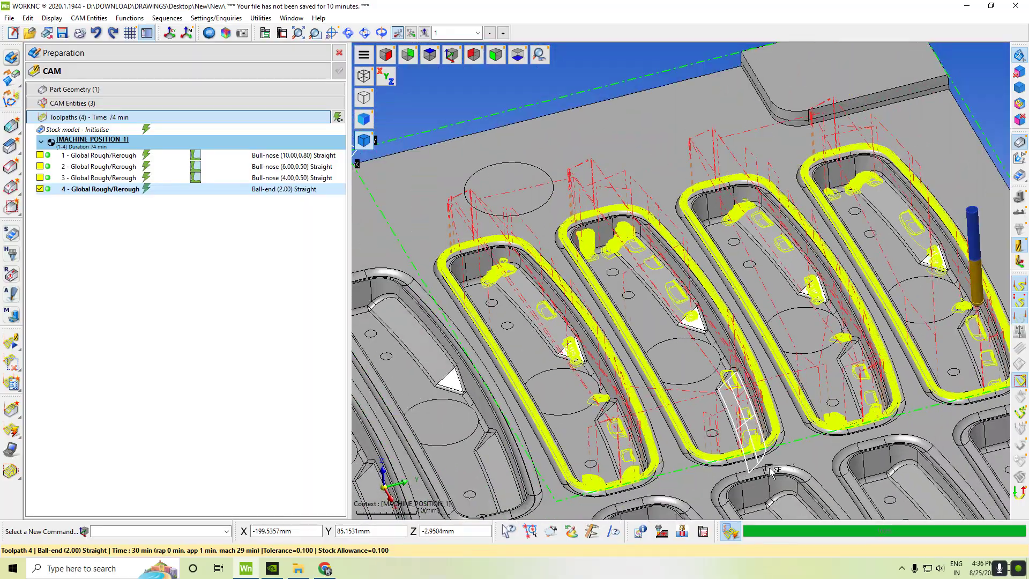
pyautogui.scroll(2, 753, 458)
pyautogui.moveTo(750, 457); pyautogui.dragTo(891, 409, button='middle')
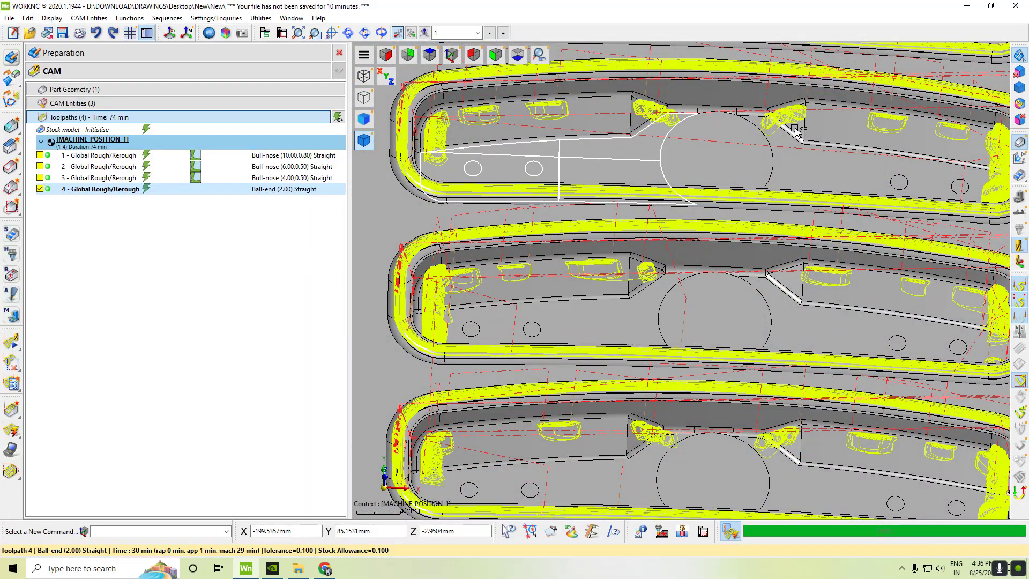
pyautogui.scroll(-2, 898, 182)
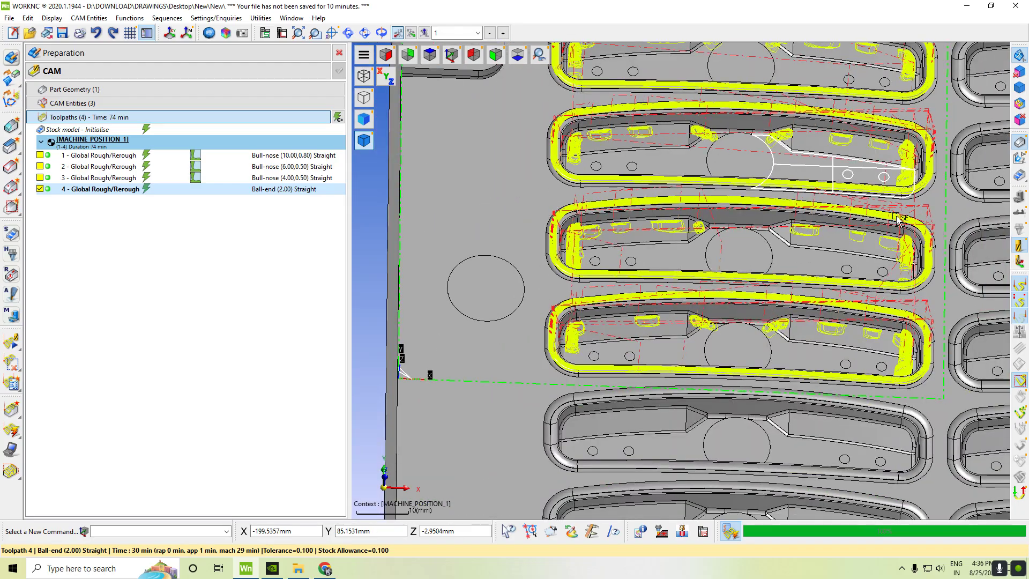
# - Examine the 2 mm ball-end passes at the pocket ends up close, hide the toolpath, and return to an isometric overview
pyautogui.scroll(3, 921, 161)
pyautogui.moveTo(935, 185); pyautogui.dragTo(955, 230, button='middle')
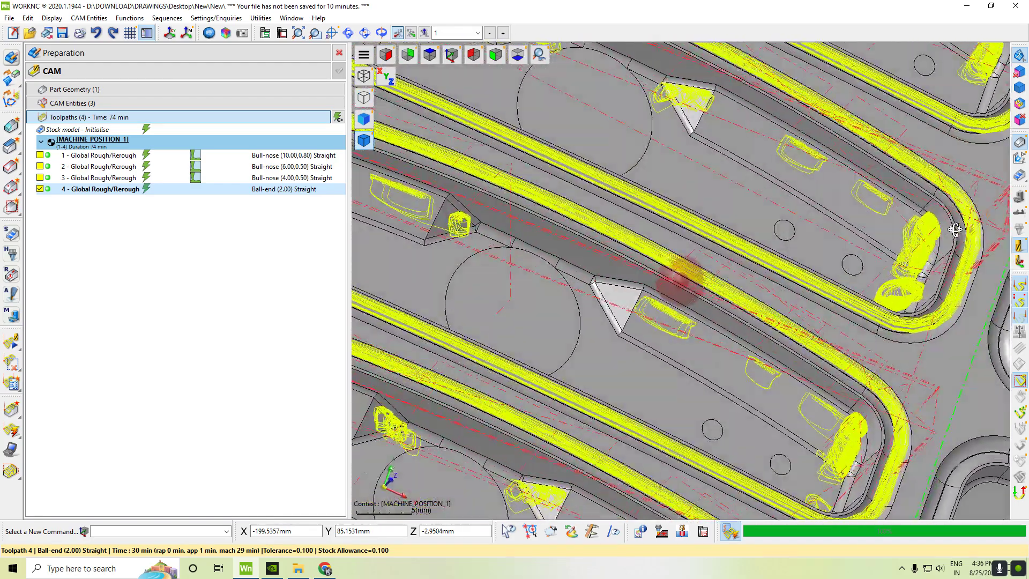
pyautogui.click(39, 189)
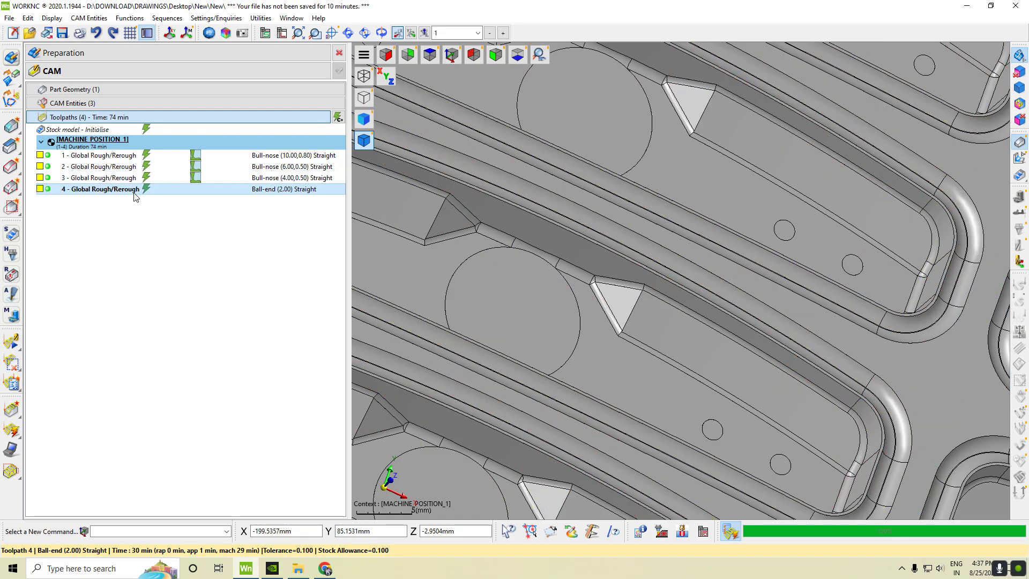
pyautogui.click(473, 56)
pyautogui.scroll(3, 745, 120)
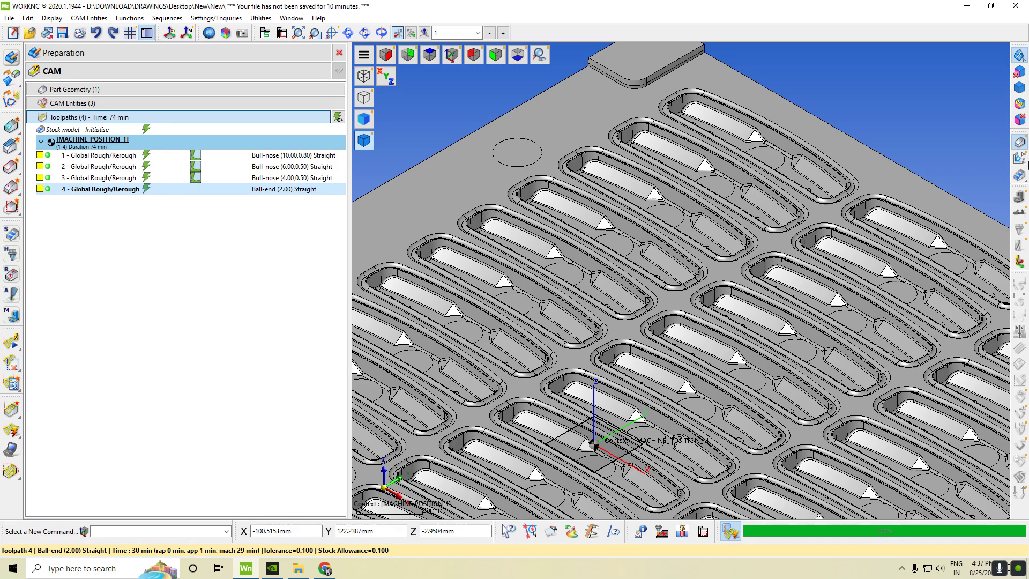
# - Compute the rest material preview including negative rest material with a 0.100 offset, and examine the four machined pockets
pyautogui.click(1019, 159)
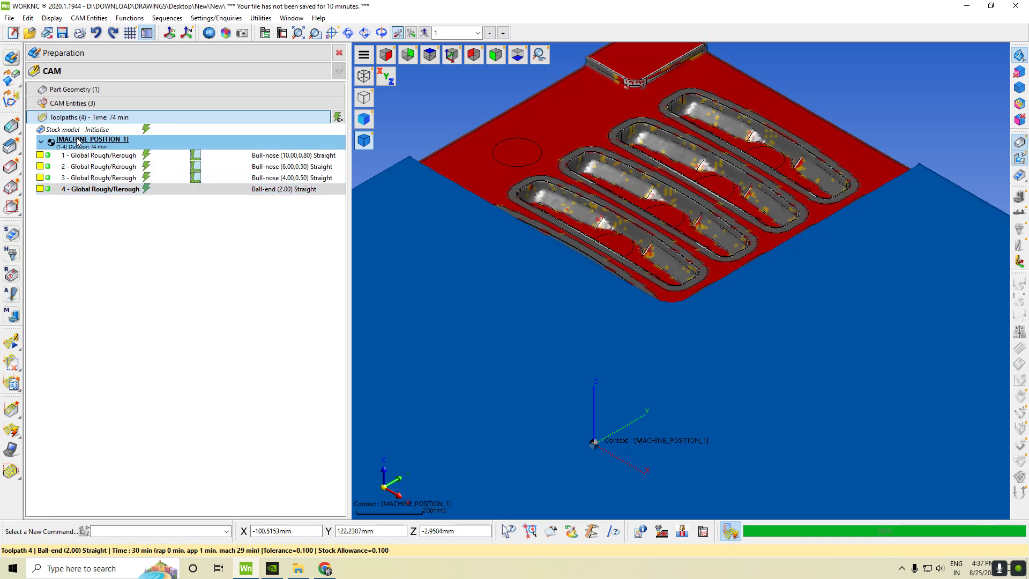
pyautogui.rightClick(1021, 159)
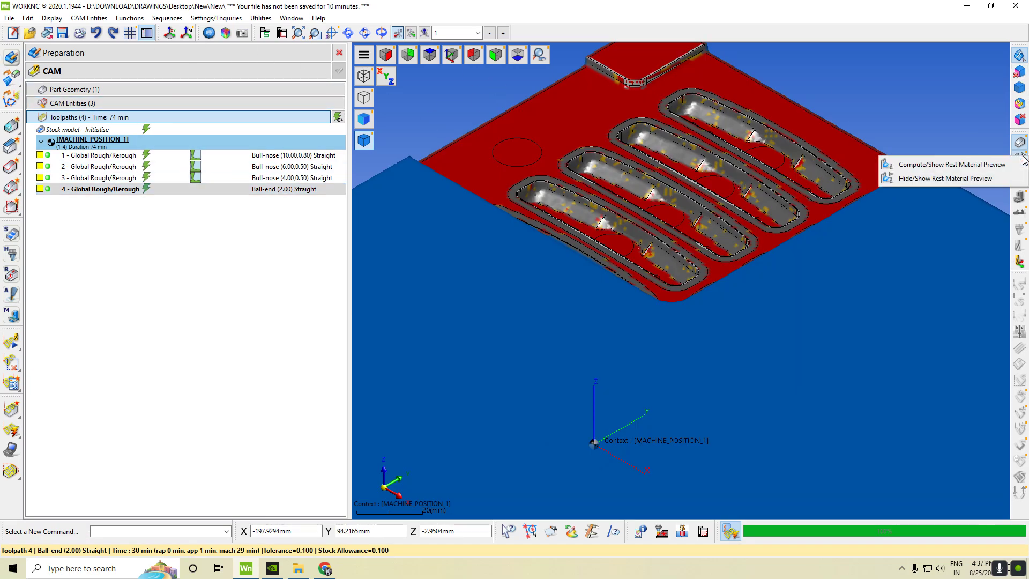
pyautogui.click(976, 166)
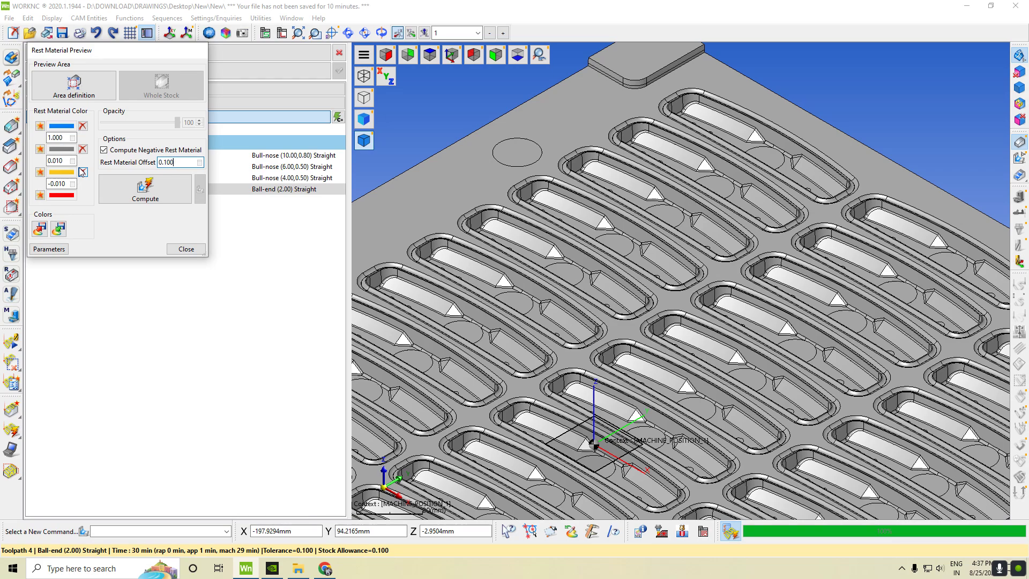
pyautogui.click(138, 188)
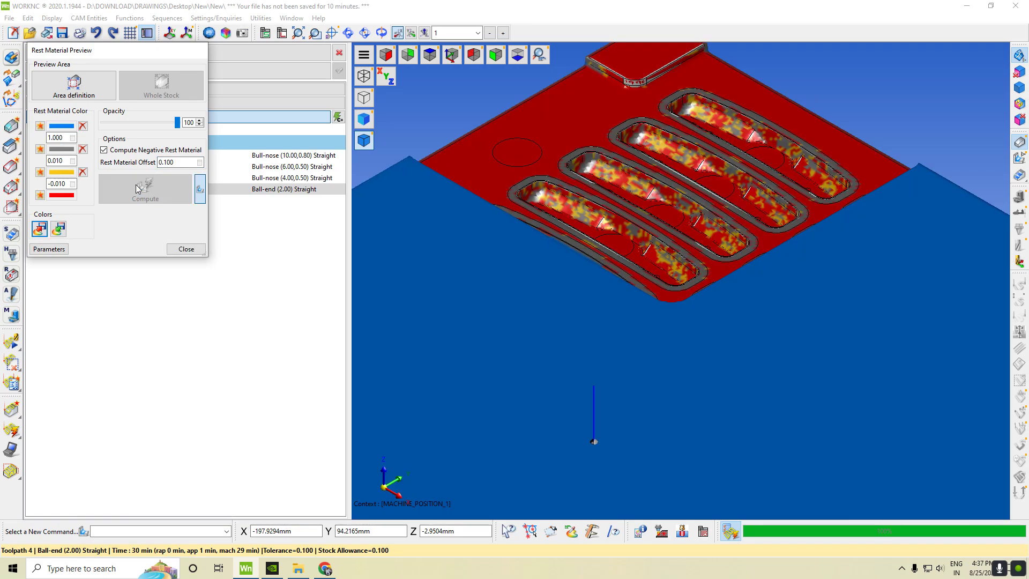
pyautogui.scroll(5, 861, 163)
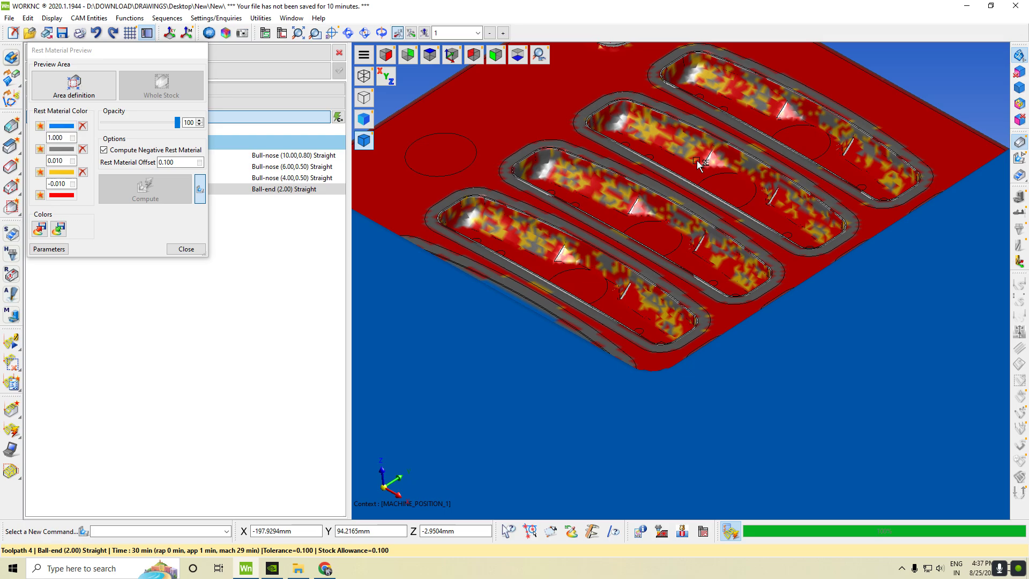
pyautogui.scroll(5, 849, 140)
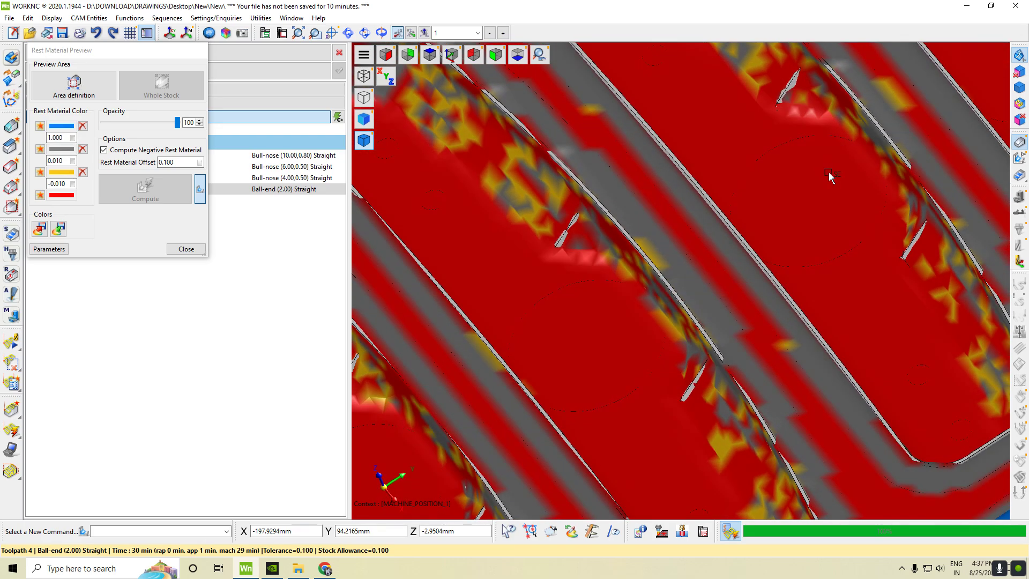
# - Close the rest material preview settings and hide the preview to bring back the bare part
pyautogui.click(64, 87)
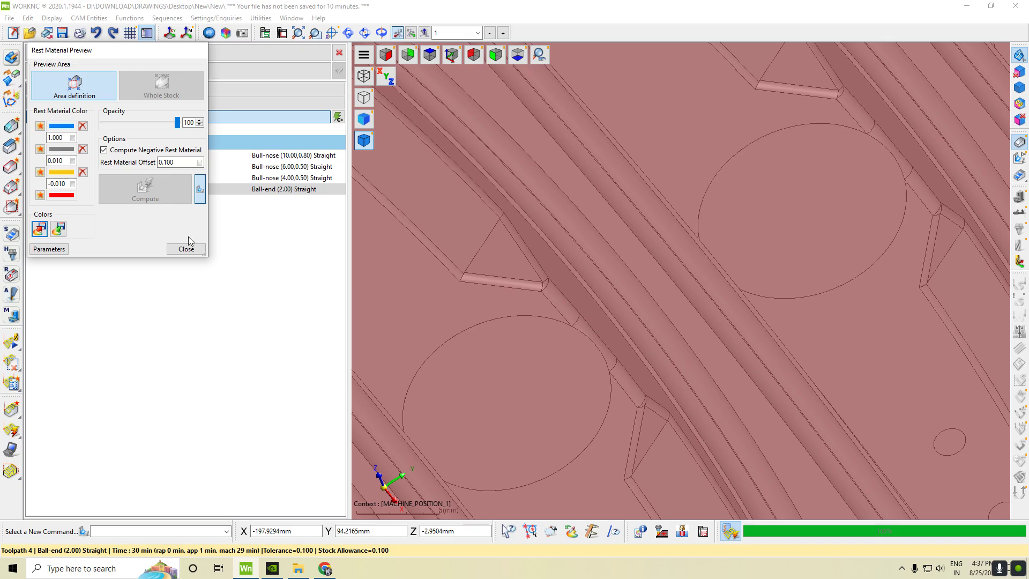
pyautogui.click(185, 250)
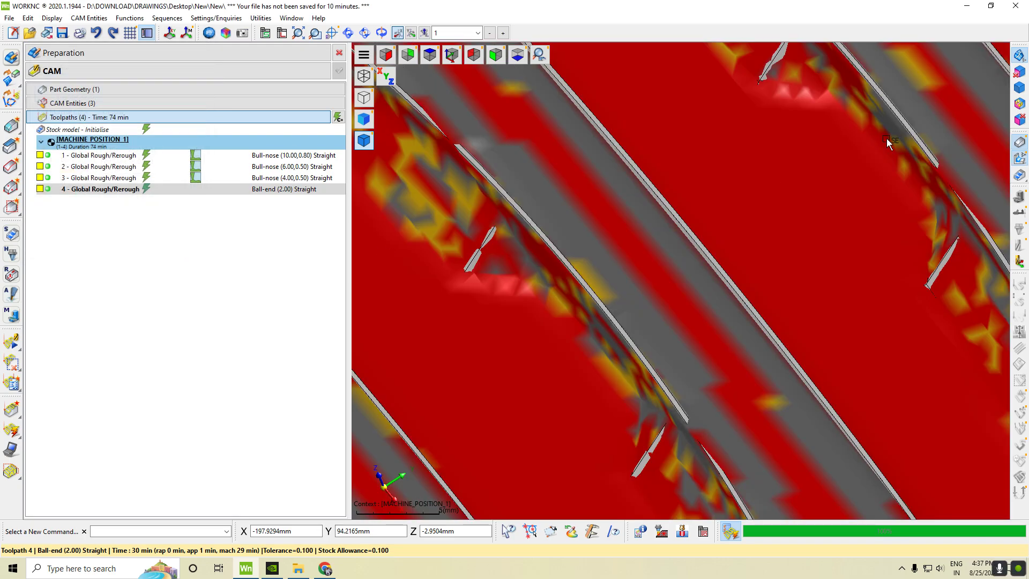
pyautogui.click(1019, 160)
pyautogui.click(944, 183)
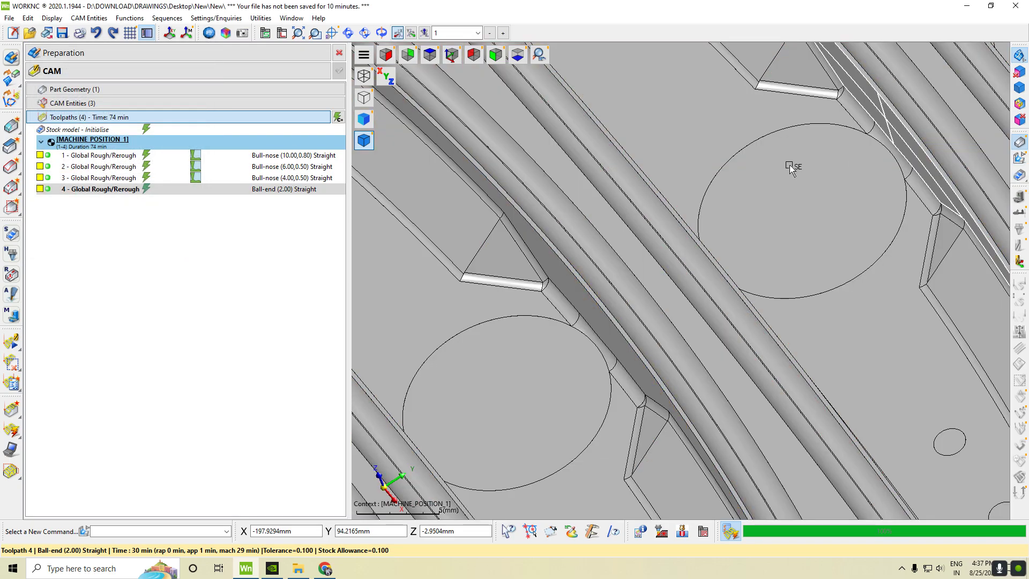
# - Update the stock model for the 2 mm ball-end rerough toolpath and run the calculation
pyautogui.click(444, 58)
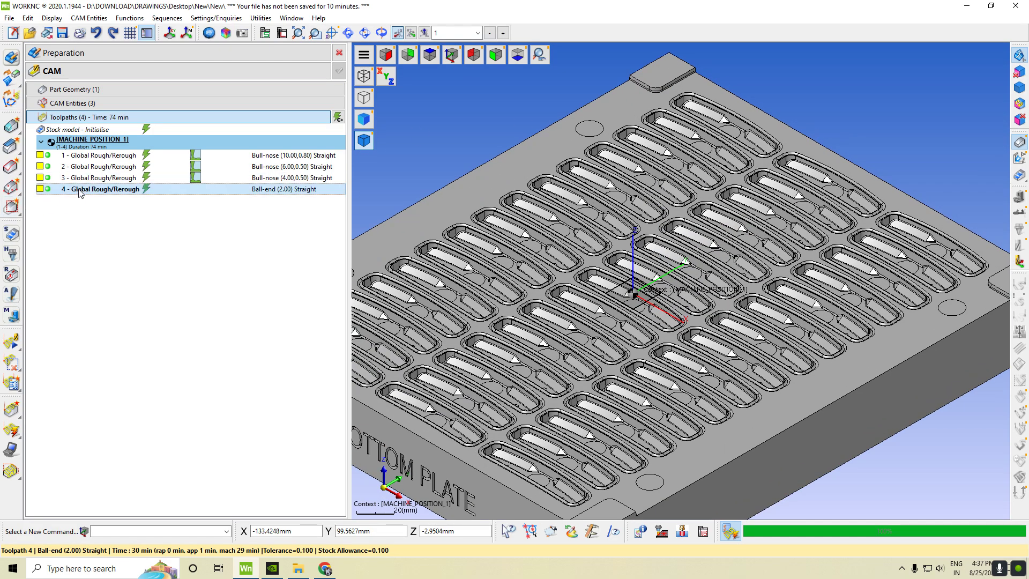
pyautogui.rightClick(80, 194)
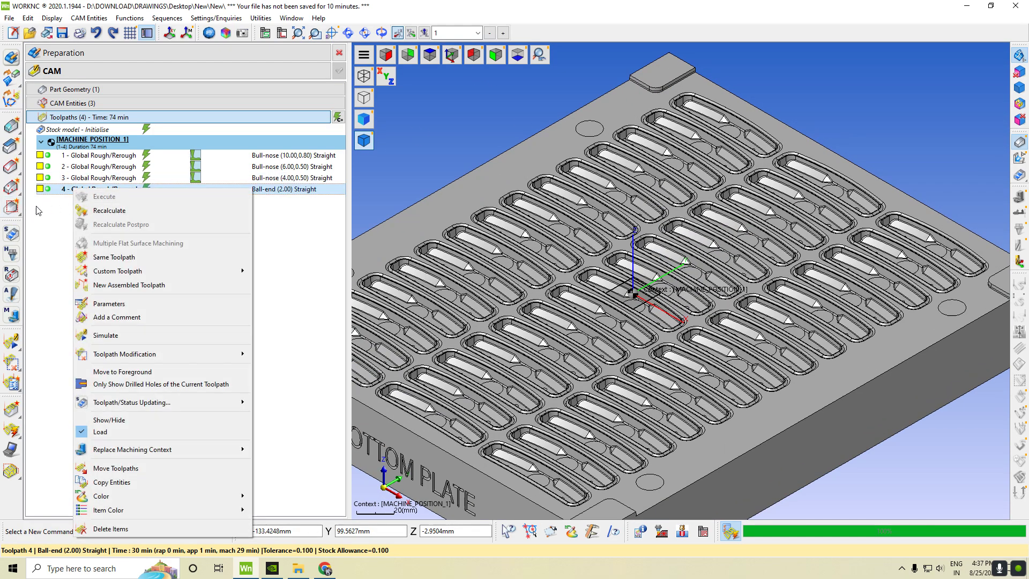
pyautogui.click(16, 235)
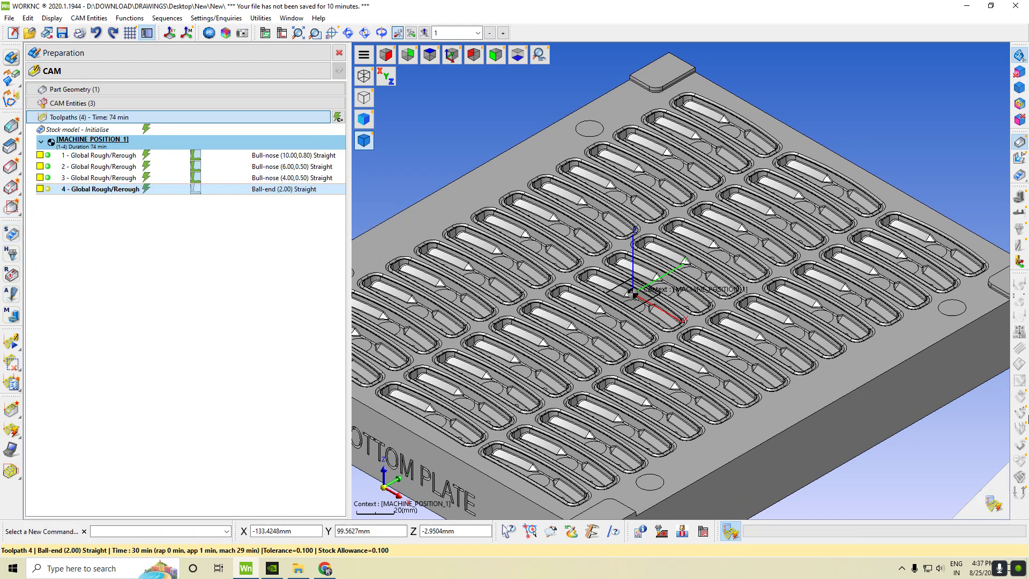
pyautogui.click(984, 497)
pyautogui.scroll(-2, 797, 145)
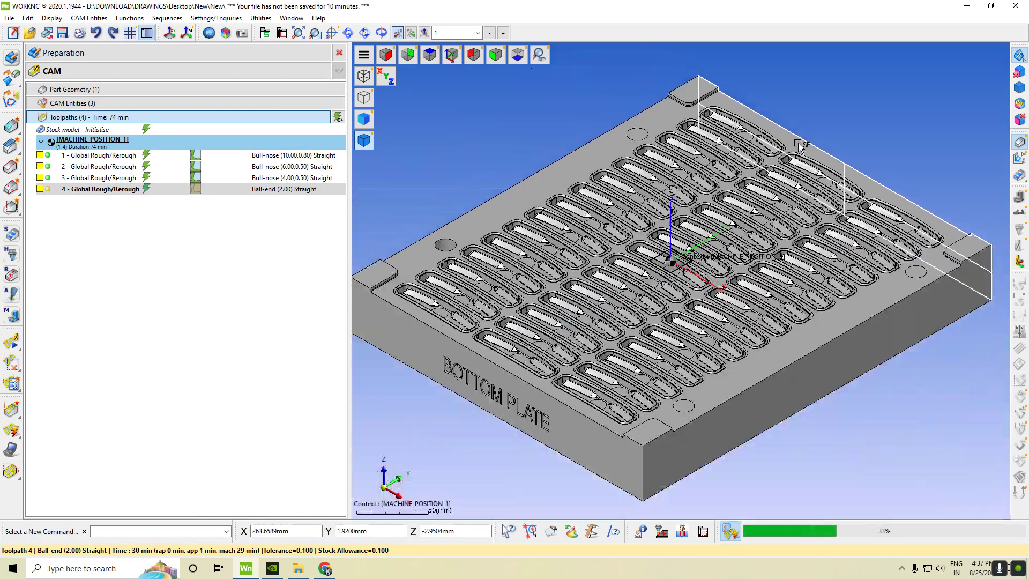
pyautogui.moveTo(780, 88); pyautogui.dragTo(803, 107, button='middle')
pyautogui.scroll(2, 740, 89)
pyautogui.scroll(-2, 740, 80)
pyautogui.scroll(1, 739, 61)
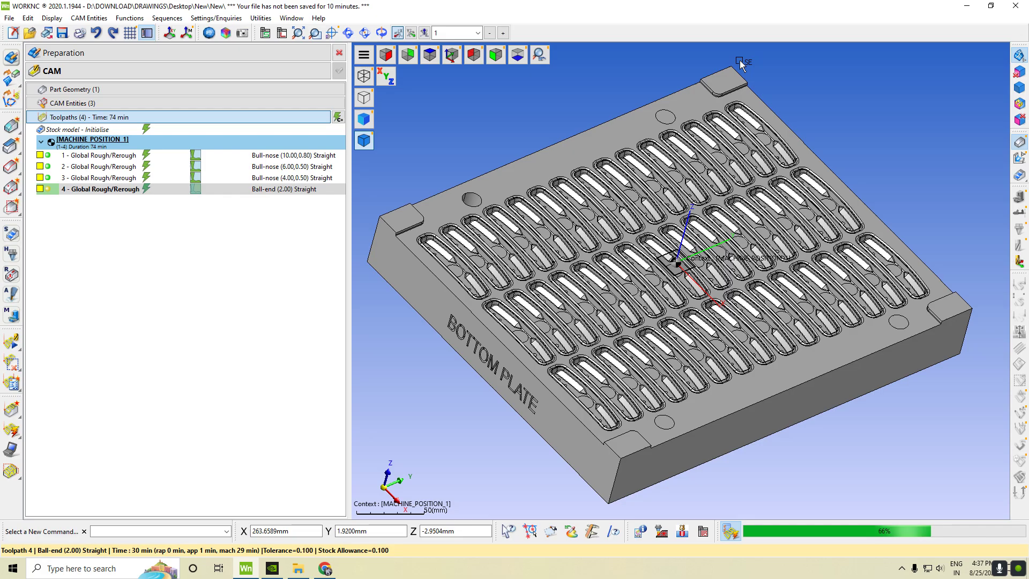
# - Show the 2 mm ball-end toolpath over the pockets near the plate's corner, compare it with the geometry, and hide it
pyautogui.scroll(3, 740, 61)
pyautogui.moveTo(814, 108); pyautogui.dragTo(780, 150, button='middle')
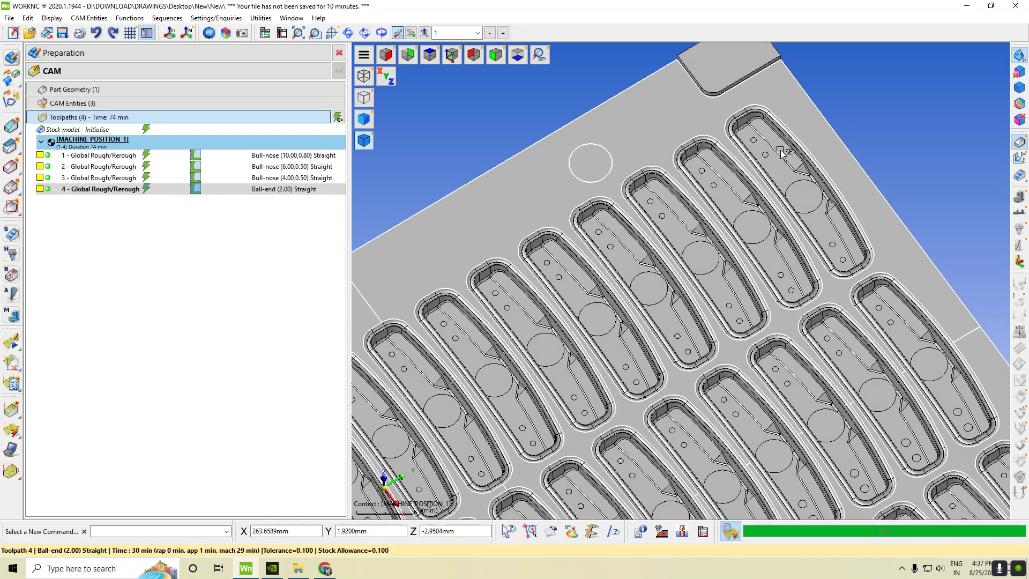
pyautogui.scroll(2, 780, 150)
pyautogui.click(40, 189)
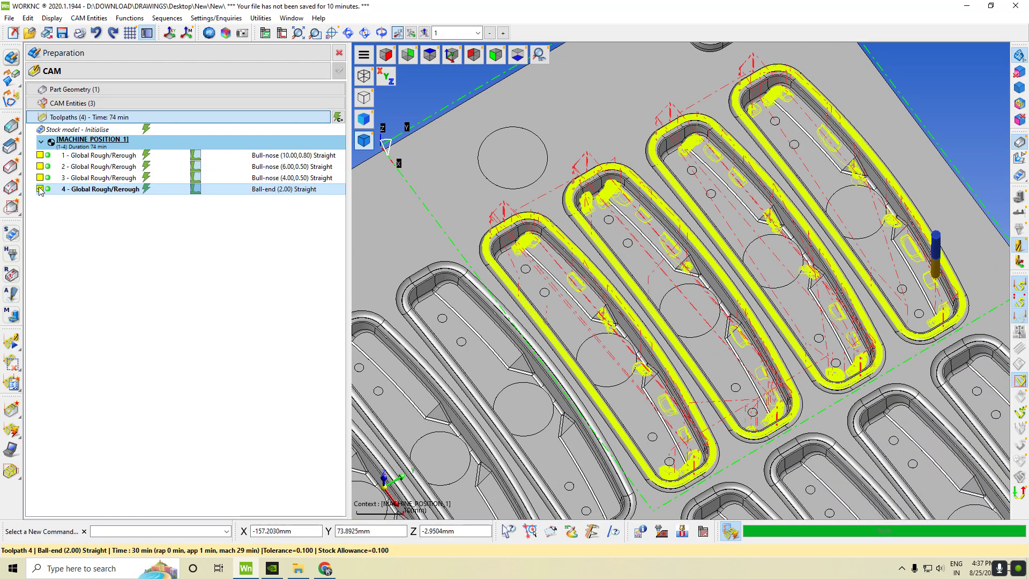
pyautogui.click(38, 189)
# - Enable precise shading and set a 1:1 graphic rate for the Toolpath_4 previous stock state
pyautogui.click(70, 102)
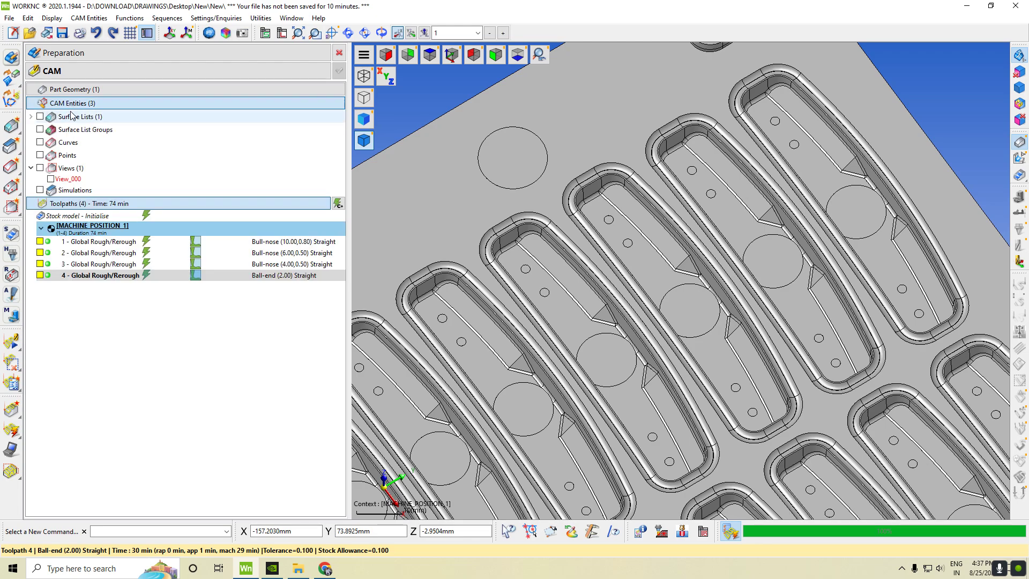
pyautogui.click(85, 90)
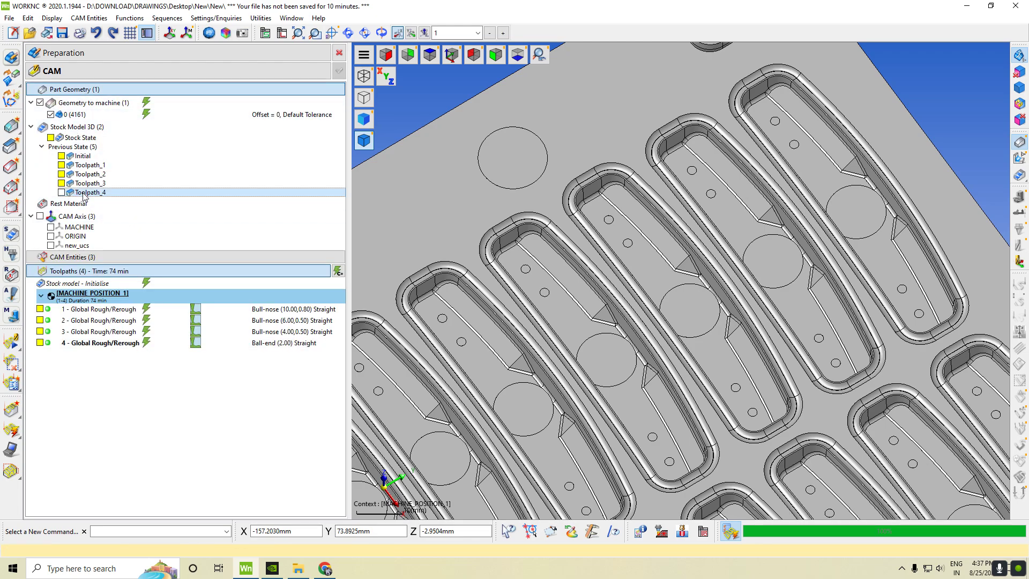
pyautogui.rightClick(86, 193)
pyautogui.click(133, 233)
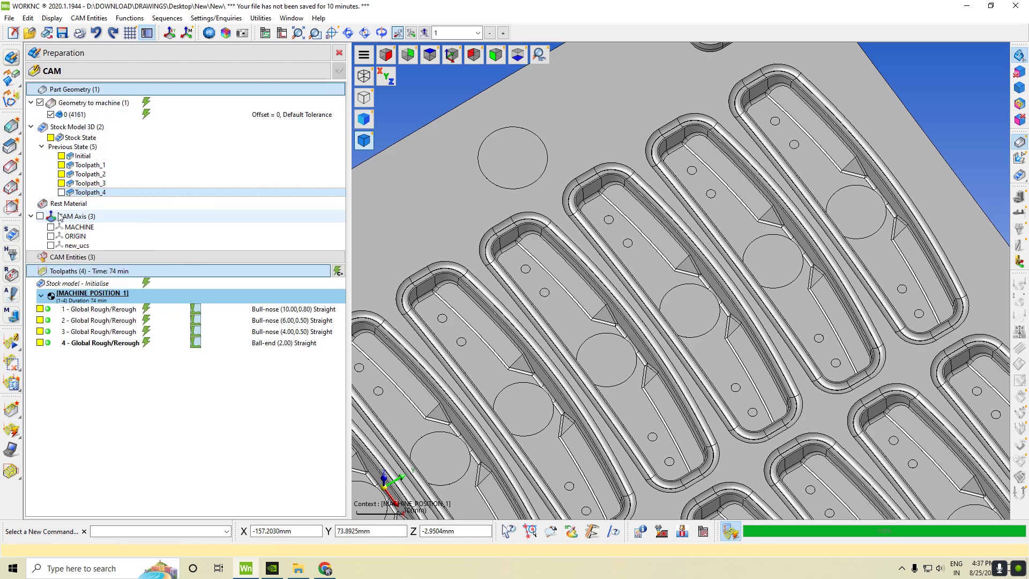
pyautogui.rightClick(86, 192)
pyautogui.moveTo(142, 219)
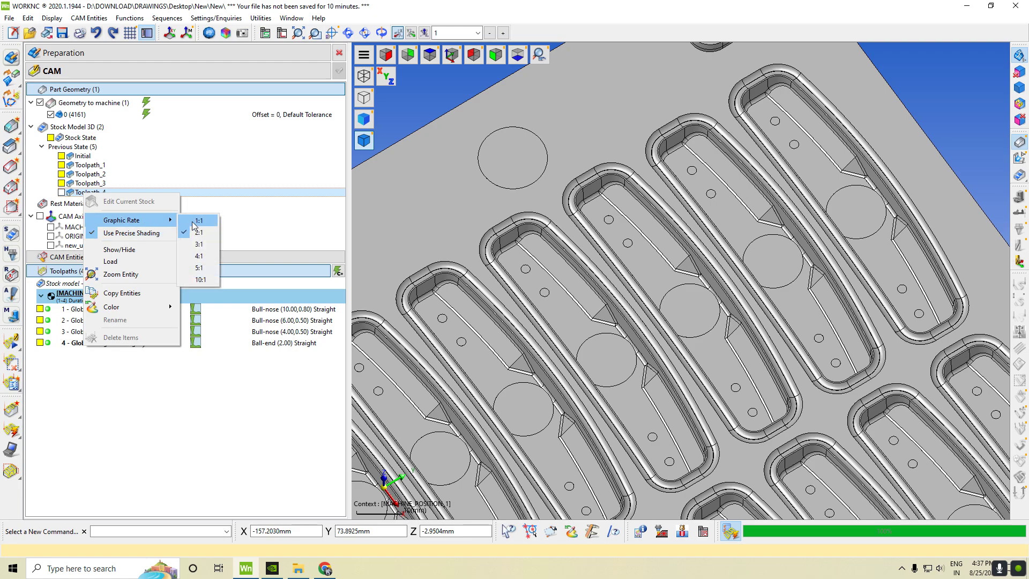
pyautogui.click(193, 221)
# - Color the Toolpath_4 stock state light cyan and display it over the part
pyautogui.rightClick(83, 196)
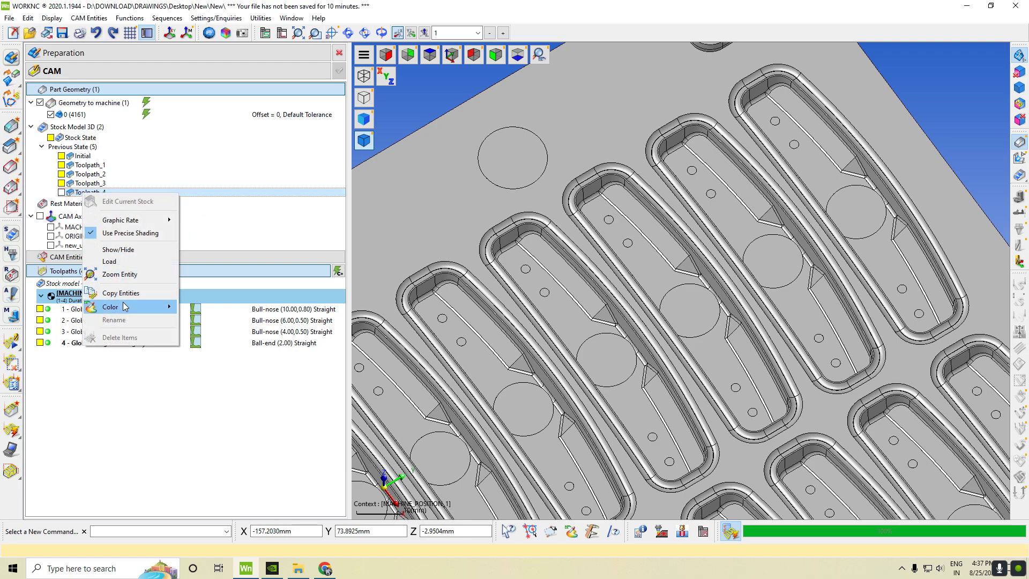
pyautogui.moveTo(129, 308)
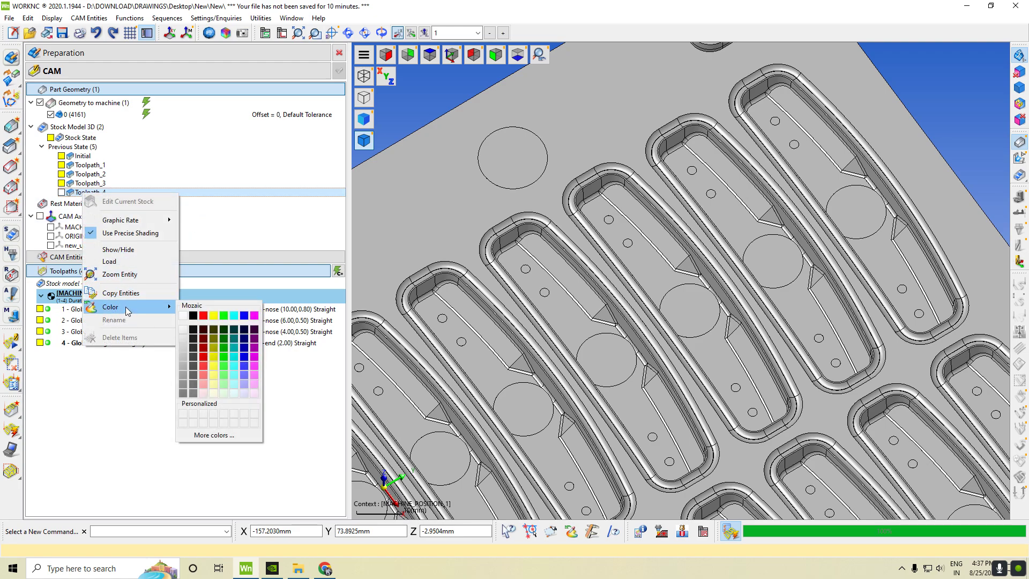
pyautogui.click(233, 379)
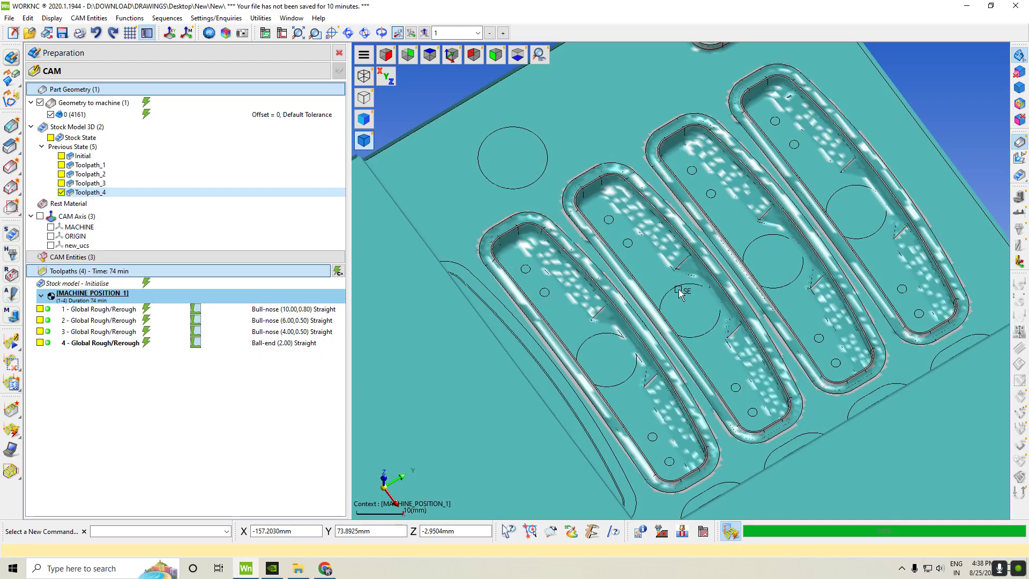
# - Examine the Toolpath_4 stock along the pocket rims, floors and end corners, and hide the stock
pyautogui.moveTo(680, 286); pyautogui.dragTo(603, 292, button='middle')
pyautogui.scroll(3, 604, 294)
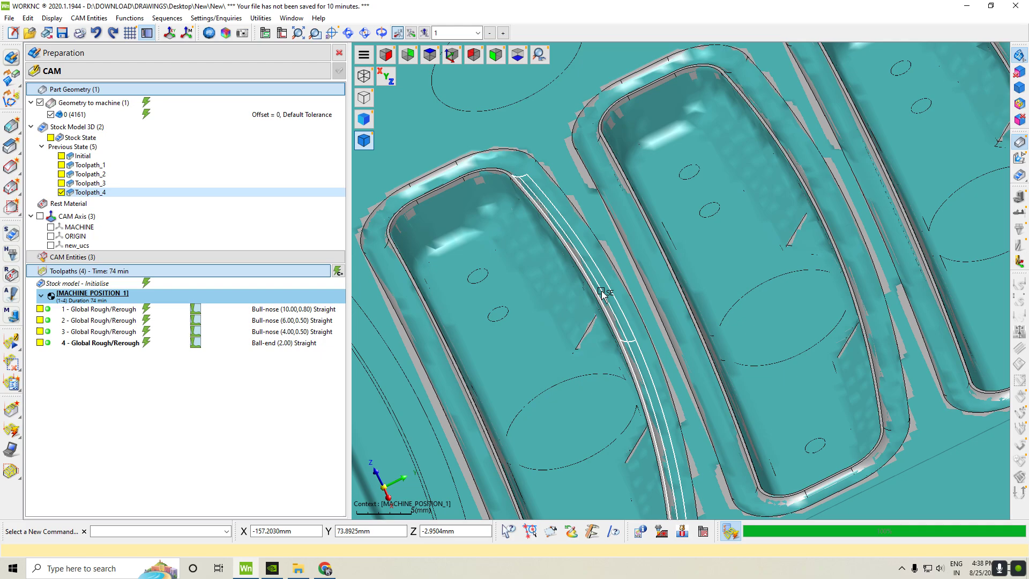
pyautogui.moveTo(562, 347)
pyautogui.mouseDown(button='middle')
pyautogui.moveTo(620, 317)
pyautogui.moveTo(557, 337)
pyautogui.mouseUp(button='middle')
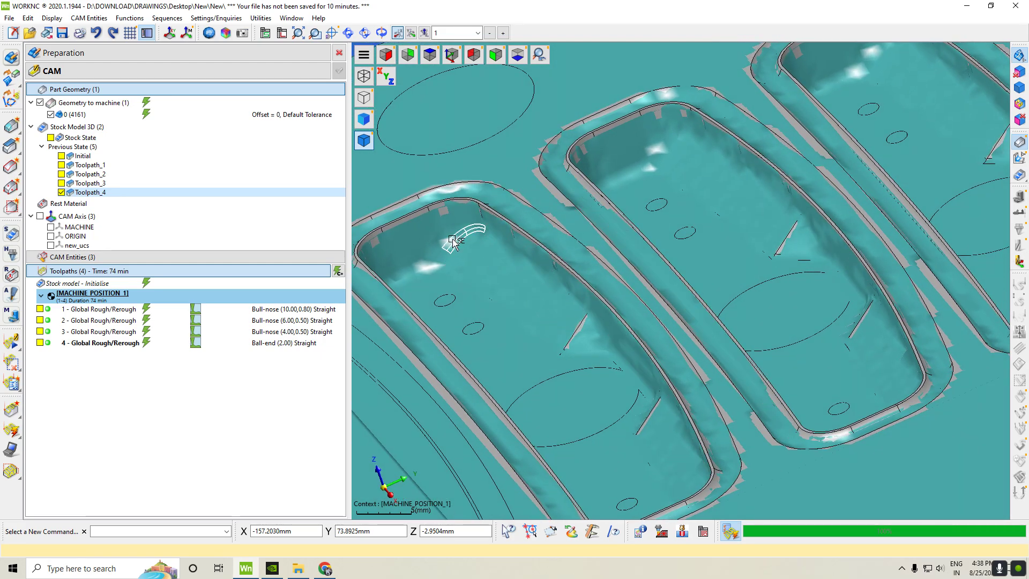
pyautogui.scroll(-2, 746, 196)
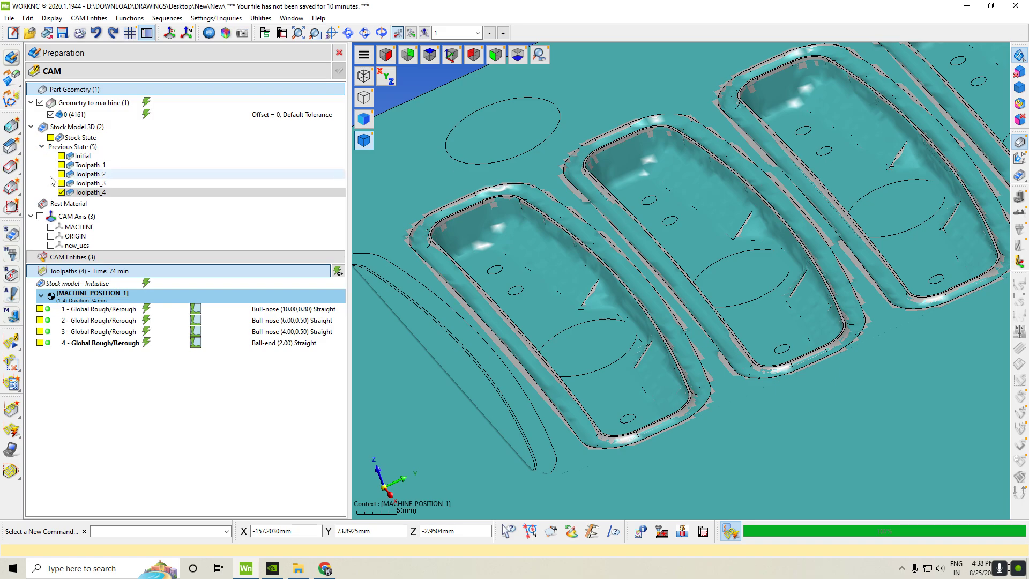
pyautogui.click(61, 192)
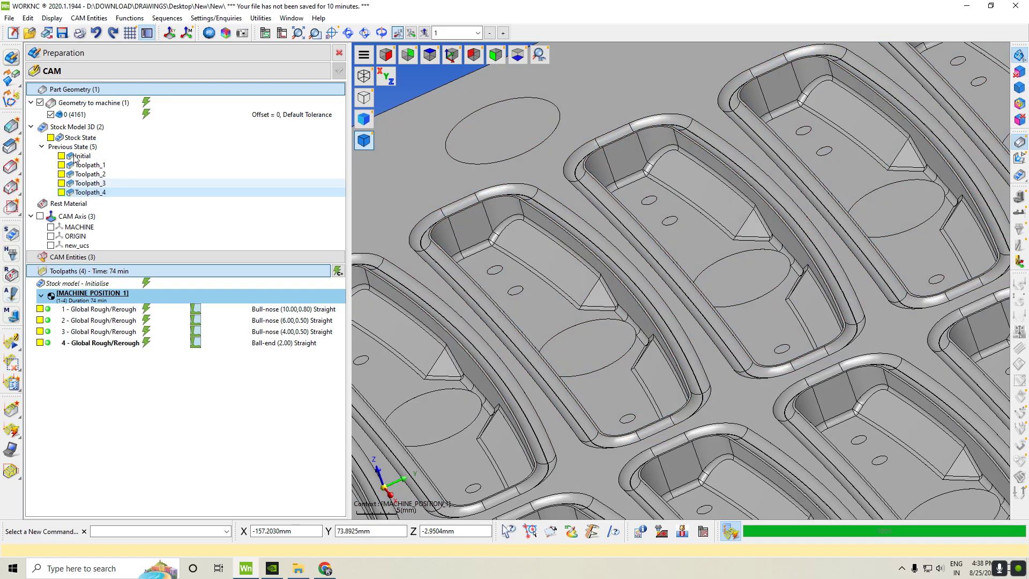
# - Show the 2 mm ball-end rerough toolpath on the pockets again and hide it
pyautogui.click(126, 89)
pyautogui.click(39, 190)
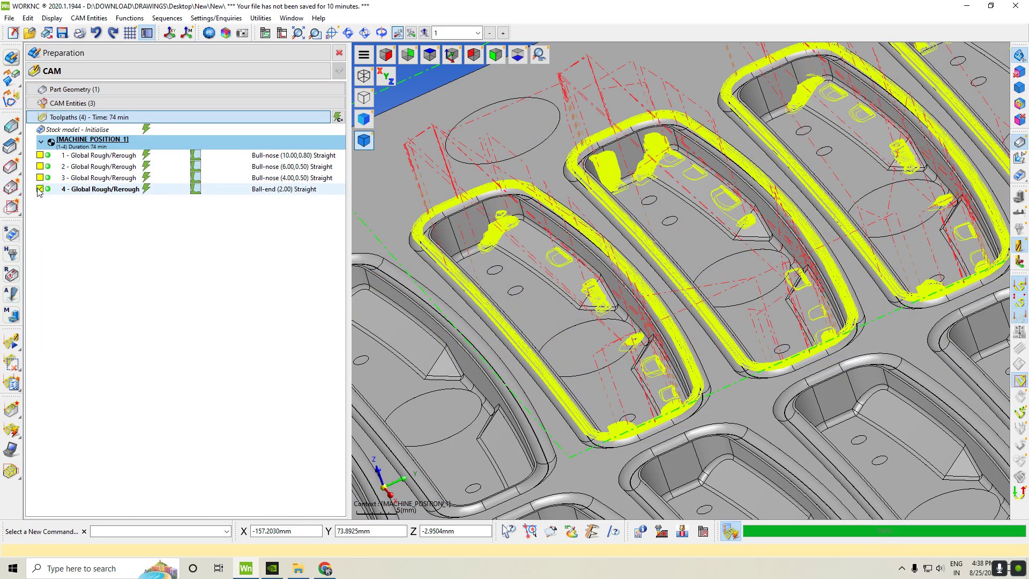
pyautogui.click(40, 189)
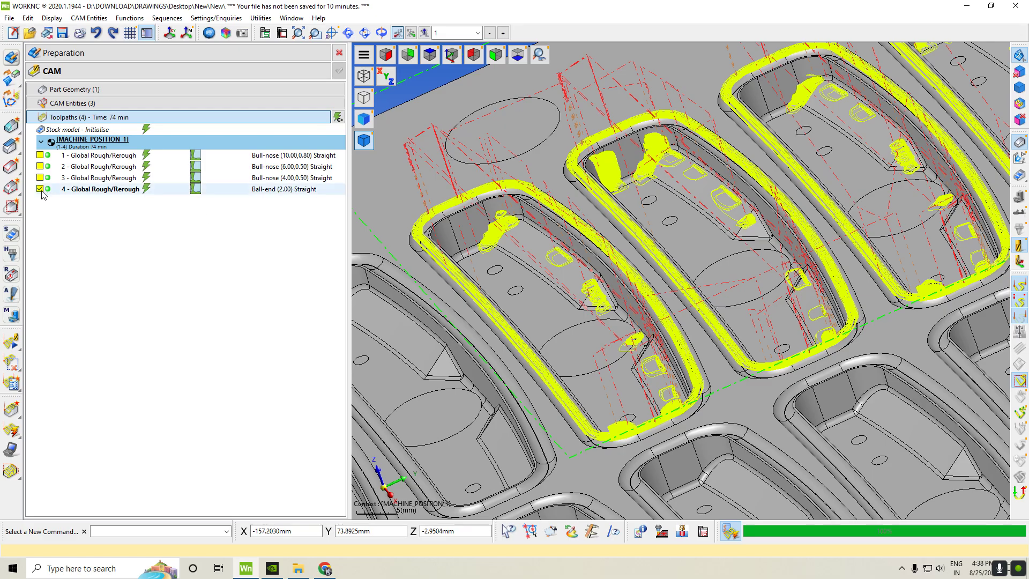
# - Show the 6 mm bull-nose rerough toolpath and examine its passes on the pocket floors from several angles
pyautogui.click(40, 167)
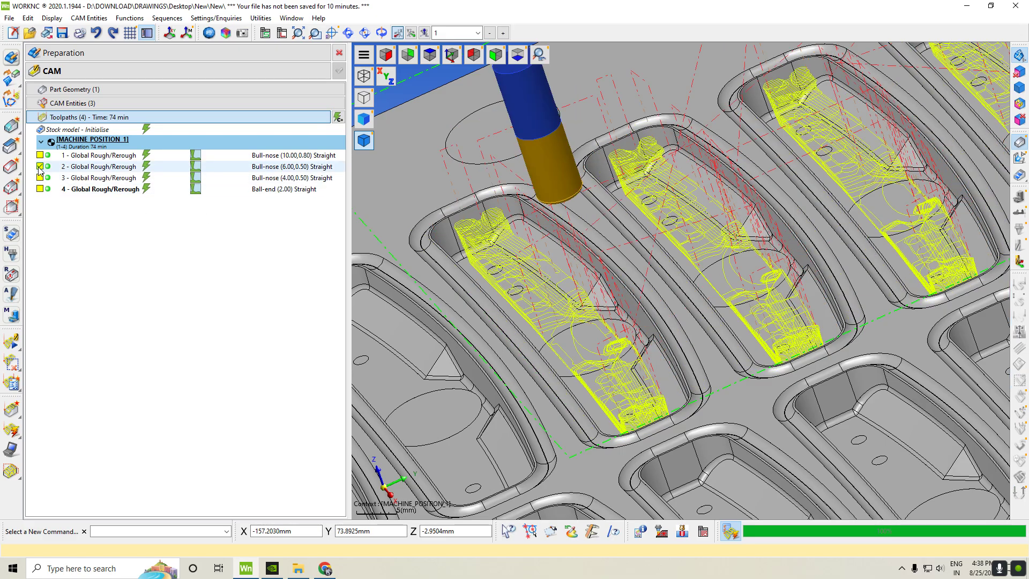
pyautogui.moveTo(785, 176); pyautogui.dragTo(728, 209, button='middle')
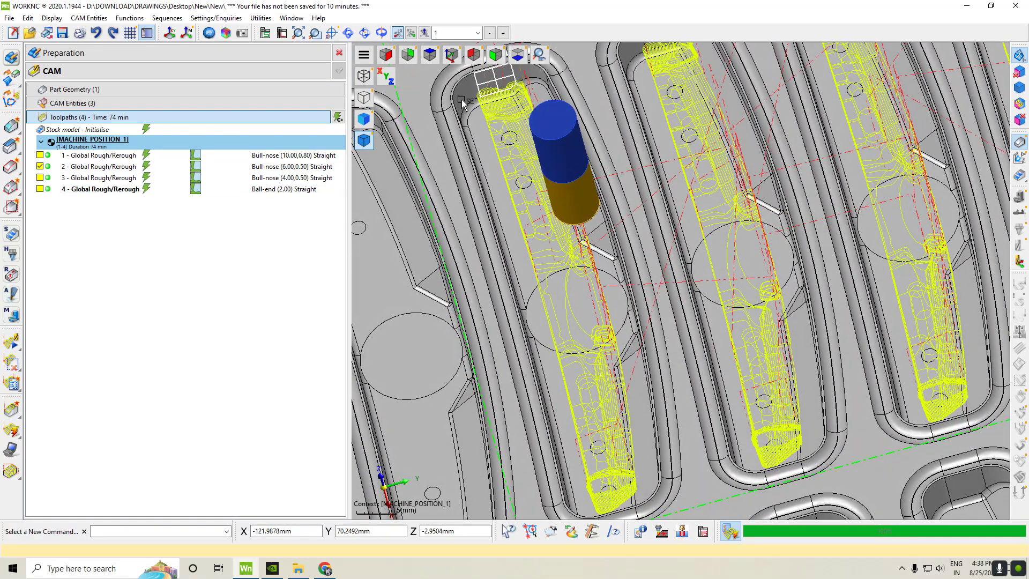
pyautogui.moveTo(625, 342); pyautogui.dragTo(685, 279, button='middle')
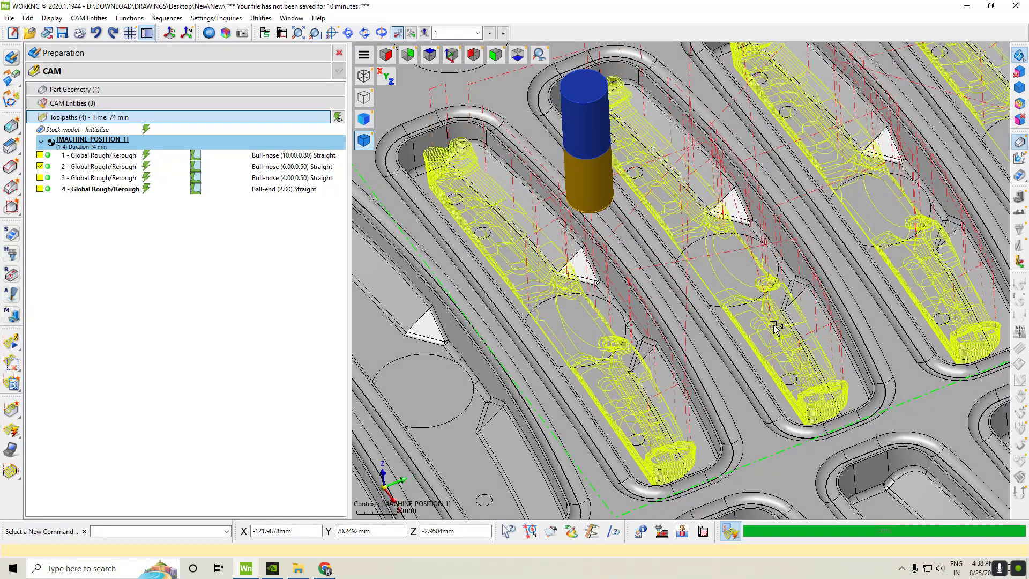
# - Toggle the 10 mm and 6 mm bull-nose toolpaths and compare the 6 mm passes with the bare pockets
pyautogui.click(40, 166)
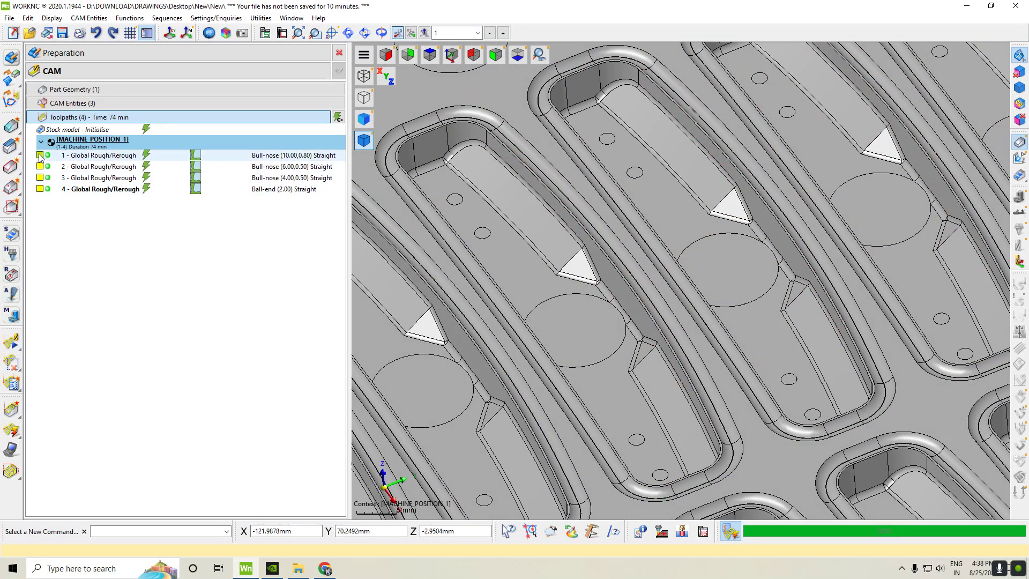
pyautogui.click(39, 156)
pyautogui.click(40, 155)
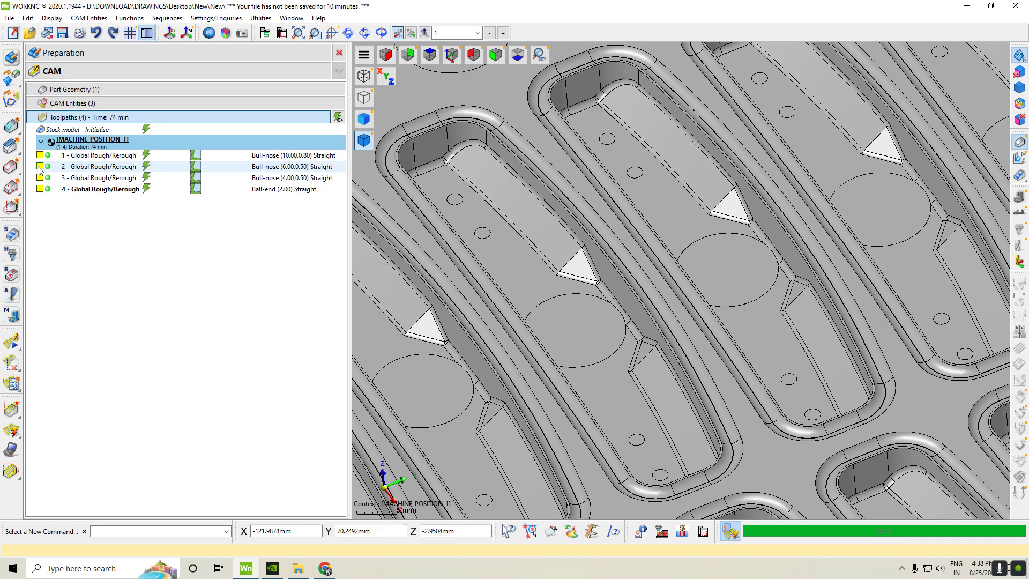
pyautogui.click(39, 167)
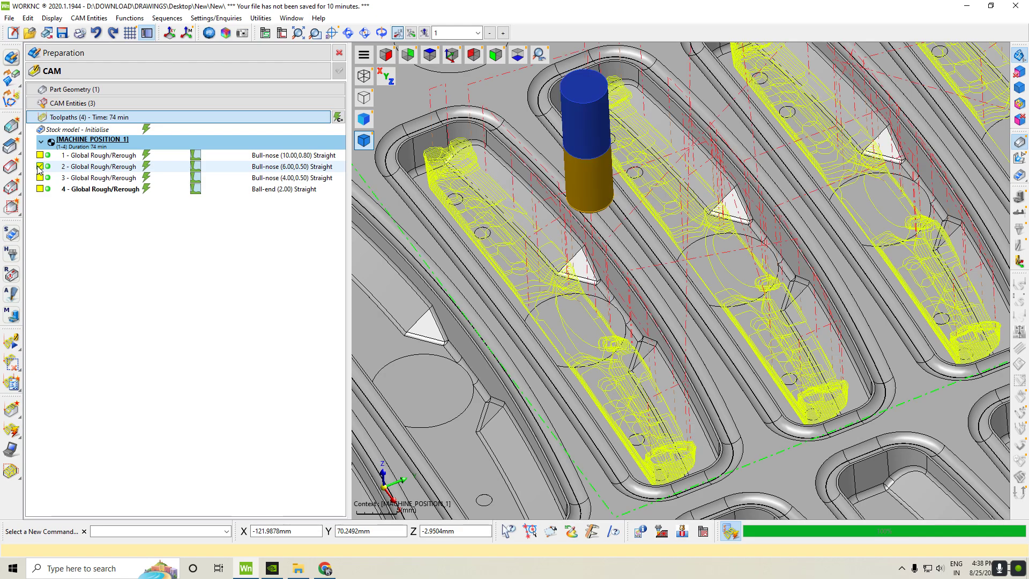
pyautogui.click(39, 167)
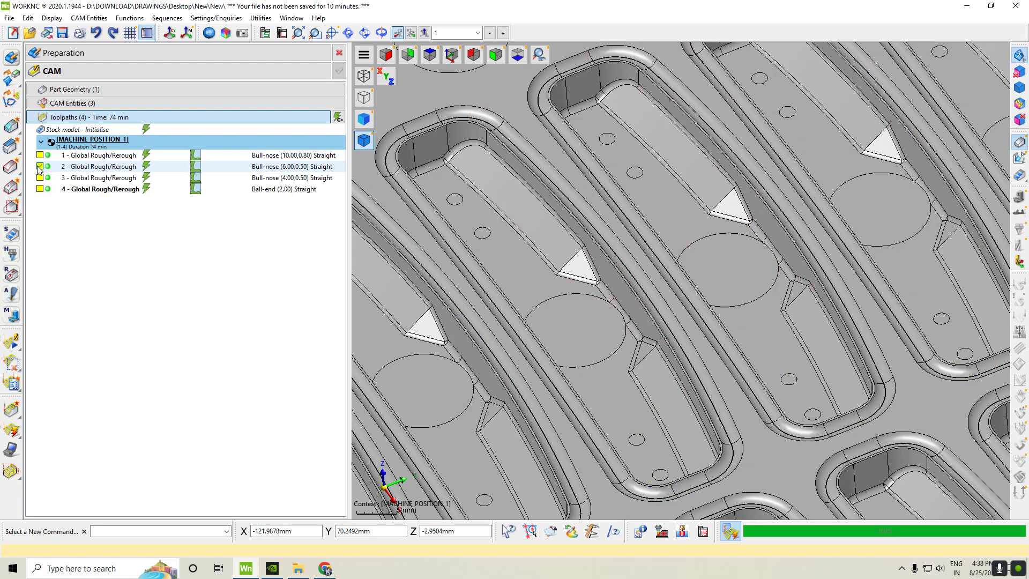
pyautogui.click(40, 166)
# - Show the 4 mm bull-nose and 2 mm ball-end rerough toolpaths one after the other on the pockets and hide them
pyautogui.click(45, 179)
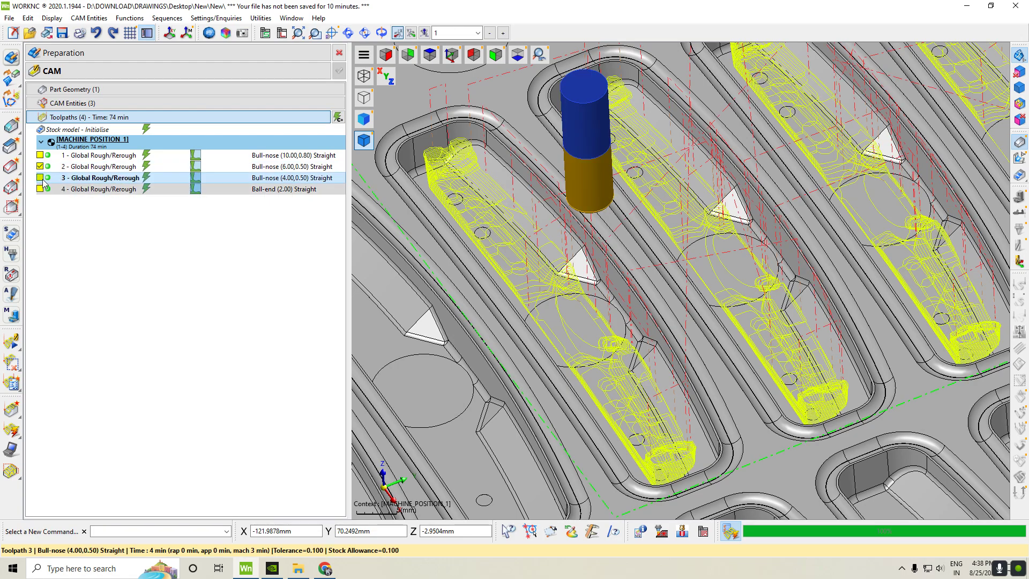
pyautogui.click(40, 177)
pyautogui.click(39, 167)
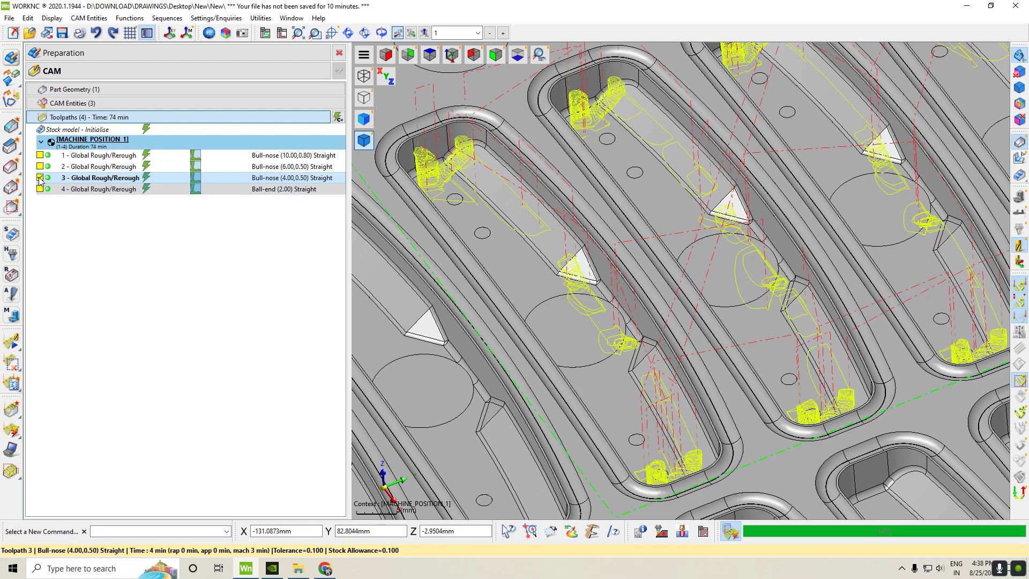
pyautogui.click(39, 178)
pyautogui.click(40, 189)
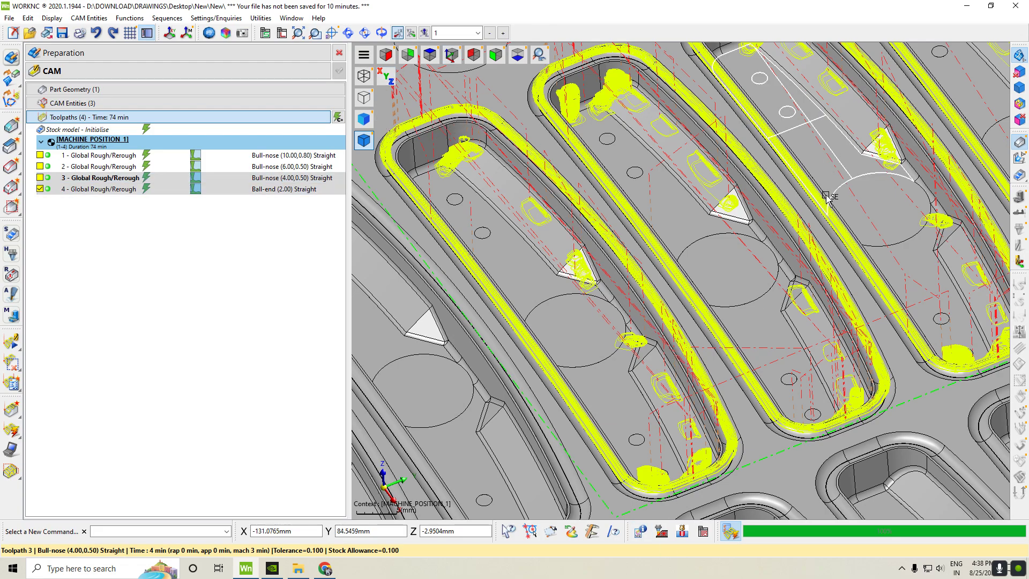
pyautogui.click(39, 189)
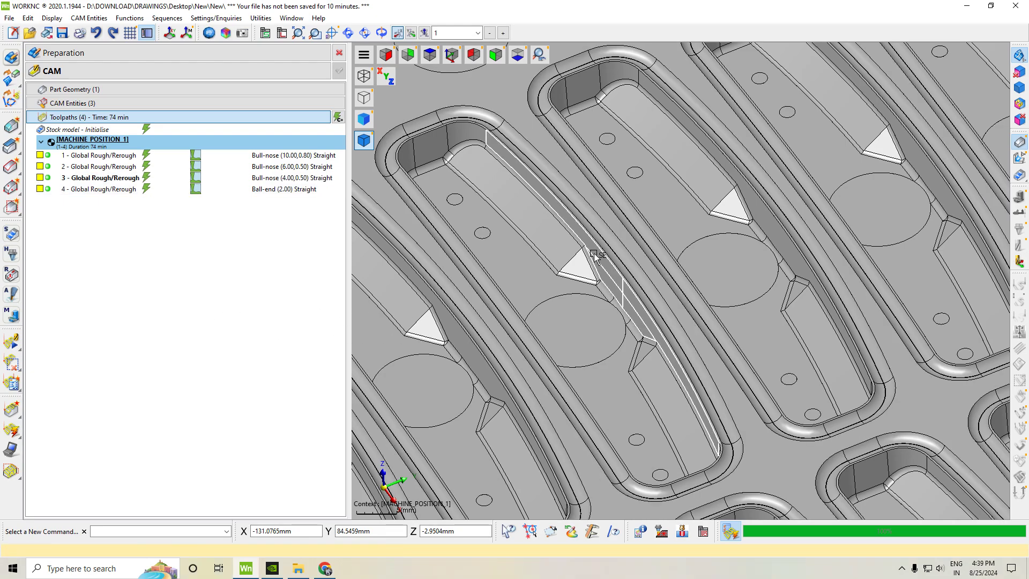
# - Show the 4 mm bull-nose rerough toolpath again, check its passes at the pocket corners, and hide it
pyautogui.click(39, 178)
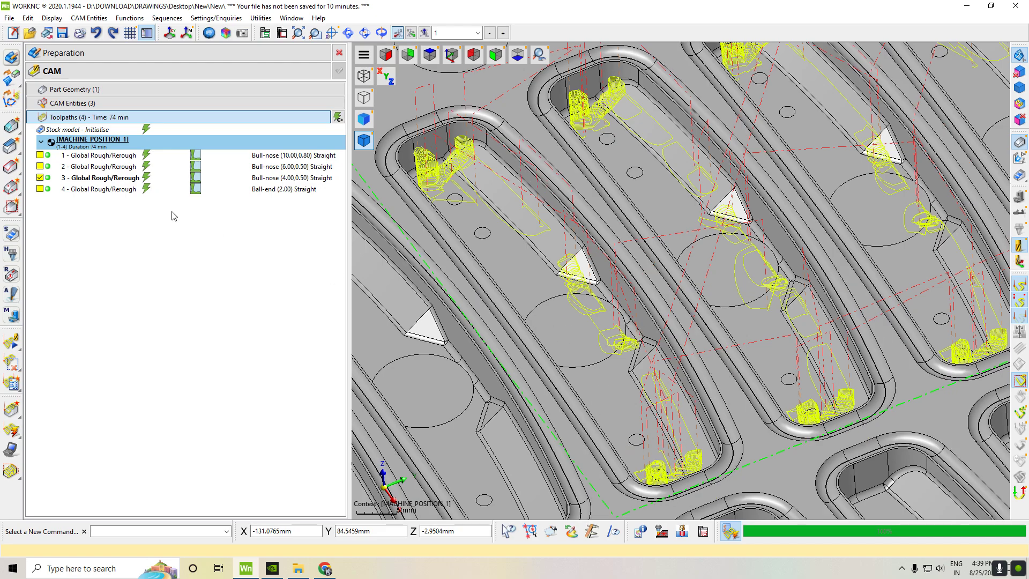
pyautogui.click(39, 178)
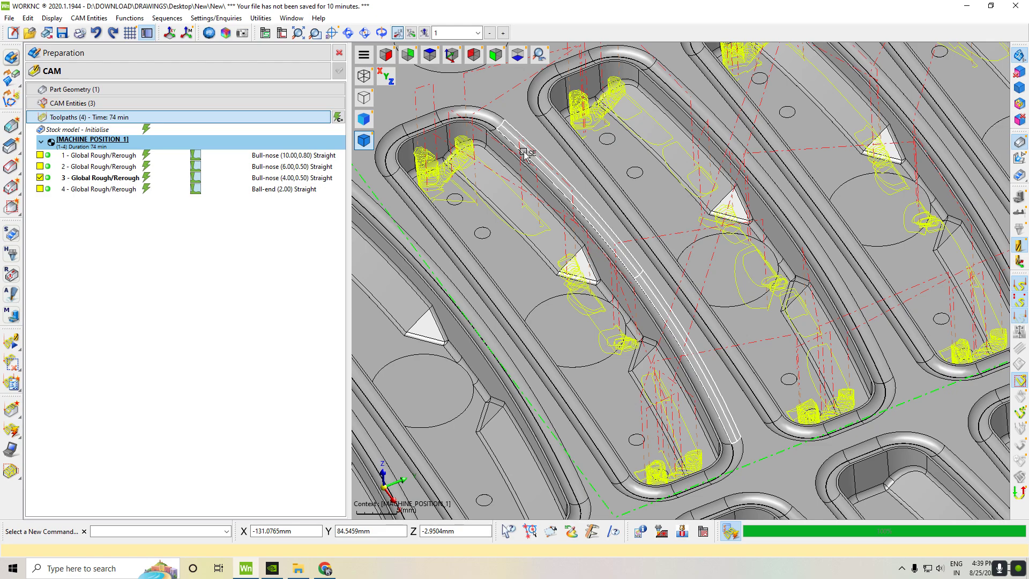
pyautogui.click(40, 178)
pyautogui.click(40, 178)
pyautogui.click(39, 178)
# - Create a new toolpath using the 3-axis Combined Z-Level Finish + Optim. strategy
pyautogui.rightClick(86, 215)
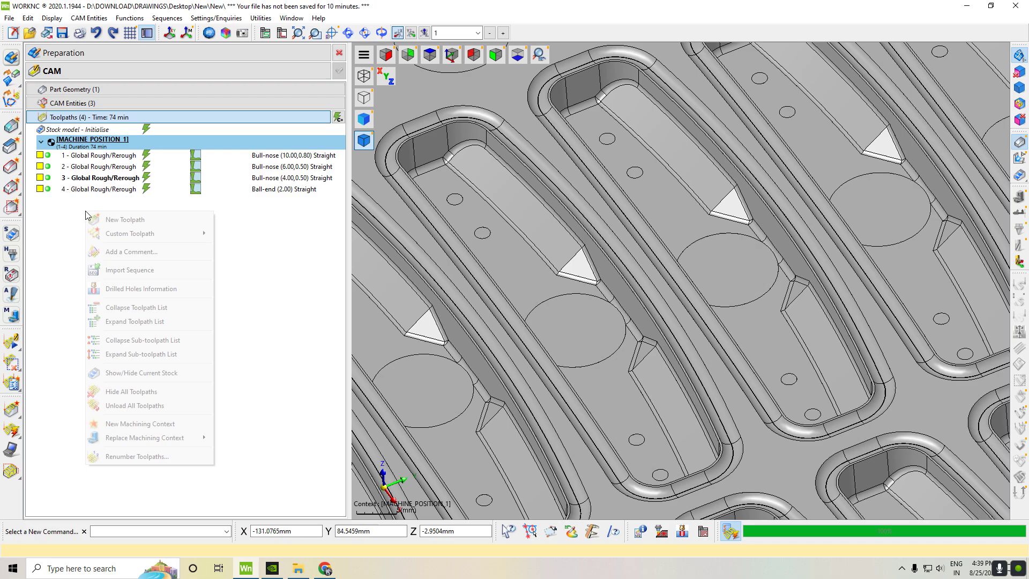
pyautogui.click(125, 219)
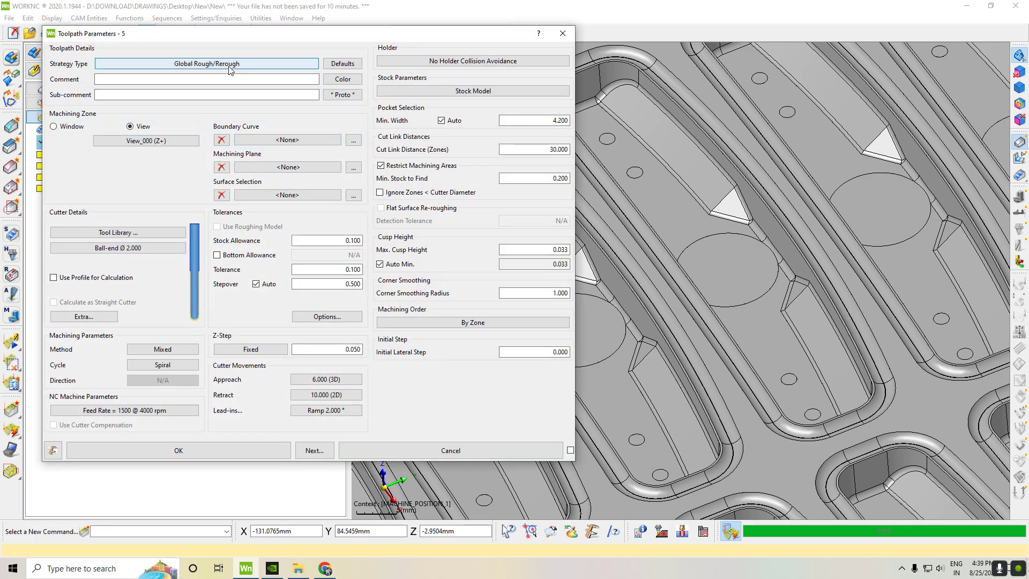
pyautogui.click(229, 65)
pyautogui.click(176, 99)
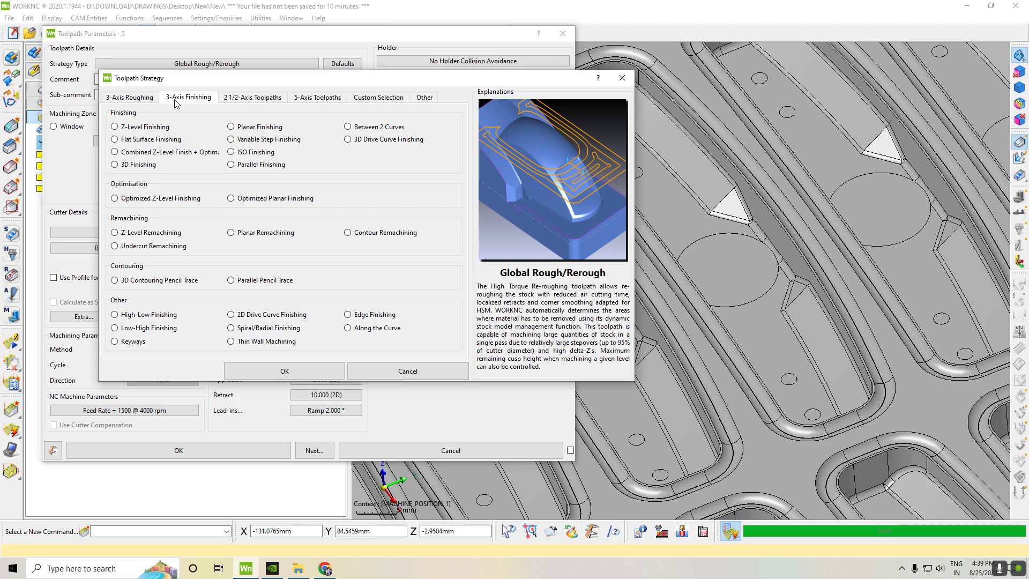
pyautogui.click(201, 152)
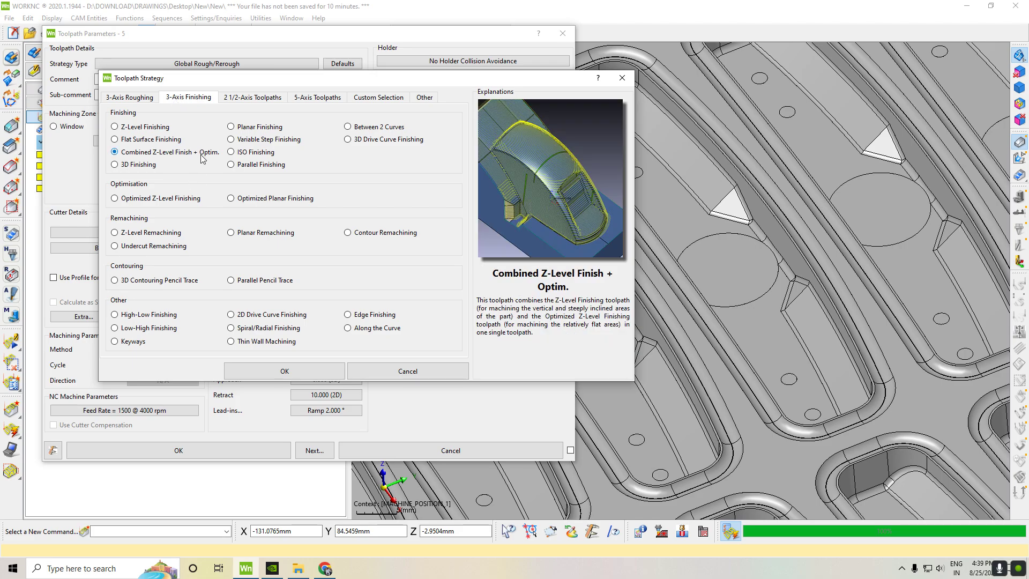
pyautogui.click(312, 373)
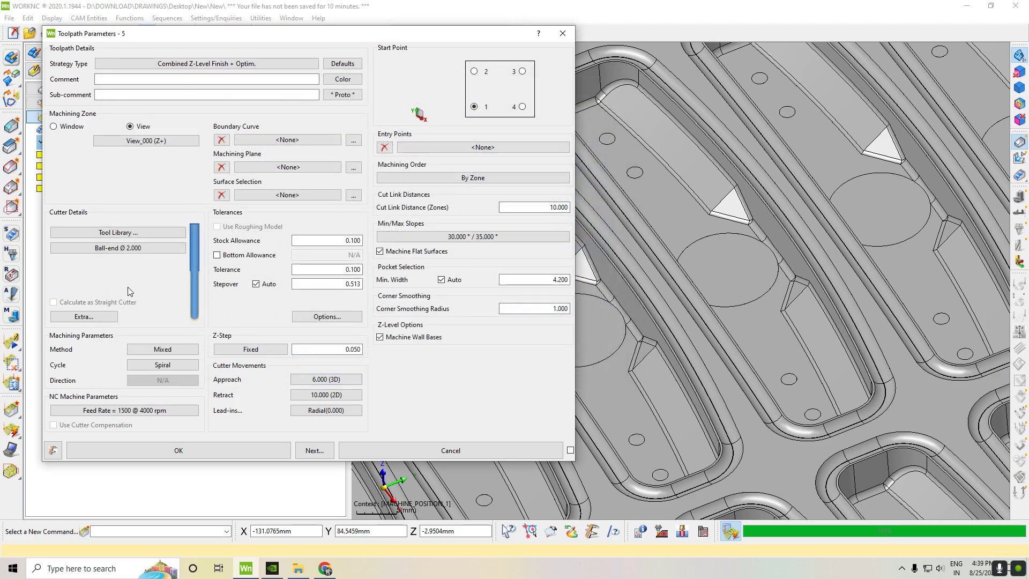
# - Define the finishing cutter as a bull-nose with 3 mm diameter and 0.5 mm corner radius
pyautogui.click(146, 249)
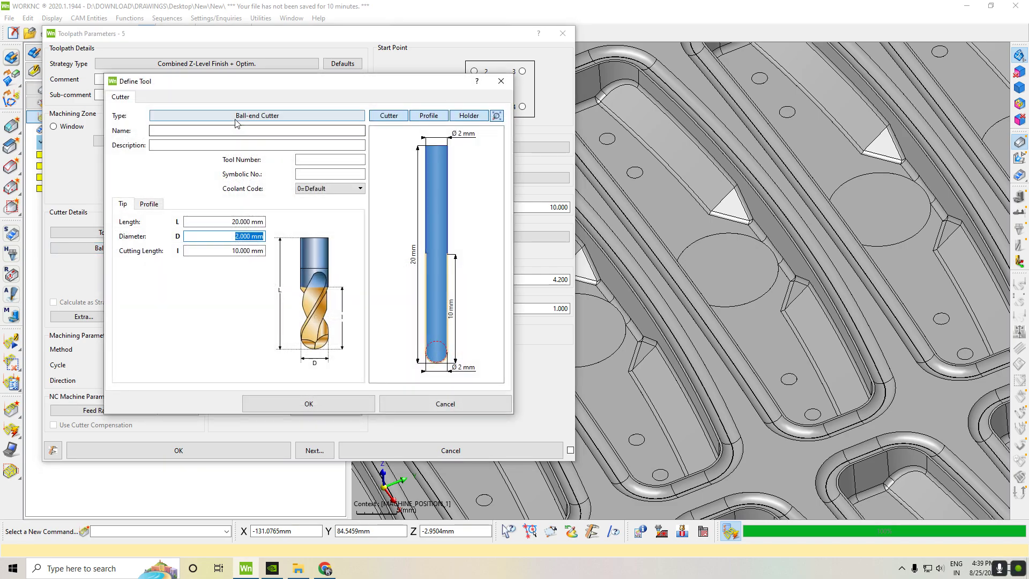
pyautogui.click(254, 116)
pyautogui.click(319, 250)
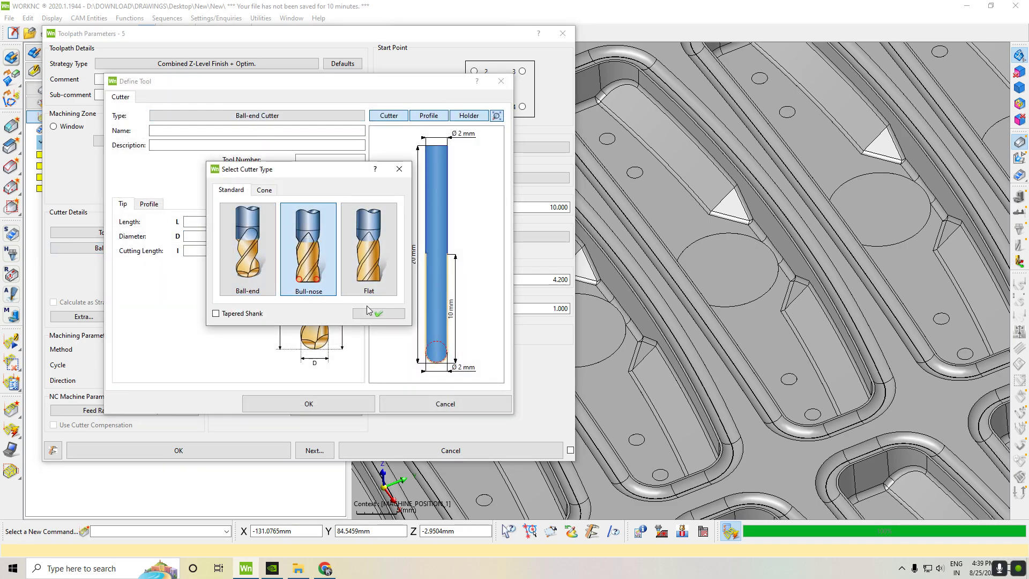
pyautogui.click(378, 314)
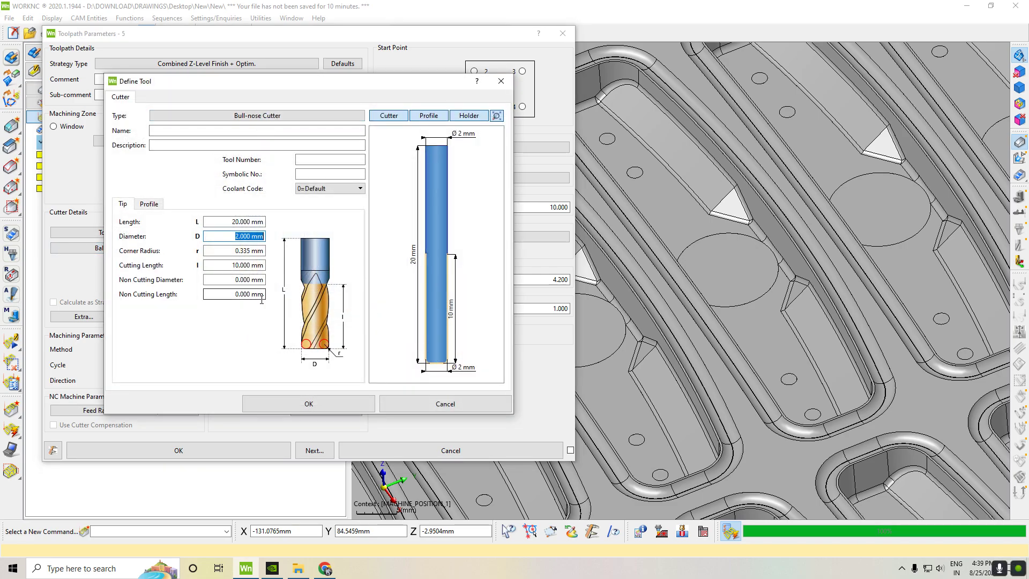
pyautogui.write('3.0')
pyautogui.press('Return')
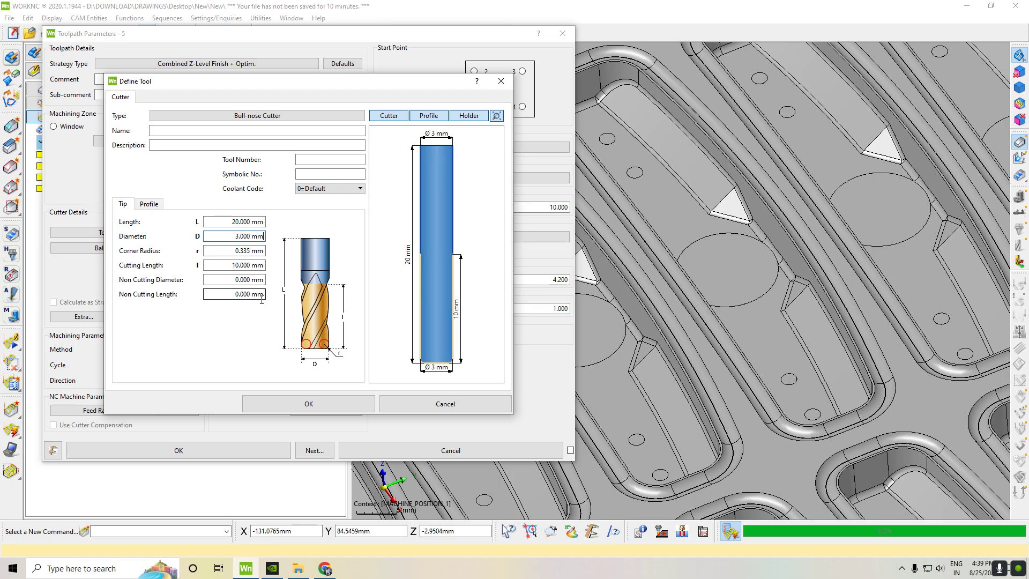
pyautogui.click(224, 248)
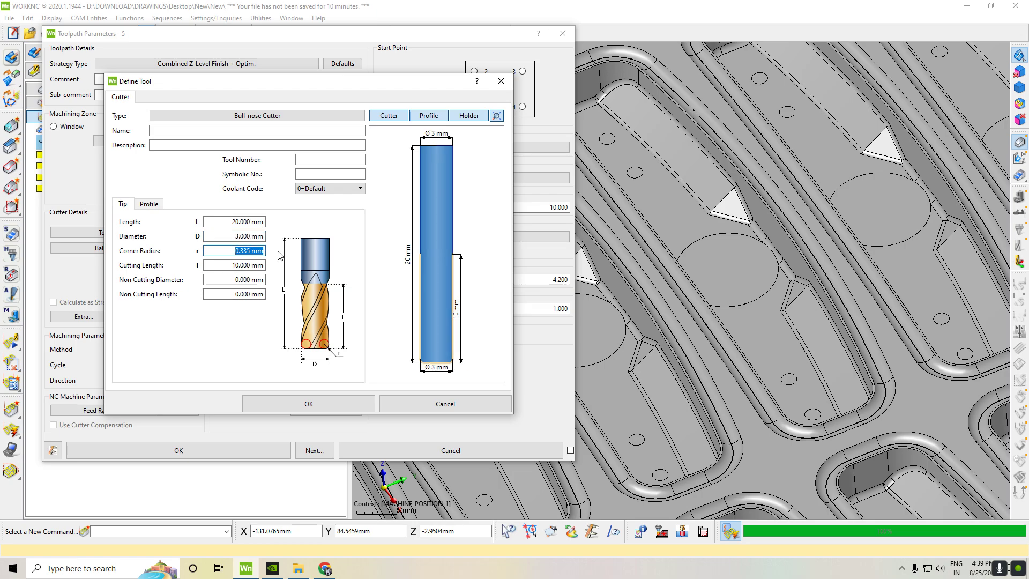
pyautogui.write('.')
pyautogui.click(319, 406)
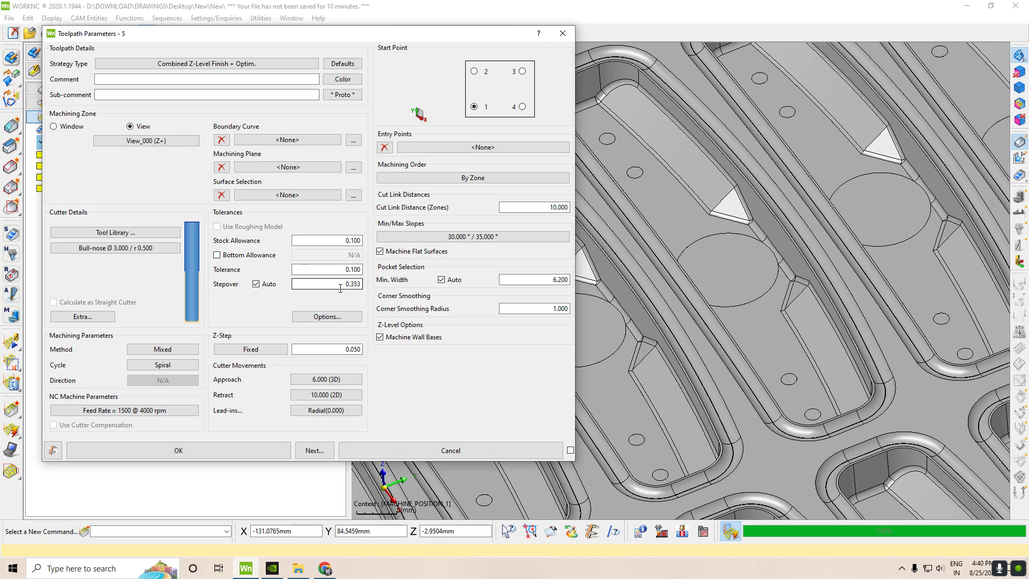
# - Set the finishing toolpath's stock allowance to 0 and tolerance to 0.010, and choose start point 4
pyautogui.moveTo(337, 240); pyautogui.dragTo(408, 250)
pyautogui.moveTo(340, 240); pyautogui.dragTo(442, 266)
pyautogui.write('0')
pyautogui.press('Return')
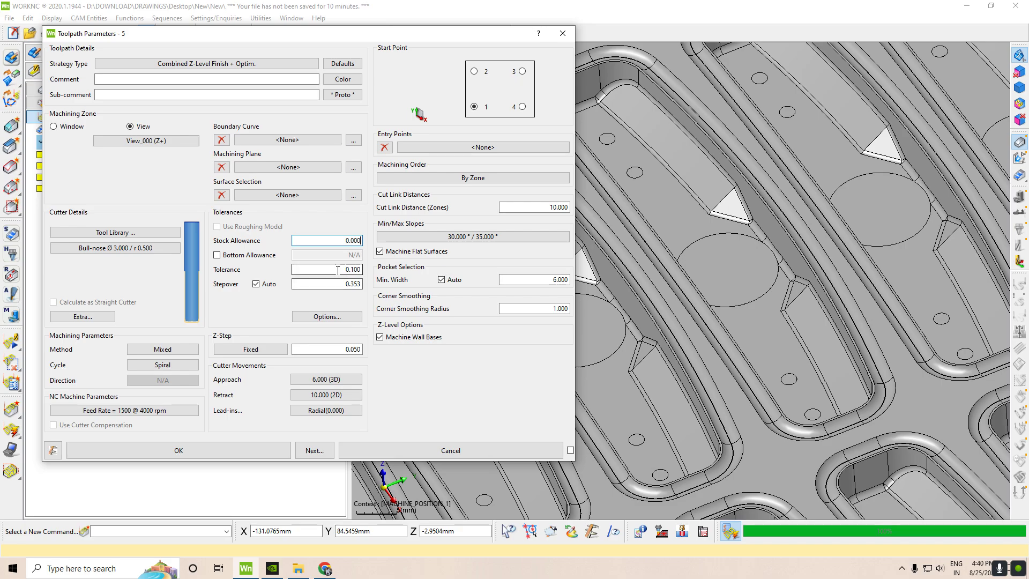
pyautogui.press('Tab')
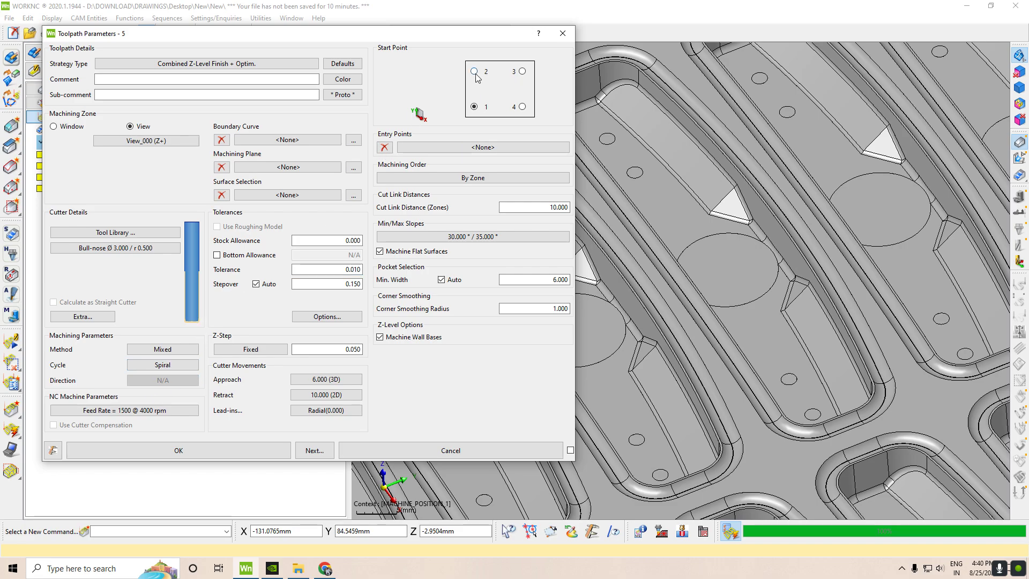
pyautogui.click(520, 105)
pyautogui.click(477, 148)
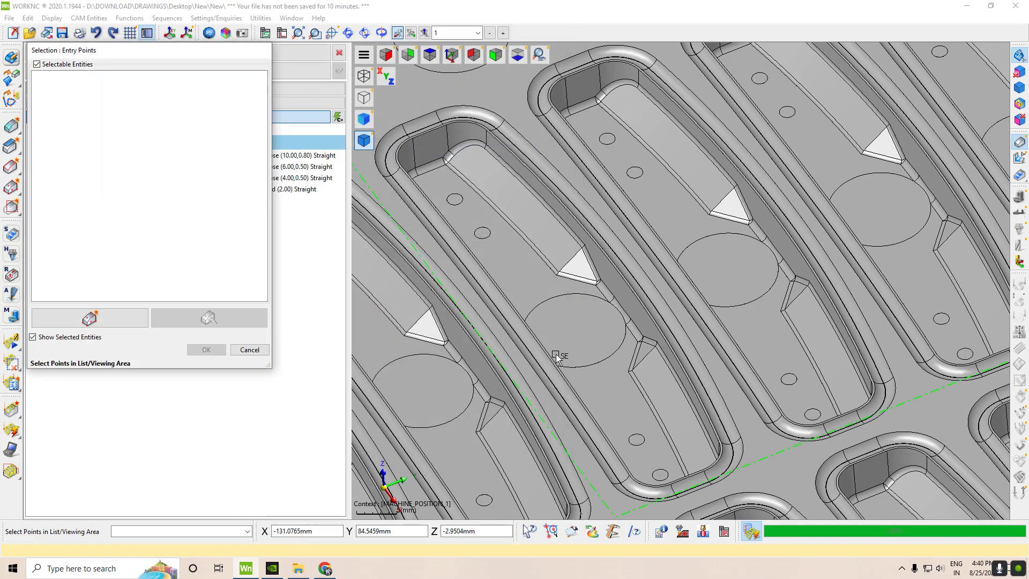
pyautogui.click(129, 316)
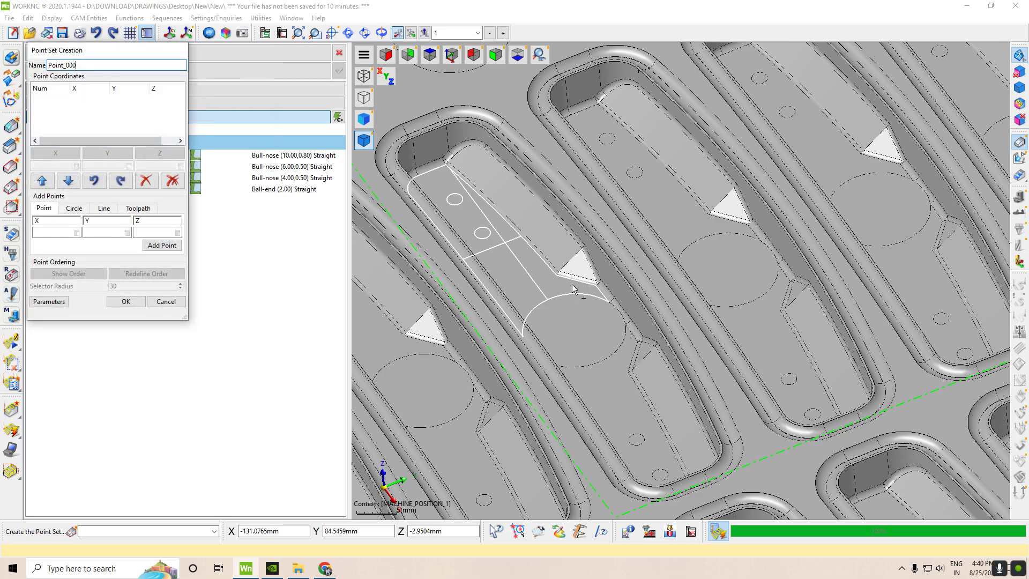
pyautogui.scroll(-4, 571, 290)
pyautogui.scroll(2, 718, 217)
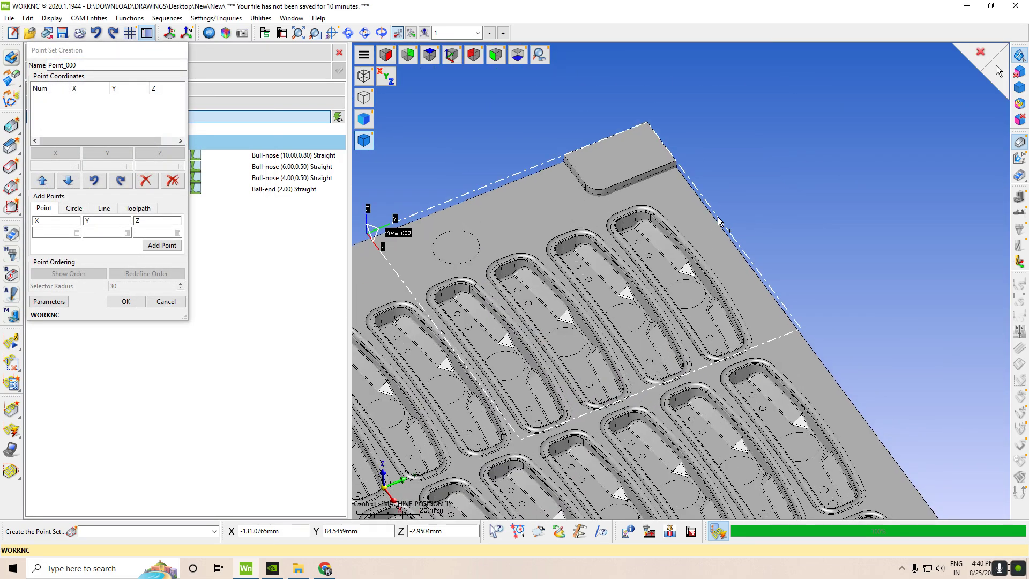
pyautogui.scroll(2, 717, 219)
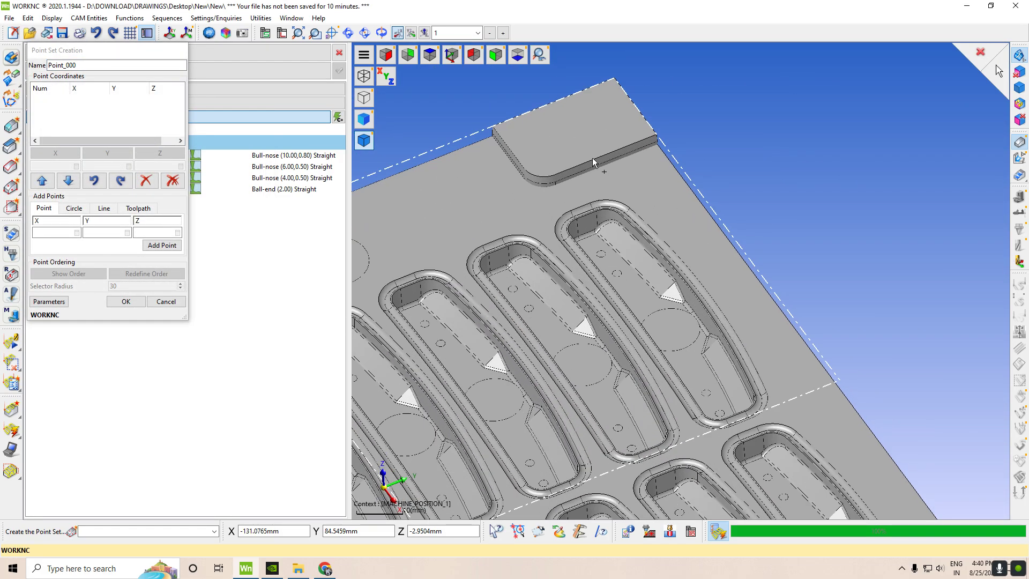
pyautogui.click(552, 178)
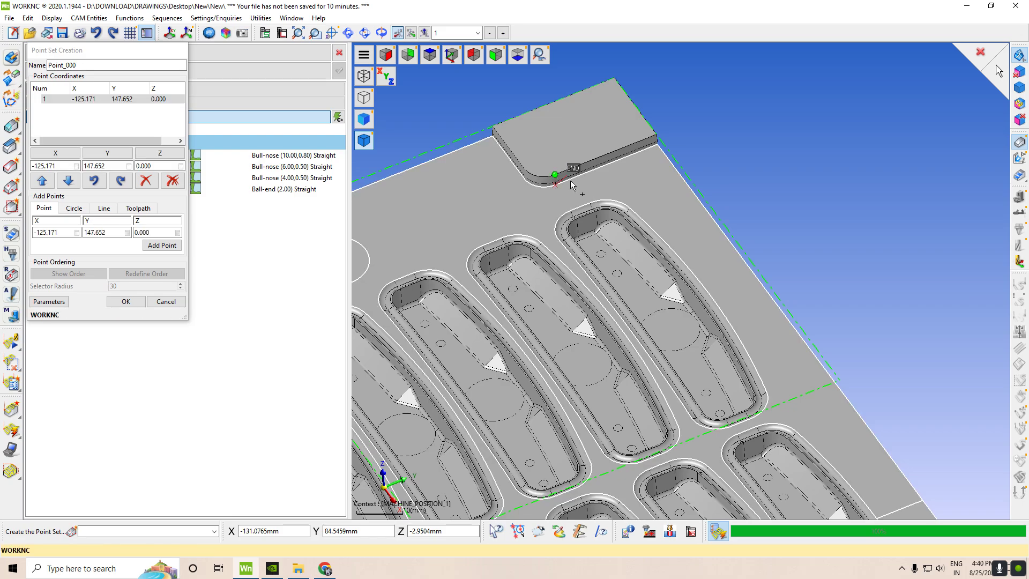
pyautogui.click(164, 303)
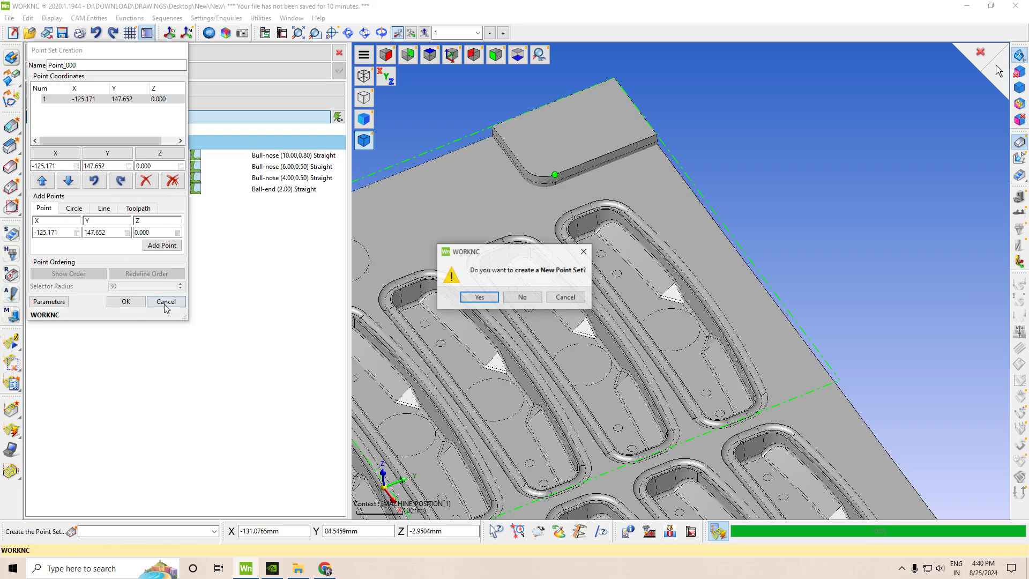
pyautogui.click(522, 297)
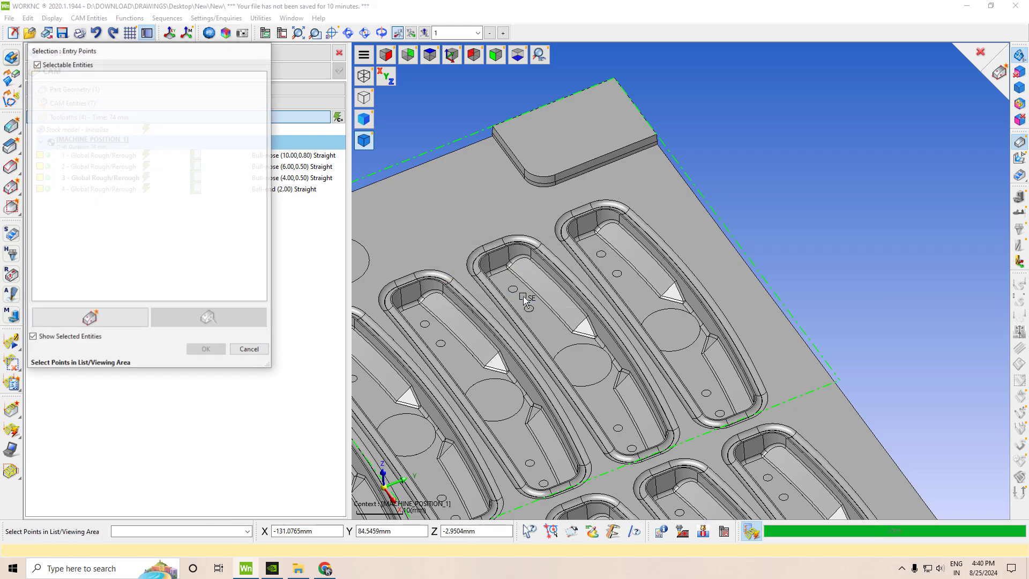
pyautogui.click(253, 349)
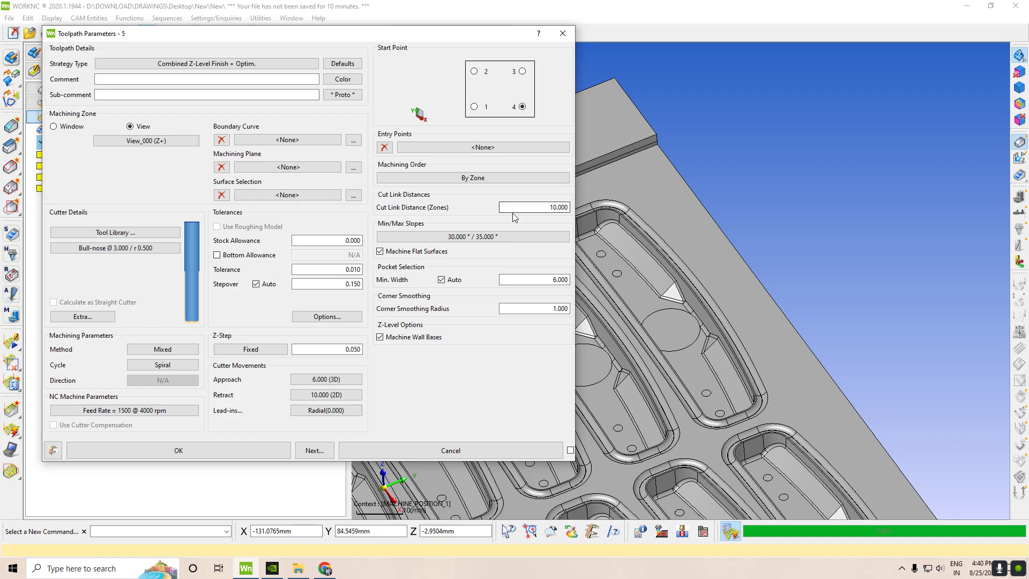
# - Set the cut link distance to 1, lead-in radius to 1 and minimum lead-in radius to 0.5, and enable 3D spiral transitions
pyautogui.moveTo(530, 206); pyautogui.dragTo(678, 217)
pyautogui.write('1.000')
pyautogui.click(327, 411)
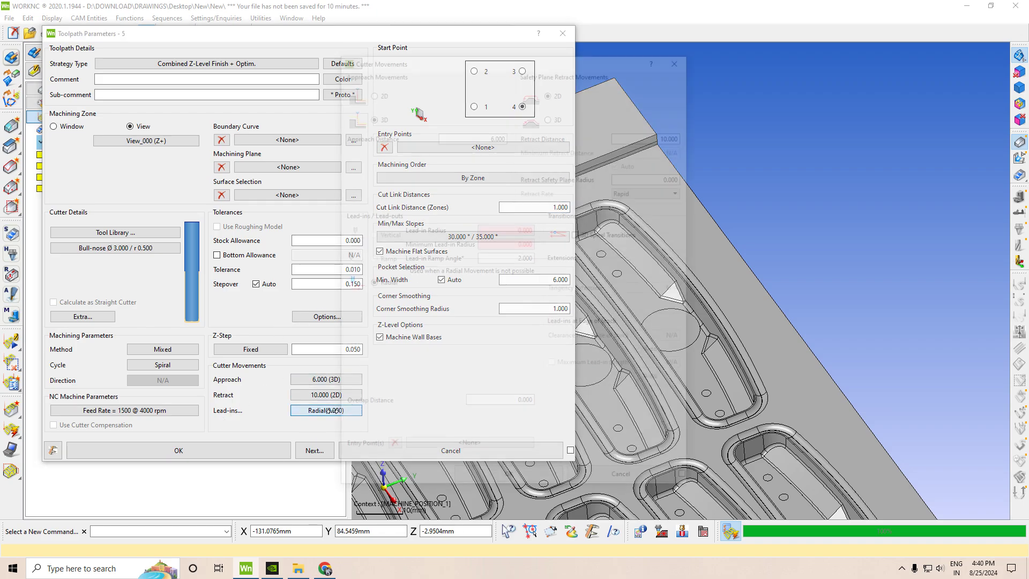
pyautogui.click(501, 234)
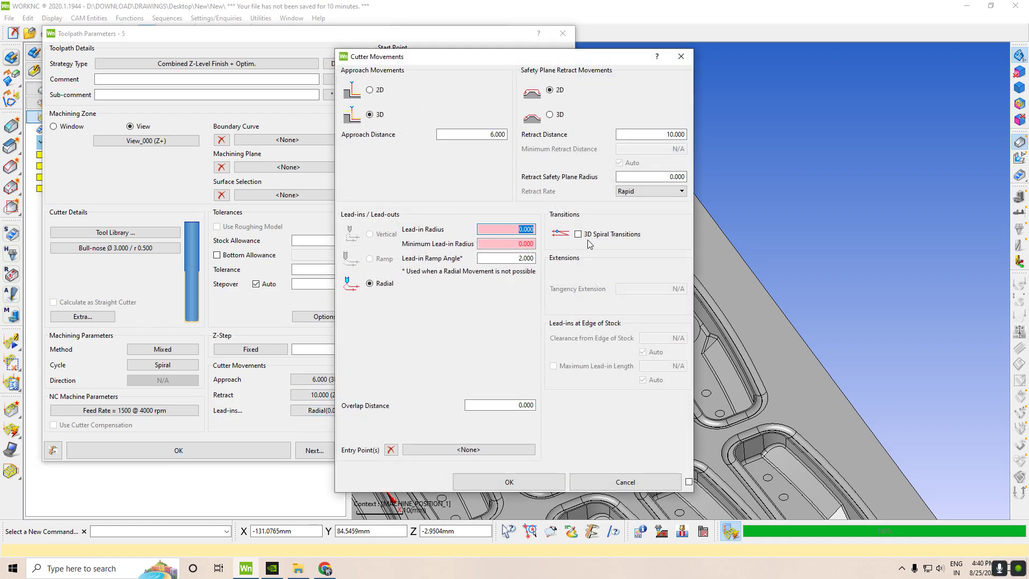
pyautogui.write('1')
pyautogui.press('Tab')
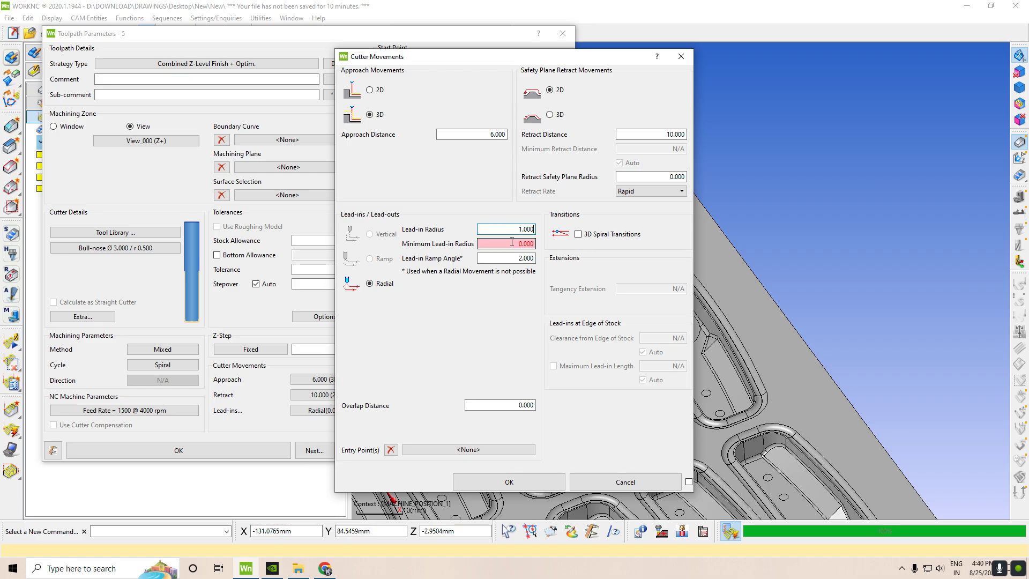
pyautogui.write('.5')
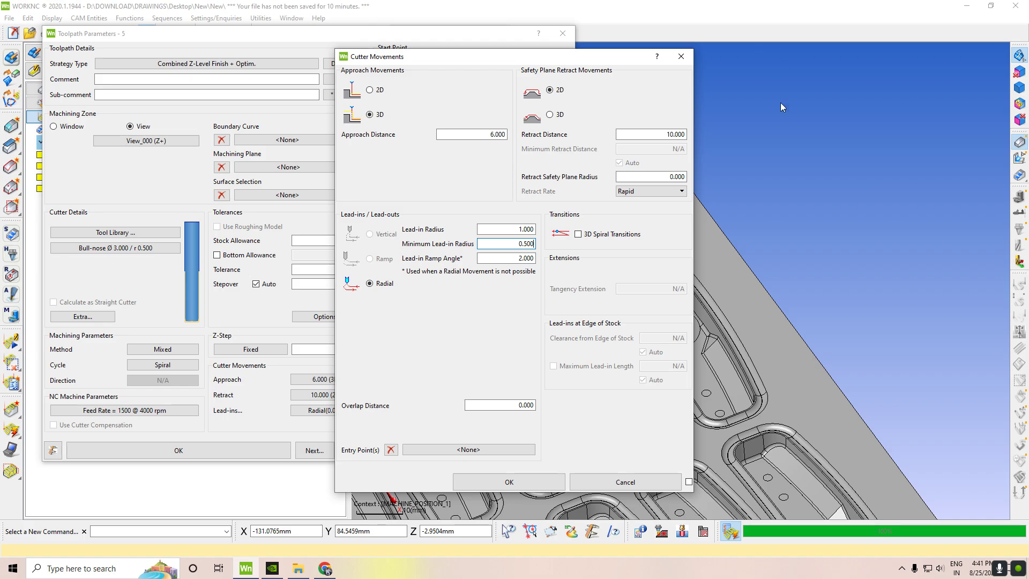
pyautogui.click(578, 234)
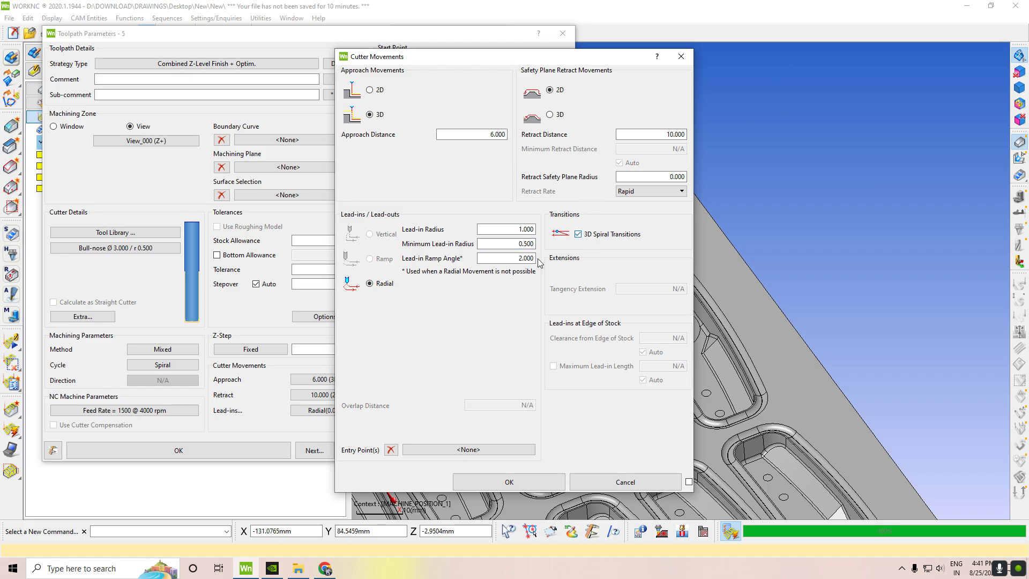
pyautogui.click(555, 487)
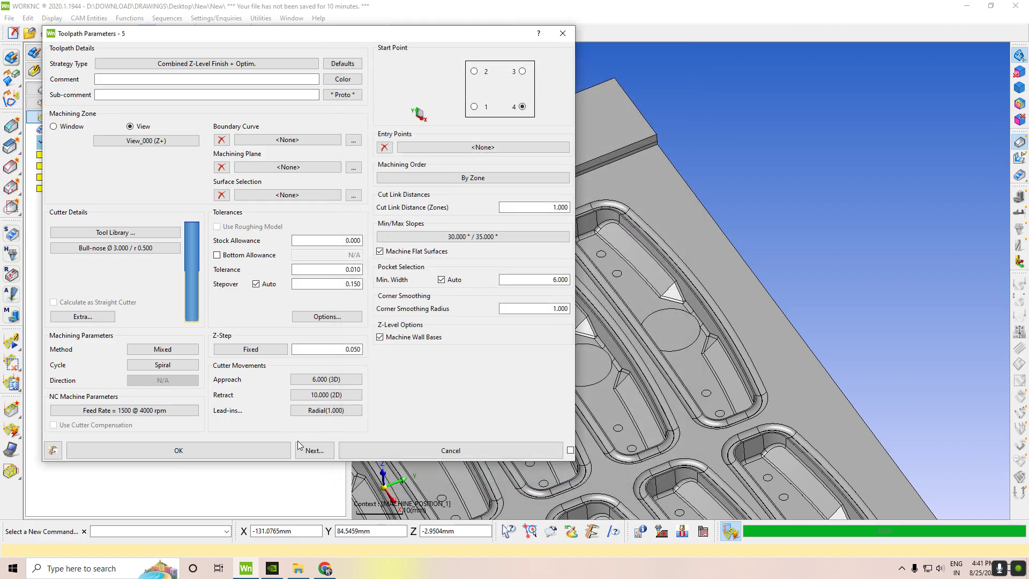
# - Set the corner smoothing radius to 0 and accept the finishing toolpath's parameters to start its calculation
pyautogui.click(206, 451)
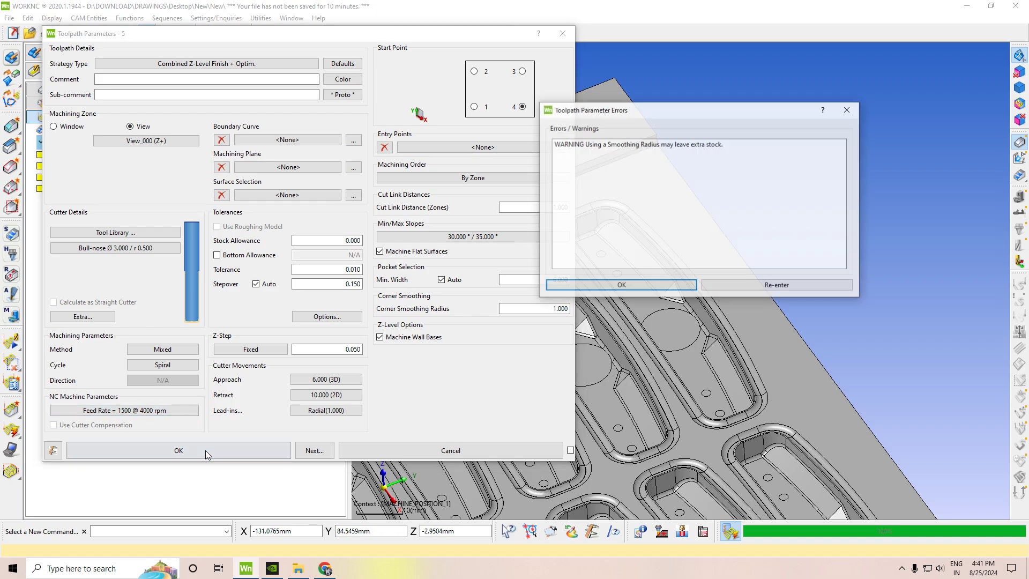
pyautogui.click(652, 145)
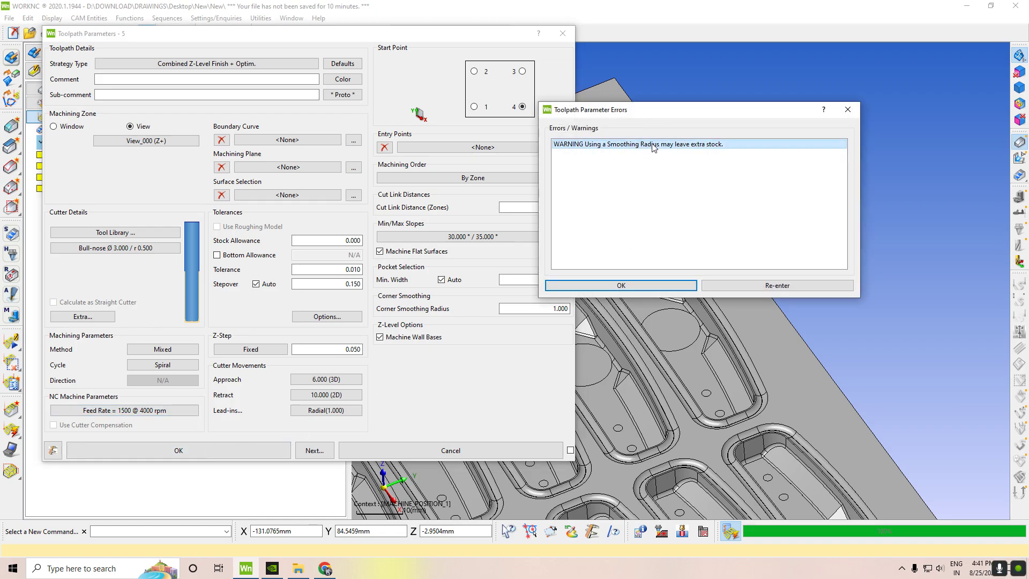
pyautogui.click(788, 287)
pyautogui.write('0.000')
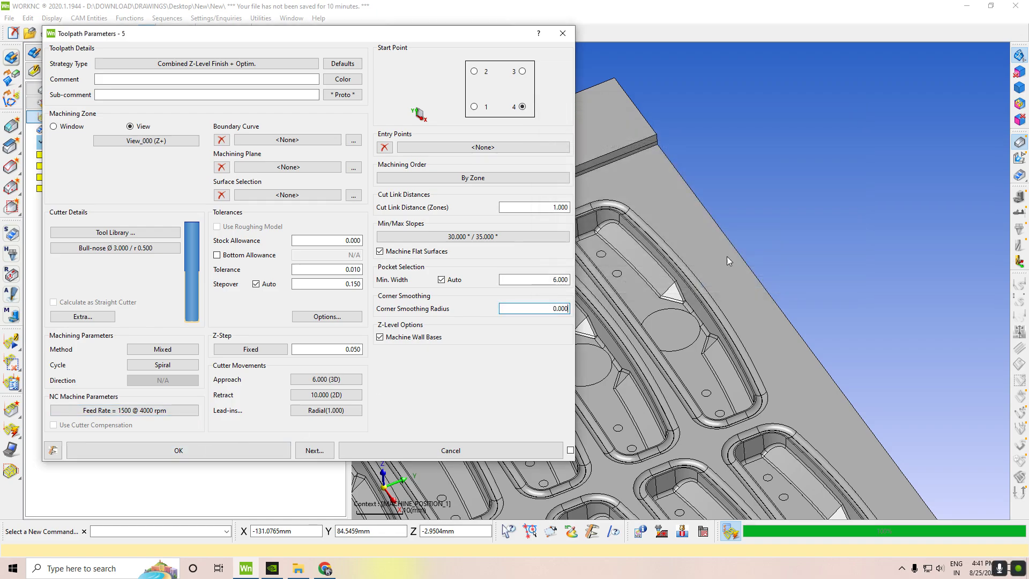
pyautogui.click(253, 449)
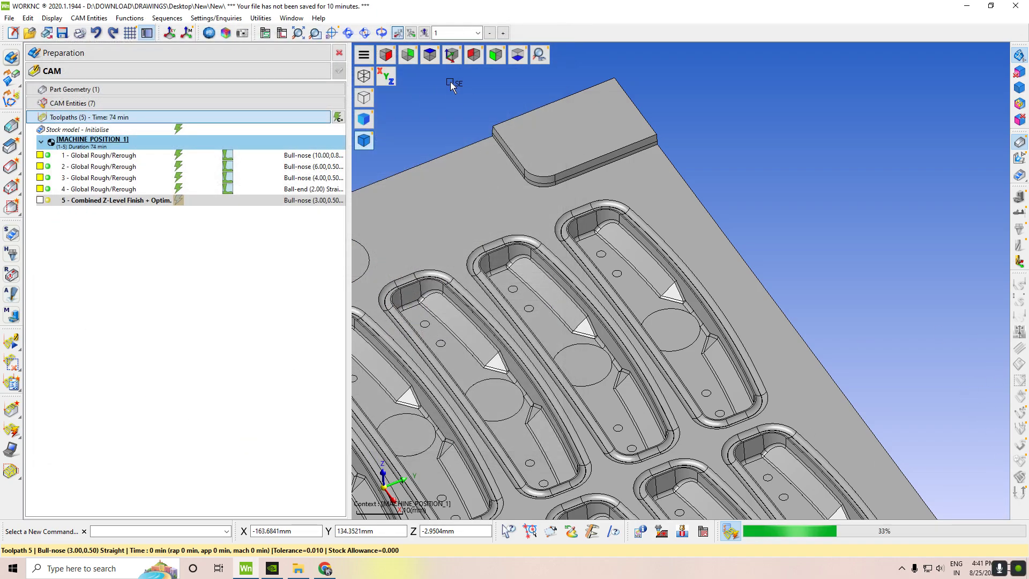
# - View the whole plate isometrically and show the 2 mm ball-end rerough toolpath to examine its passes in the corner pockets
pyautogui.click(451, 55)
pyautogui.scroll(-1, 771, 284)
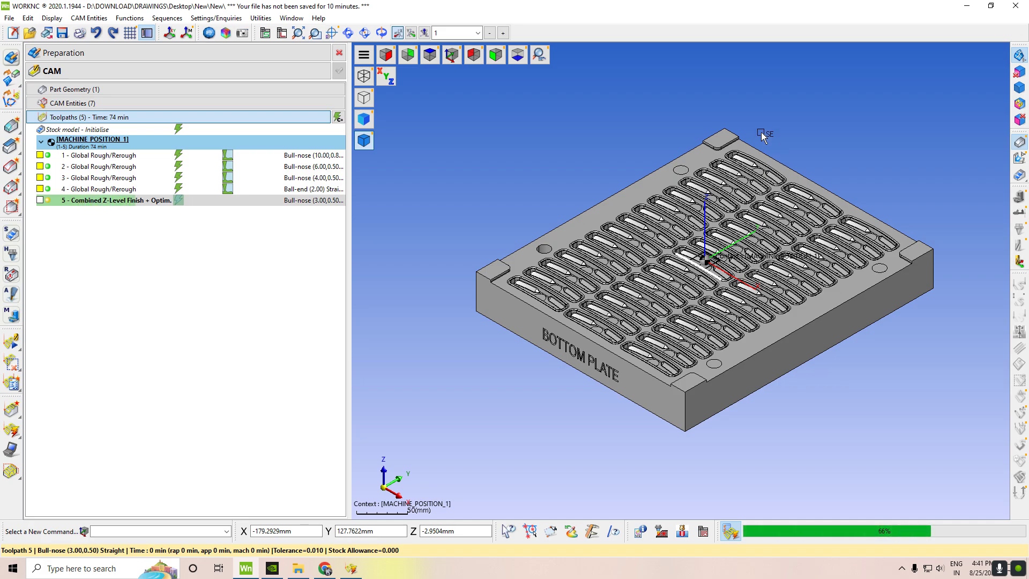
pyautogui.scroll(2, 834, 86)
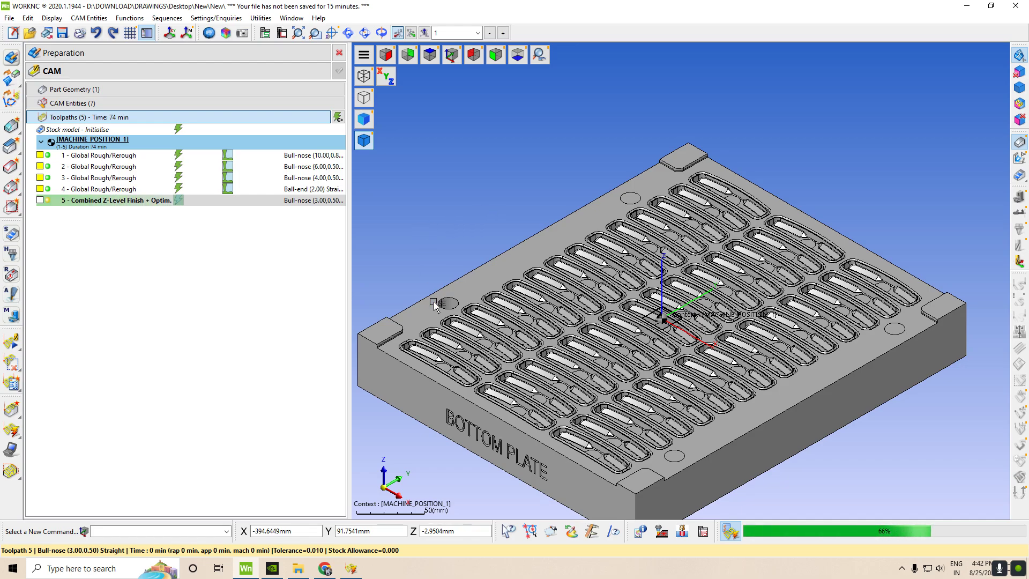
pyautogui.scroll(-3, 488, 215)
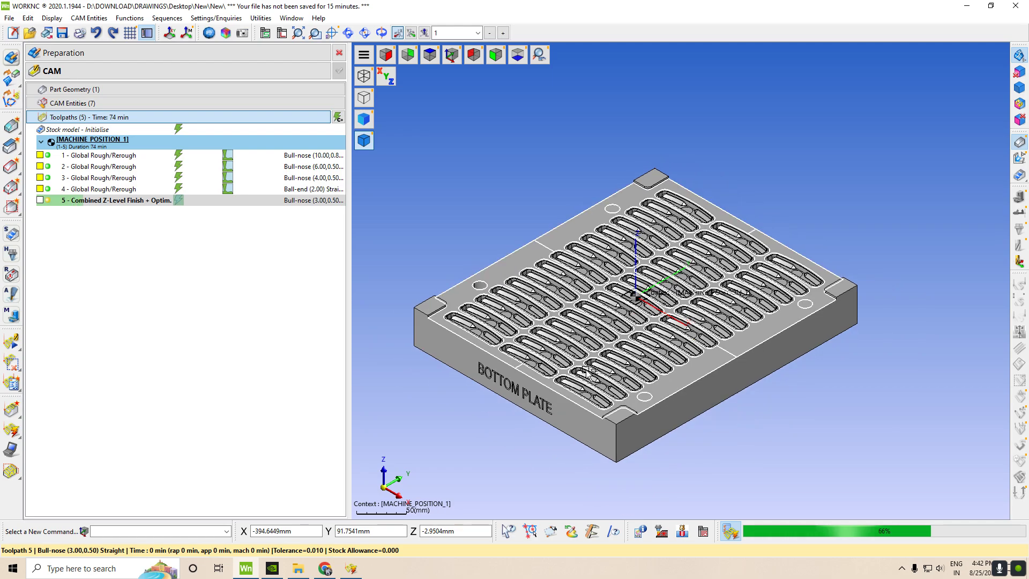
pyautogui.scroll(1, 557, 378)
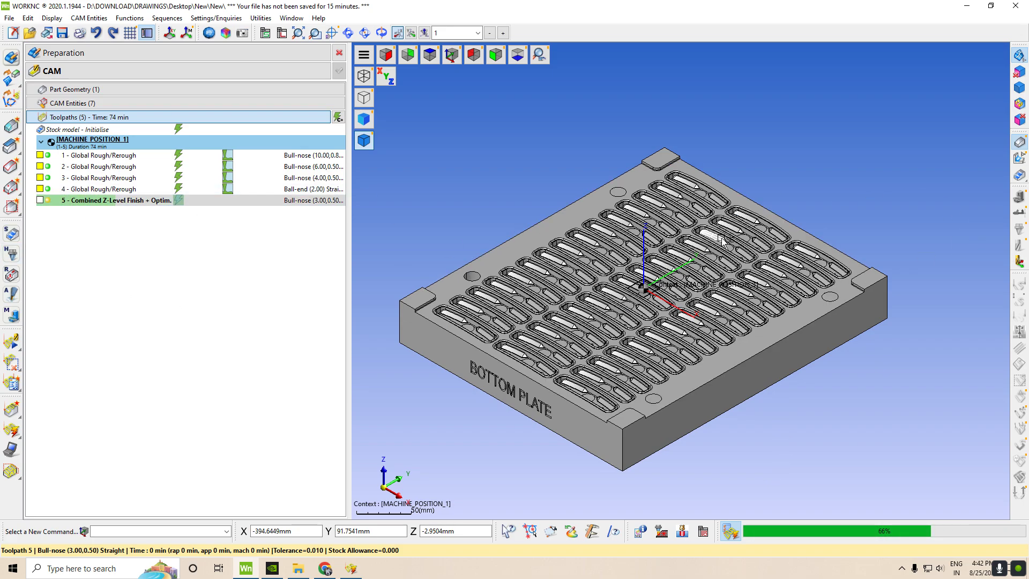
pyautogui.scroll(-1, 533, 347)
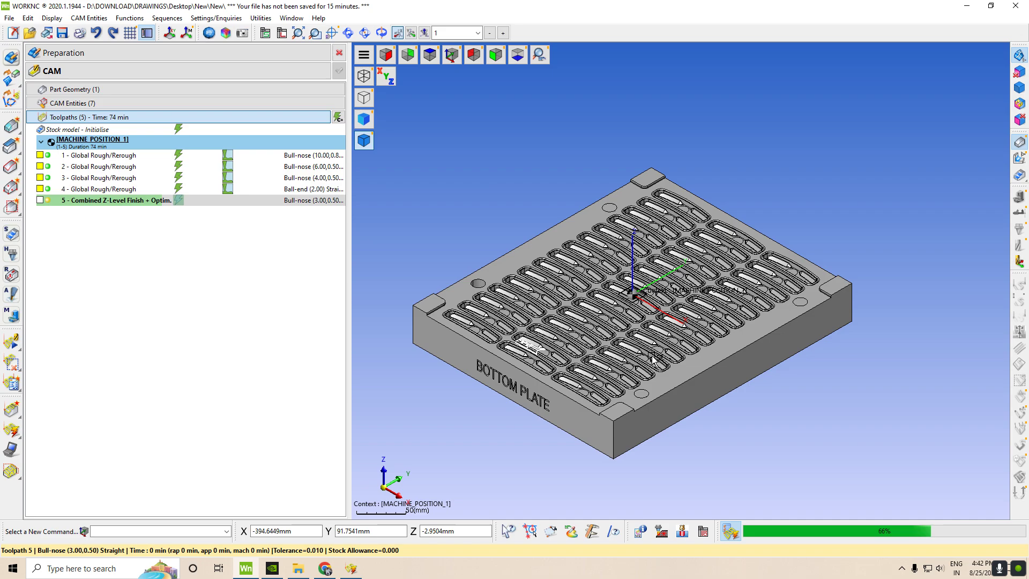
pyautogui.click(40, 189)
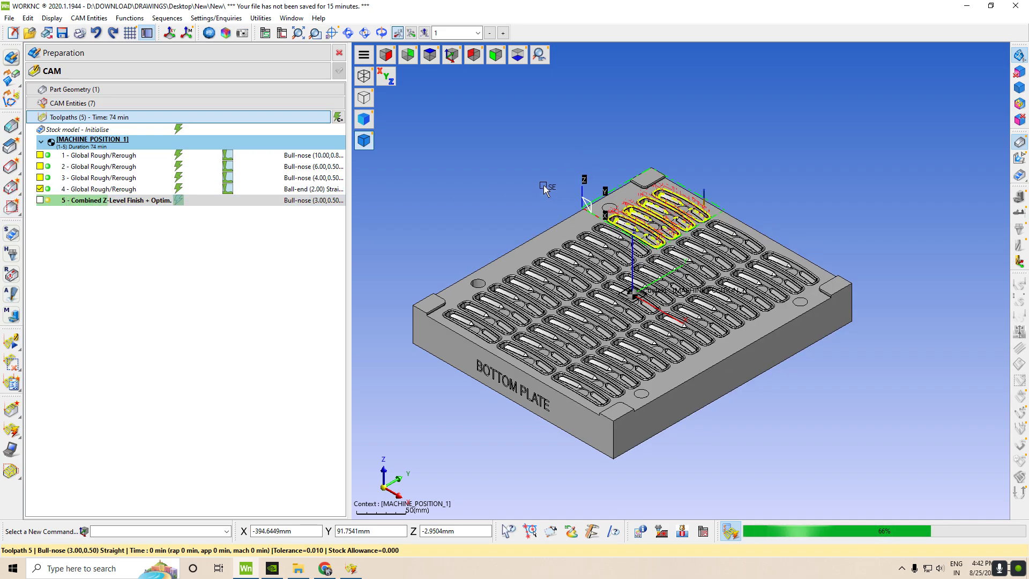
pyautogui.scroll(8, 643, 206)
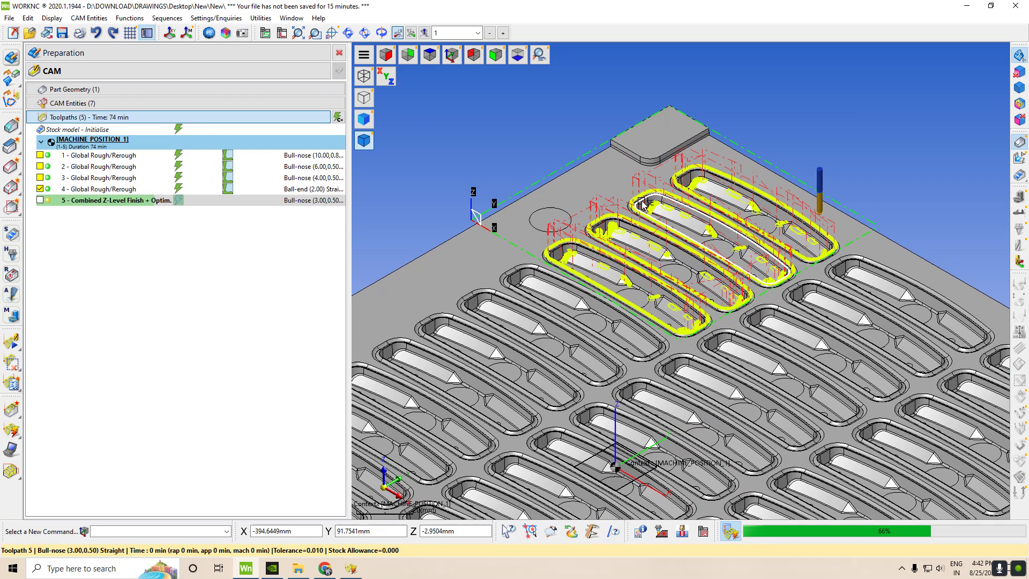
# - Hide the displayed cutter paths of the fourth toolpath, the Ball-end (2.00) Global Rough/Rerough, on the bottom plate
pyautogui.scroll(2, 643, 205)
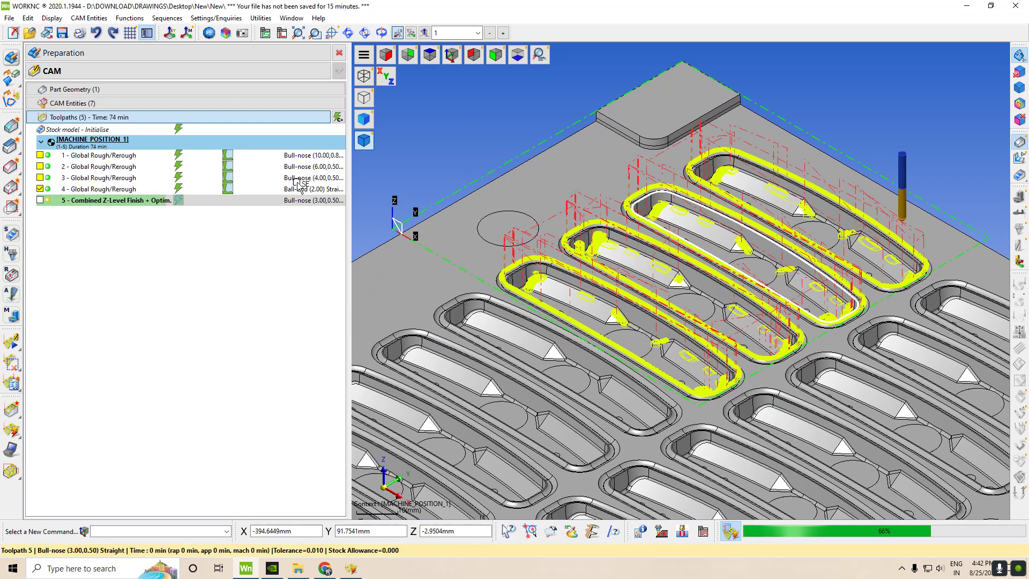
pyautogui.click(40, 189)
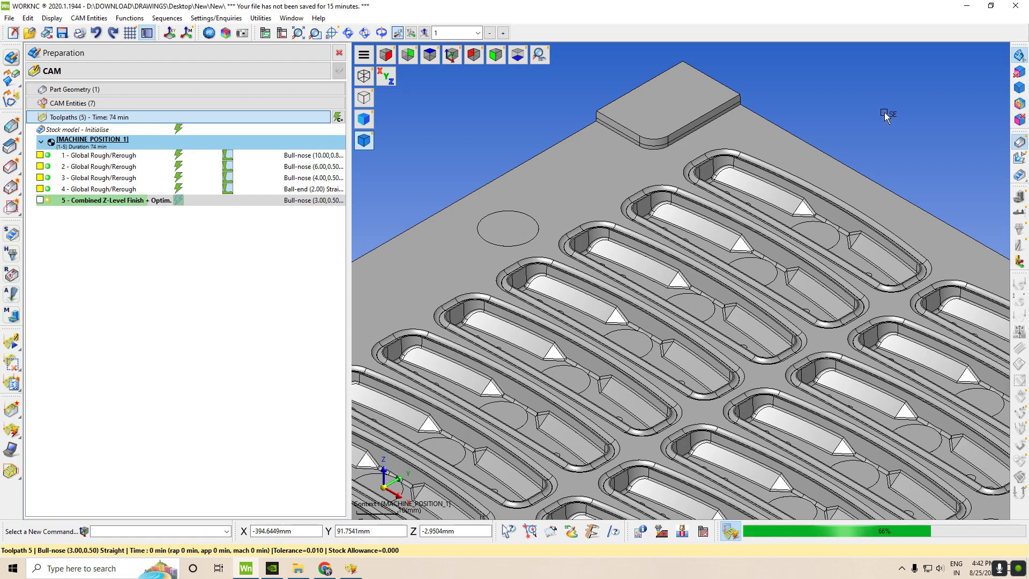
pyautogui.scroll(-3, 925, 277)
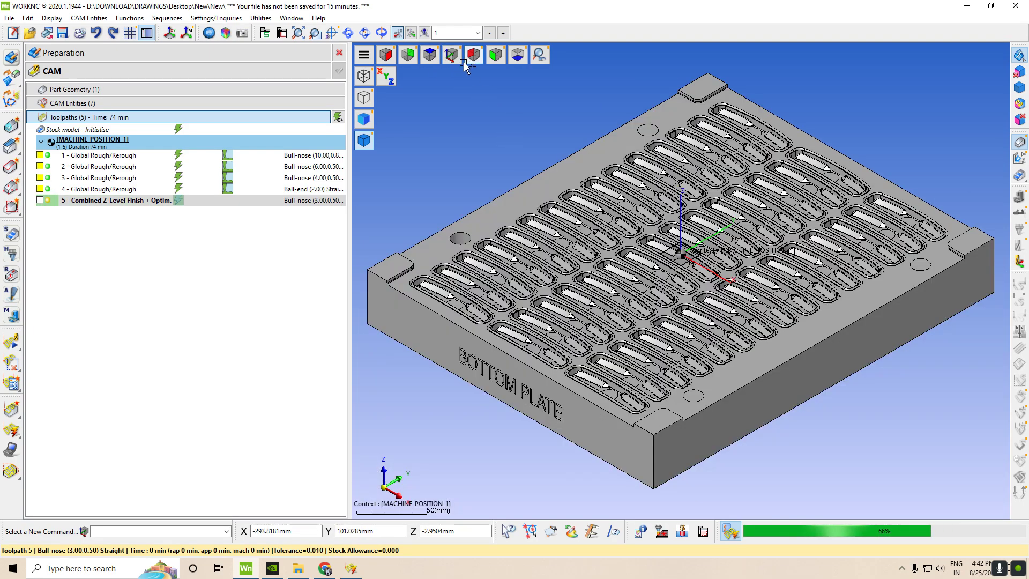
pyautogui.click(464, 62)
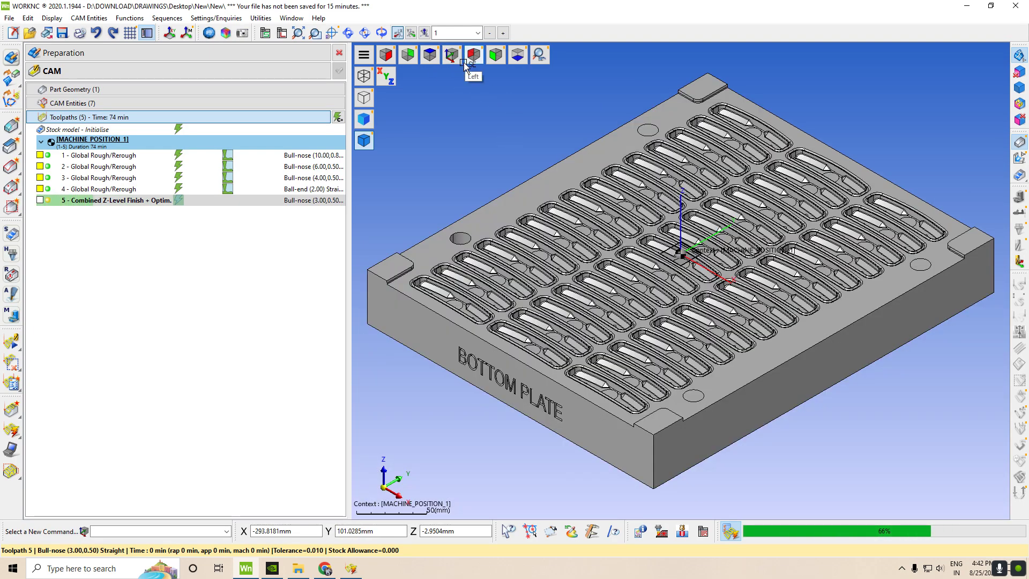
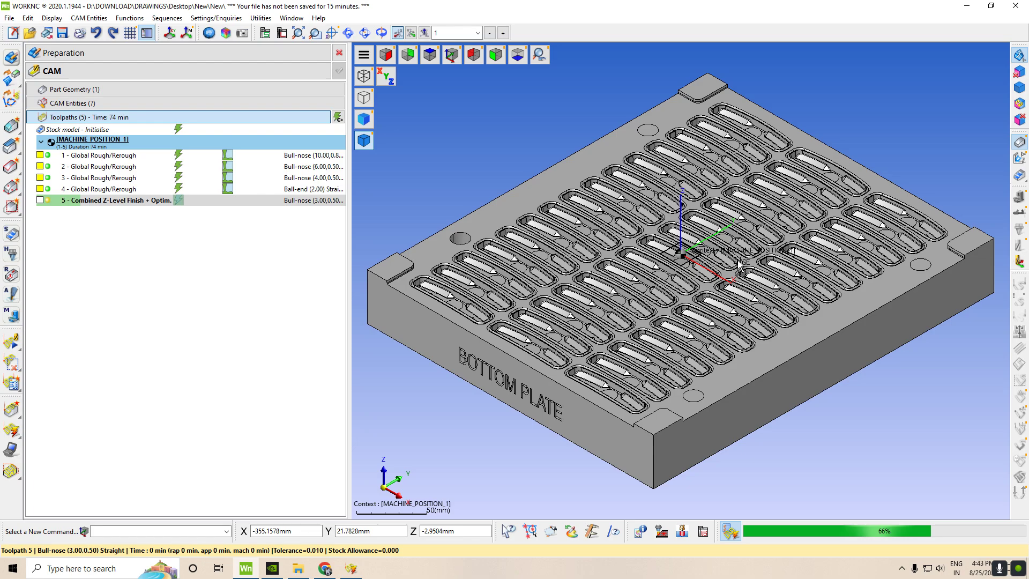
pyautogui.click(450, 54)
pyautogui.scroll(4, 982, 142)
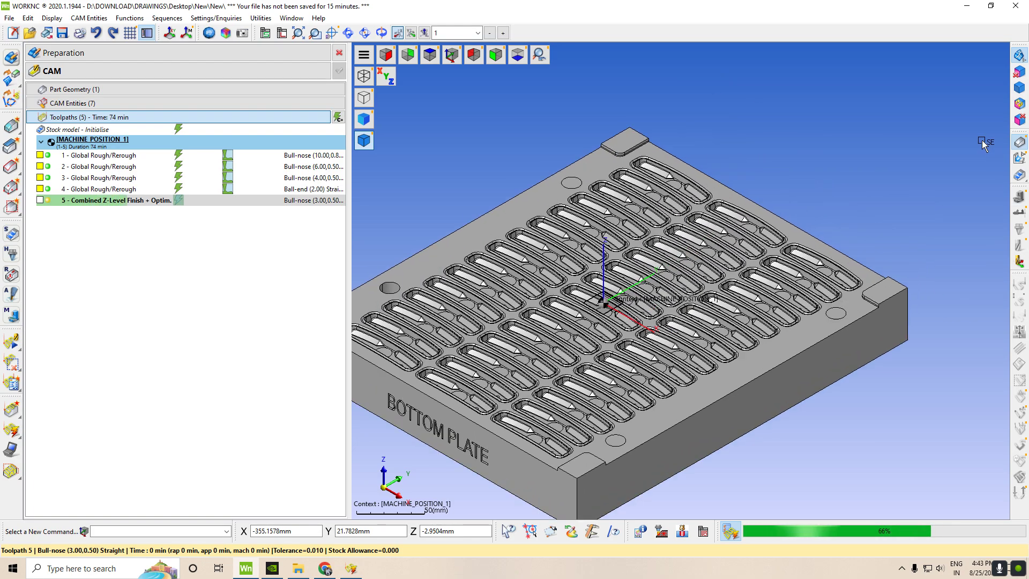
pyautogui.scroll(-3, 802, 170)
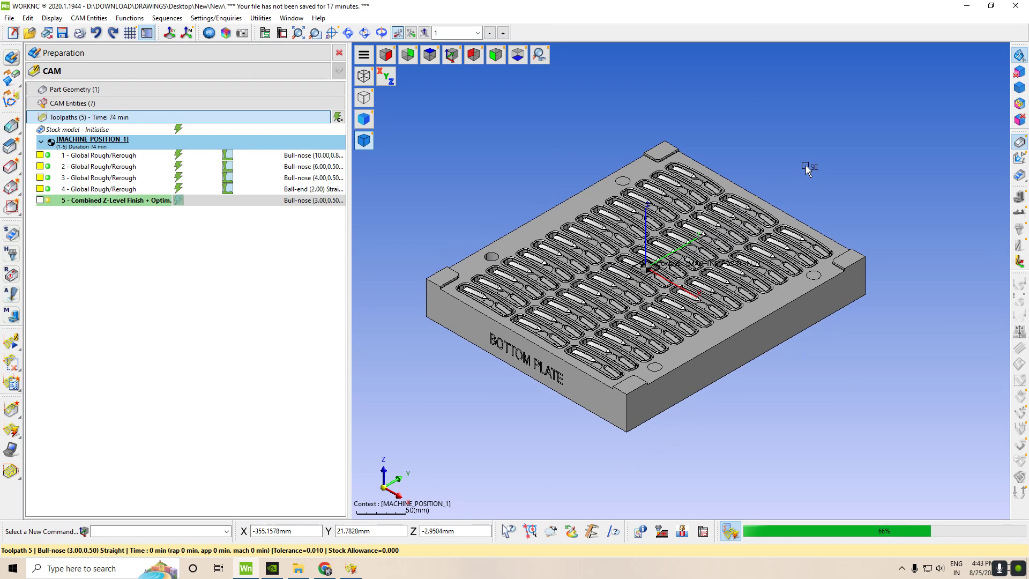
pyautogui.scroll(2, 805, 165)
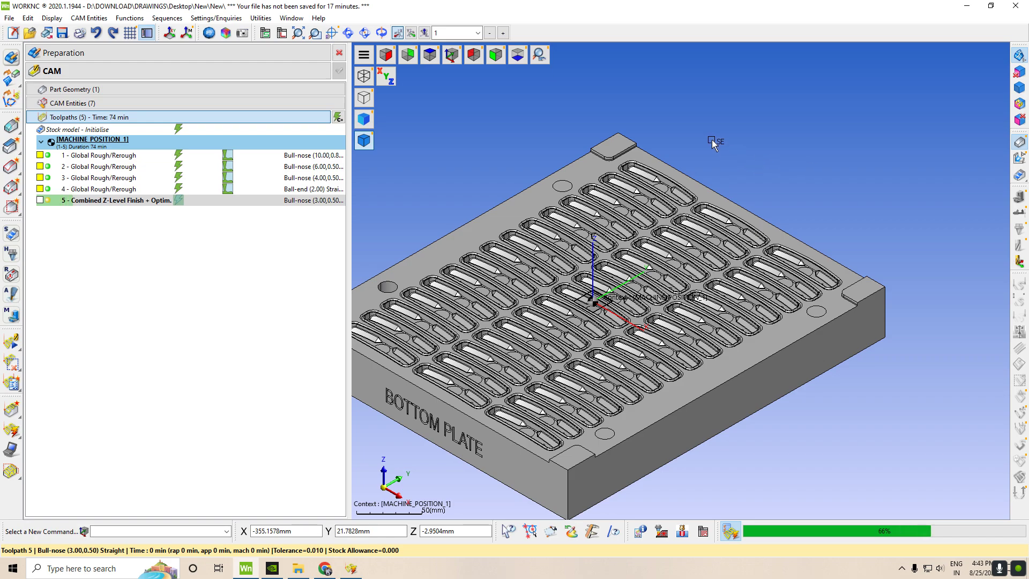
pyautogui.scroll(1, 711, 139)
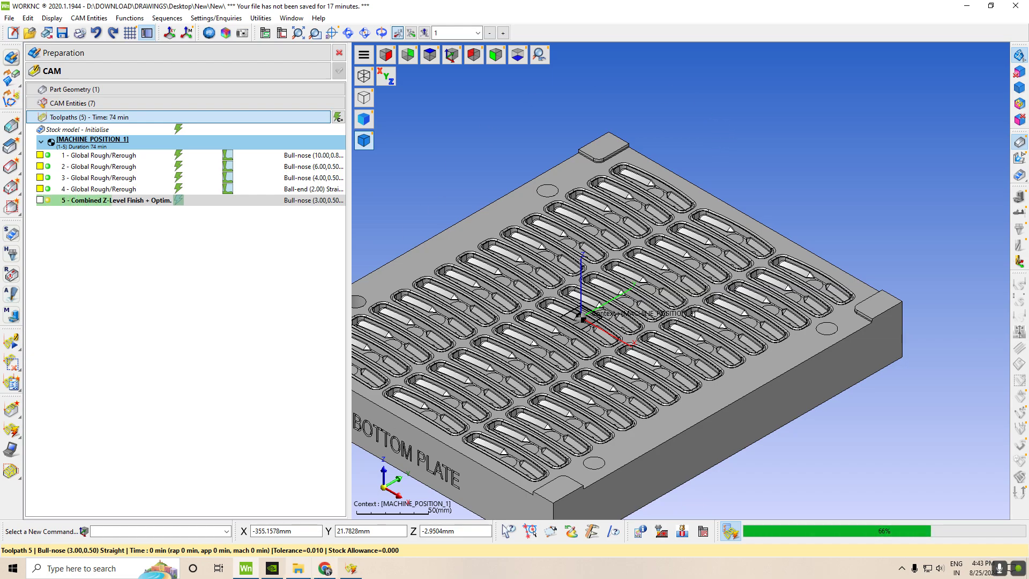
# - Check the progress of the toolpath 5 calculation and widen the toolpath list to show the full cutter descriptions
pyautogui.click(353, 569)
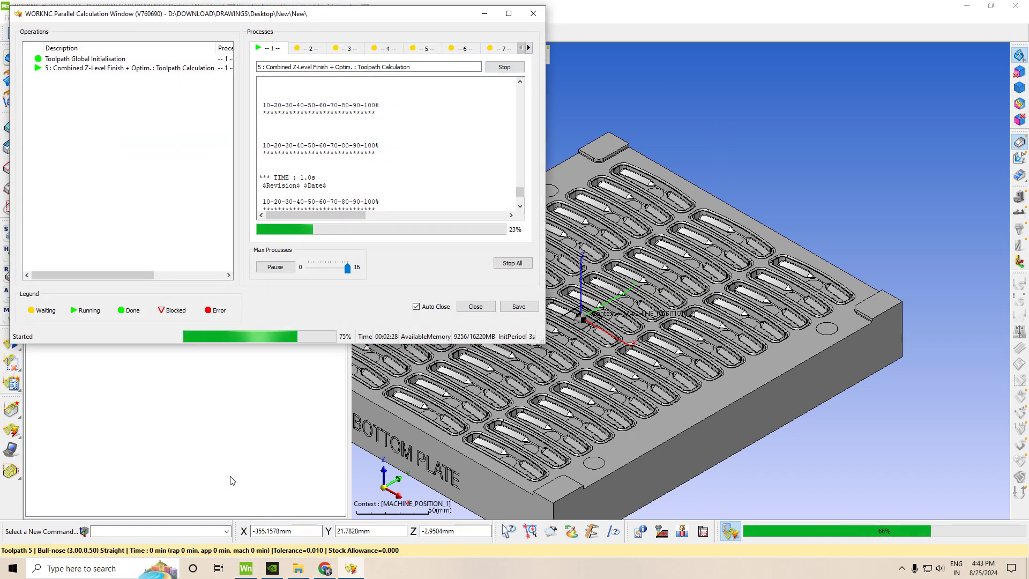
pyautogui.click(487, 12)
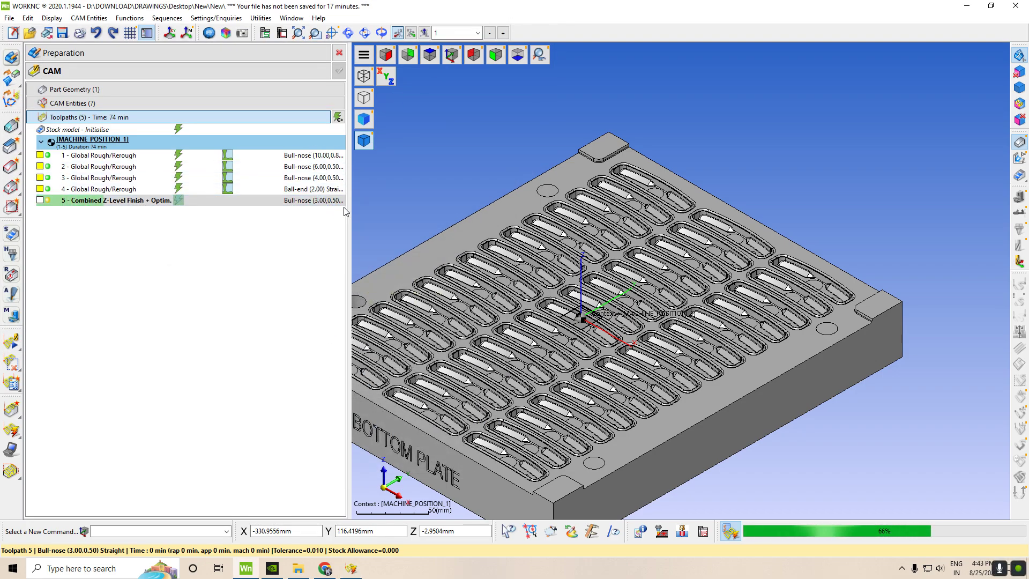
pyautogui.moveTo(347, 220); pyautogui.dragTo(387, 221)
pyautogui.scroll(-4, 472, 316)
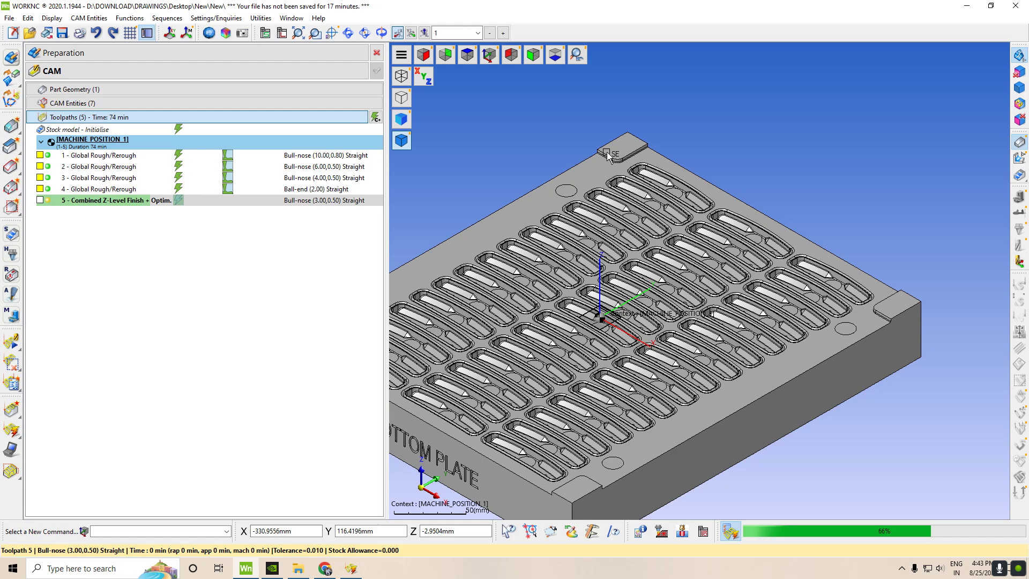
pyautogui.scroll(1, 533, 317)
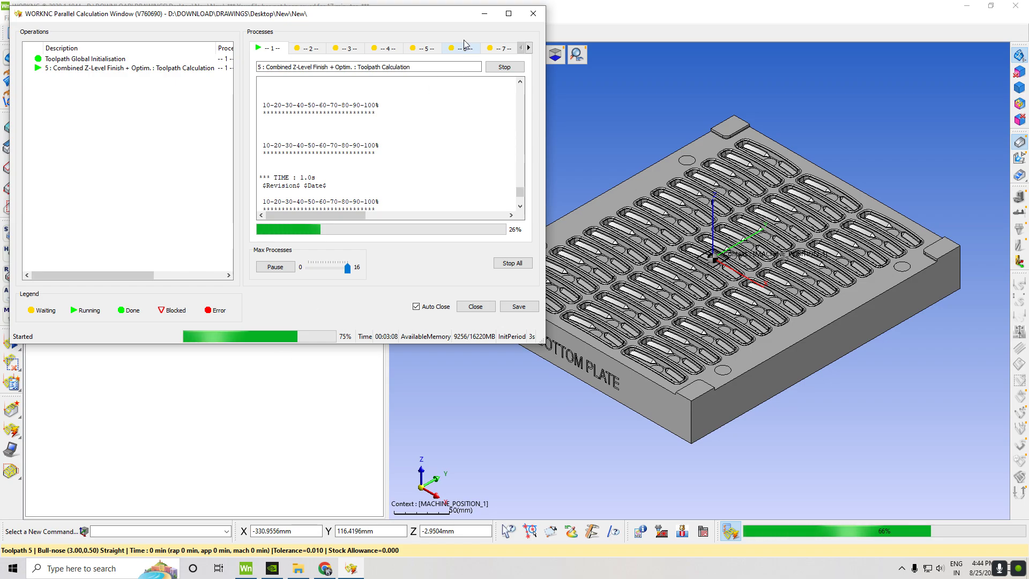
pyautogui.click(484, 16)
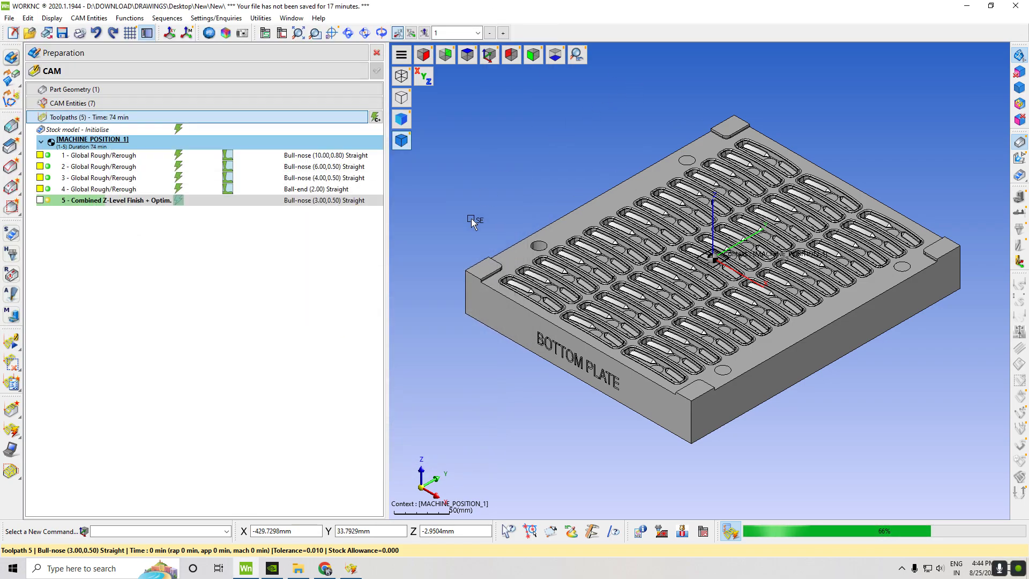
# - Stop the running calculation of toolpath 5, Combined Z-Level Finish + Optim., and dismiss the calculation report
pyautogui.click(468, 55)
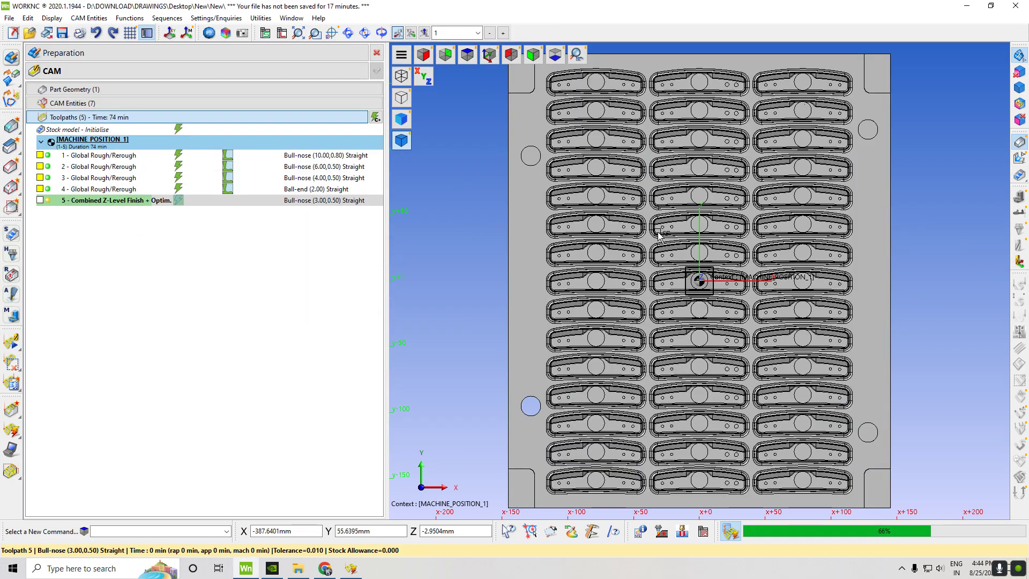
pyautogui.click(488, 55)
pyautogui.scroll(3, 697, 206)
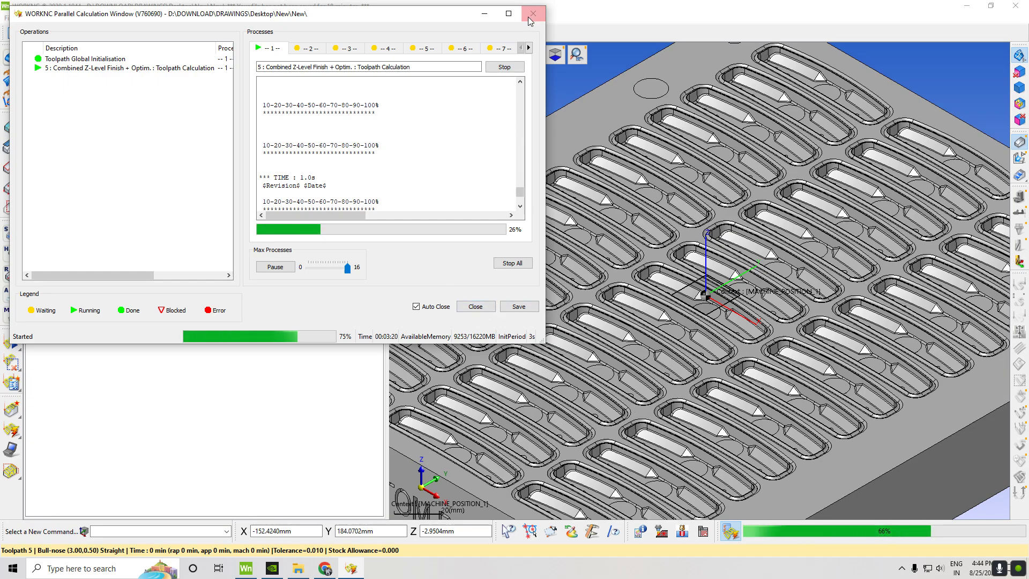
pyautogui.click(476, 307)
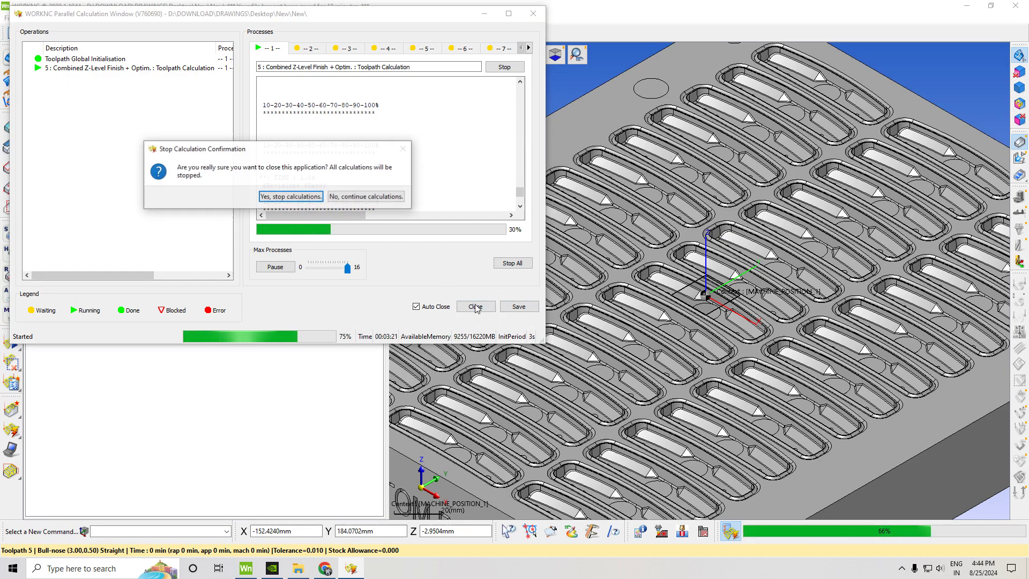
pyautogui.click(291, 196)
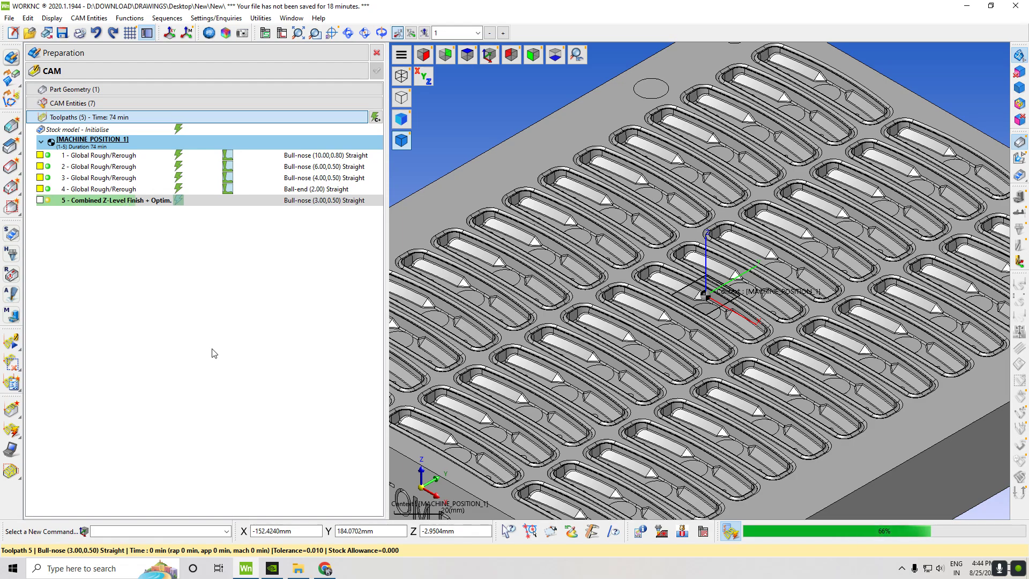
pyautogui.scroll(-2, 697, 387)
pyautogui.scroll(-3, 647, 425)
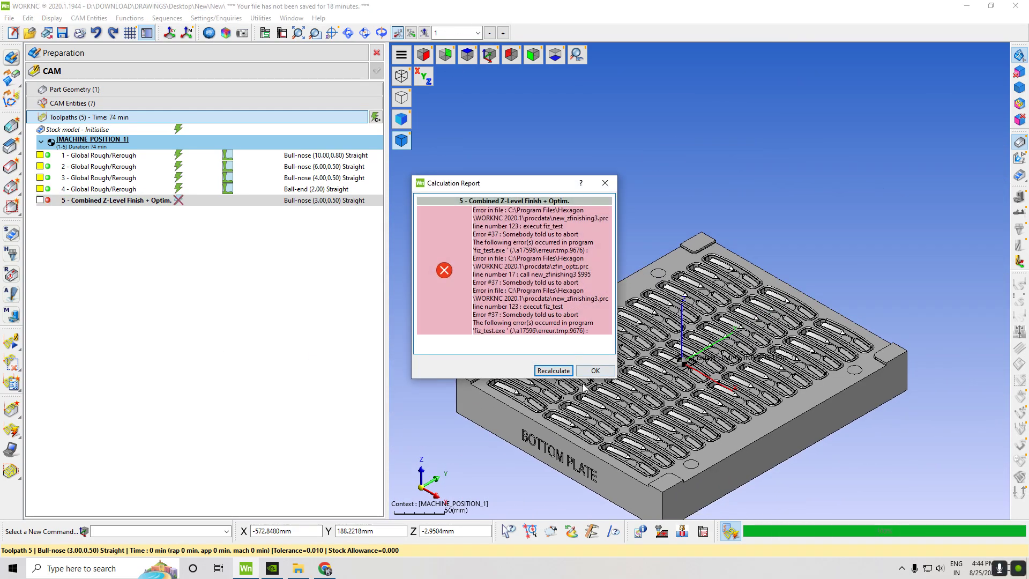
pyautogui.click(595, 370)
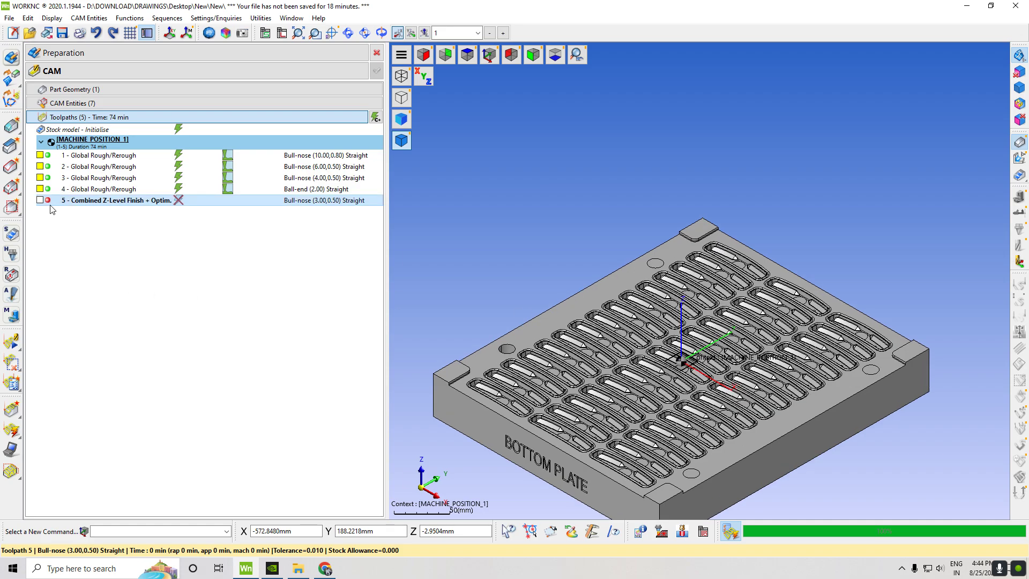
# - Open the parameters of toolpath 5 and its boundary curve selection, with the plate seen from above
pyautogui.doubleClick(49, 203)
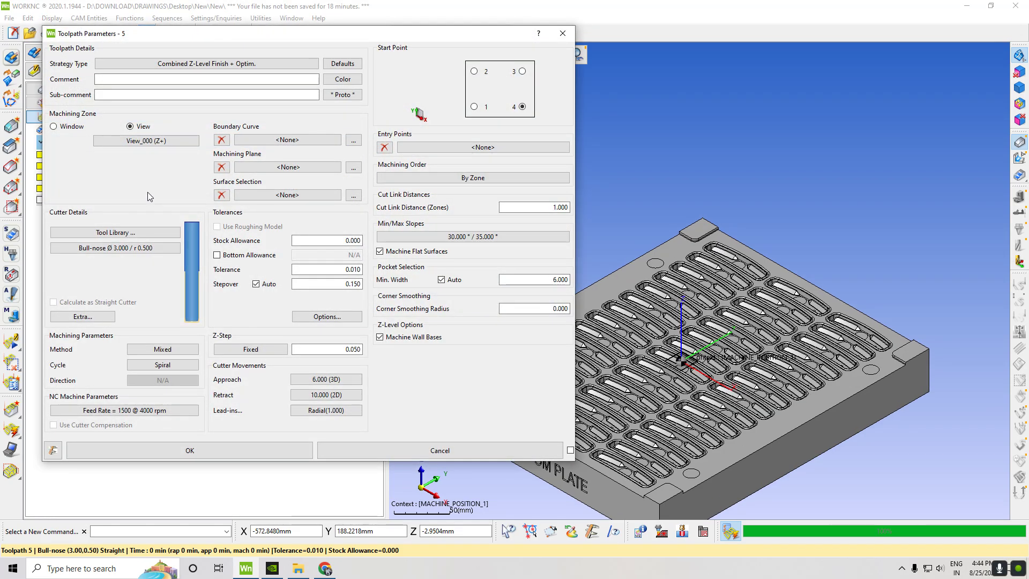
pyautogui.click(283, 141)
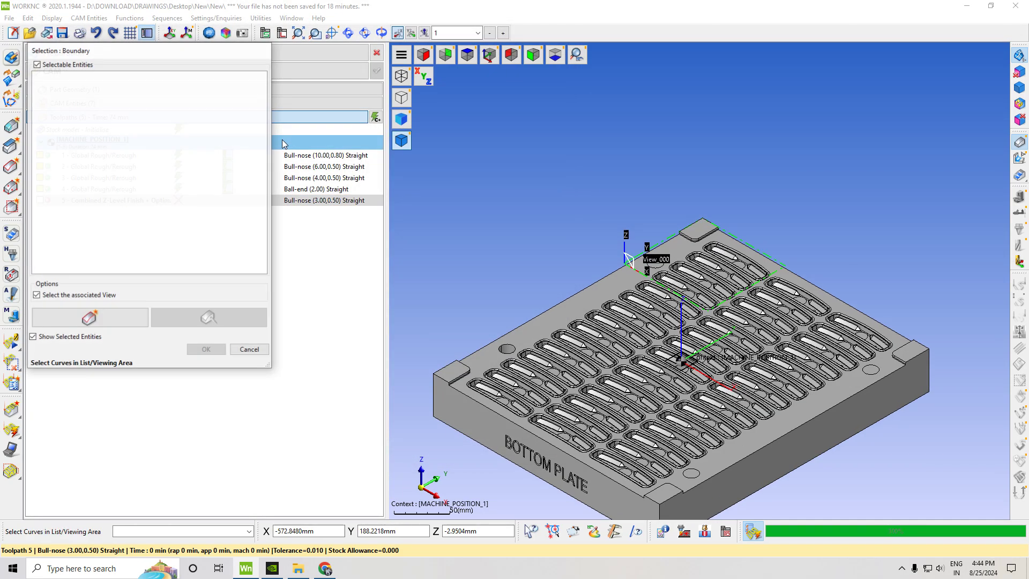
pyautogui.click(474, 60)
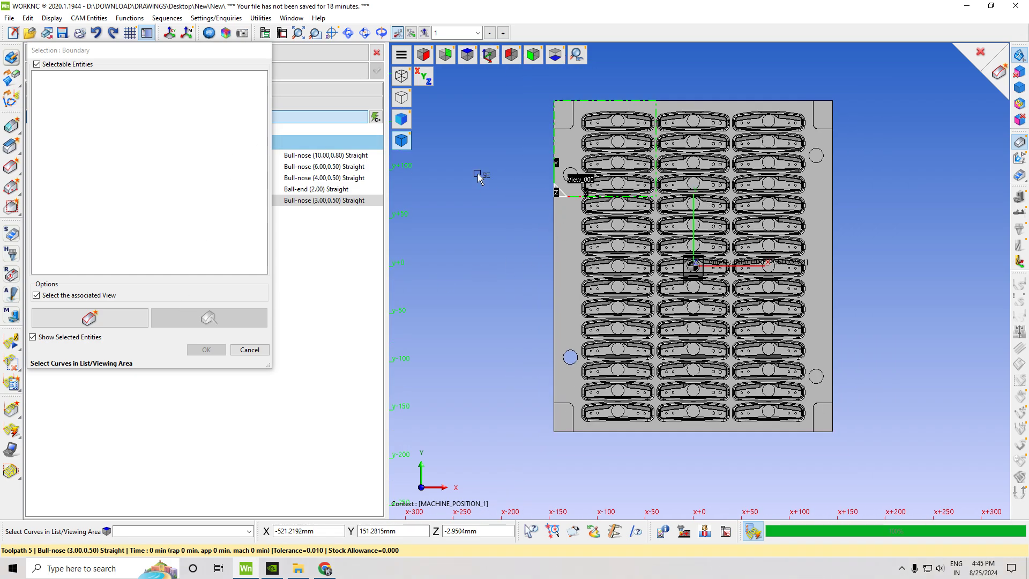
pyautogui.rightClick(478, 177)
pyautogui.click(482, 181)
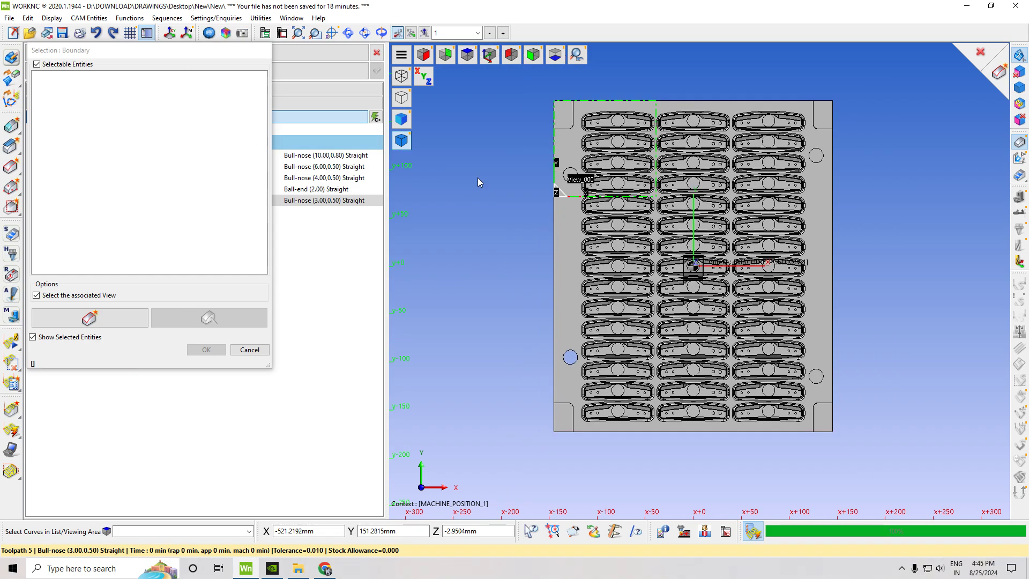
pyautogui.click(555, 101)
pyautogui.click(76, 71)
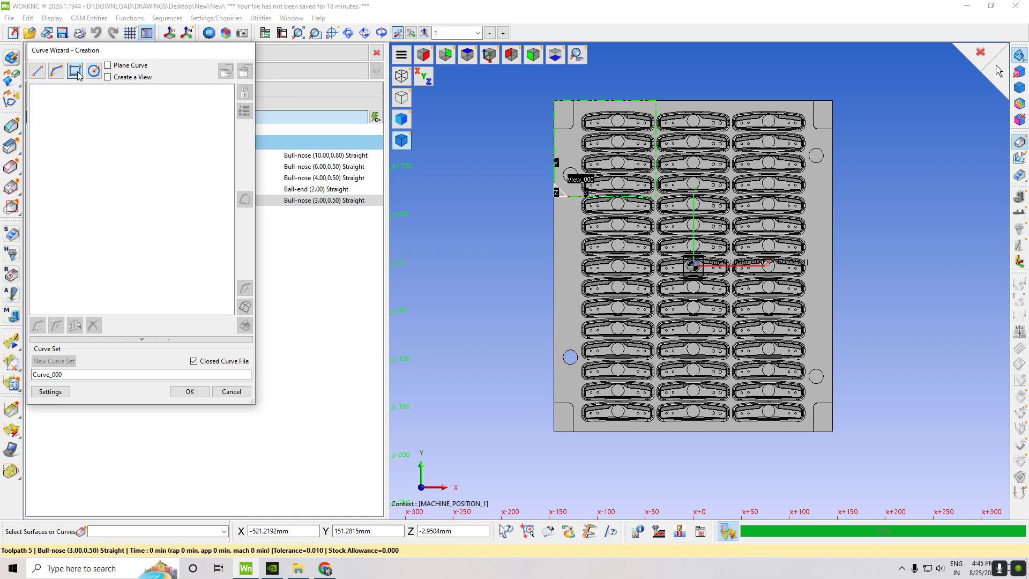
pyautogui.click(556, 102)
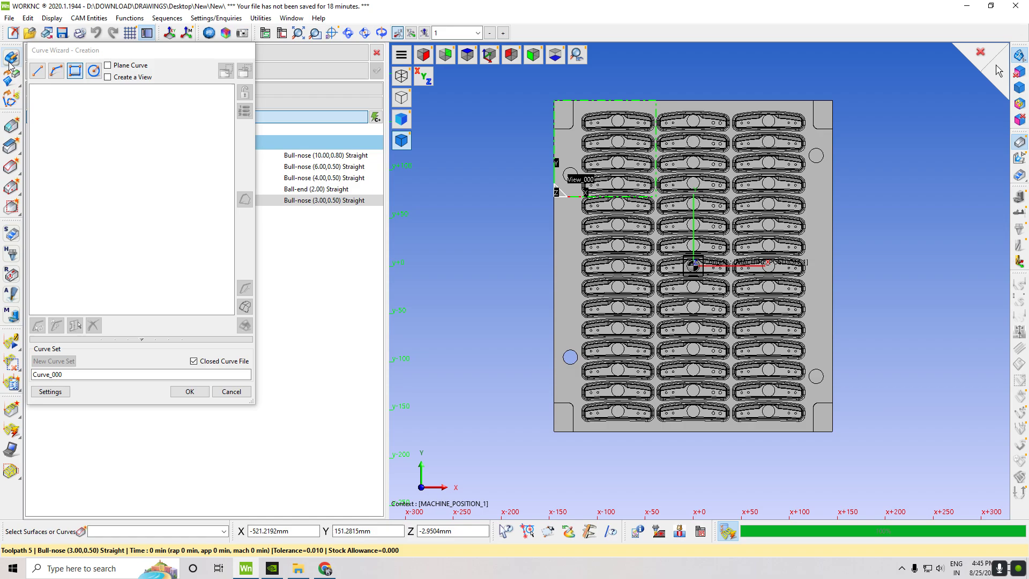
pyautogui.click(83, 70)
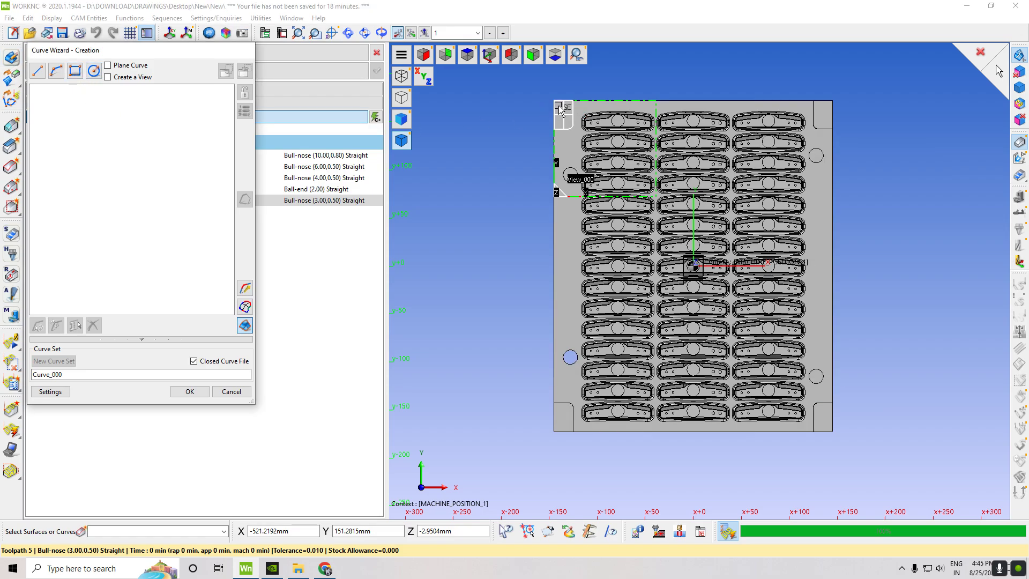
pyautogui.click(555, 102)
pyautogui.press('Escape')
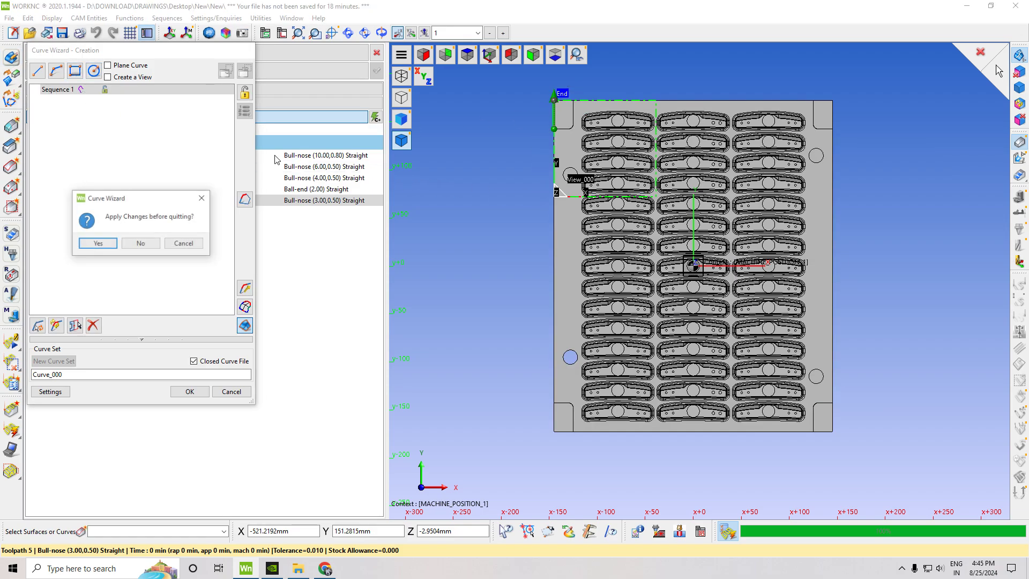
pyautogui.click(140, 244)
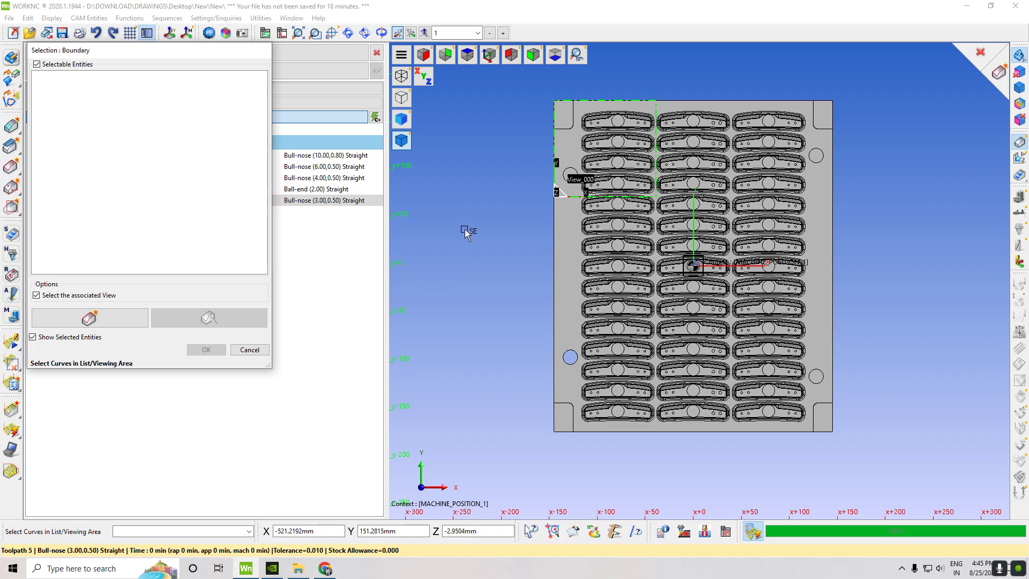
# - Create a closed rectangular boundary curve along the View_000 outline, from the plate's upper-left corner to the view's opposite corner, and assign it to toolpath 5
pyautogui.rightClick(464, 229)
pyautogui.click(504, 238)
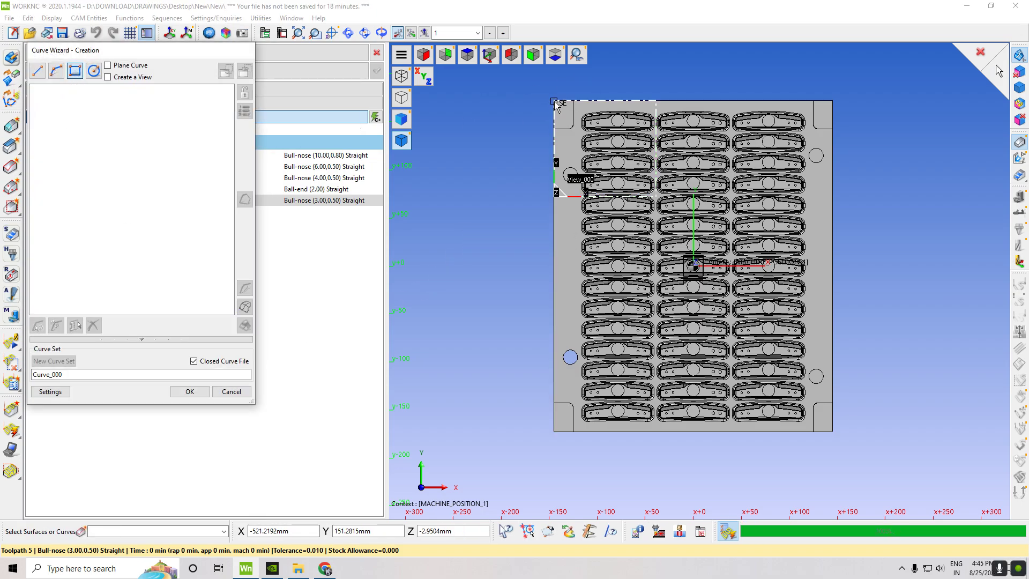
pyautogui.click(554, 102)
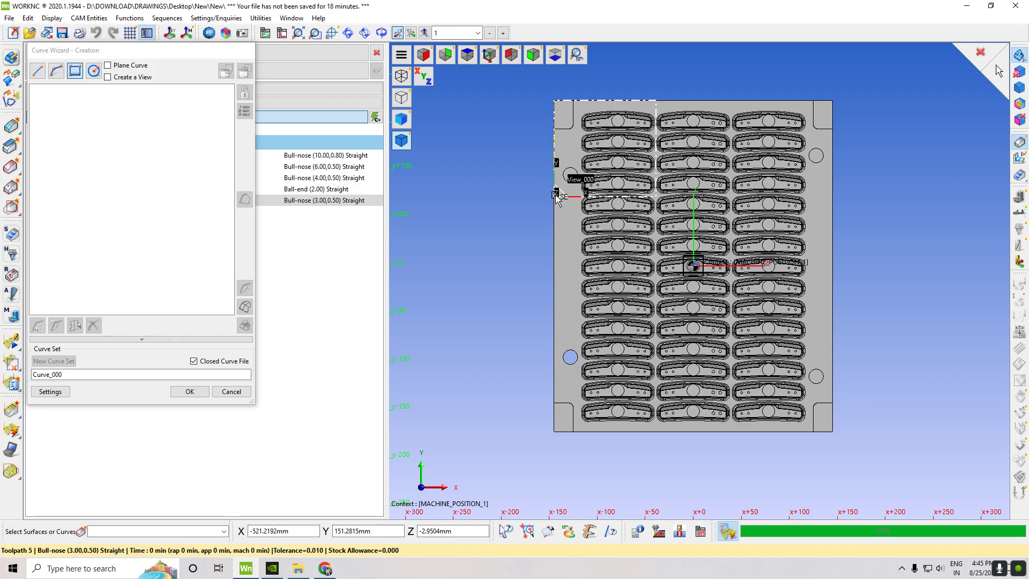
pyautogui.click(658, 195)
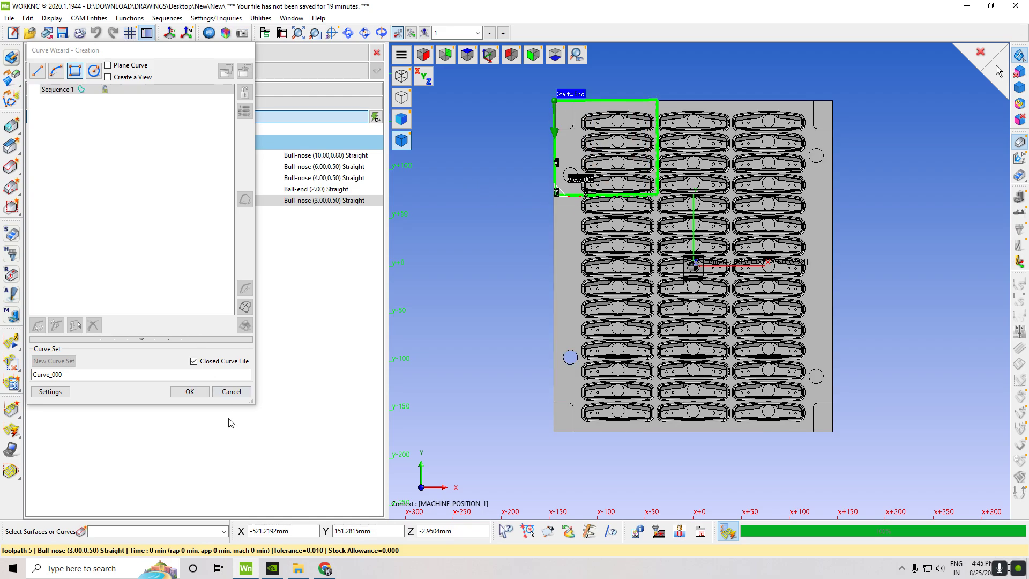
pyautogui.click(207, 392)
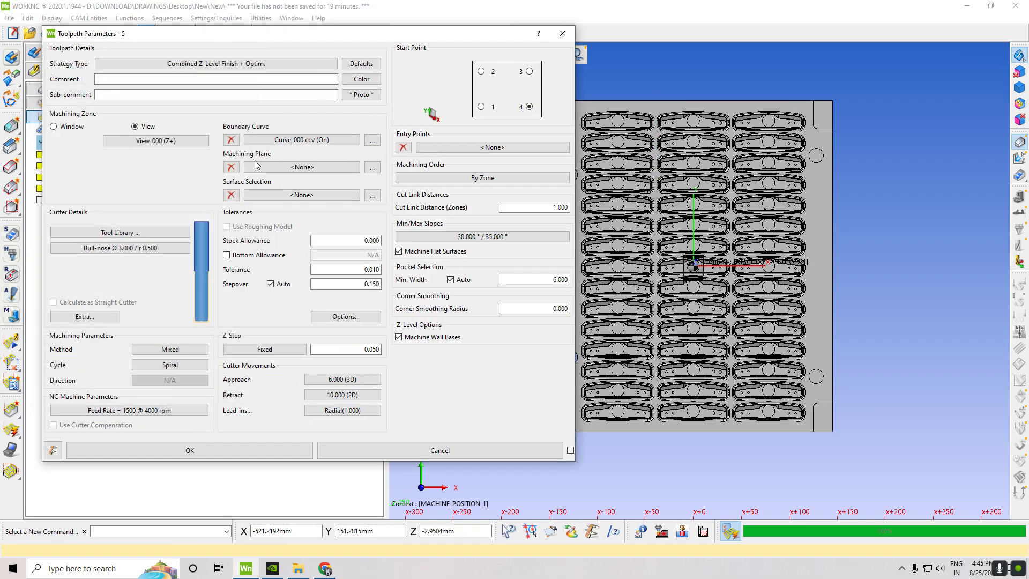
# - Limit toolpath 5's machining zone in Z over surfaces and holes, taking the plane's Z level from a pocket on the plate
pyautogui.click(371, 168)
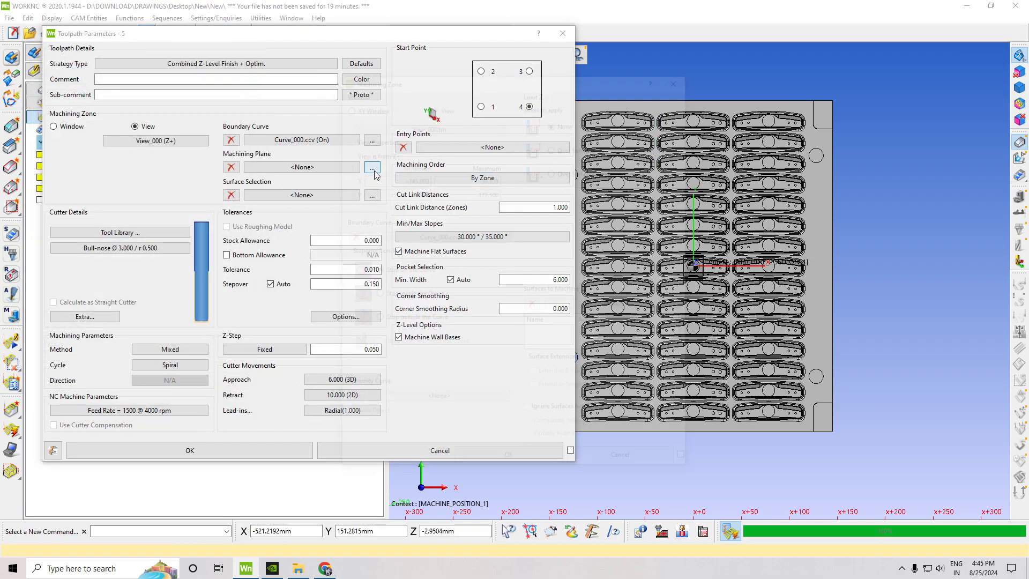
pyautogui.click(556, 171)
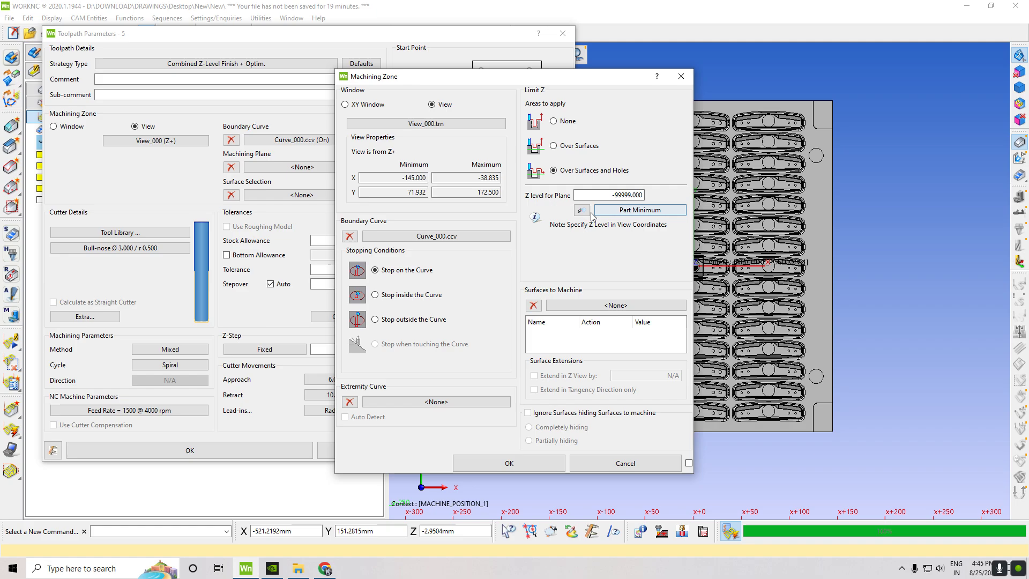
pyautogui.click(589, 212)
pyautogui.click(491, 57)
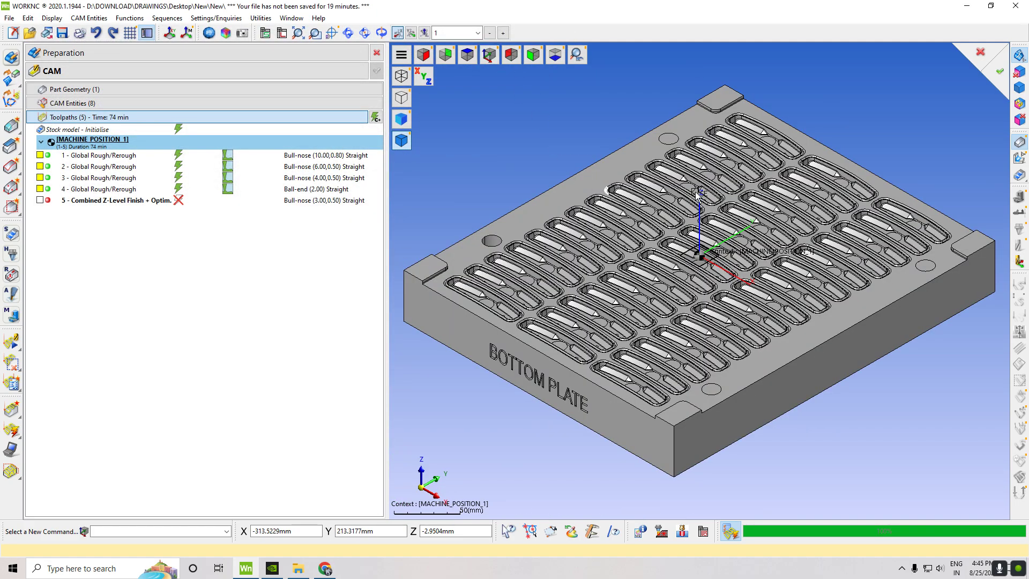
pyautogui.scroll(5, 656, 223)
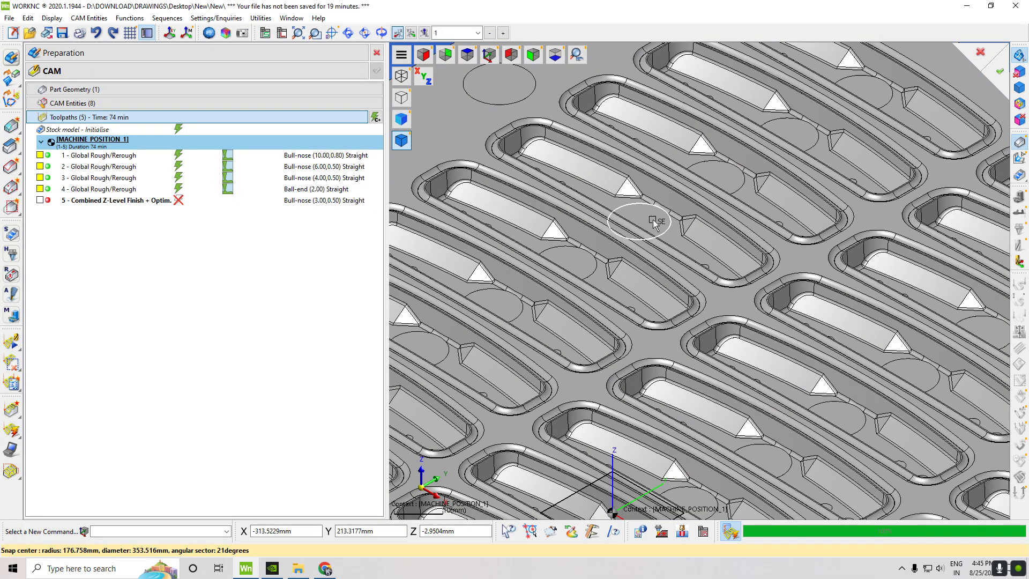
pyautogui.click(772, 194)
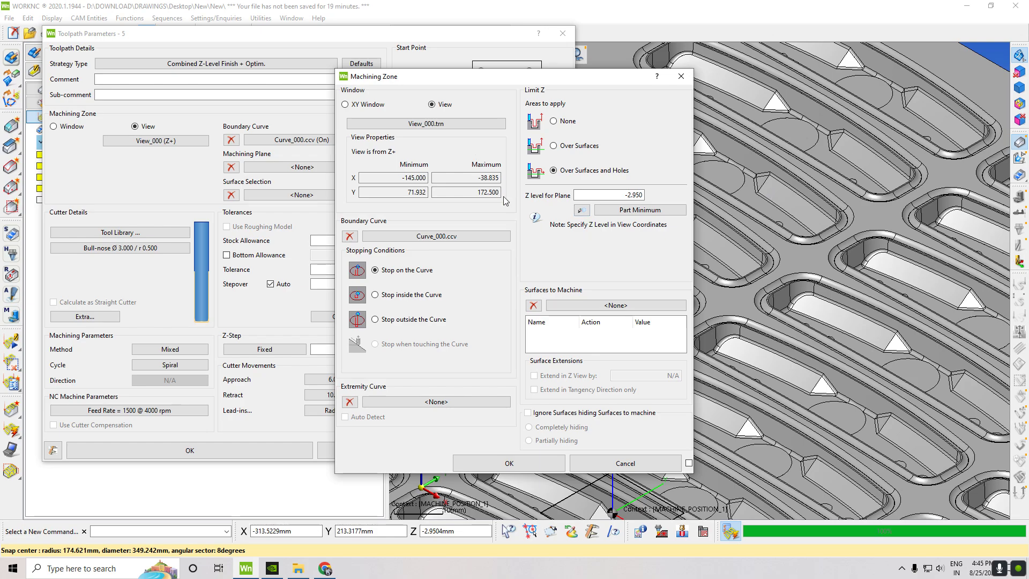
# - Set the Z level for the plane to -3.000 and accept the machining zone and toolpath 5 parameters
pyautogui.press('BackSpace')
pyautogui.write('-0.000')
pyautogui.moveTo(603, 195); pyautogui.dragTo(730, 218)
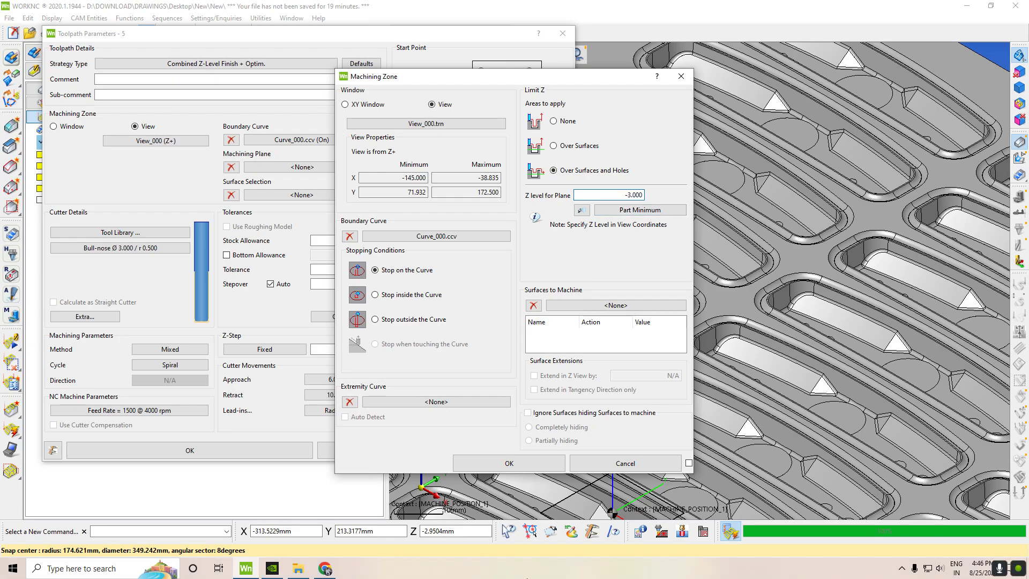
pyautogui.click(540, 458)
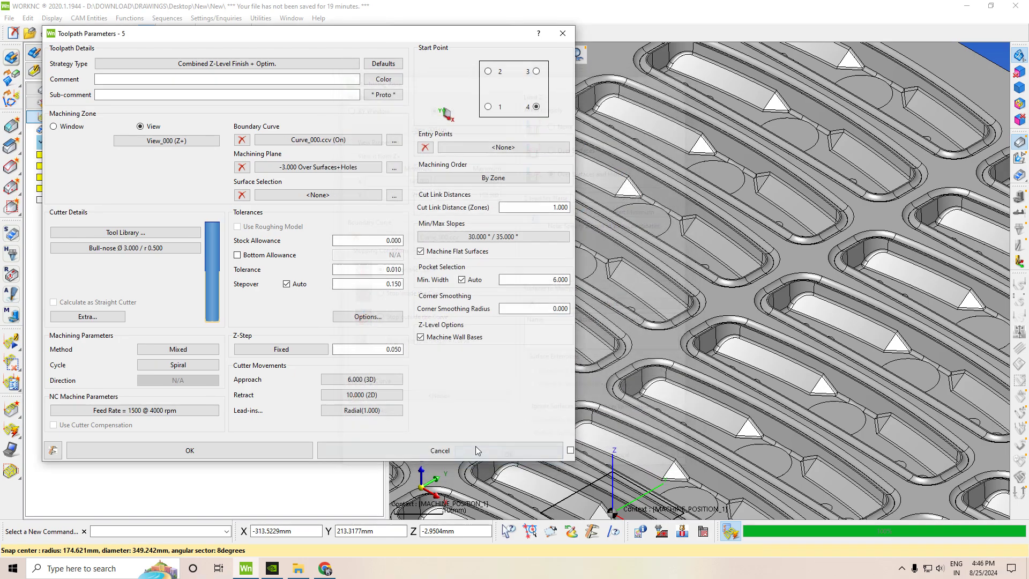
pyautogui.click(274, 449)
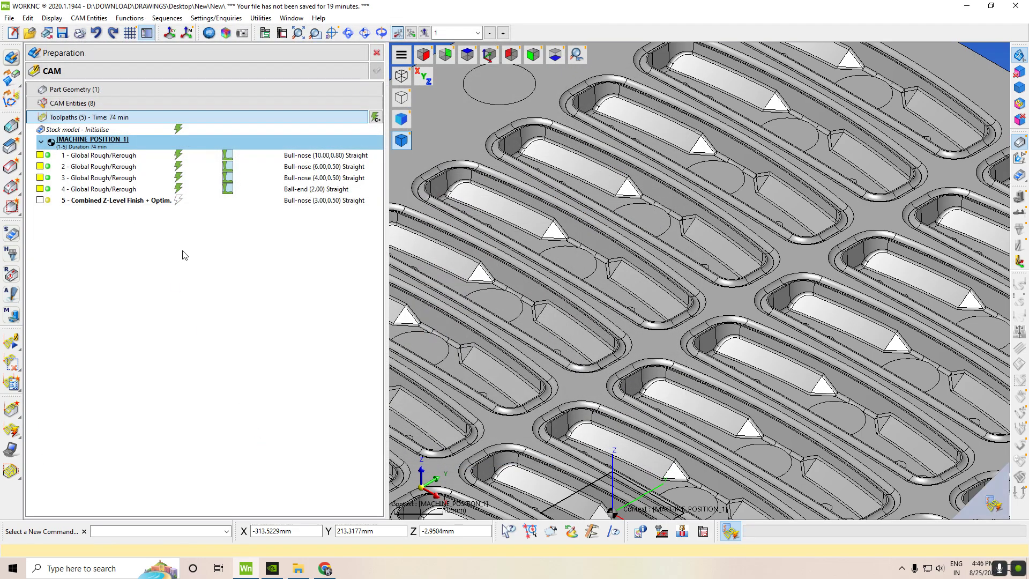
# - Start calculating toolpath 5, minimize the calculation window and show the plate in isometric view
pyautogui.click(993, 504)
pyautogui.rightClick(992, 504)
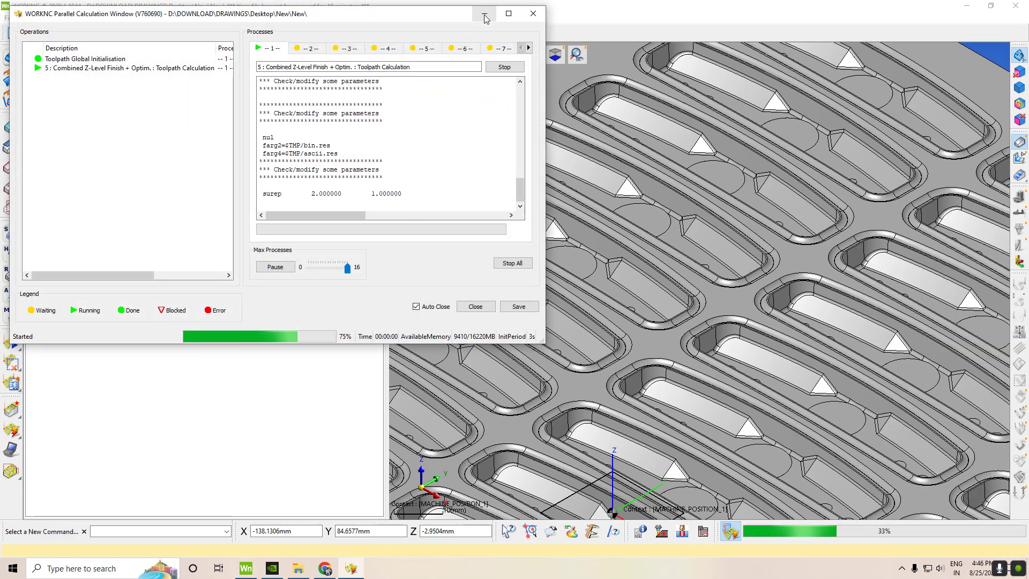
pyautogui.click(482, 14)
pyautogui.click(493, 60)
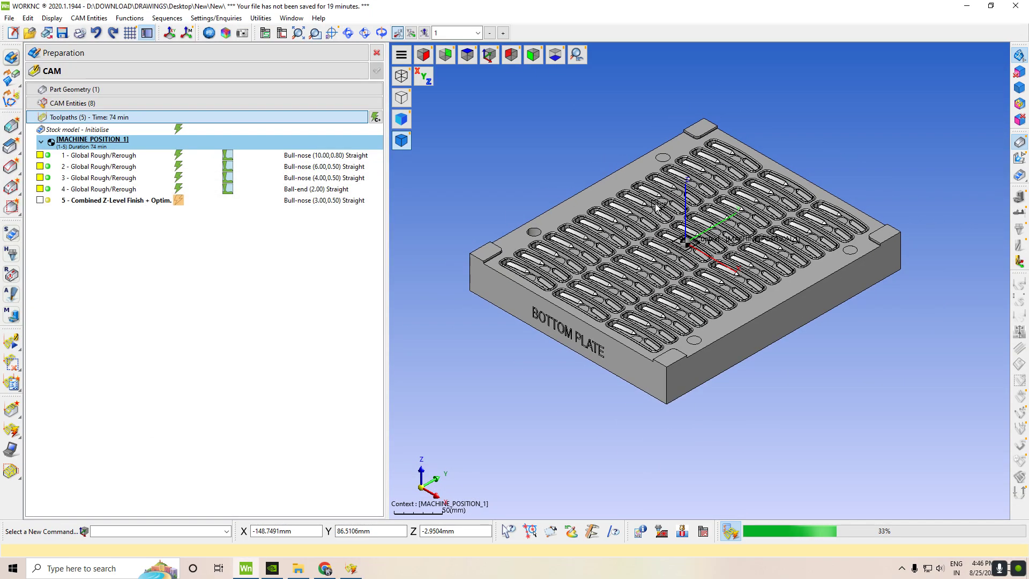
pyautogui.scroll(2, 769, 141)
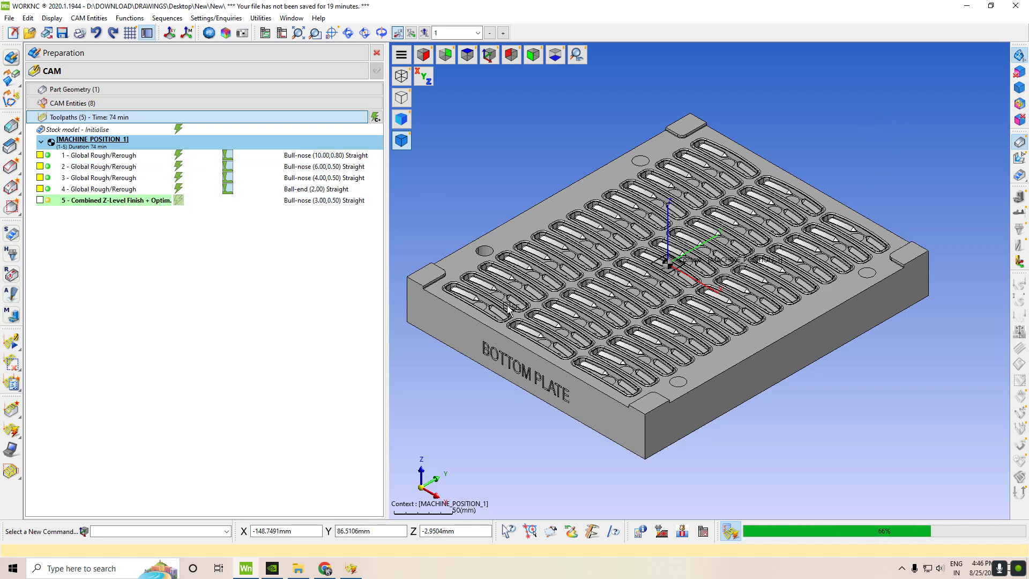
# - Check the calculation progress of toolpath 5 in the Parallel Calculation window until it finishes
pyautogui.click(351, 568)
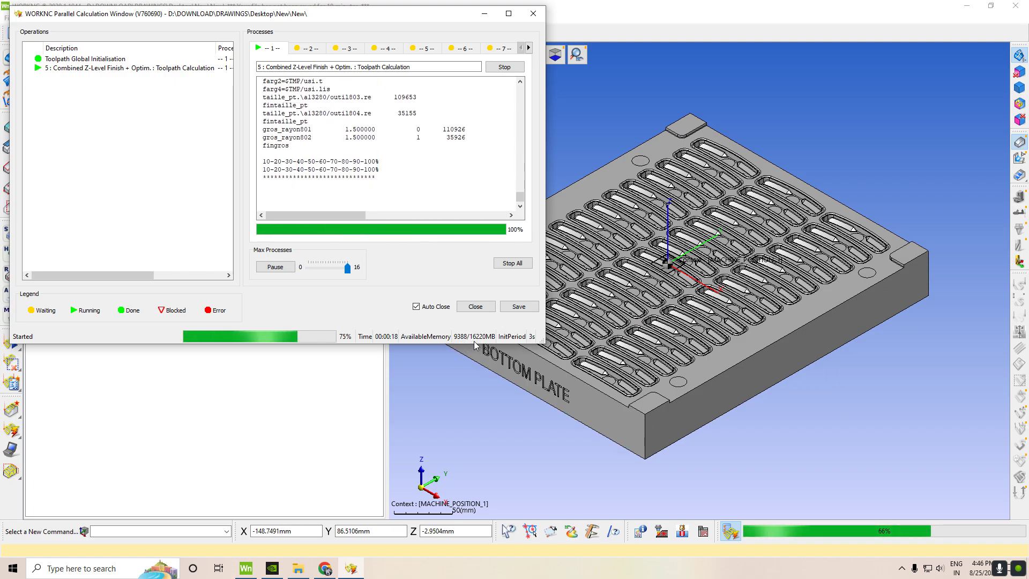
pyautogui.click(485, 18)
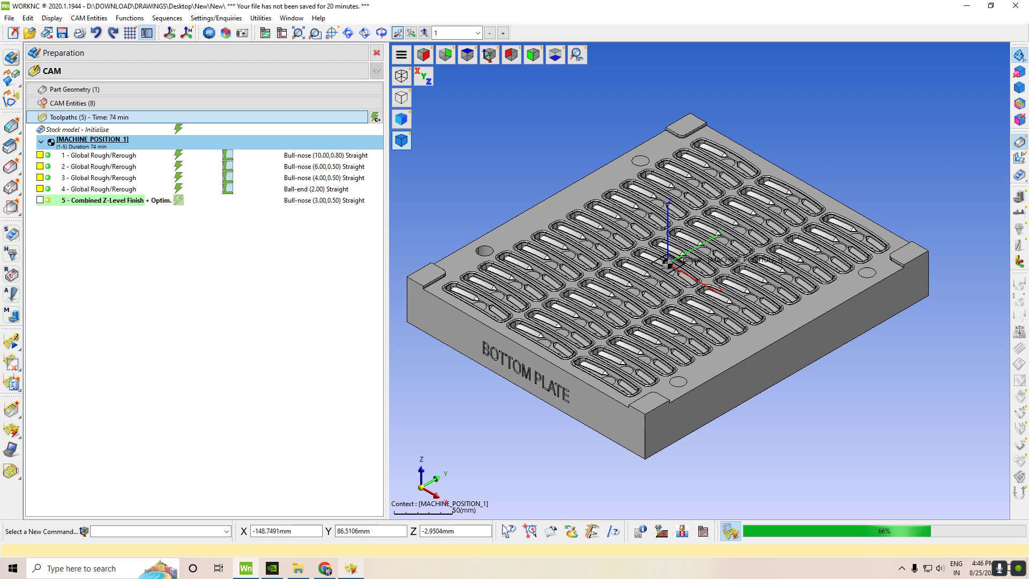
pyautogui.click(349, 570)
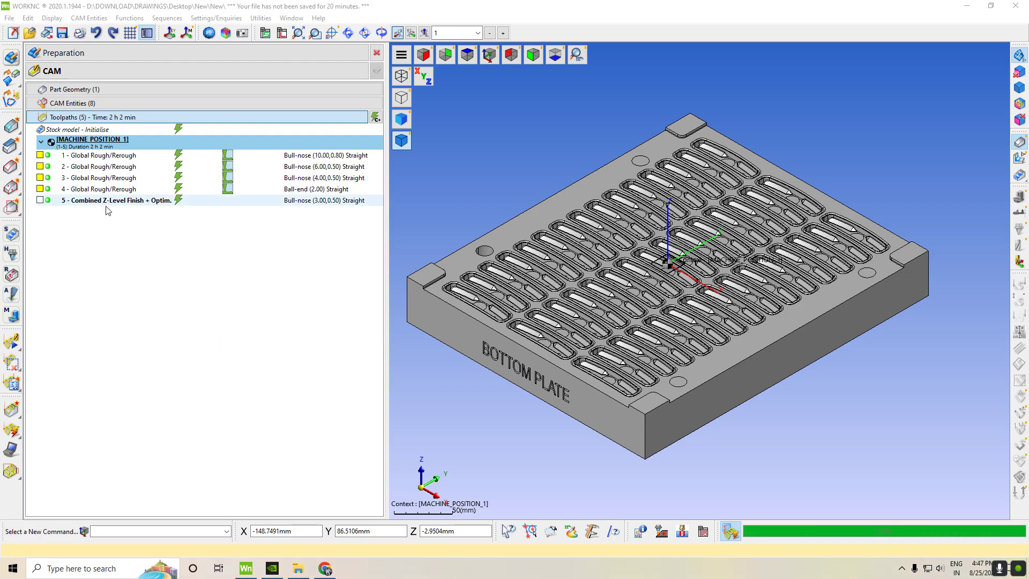
# - Display the calculated toolpath 5 and examine its passes over the pockets and raised corner pad from several angles
pyautogui.click(40, 200)
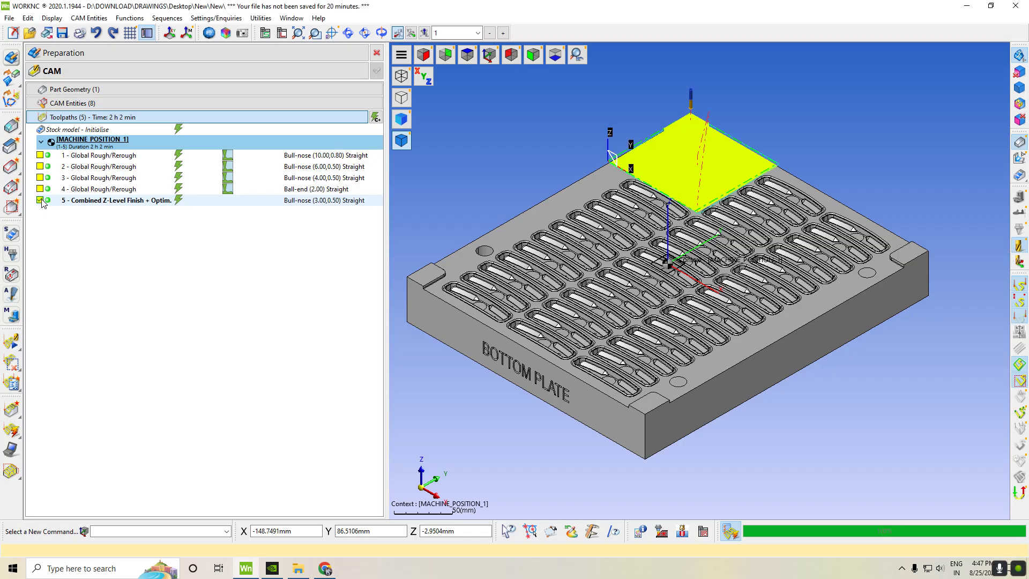
pyautogui.moveTo(802, 148); pyautogui.dragTo(830, 125, button='middle')
pyautogui.scroll(10, 725, 153)
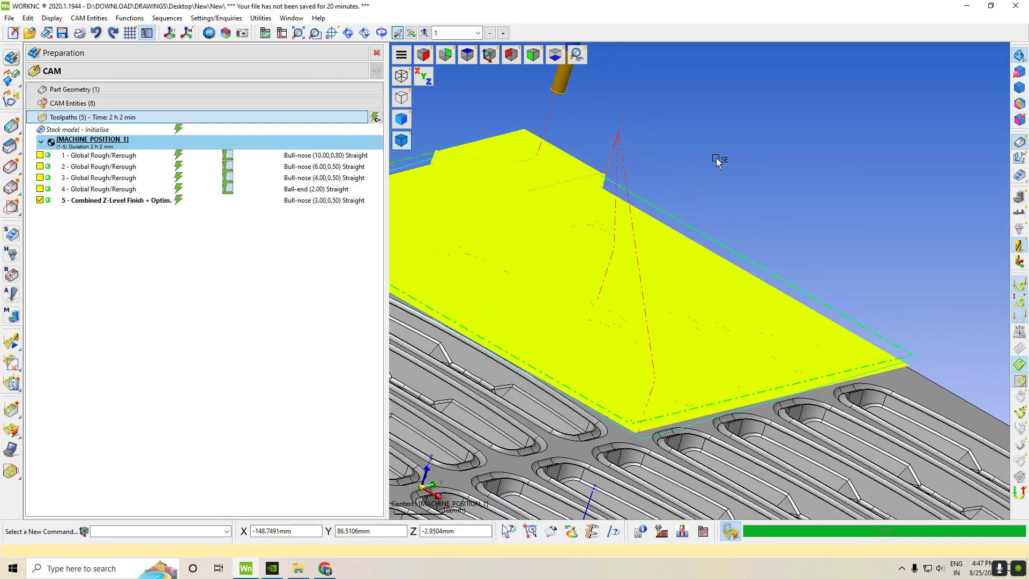
pyautogui.moveTo(658, 218); pyautogui.dragTo(660, 169, button='middle')
pyautogui.scroll(3, 551, 308)
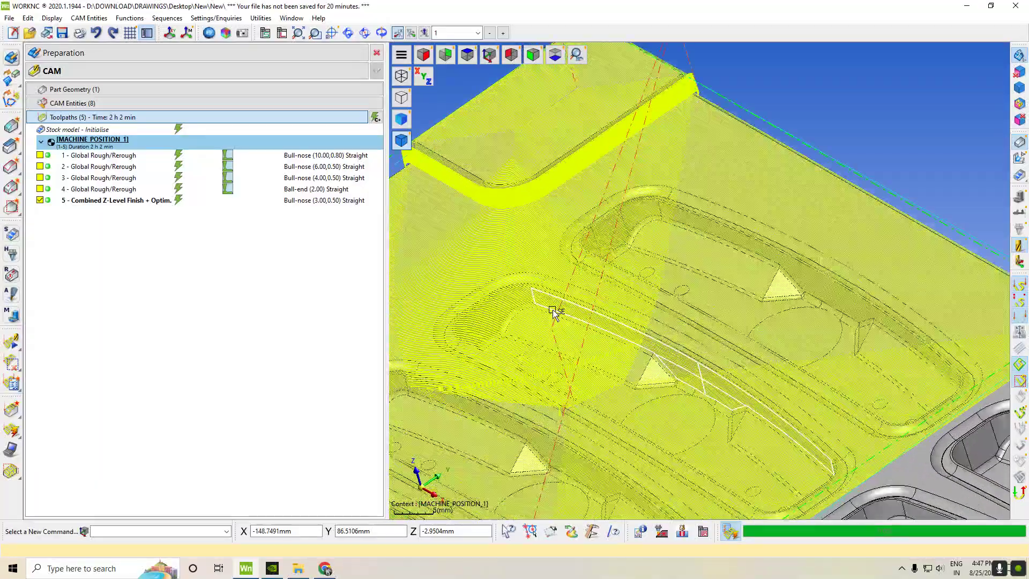
pyautogui.scroll(-2, 653, 316)
pyautogui.scroll(-4, 654, 320)
pyautogui.moveTo(620, 337); pyautogui.dragTo(562, 385, button='middle')
pyautogui.scroll(1, 562, 387)
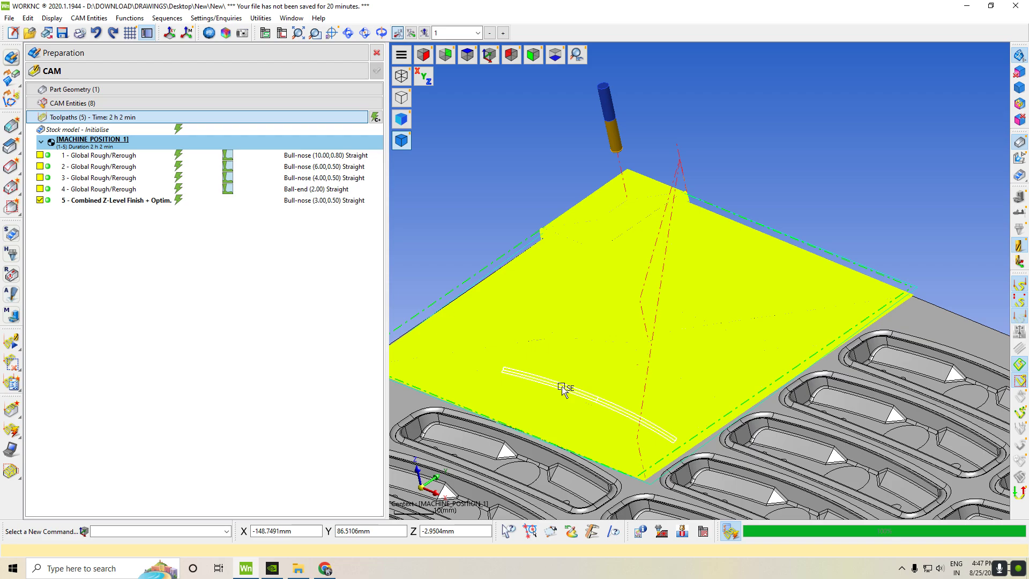
pyautogui.scroll(-2, 779, 314)
pyautogui.moveTo(779, 314); pyautogui.dragTo(828, 276, button='middle')
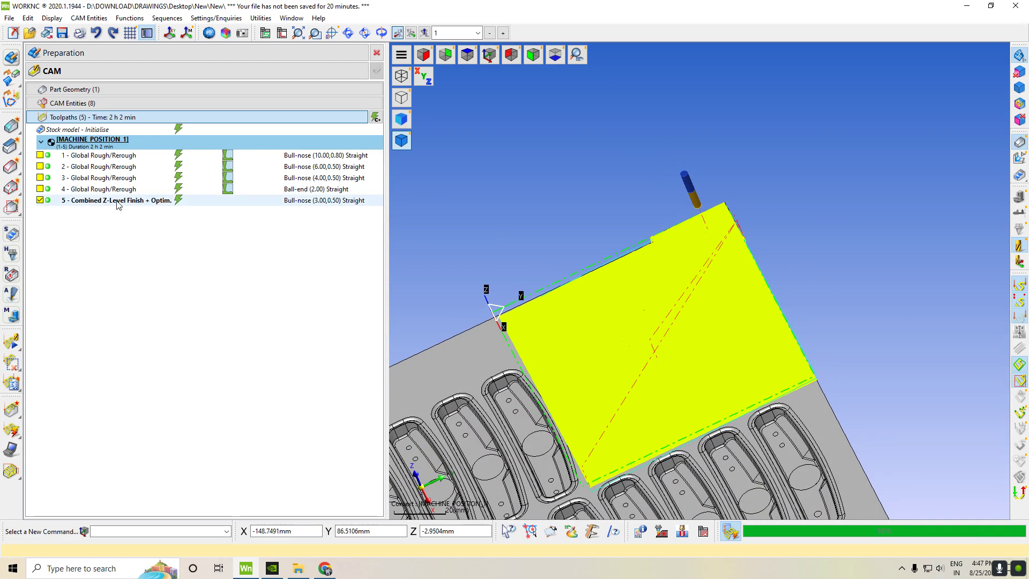
# - Play the progressive display of toolpath 5 in isometric view, raising the playback speed to 4240
pyautogui.click(12, 348)
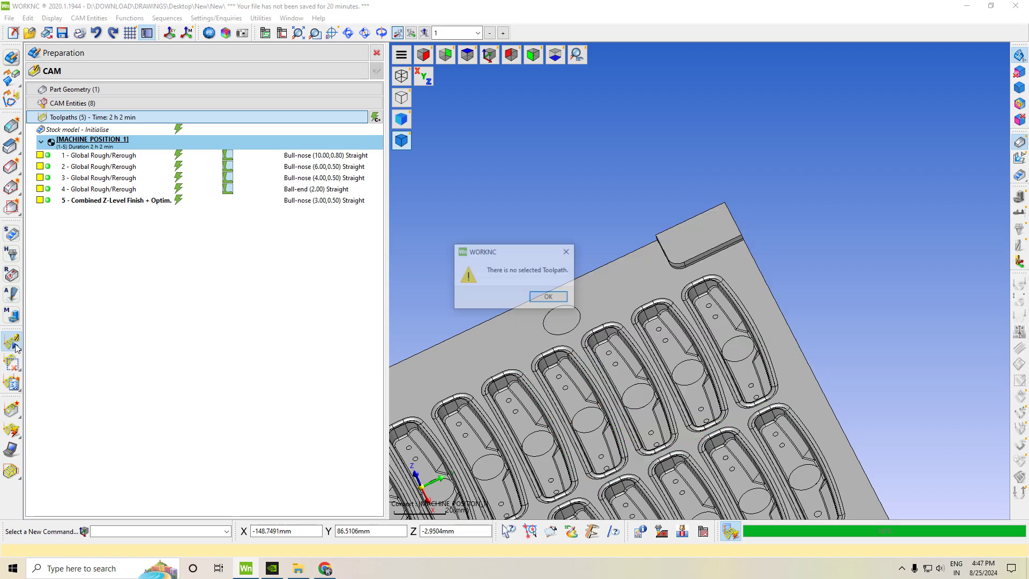
pyautogui.click(549, 297)
pyautogui.click(489, 55)
pyautogui.scroll(5, 722, 104)
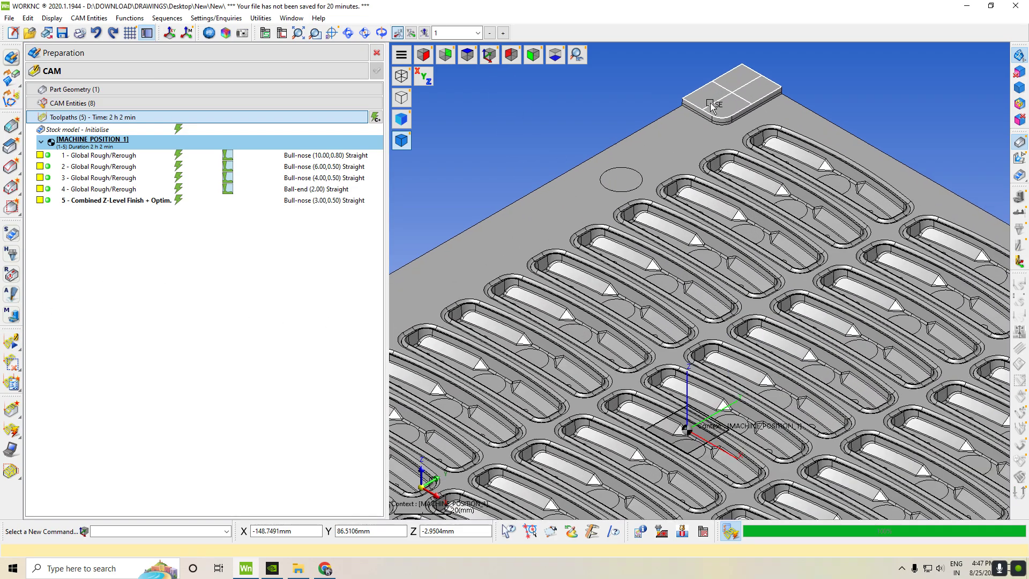
pyautogui.click(94, 201)
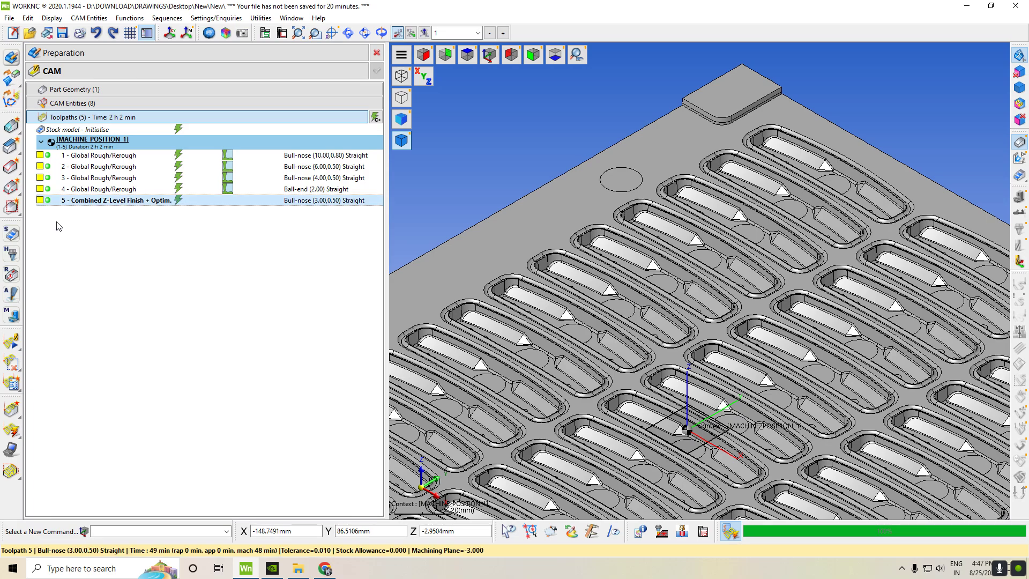
pyautogui.click(12, 347)
pyautogui.click(151, 80)
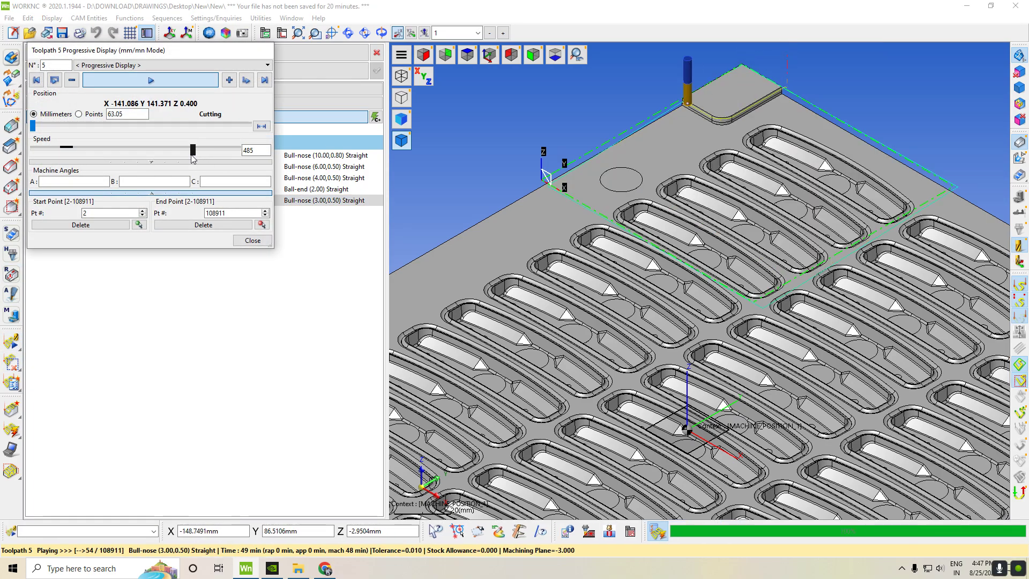
pyautogui.moveTo(192, 155); pyautogui.dragTo(218, 171)
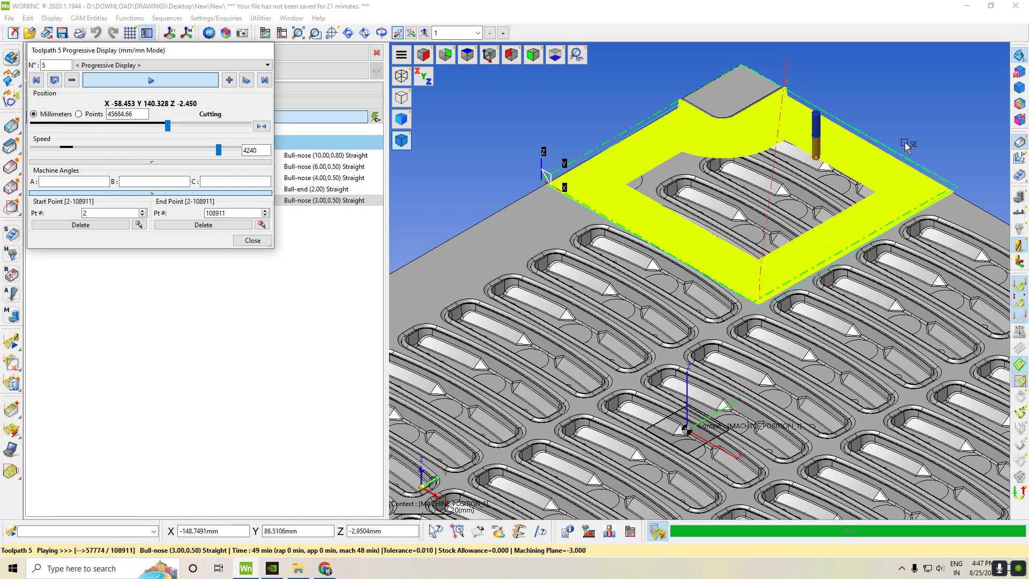
# - Raise the playback speed to 70000 to run through the remaining passes, close the progressive display and hide toolpath 5
pyautogui.moveTo(904, 143); pyautogui.dragTo(854, 163, button='middle')
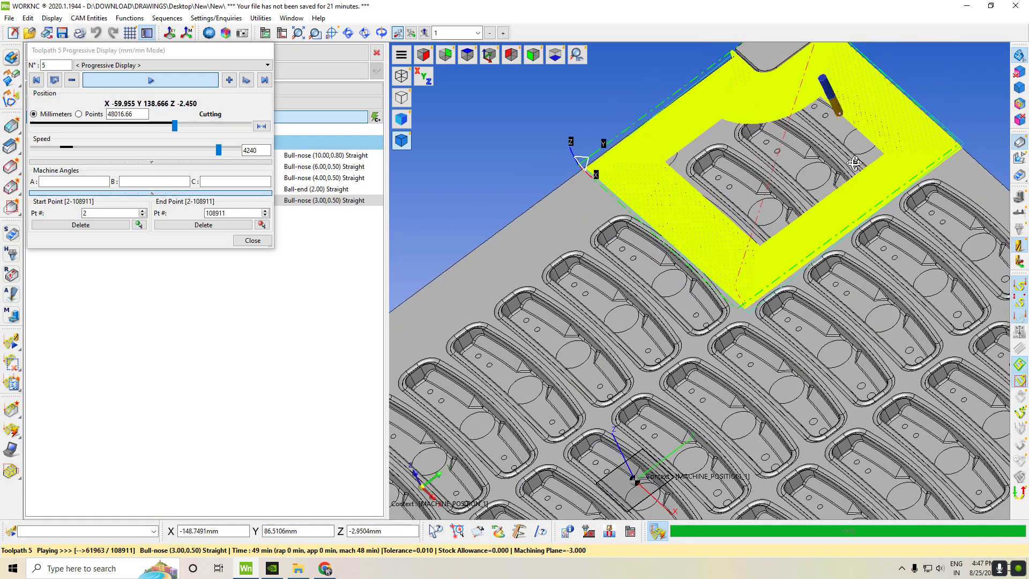
pyautogui.moveTo(218, 150); pyautogui.dragTo(243, 159)
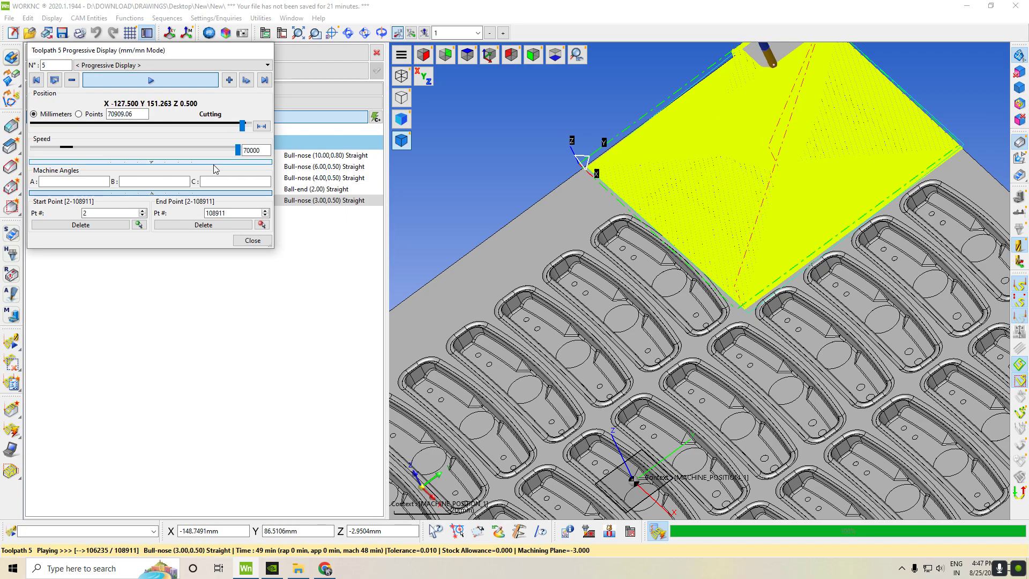
pyautogui.click(253, 240)
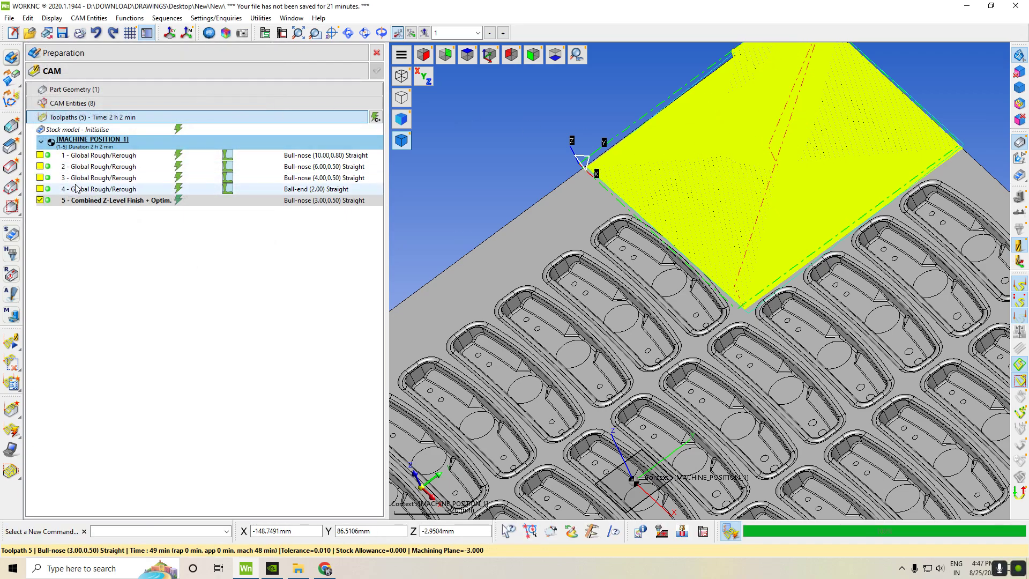
pyautogui.click(40, 200)
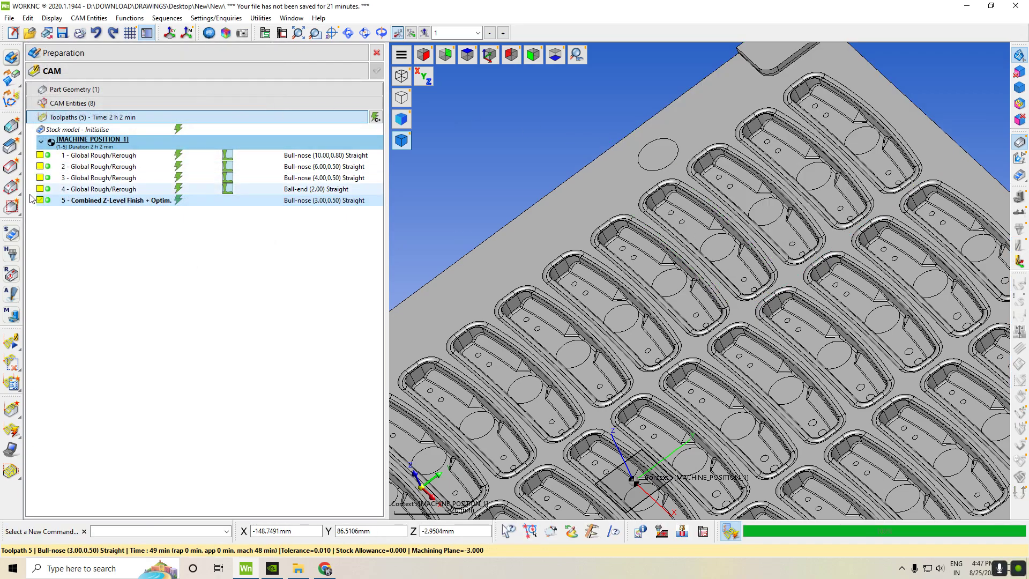
# - Create a new toolpath 6 with the 3D Drive Curve Finishing strategy from the 3-axis finishing types
pyautogui.click(487, 55)
pyautogui.scroll(3, 702, 302)
pyautogui.rightClick(111, 253)
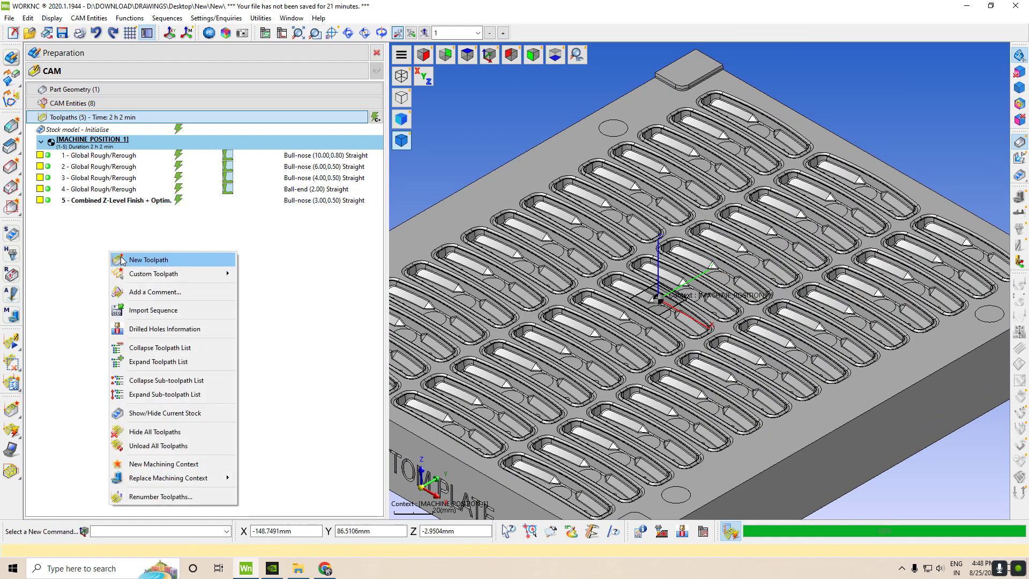
pyautogui.click(123, 260)
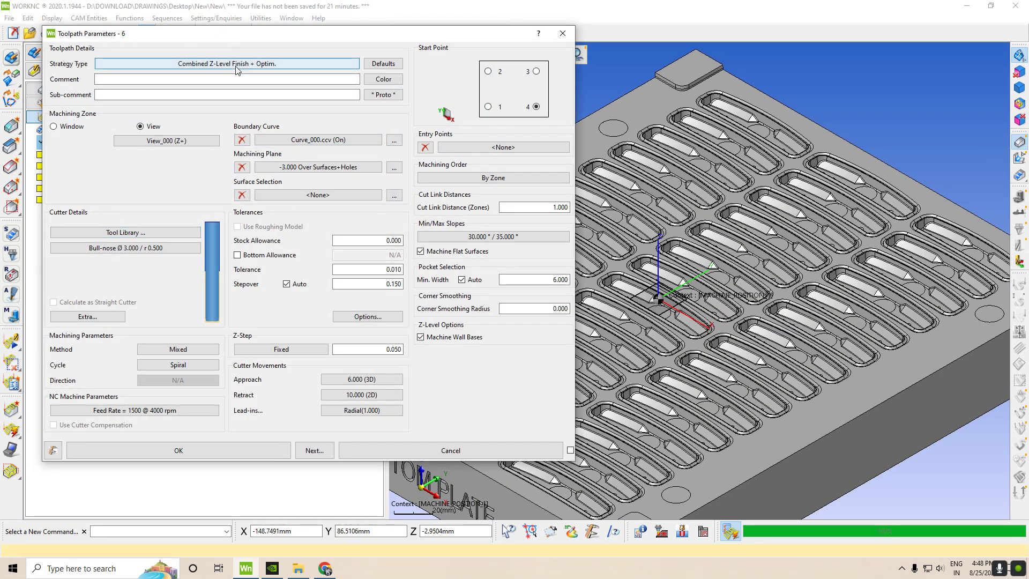
pyautogui.click(237, 67)
pyautogui.click(384, 141)
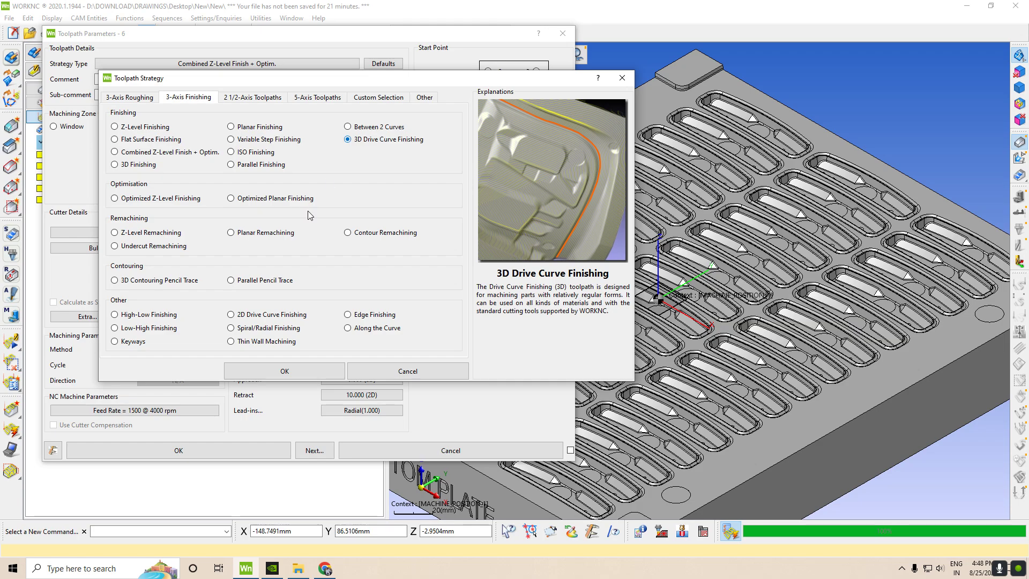
pyautogui.click(285, 371)
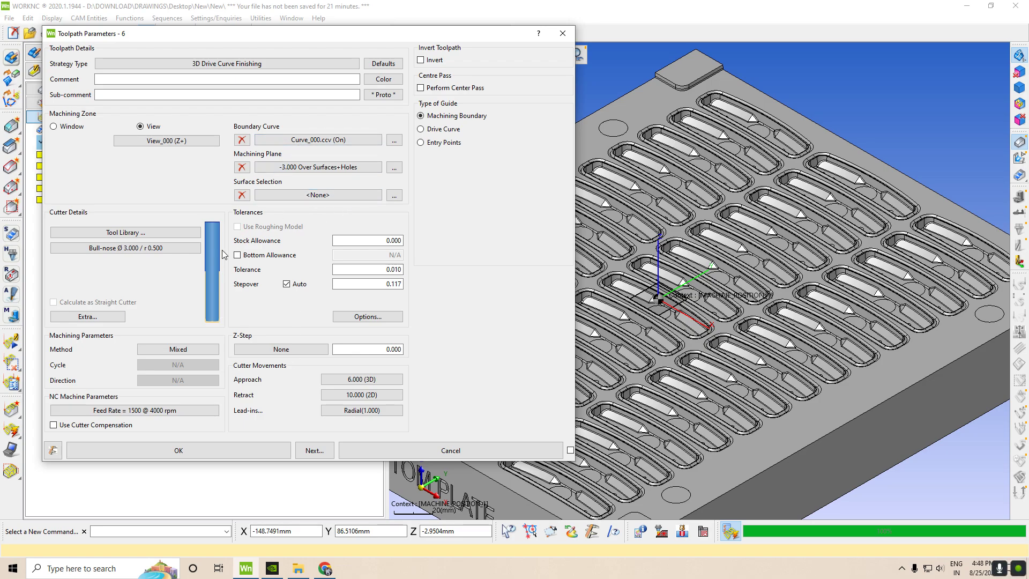
# - Start a new surface list for toolpath 6 and select the end rim fillets and inner walls of the pocket beside the raised corner pad
pyautogui.click(328, 194)
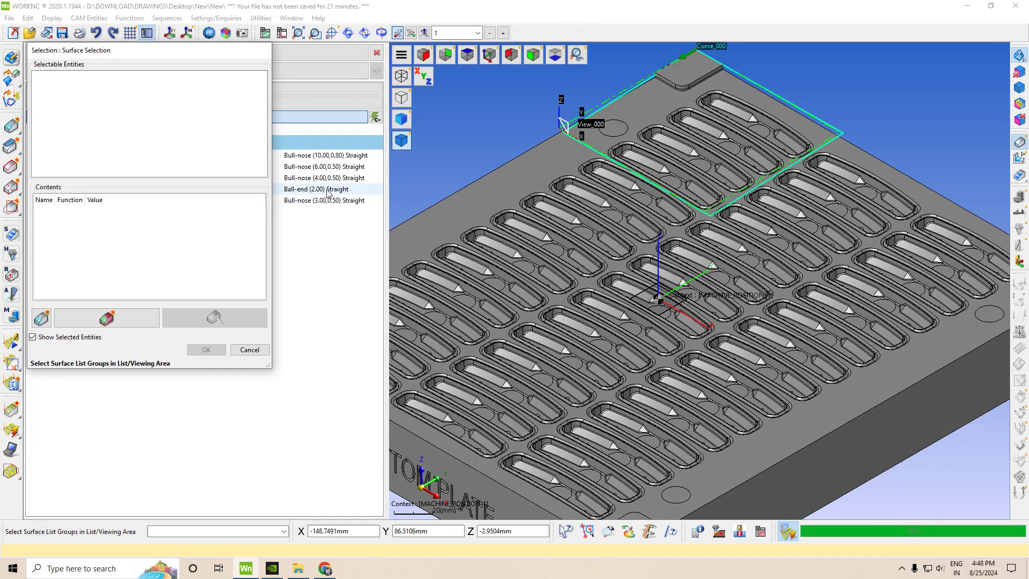
pyautogui.rightClick(500, 114)
pyautogui.click(530, 122)
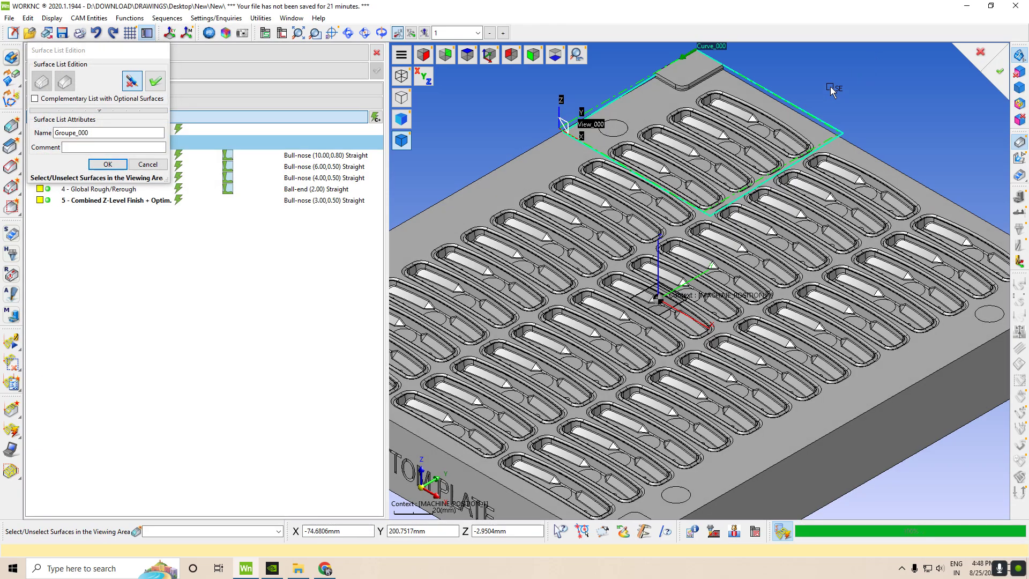
pyautogui.scroll(10, 691, 124)
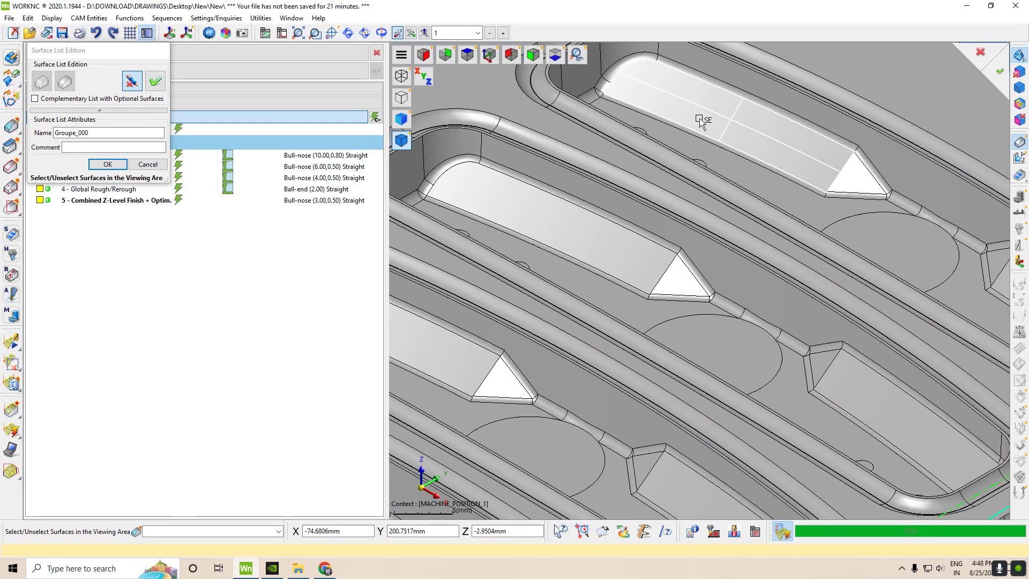
pyautogui.scroll(-10, 696, 122)
pyautogui.scroll(10, 609, 95)
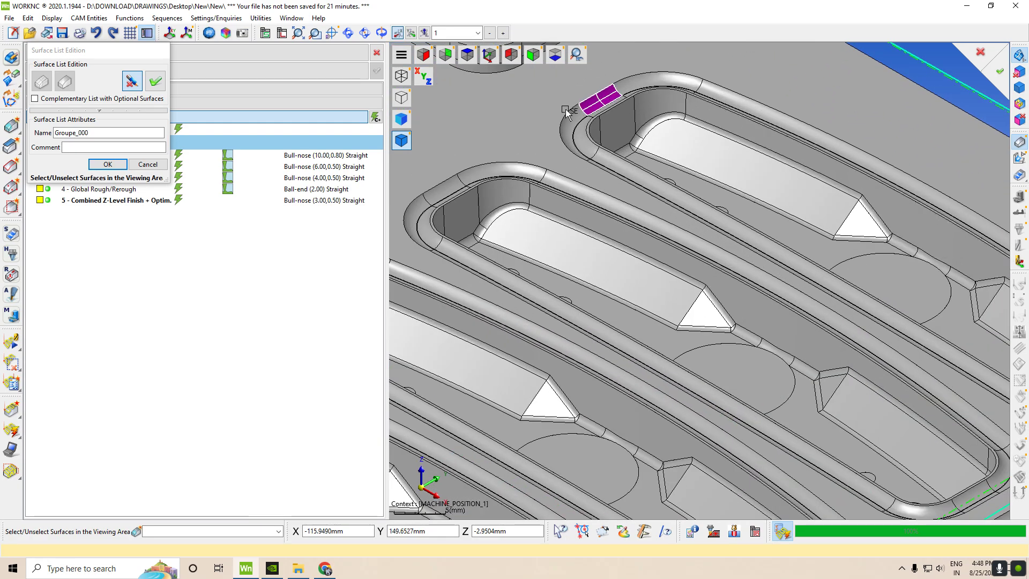
pyautogui.click(579, 131)
pyautogui.click(608, 129)
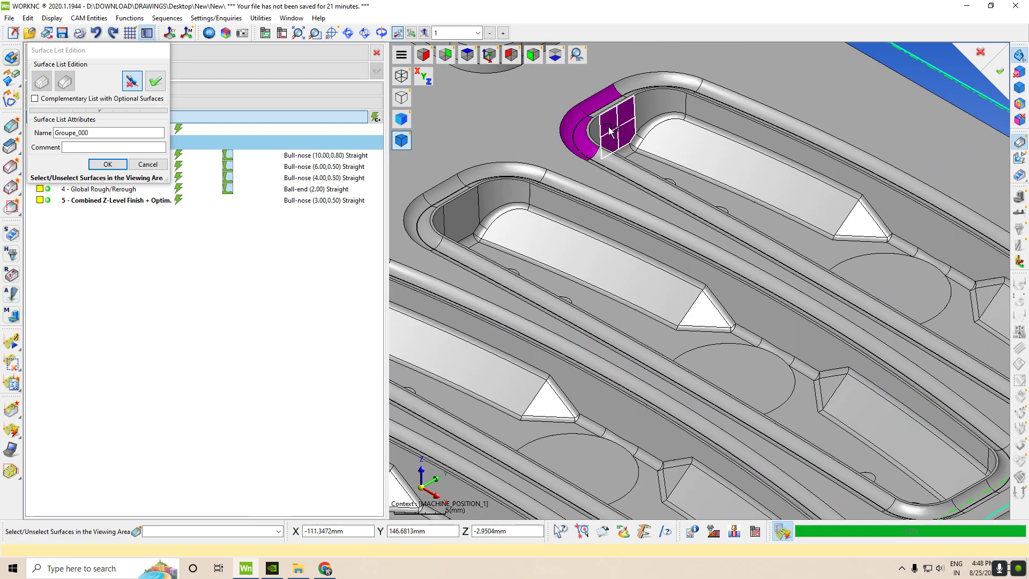
pyautogui.scroll(4, 645, 113)
pyautogui.click(645, 112)
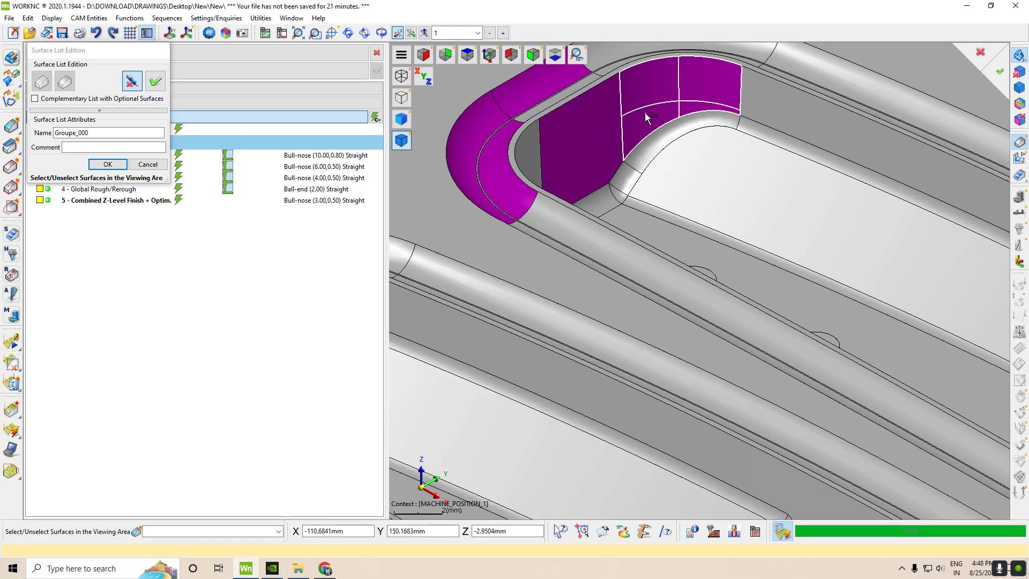
pyautogui.click(567, 102)
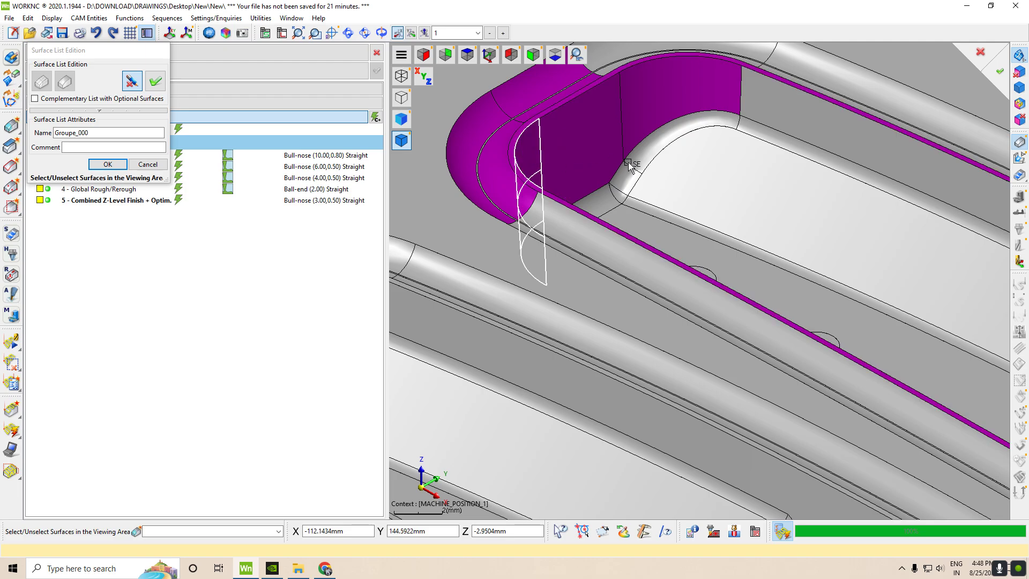
# - Add the pocket's long rim fillets, side walls, lower fillets and the near half of its floor to the surface list
pyautogui.scroll(3, 493, 172)
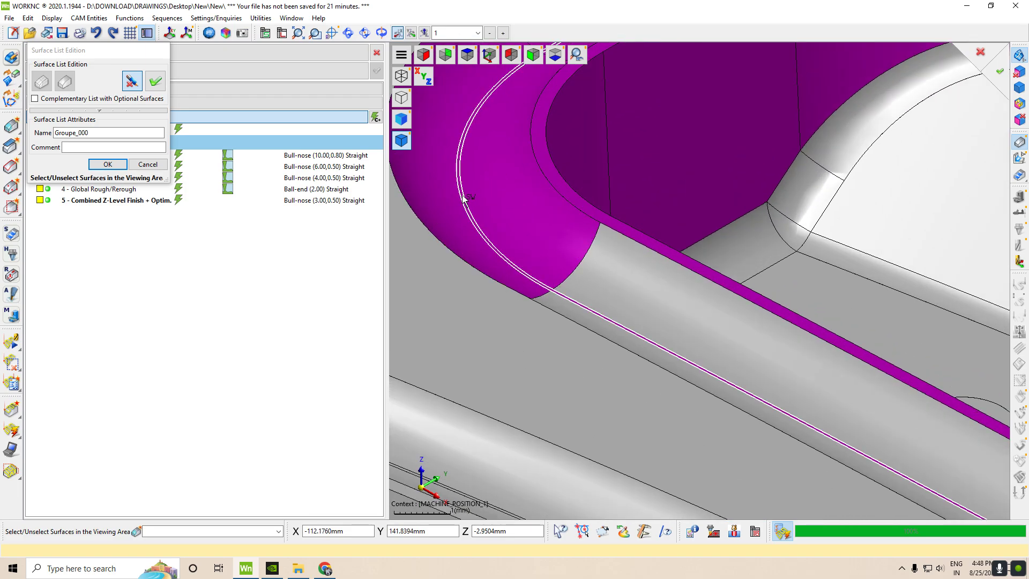
pyautogui.click(616, 279)
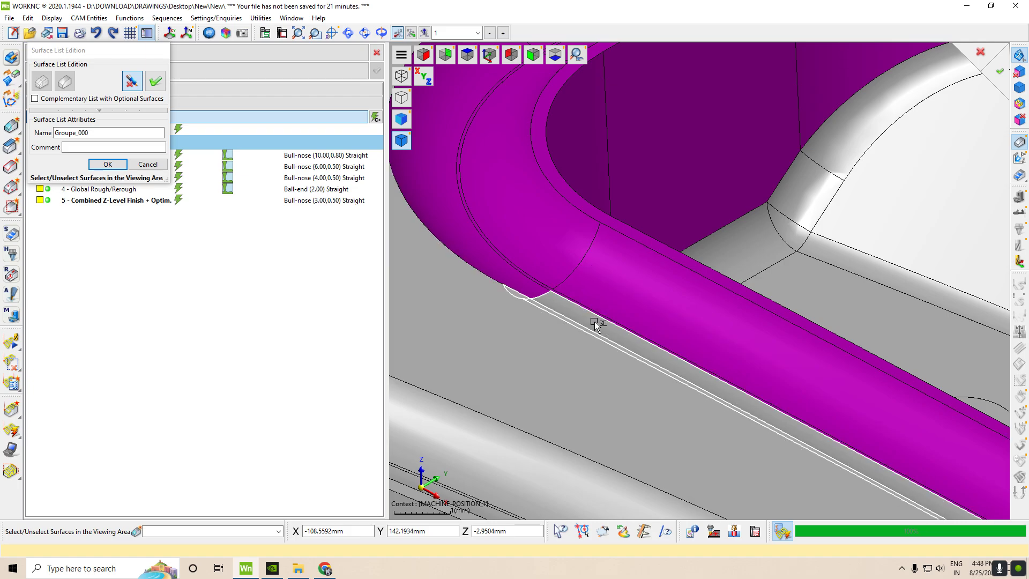
pyautogui.scroll(-5, 594, 319)
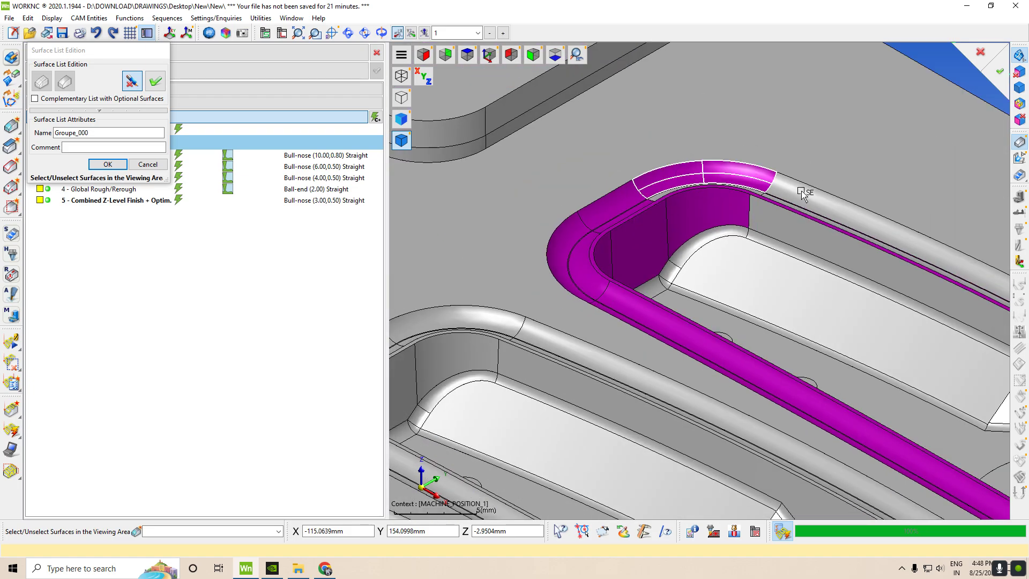
pyautogui.click(802, 191)
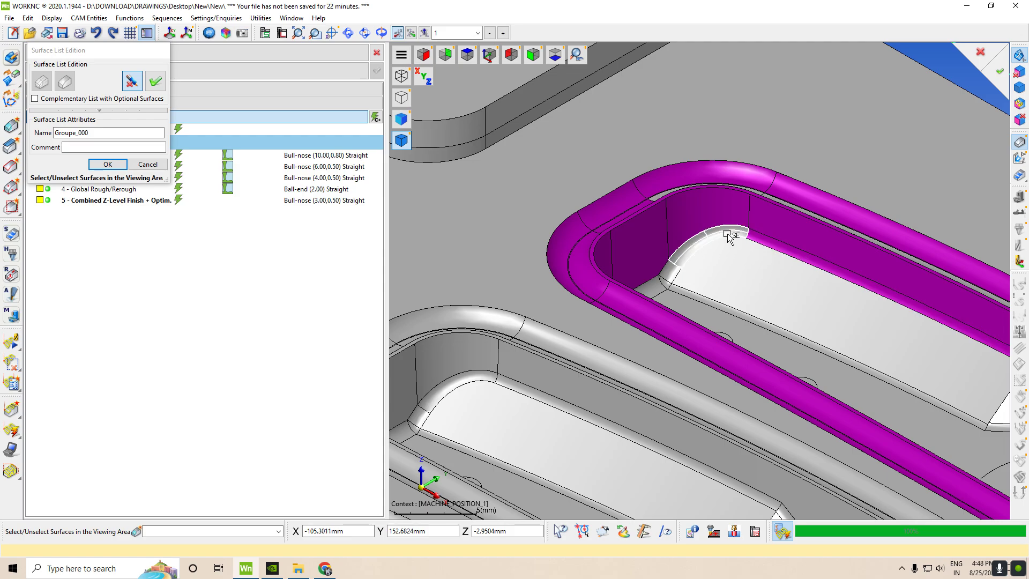
pyautogui.click(713, 268)
pyautogui.scroll(2, 671, 273)
pyautogui.scroll(2, 672, 296)
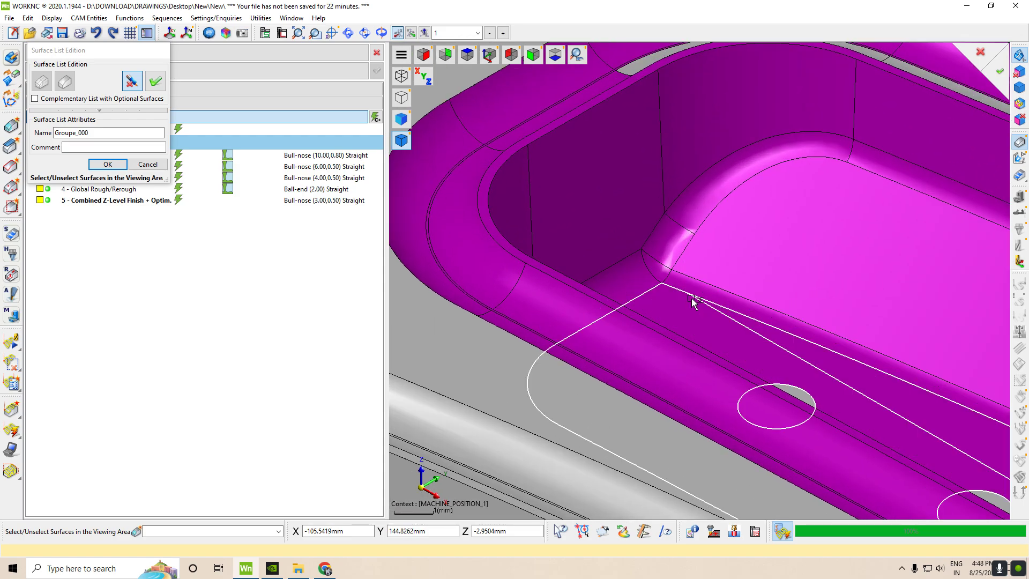
# - Add the remaining rim and ledge surfaces around the pocket's pad-side end to the surface list
pyautogui.scroll(-3, 694, 297)
pyautogui.moveTo(885, 184); pyautogui.dragTo(820, 267, button='middle')
pyautogui.scroll(-2, 622, 370)
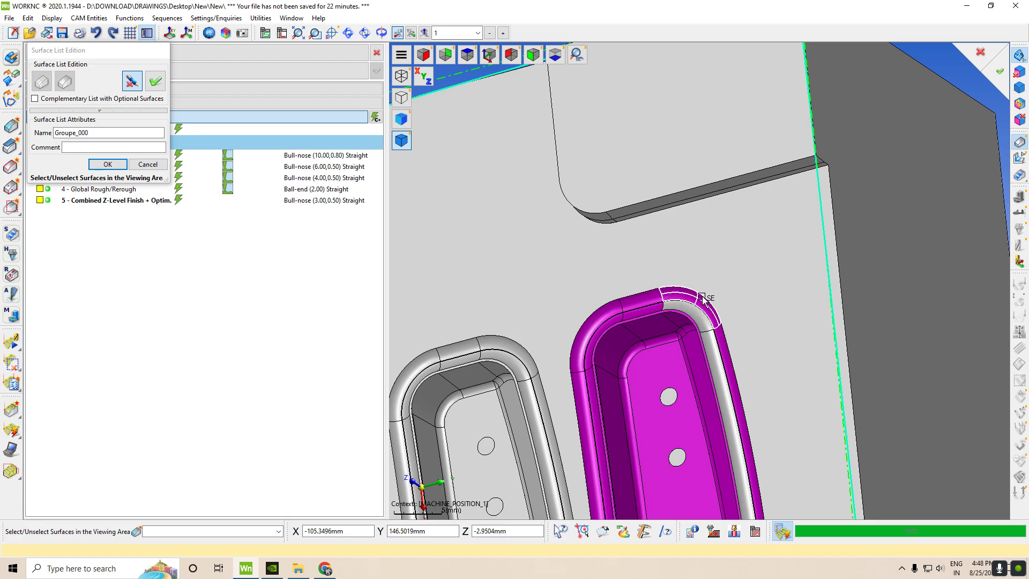
pyautogui.scroll(3, 703, 317)
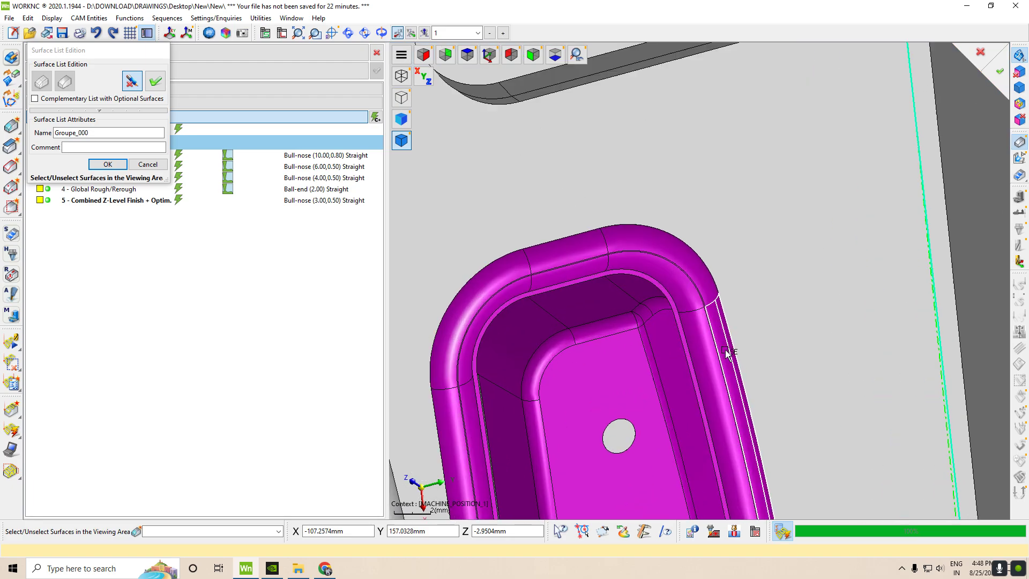
pyautogui.scroll(-6, 727, 352)
# - Add the large circular floor face and the neighbouring triangular recess face with its edge fillet to the surface list
pyautogui.scroll(4, 730, 442)
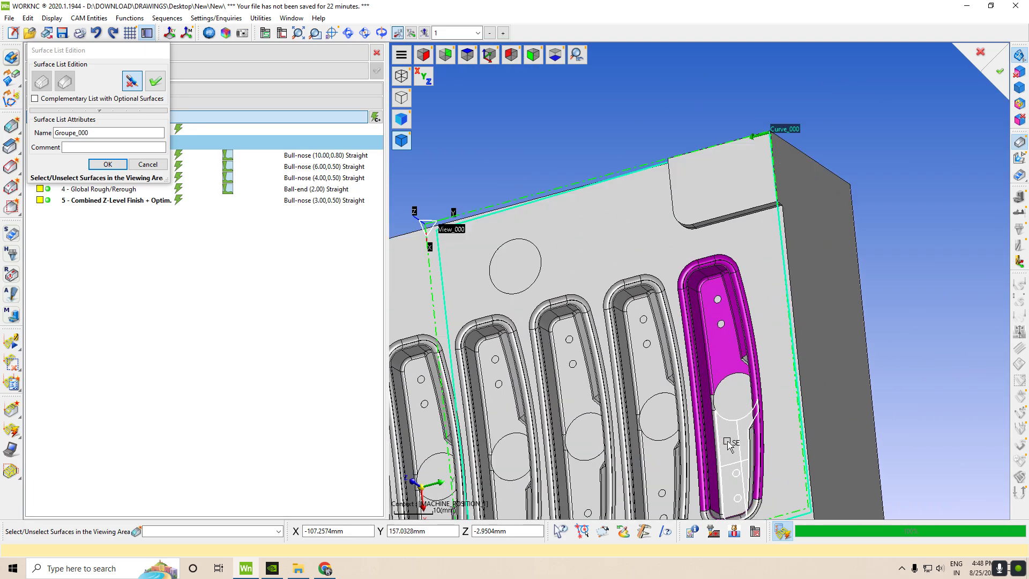
pyautogui.scroll(2, 734, 445)
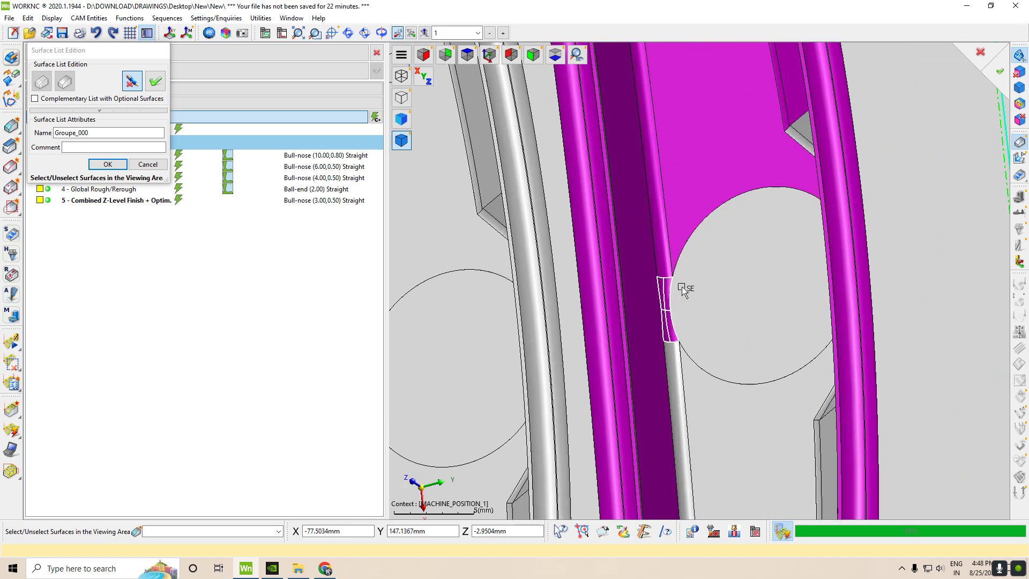
pyautogui.click(701, 289)
pyautogui.moveTo(756, 294); pyautogui.dragTo(798, 134, button='middle')
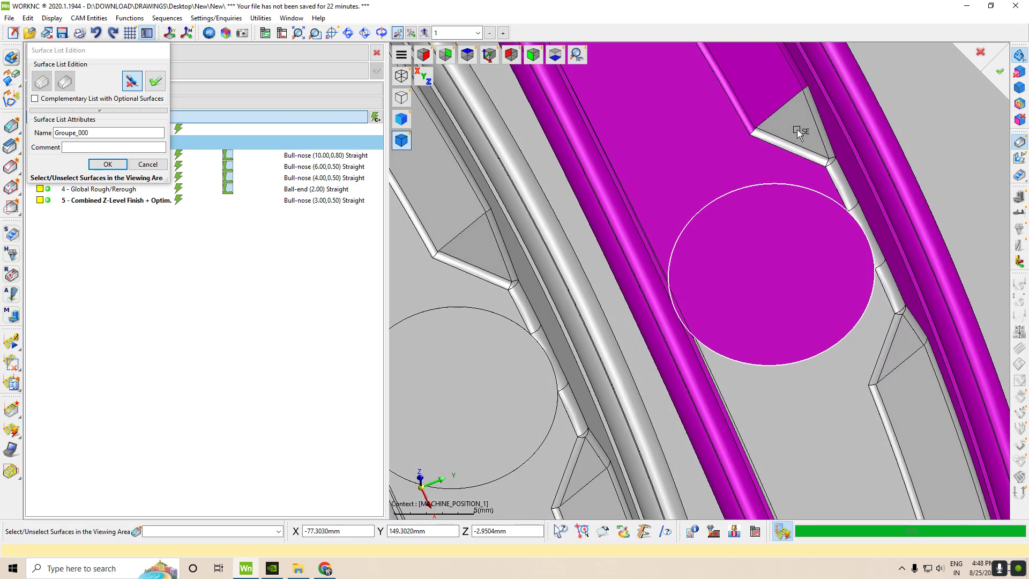
pyautogui.click(798, 132)
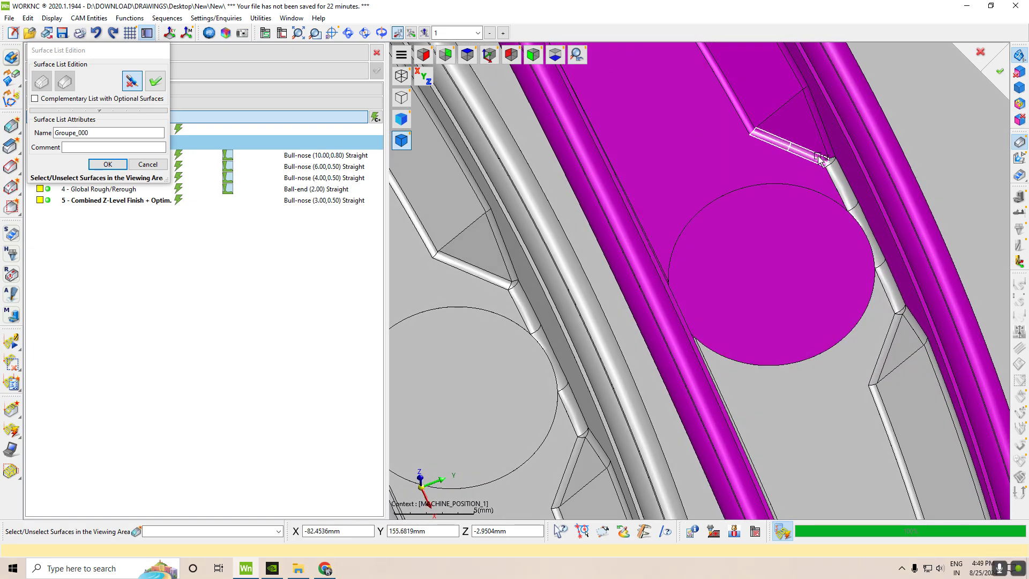
# - Add the small fillets beside the circular face, the second triangular recess face and the far half of the floor
pyautogui.scroll(3, 830, 166)
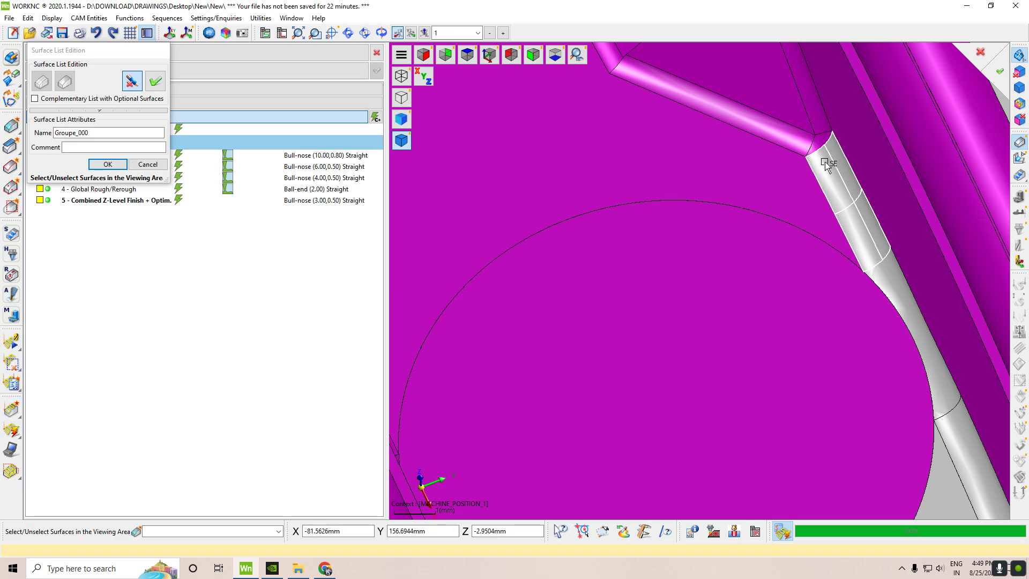
pyautogui.scroll(-3, 827, 175)
pyautogui.scroll(2, 852, 236)
pyautogui.click(862, 252)
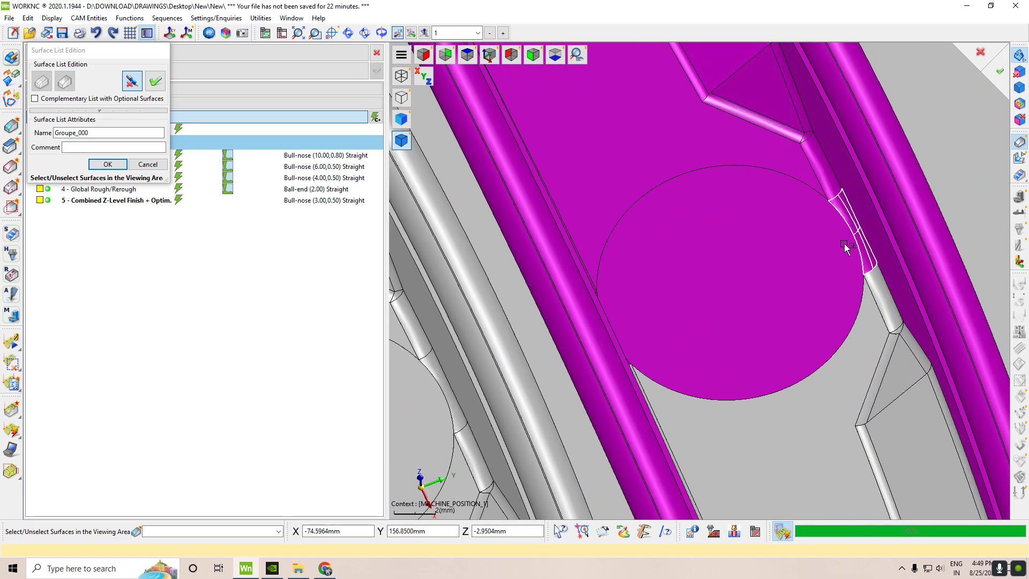
pyautogui.click(914, 344)
pyautogui.click(856, 365)
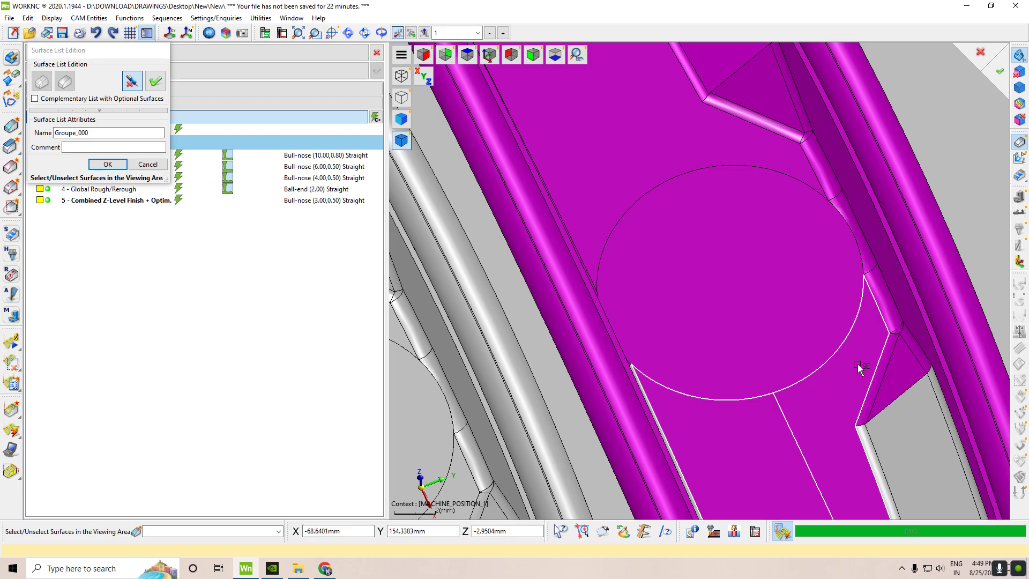
# - Add the leftover fillet strip beside the floor and the two small circular faces at the pad-side end of the pocket
pyautogui.scroll(2, 858, 367)
pyautogui.scroll(-2, 835, 407)
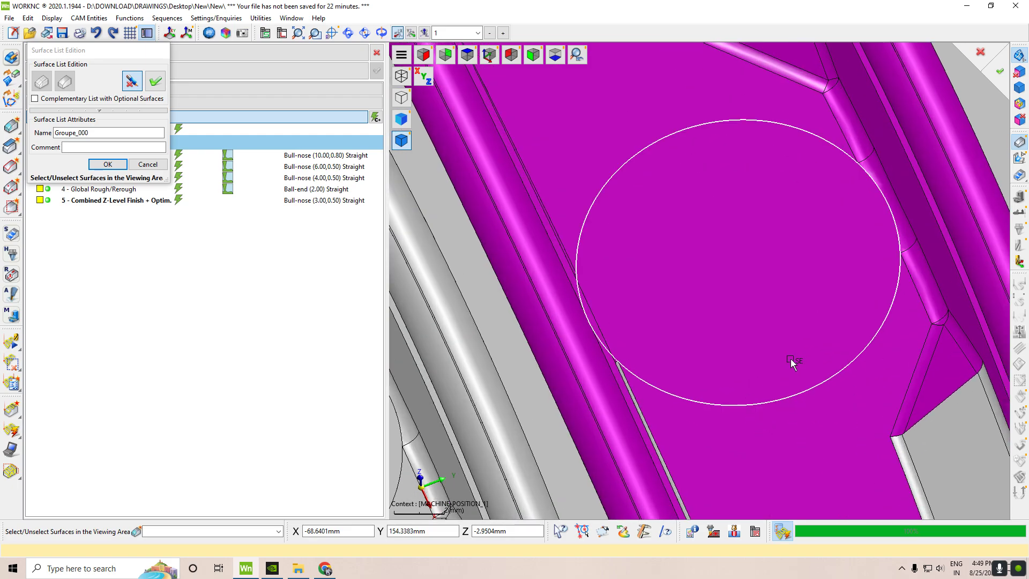
pyautogui.moveTo(792, 360); pyautogui.dragTo(584, 391, button='middle')
pyautogui.scroll(-3, 600, 410)
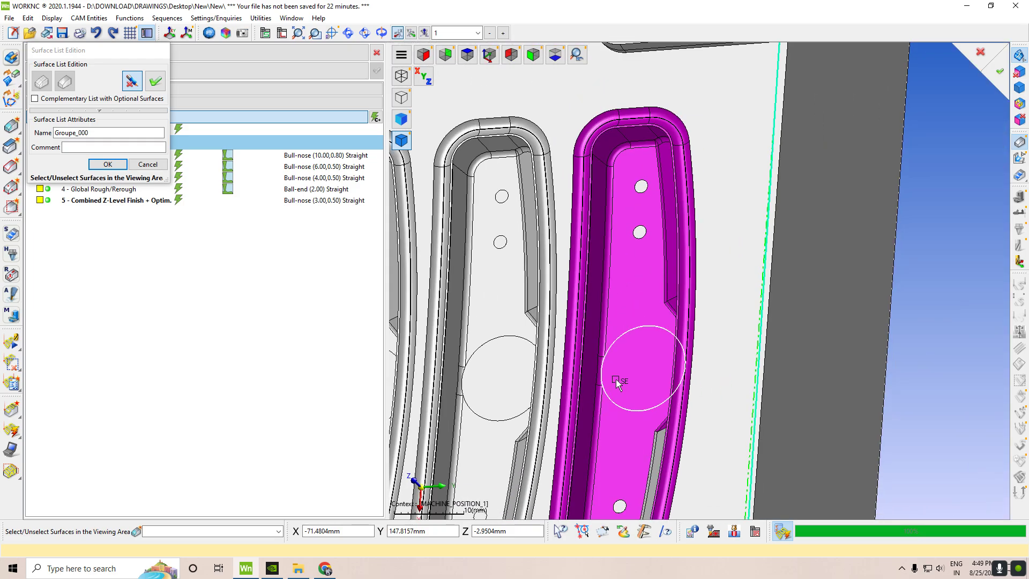
pyautogui.scroll(4, 638, 223)
pyautogui.click(654, 257)
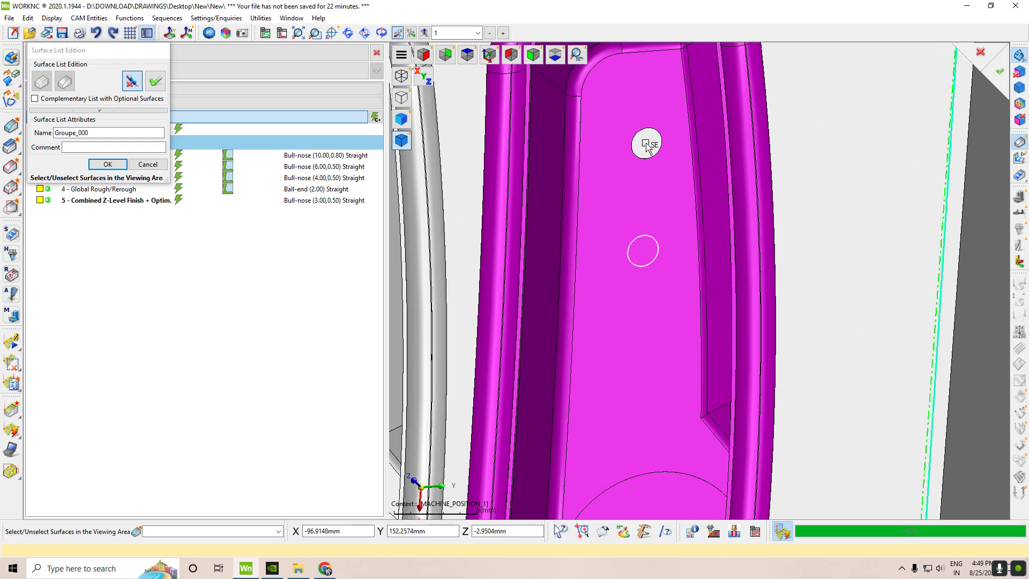
pyautogui.scroll(-4, 657, 268)
# - Add the far recess's long sloped face, its edge fillets and the two small circular floor faces to the surface list
pyautogui.moveTo(624, 349); pyautogui.dragTo(792, 391, button='middle')
pyautogui.scroll(5, 750, 375)
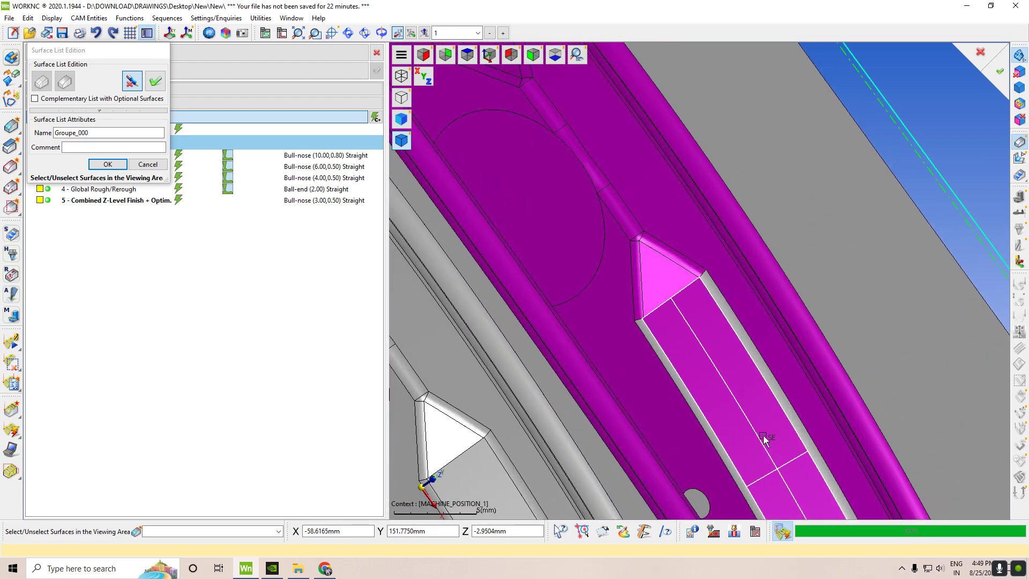
pyautogui.click(757, 354)
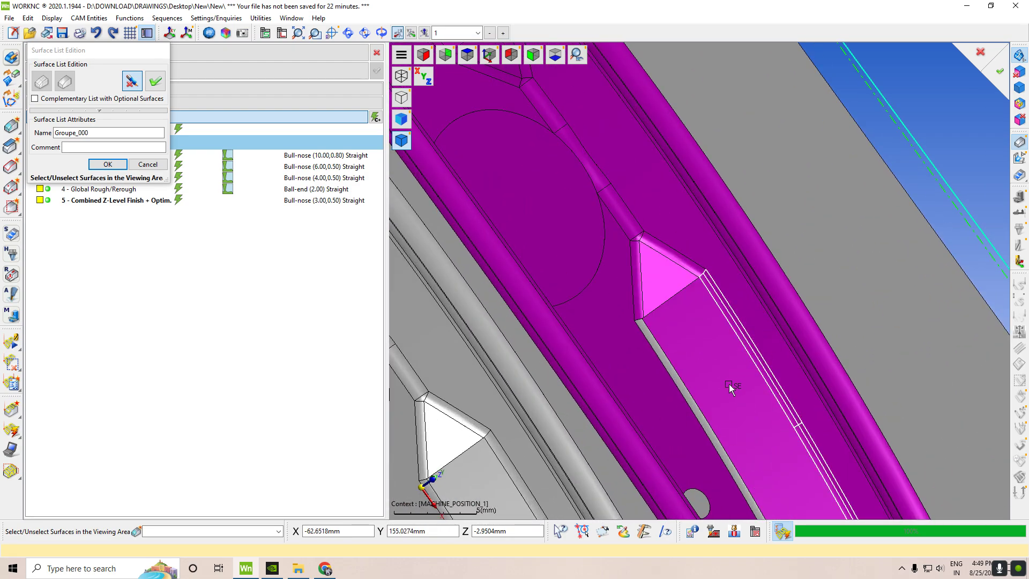
pyautogui.click(683, 394)
pyautogui.scroll(-4, 684, 388)
pyautogui.scroll(4, 691, 417)
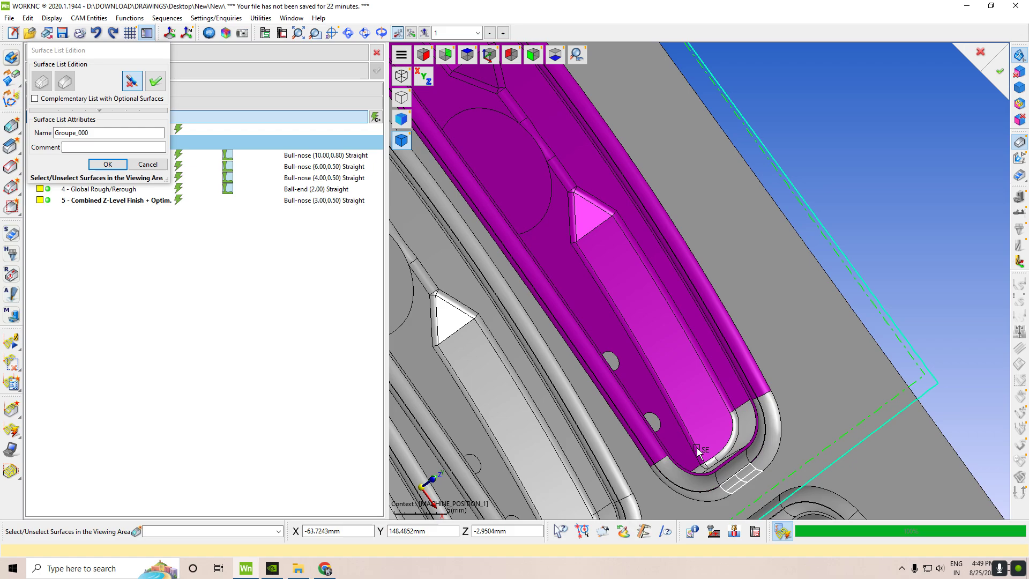
pyautogui.click(610, 361)
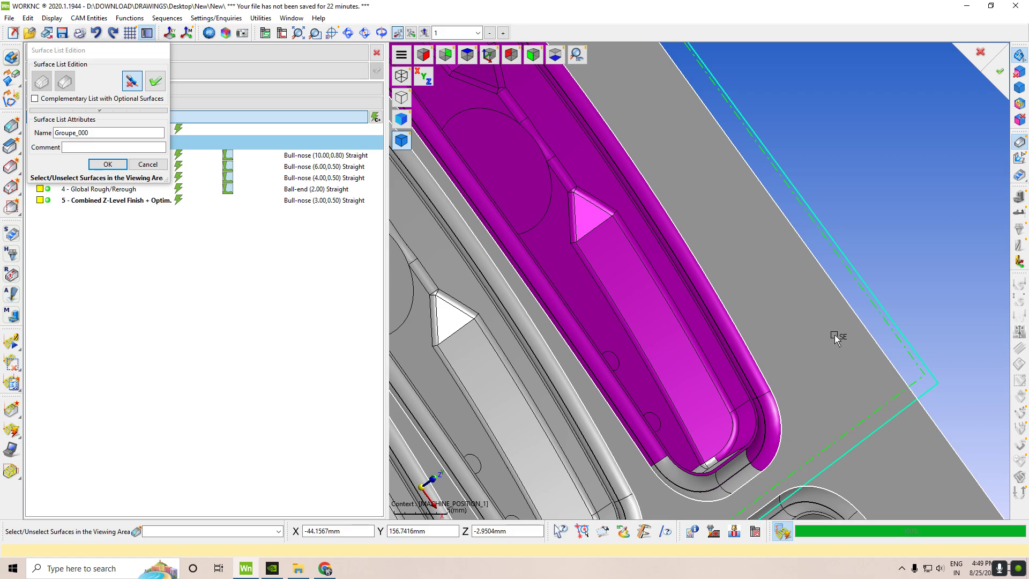
# - Add the rim fillets, walls and lower fillets around the pocket's far end to the surface list
pyautogui.moveTo(834, 336); pyautogui.dragTo(666, 408, button='middle')
pyautogui.click(522, 414)
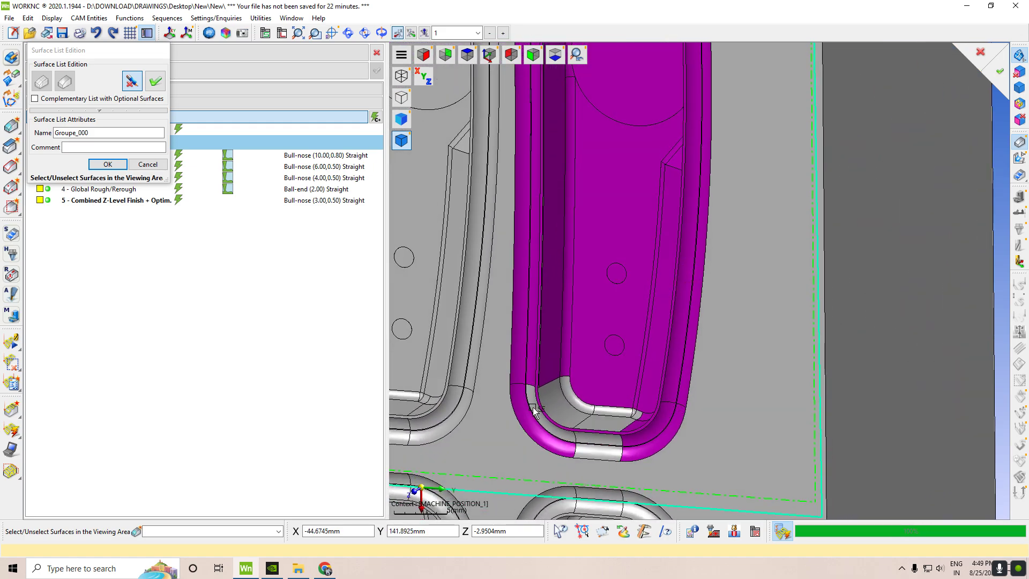
pyautogui.click(557, 410)
pyautogui.scroll(4, 557, 409)
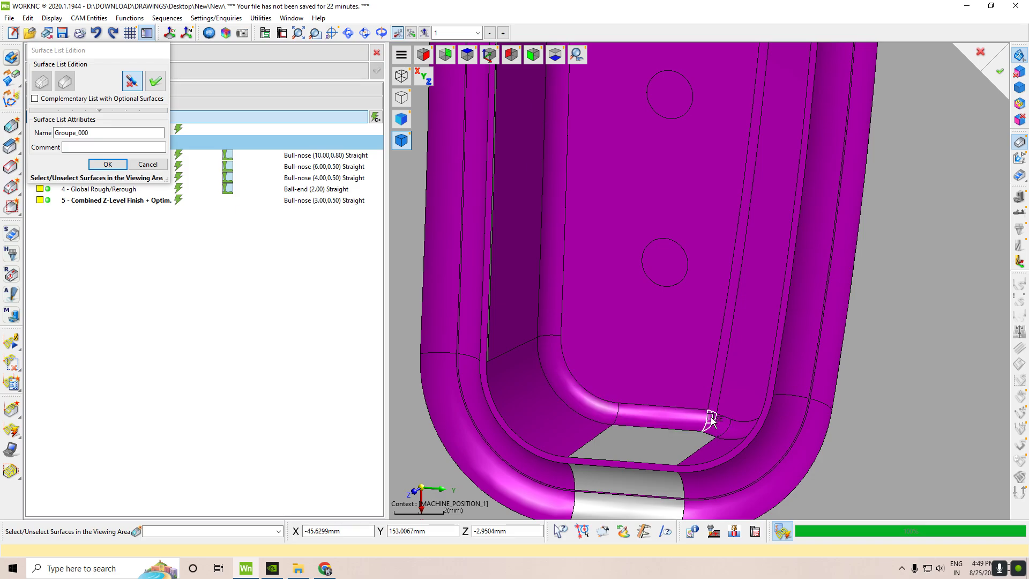
pyautogui.click(618, 443)
pyautogui.moveTo(655, 411); pyautogui.dragTo(533, 375, button='middle')
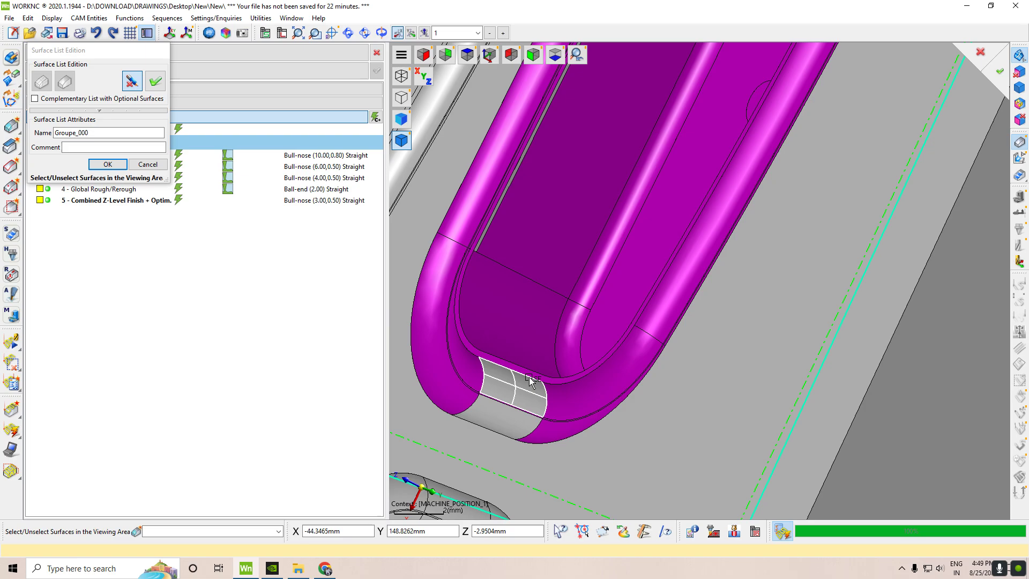
pyautogui.click(530, 377)
# - Add the narrow strip left along the pocket's side wall and accept the surface selection
pyautogui.scroll(3, 501, 213)
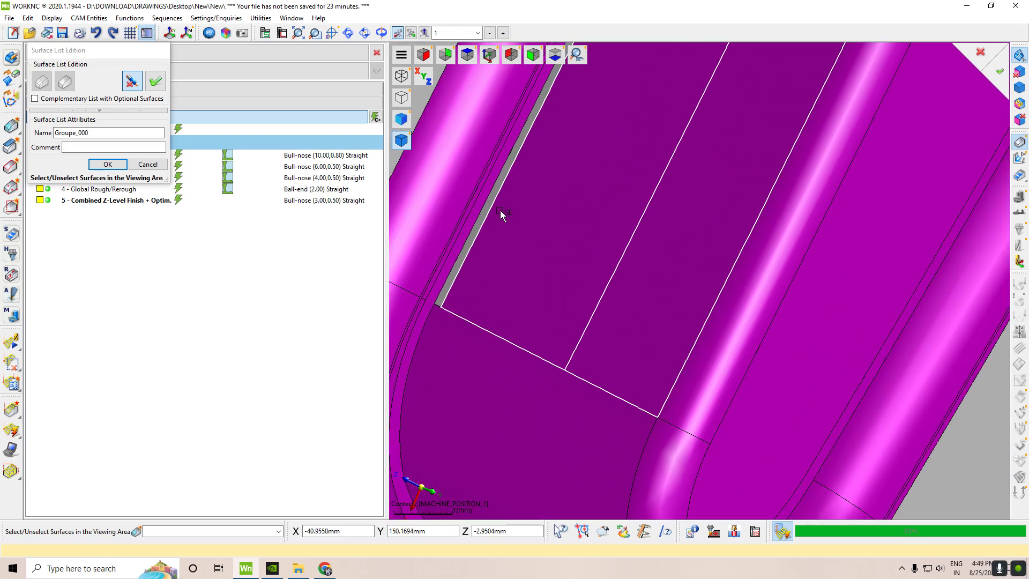
pyautogui.click(491, 207)
pyautogui.scroll(-3, 524, 225)
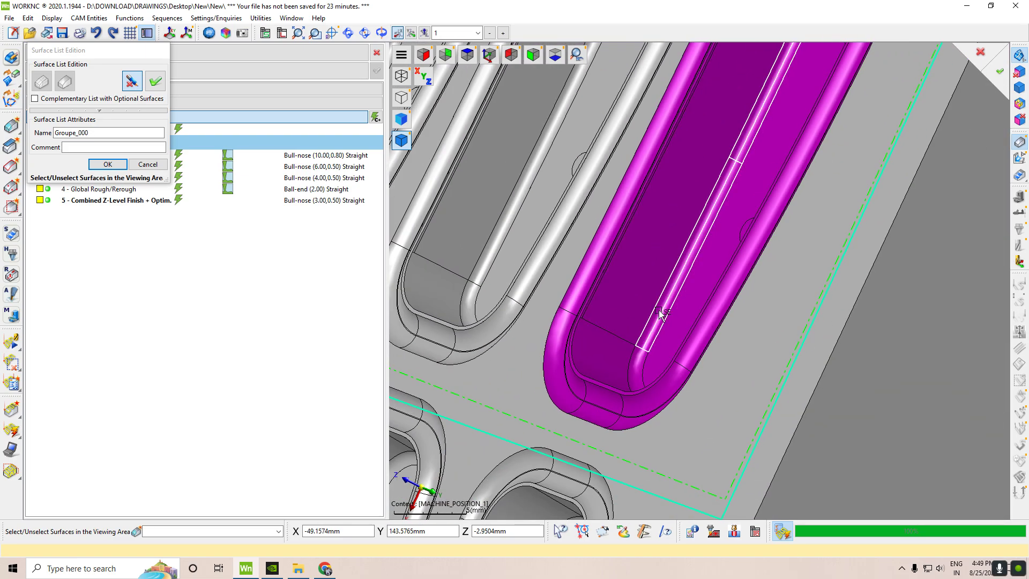
pyautogui.moveTo(661, 314)
pyautogui.mouseDown(button='middle')
pyautogui.moveTo(789, 291)
pyautogui.moveTo(863, 211)
pyautogui.moveTo(829, 202)
pyautogui.moveTo(782, 238)
pyautogui.mouseUp(button='middle')
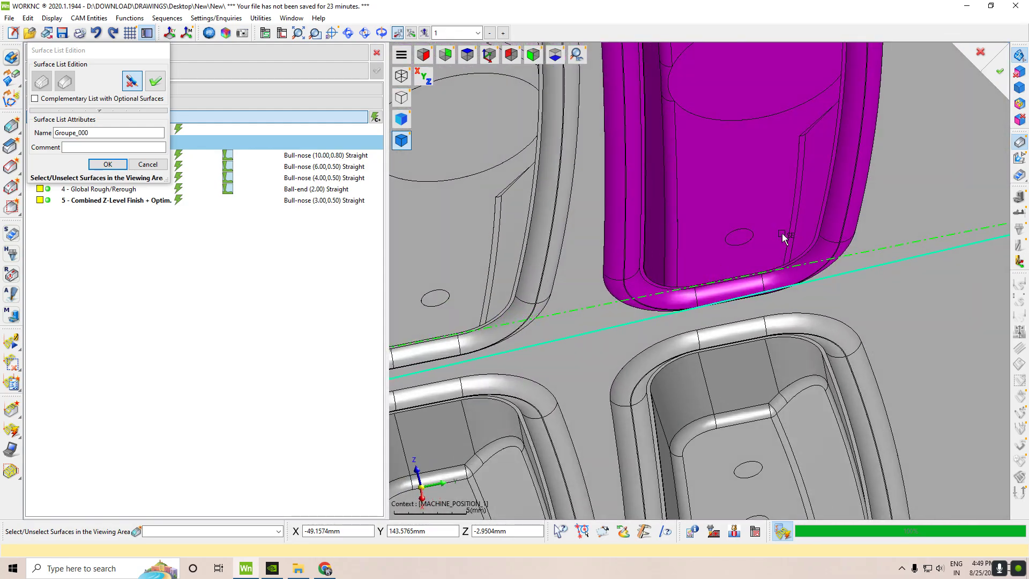
pyautogui.scroll(-5, 777, 311)
pyautogui.rightClick(558, 94)
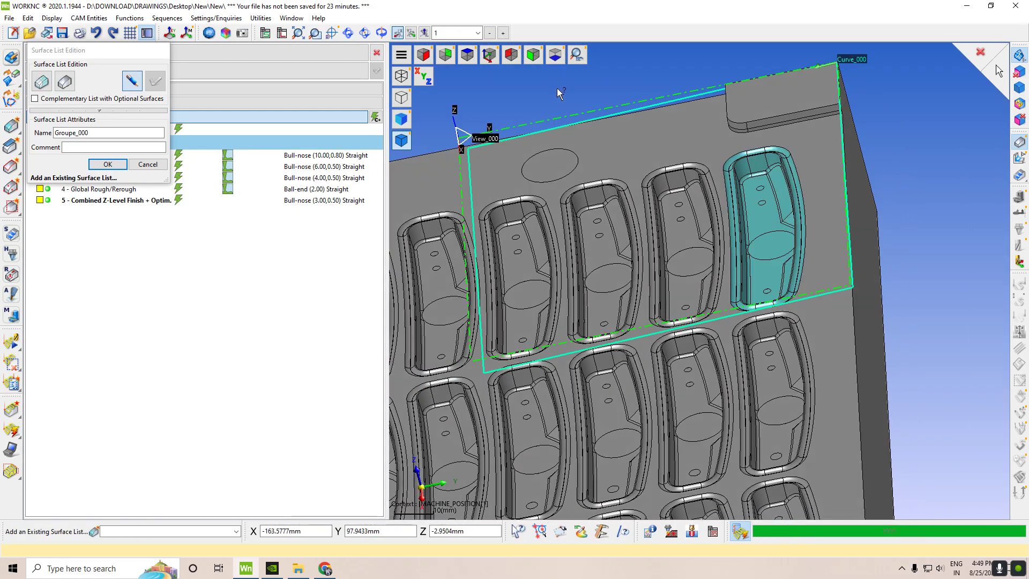
# - Confirm the Groupe_000 surface list, accept the 3D Drive Curve Finishing toolpath with the 3 mm bull-nose cutter and calculate it
pyautogui.click(107, 164)
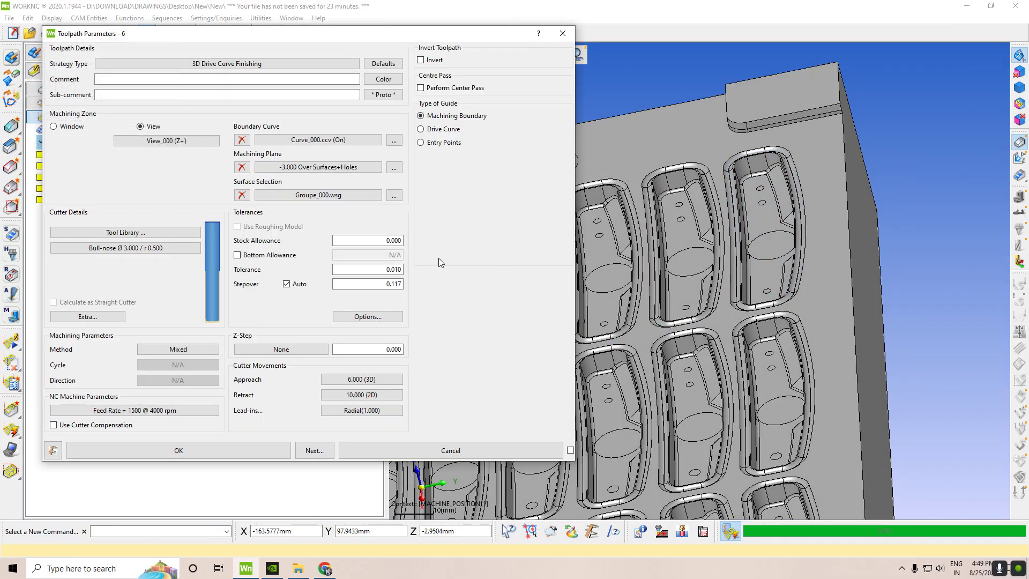
pyautogui.click(235, 449)
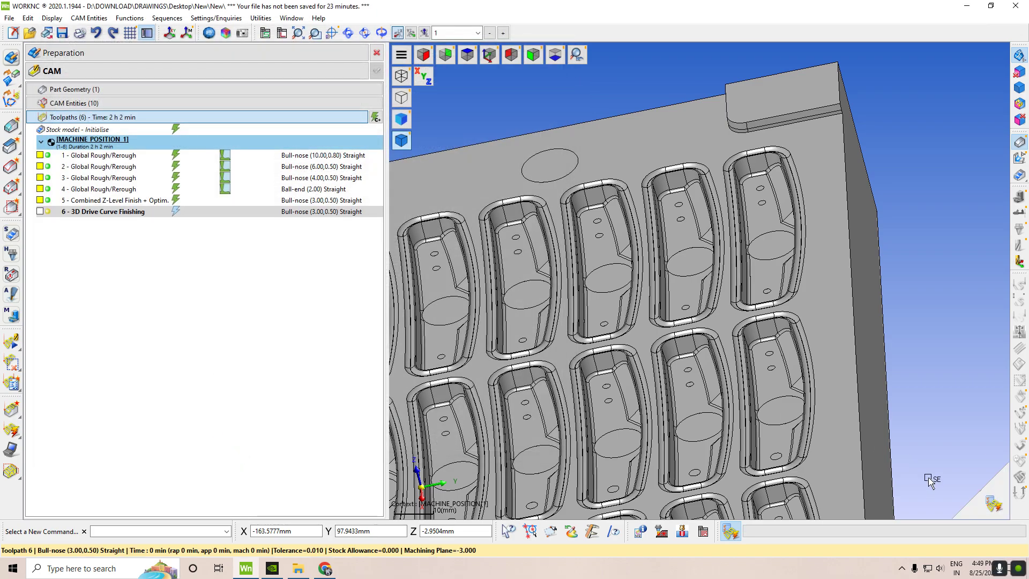
pyautogui.click(991, 513)
pyautogui.click(489, 59)
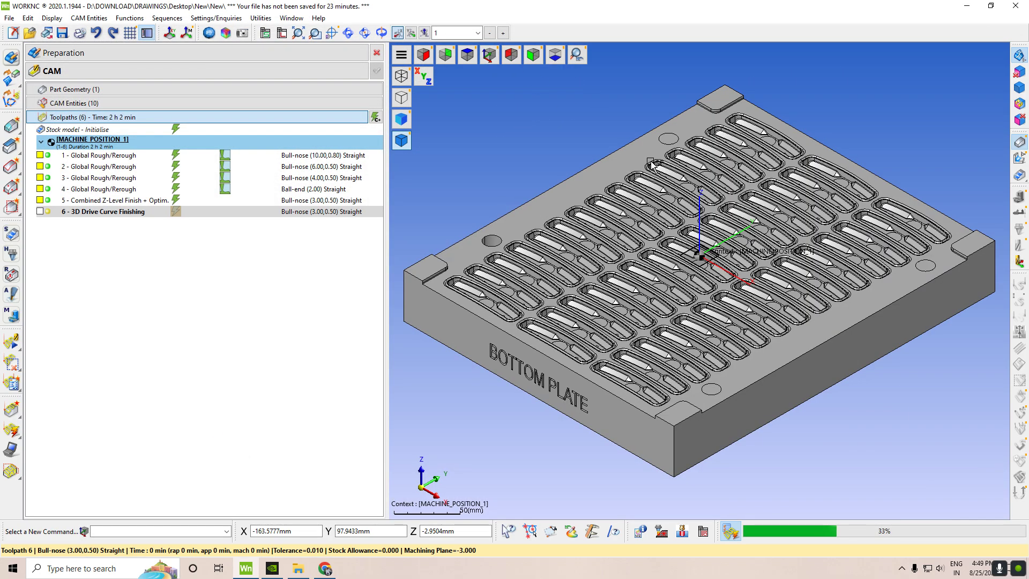
# - Change toolpath 5 from Combined Z-Level Finish + Optim. to the Z-Level Finishing strategy and accept its parameters
pyautogui.doubleClick(46, 202)
pyautogui.click(284, 66)
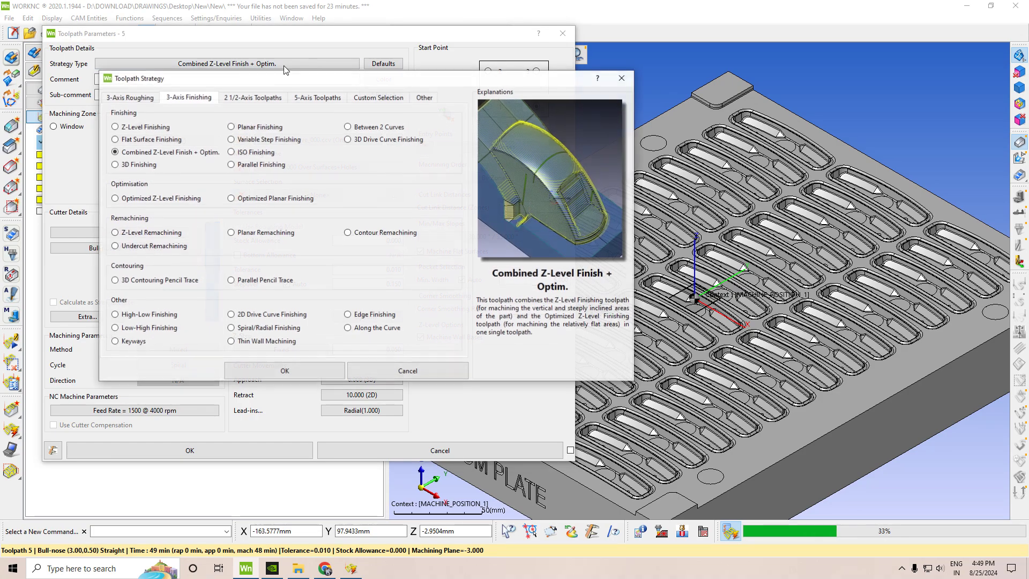
pyautogui.click(129, 128)
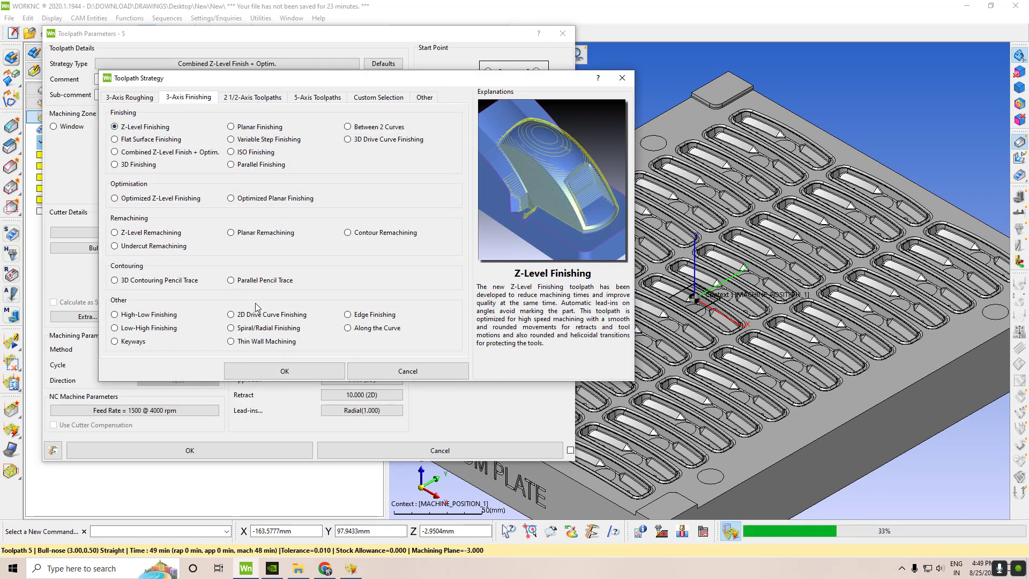
pyautogui.click(285, 371)
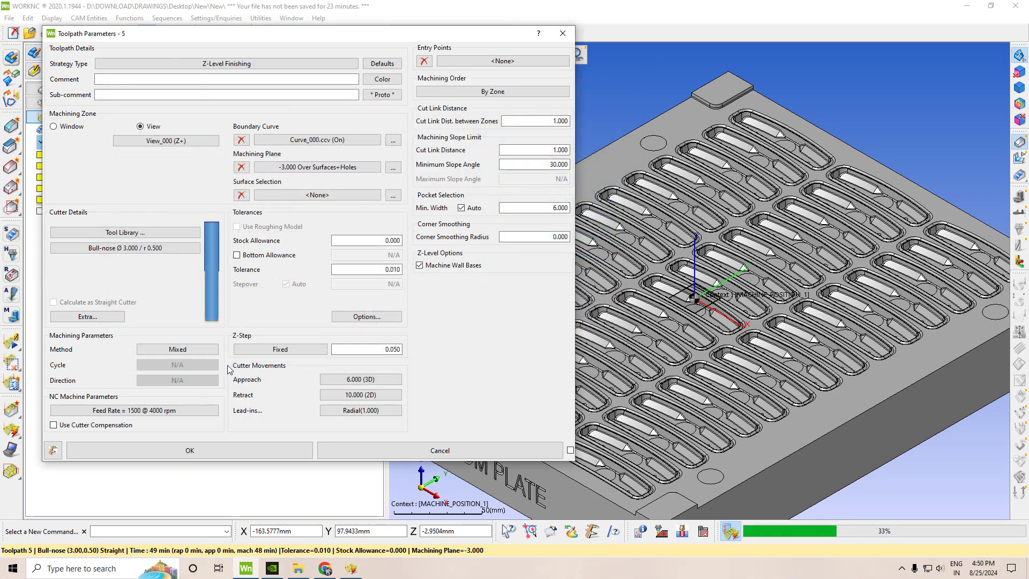
pyautogui.click(290, 453)
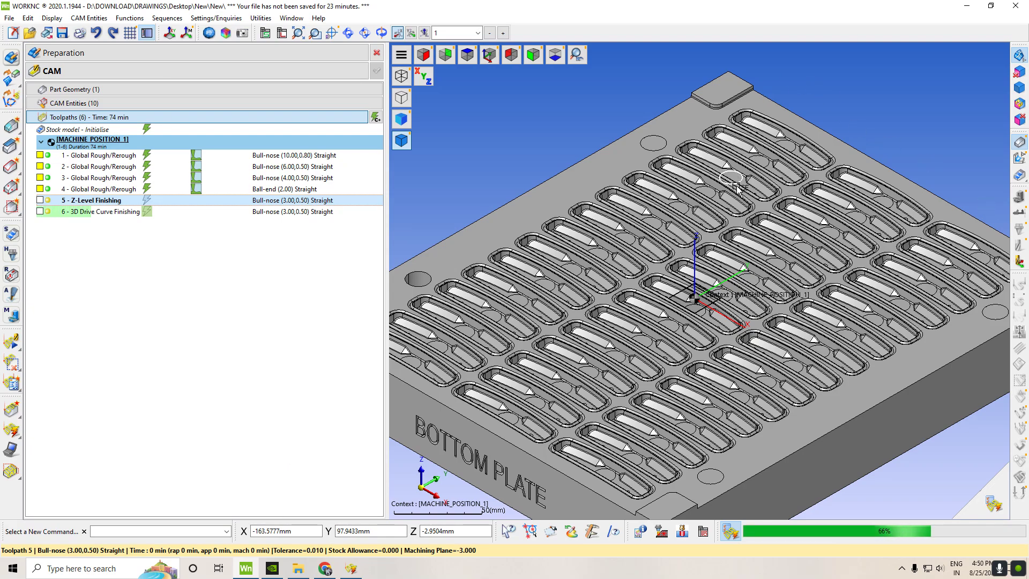
# - Recheck the parameters of the Z-Level Finishing toolpath and start its calculation
pyautogui.doubleClick(51, 200)
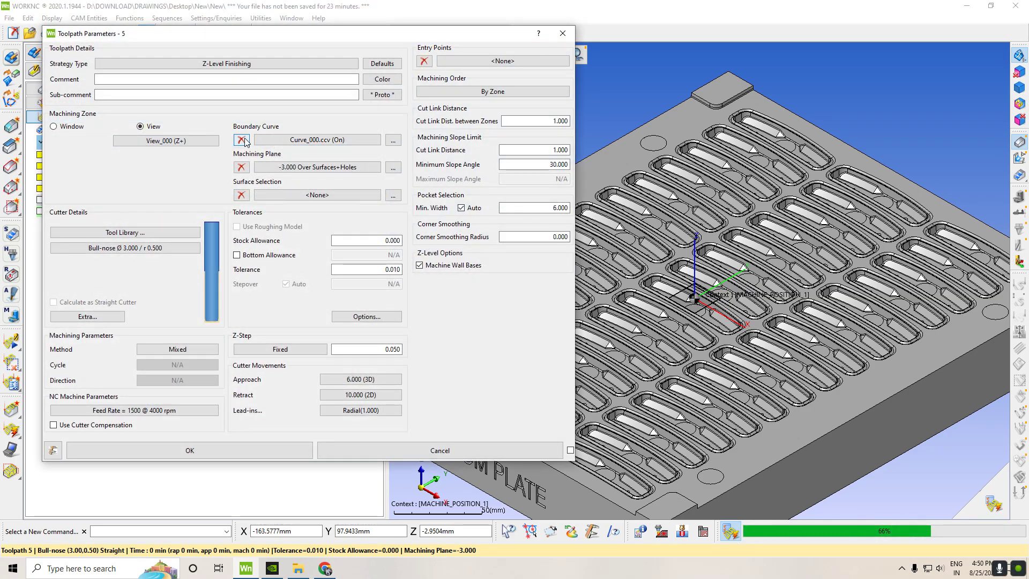
pyautogui.click(243, 450)
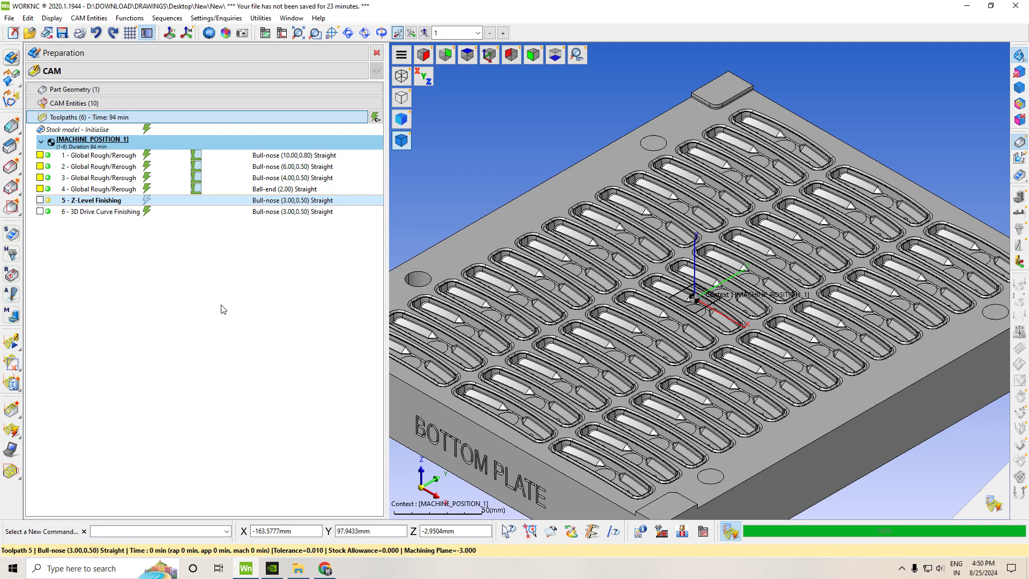
pyautogui.rightClick(107, 200)
pyautogui.click(183, 207)
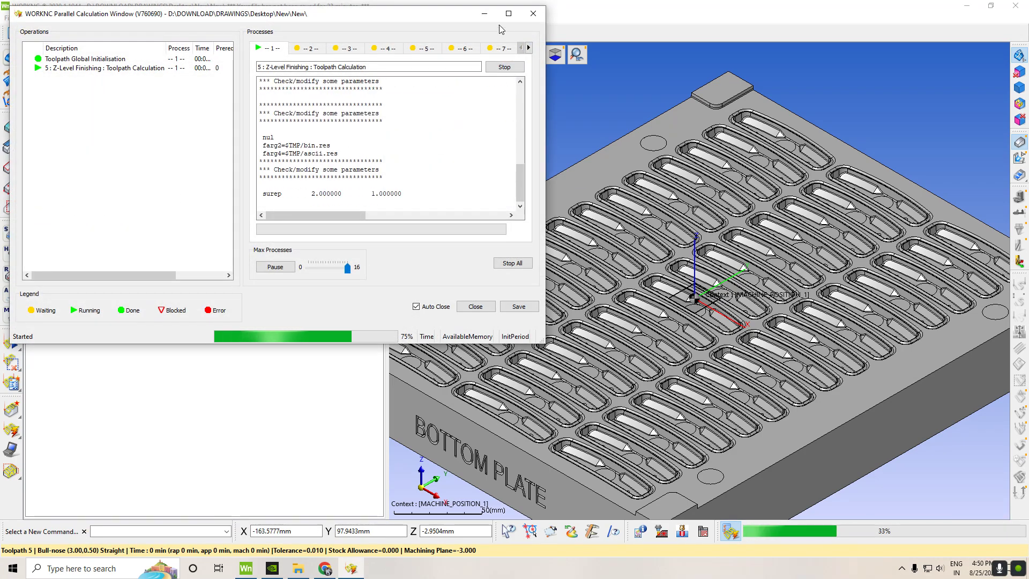
# - Display the 3D Drive Curve Finishing toolpath and examine how its passes cover the four corner pockets
pyautogui.click(40, 211)
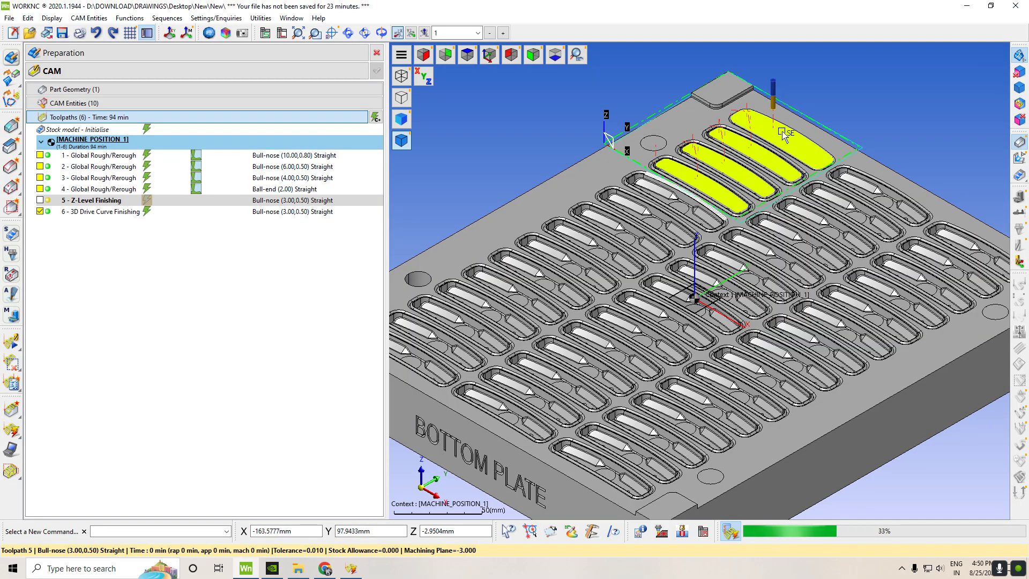
pyautogui.moveTo(837, 130)
pyautogui.mouseDown(button='middle')
pyautogui.moveTo(691, 273)
pyautogui.moveTo(707, 275)
pyautogui.moveTo(674, 259)
pyautogui.moveTo(664, 220)
pyautogui.moveTo(629, 193)
pyautogui.moveTo(622, 204)
pyautogui.moveTo(678, 210)
pyautogui.moveTo(677, 225)
pyautogui.moveTo(646, 241)
pyautogui.mouseUp(button='middle')
pyautogui.scroll(5, 804, 130)
pyautogui.moveTo(688, 276); pyautogui.dragTo(766, 286, button='middle')
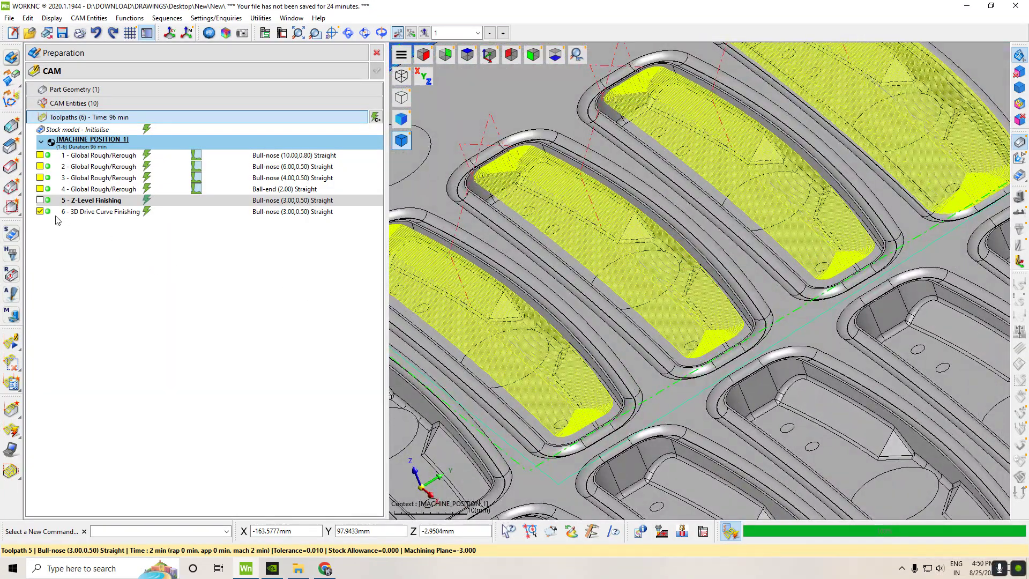
pyautogui.click(39, 211)
pyautogui.click(39, 211)
pyautogui.moveTo(583, 290); pyautogui.dragTo(175, 252, button='middle')
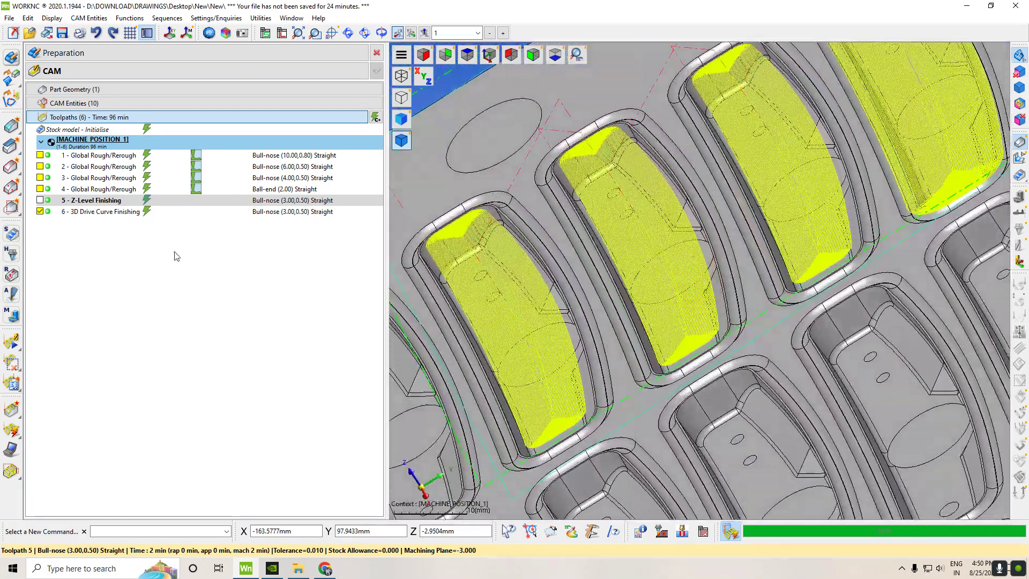
# - Hide the 3D Drive Curve Finishing path and briefly display the Z-Level Finishing path for comparison
pyautogui.click(39, 211)
pyautogui.click(40, 200)
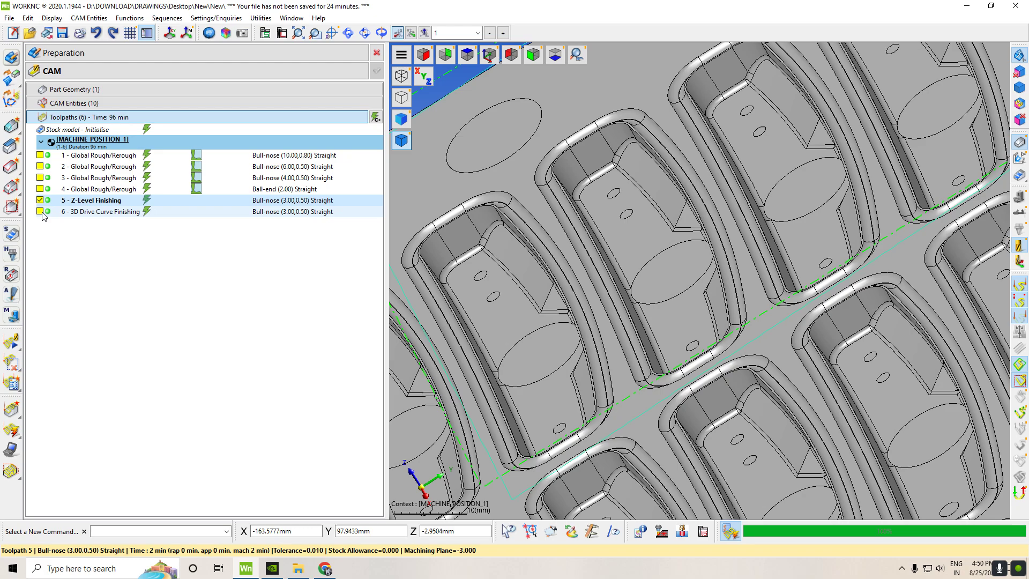
pyautogui.click(39, 200)
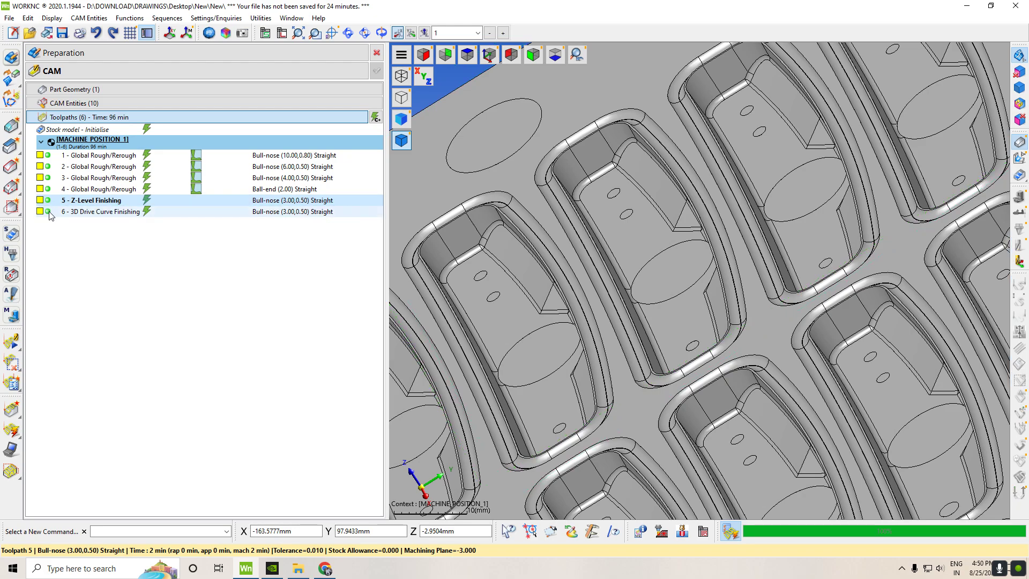
# - Switch the 3D Drive Curve Finishing toolpath's machining zone from View to Window and recalculate it
pyautogui.doubleClick(49, 213)
pyautogui.click(54, 126)
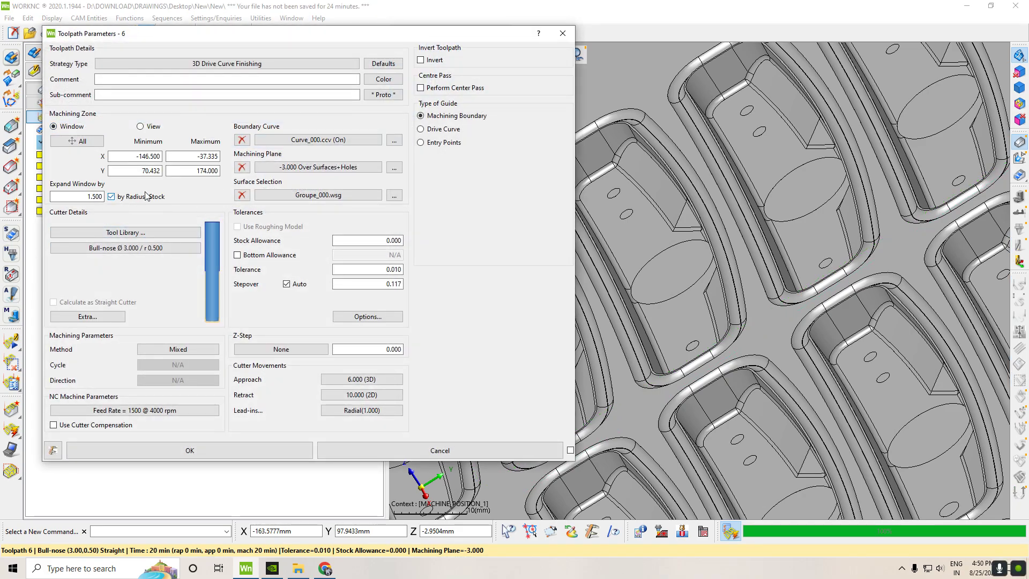
pyautogui.click(246, 455)
pyautogui.click(993, 503)
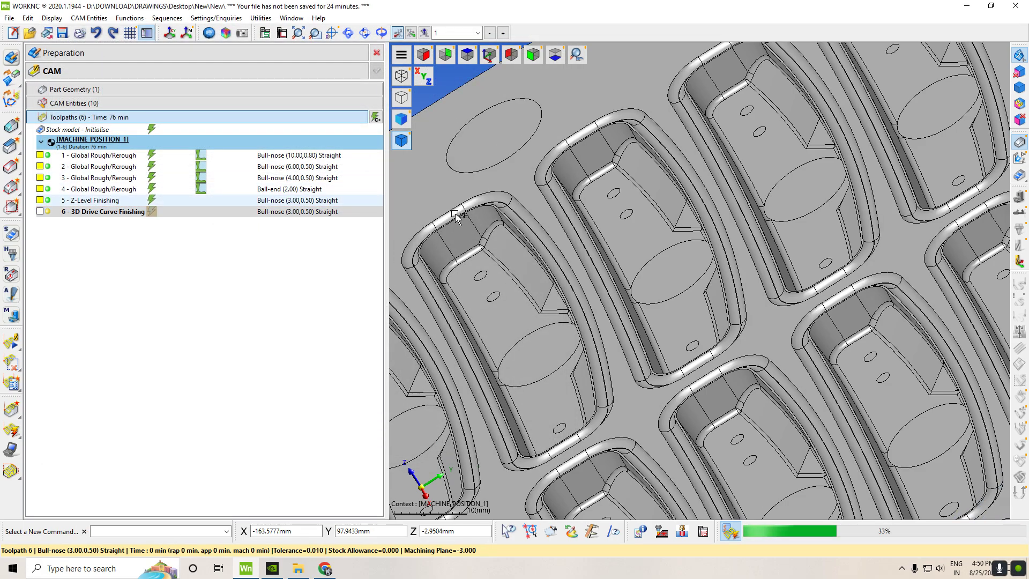
pyautogui.click(489, 56)
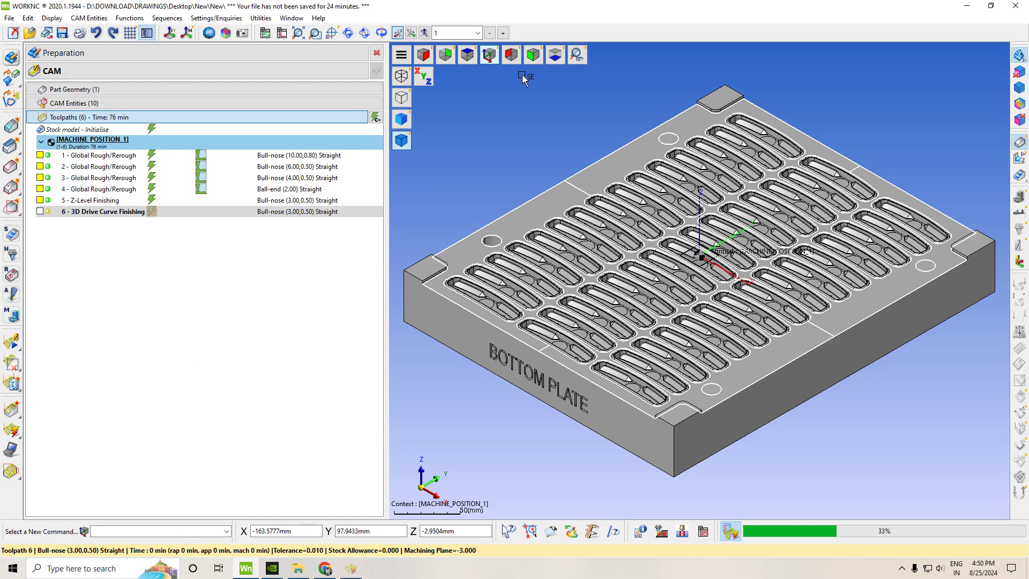
# - Examine the Z-Level Finishing path around the corner pad and check toolpath 4's Global Rough/Rerough parameters
pyautogui.click(39, 201)
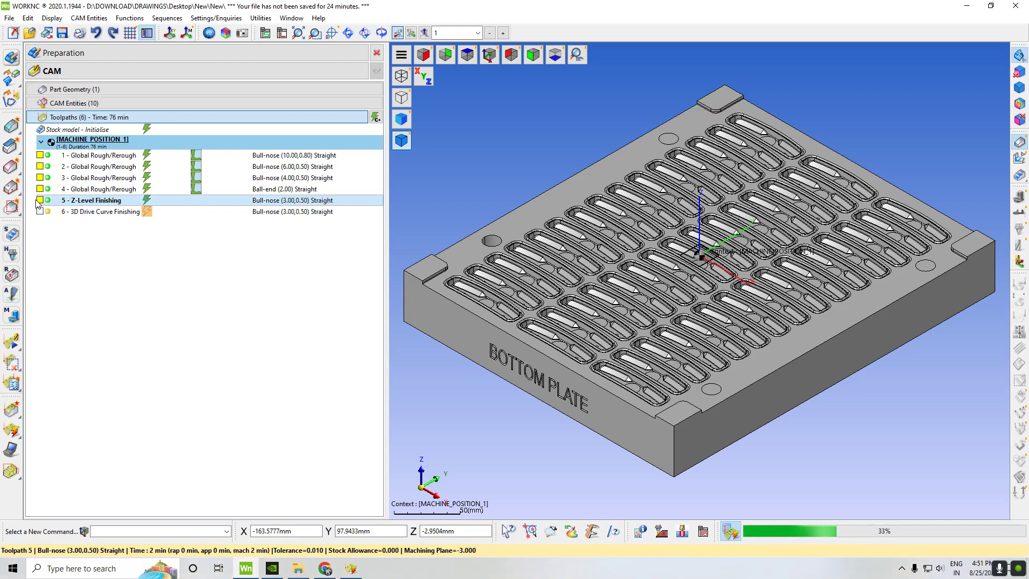
pyautogui.click(39, 200)
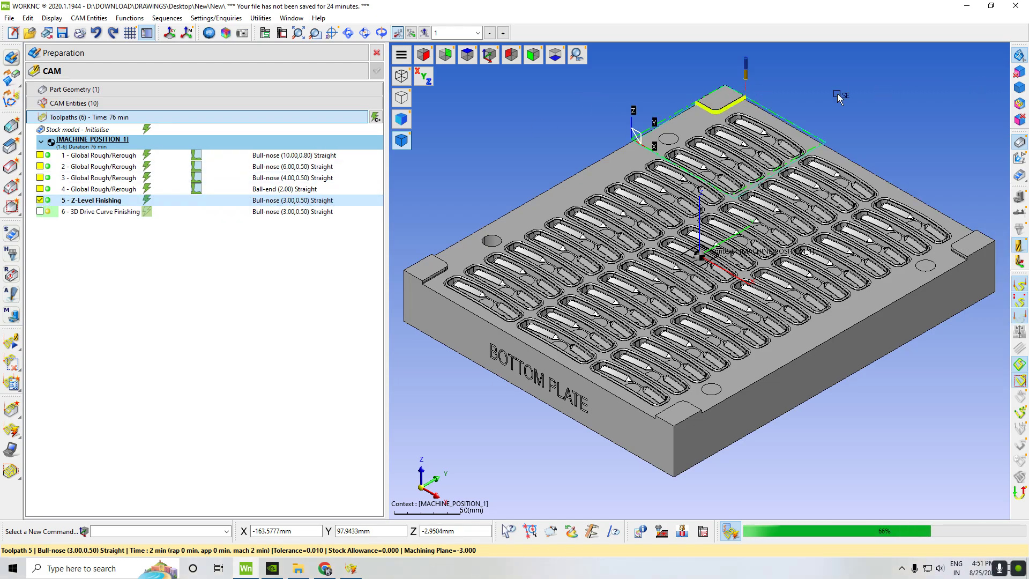
pyautogui.scroll(10, 793, 89)
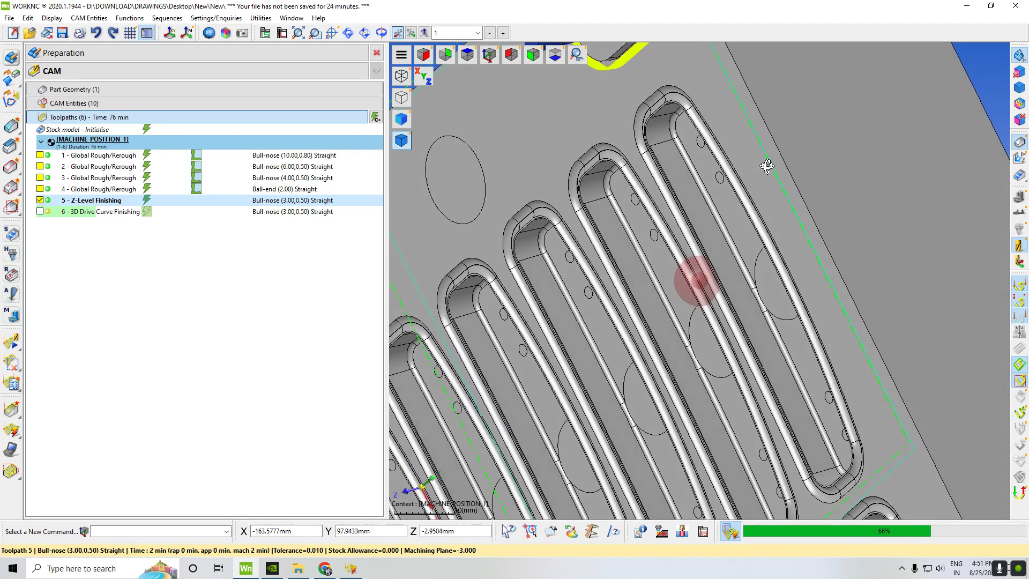
pyautogui.moveTo(767, 166); pyautogui.dragTo(840, 67, button='middle')
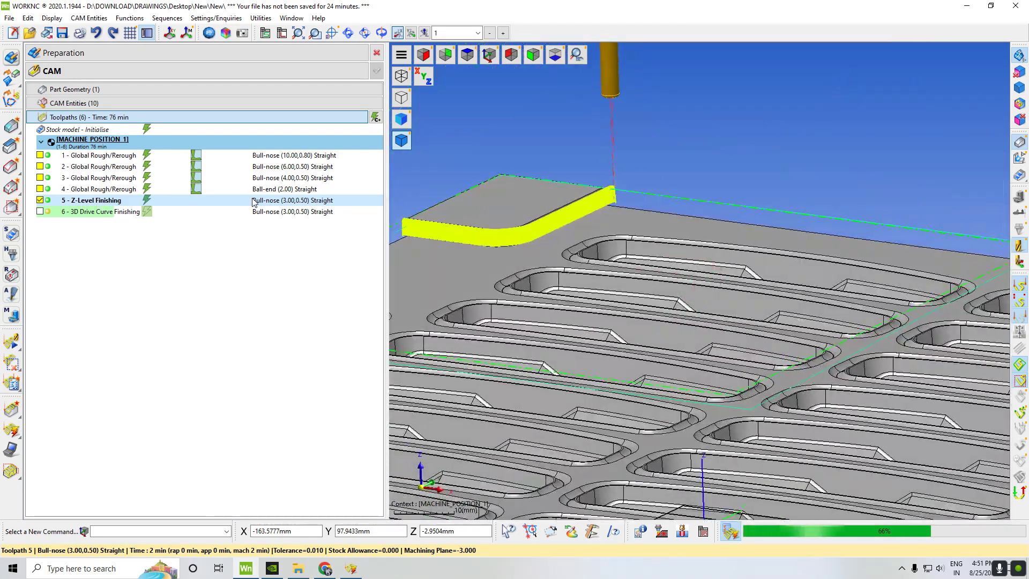
pyautogui.click(487, 58)
pyautogui.click(39, 201)
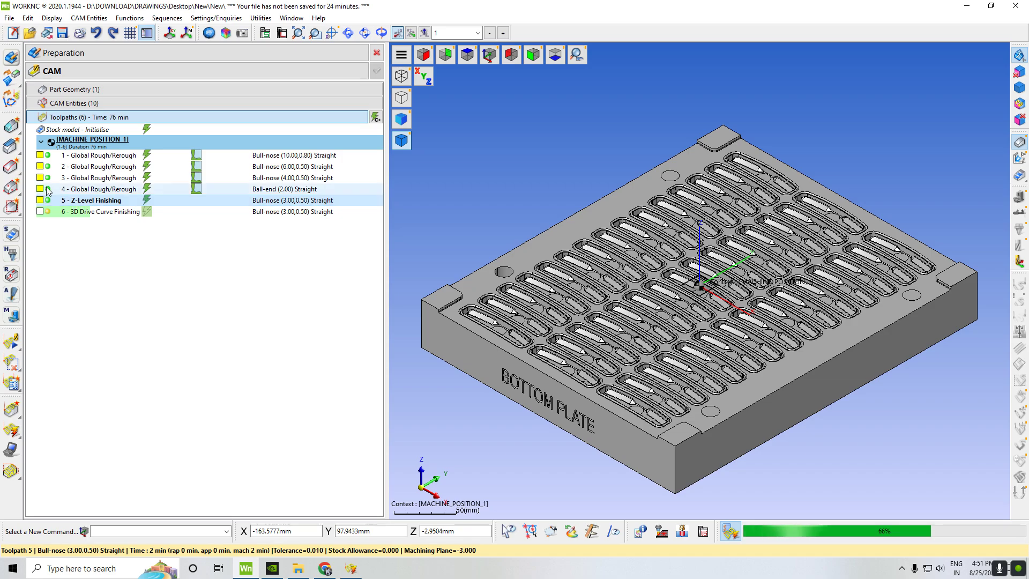
pyautogui.doubleClick(116, 189)
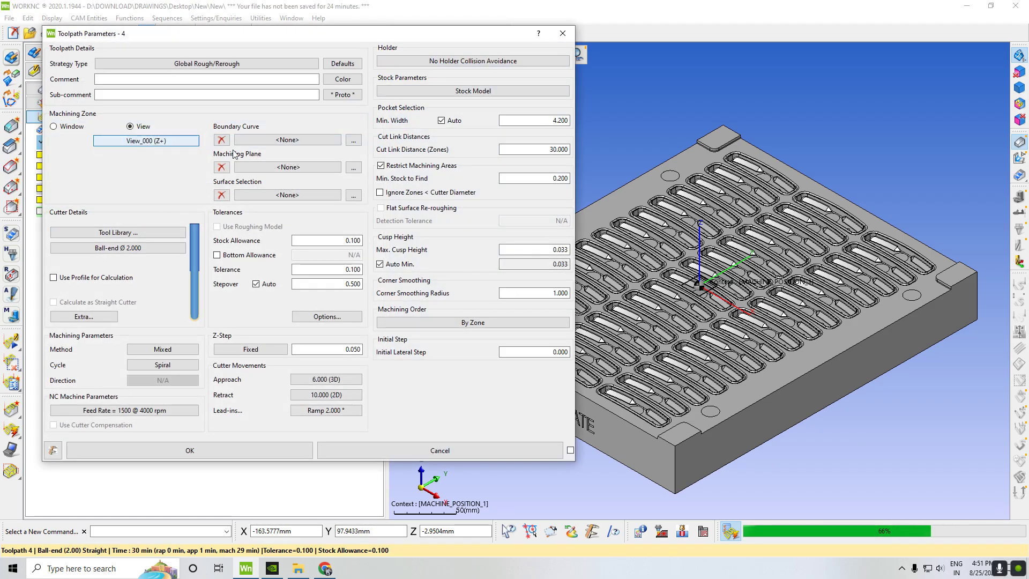
pyautogui.click(558, 33)
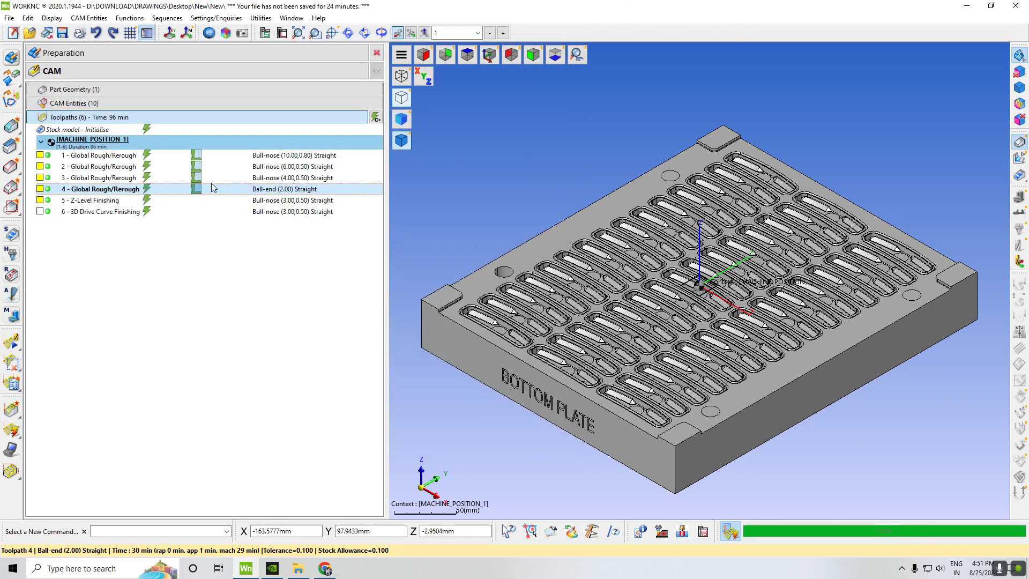
# - Display the recalculated 3D Drive Curve Finishing path and inspect its passes on the pocket walls and floors up close
pyautogui.click(40, 211)
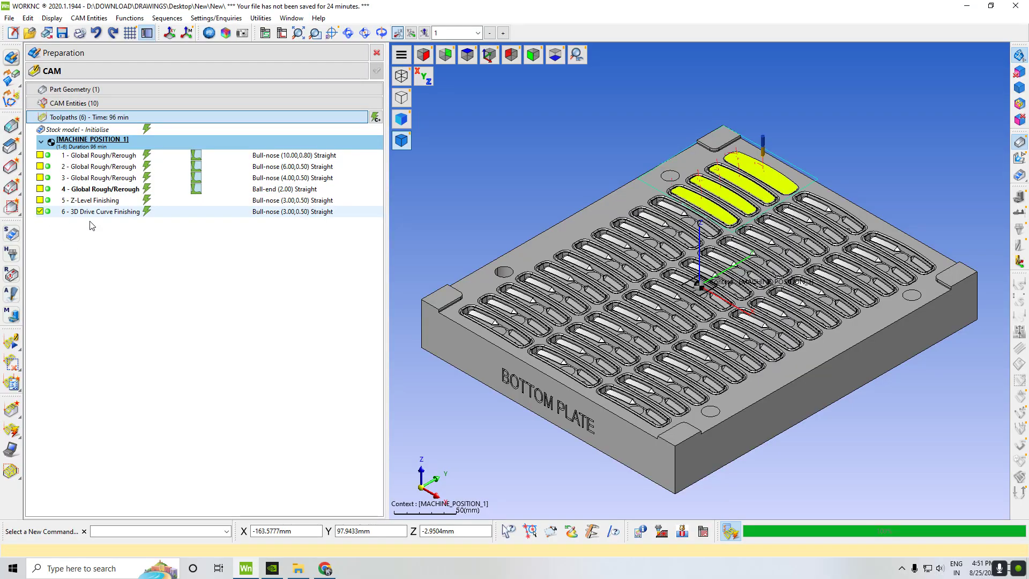
pyautogui.moveTo(780, 169); pyautogui.dragTo(812, 167, button='middle')
pyautogui.scroll(10, 771, 166)
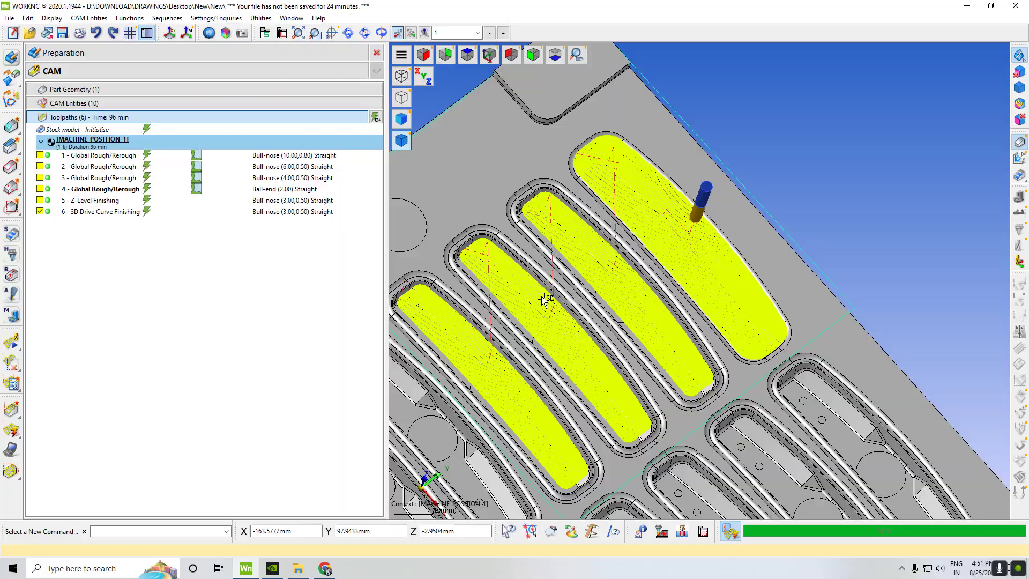
pyautogui.scroll(5, 541, 296)
pyautogui.moveTo(660, 332)
pyautogui.mouseDown(button='middle')
pyautogui.moveTo(686, 276)
pyautogui.moveTo(643, 242)
pyautogui.moveTo(583, 266)
pyautogui.mouseUp(button='middle')
pyautogui.scroll(5, 842, 301)
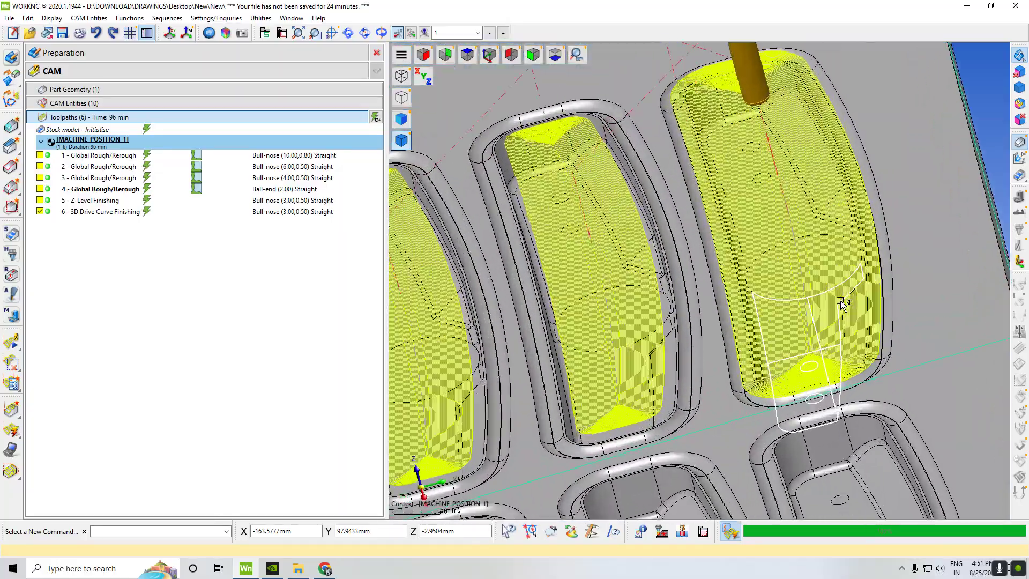
pyautogui.moveTo(843, 300)
pyautogui.mouseDown(button='middle')
pyautogui.moveTo(905, 239)
pyautogui.moveTo(886, 284)
pyautogui.mouseUp(button='middle')
# - Remove the boundary curve from the 3D Drive Curve Finishing toolpath, set its machining plane's Z level to -47.450 and recalculate it
pyautogui.doubleClick(50, 212)
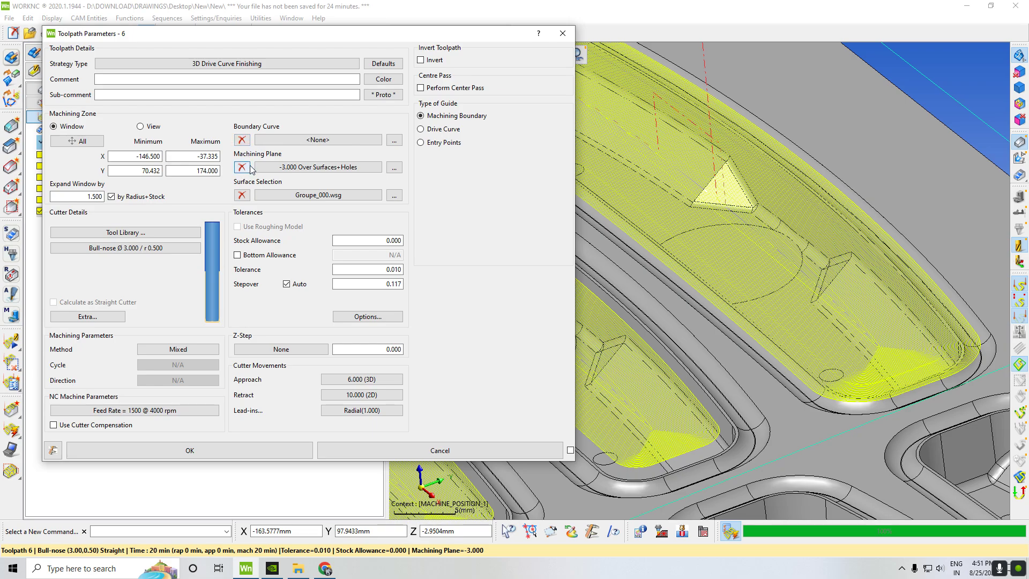
pyautogui.click(394, 168)
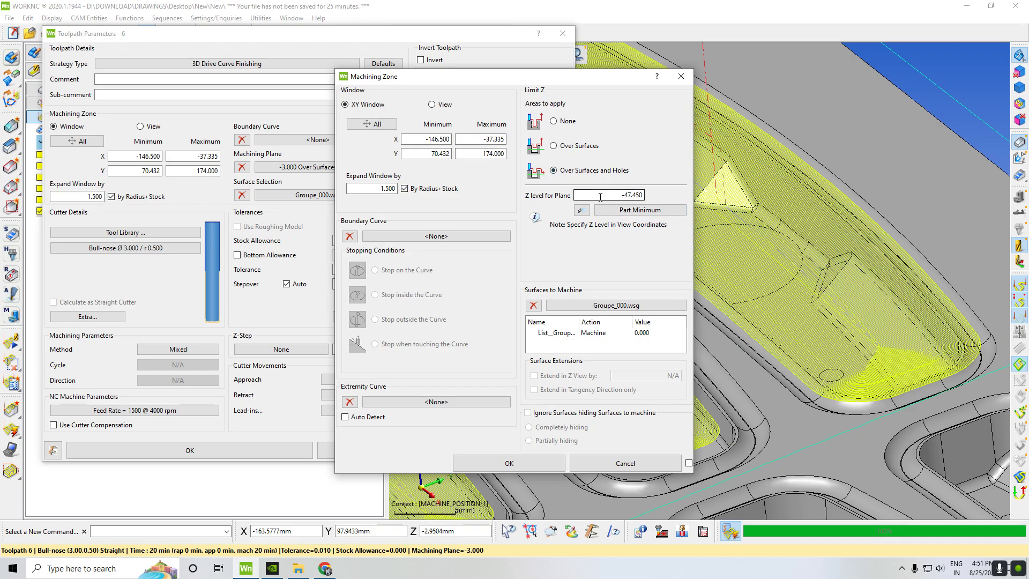
pyautogui.click(541, 469)
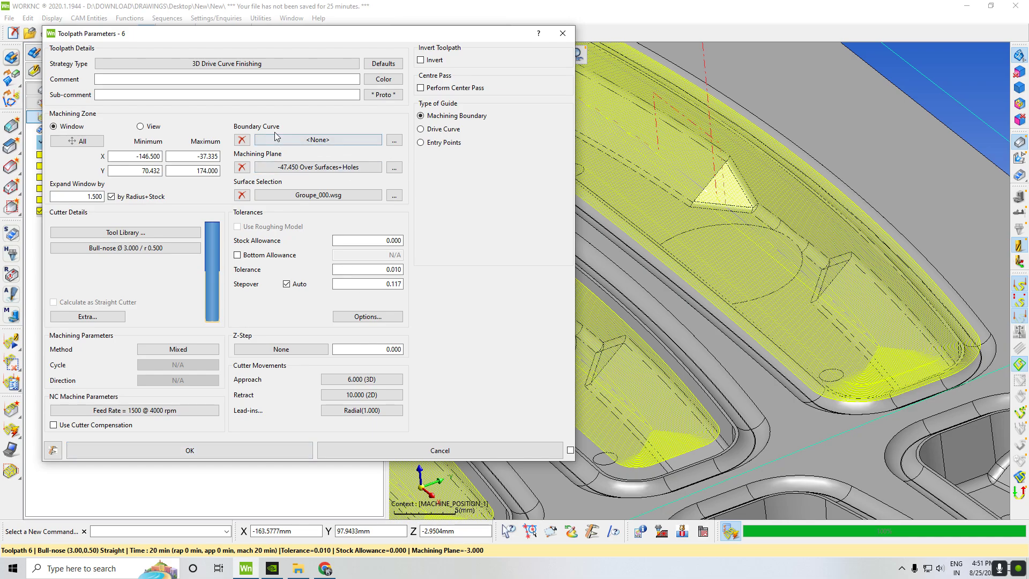
pyautogui.click(257, 455)
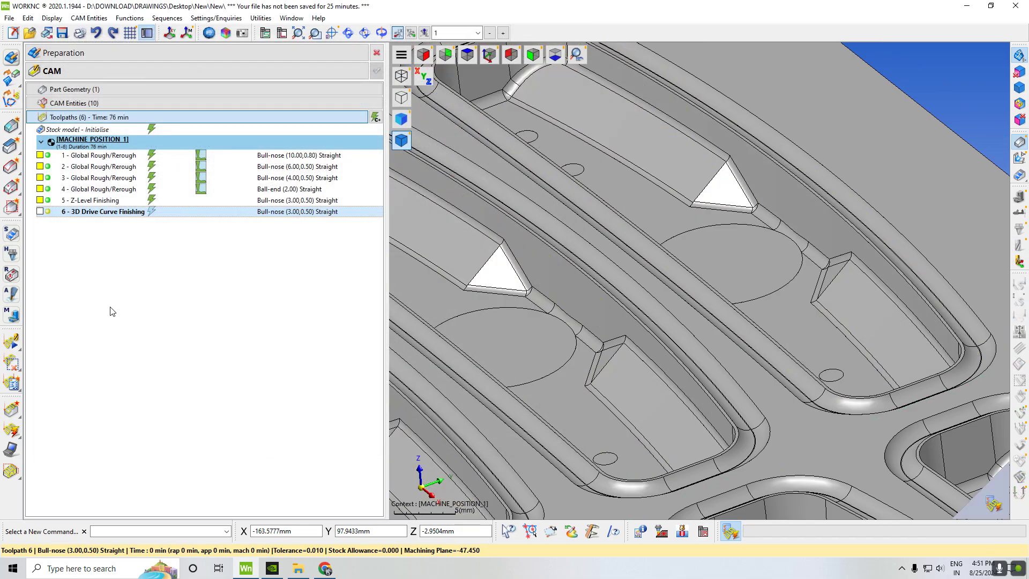
pyautogui.rightClick(989, 504)
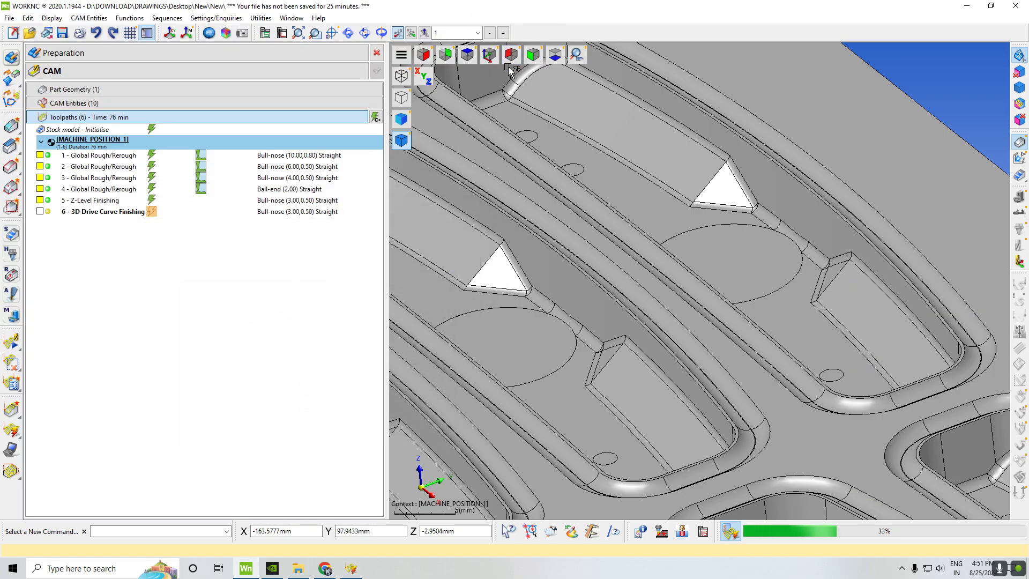
pyautogui.click(494, 57)
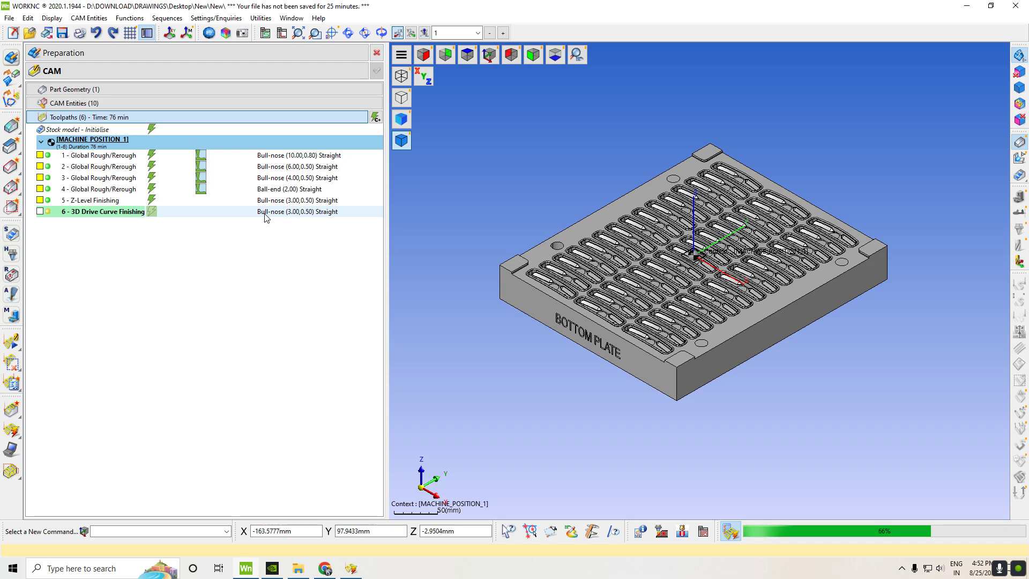
pyautogui.scroll(2, 776, 117)
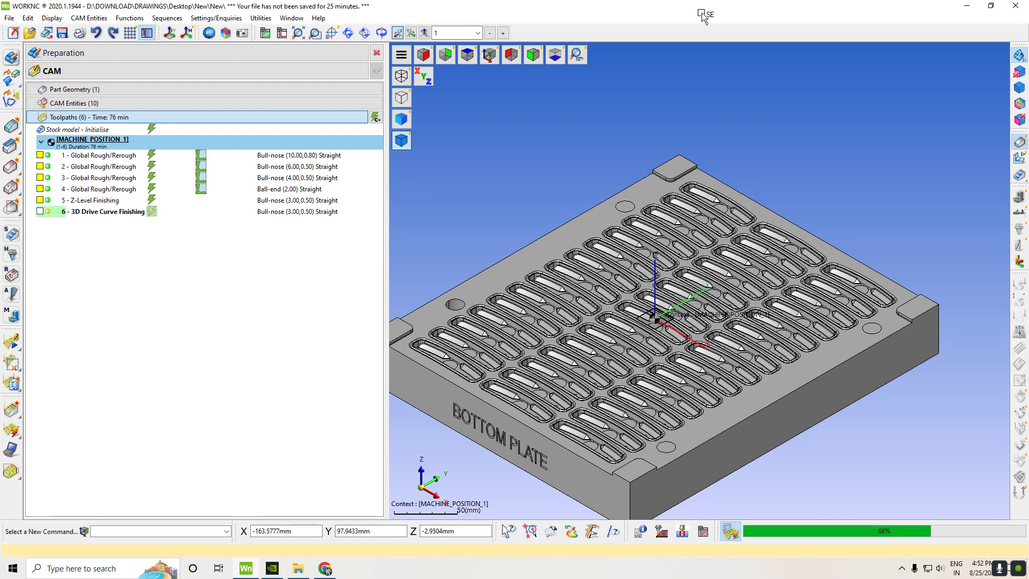
# - Display the recalculated 3D Drive Curve Finishing path, inspect its coverage of the corner pocket, and review its parameters before hiding it
pyautogui.scroll(2, 739, 185)
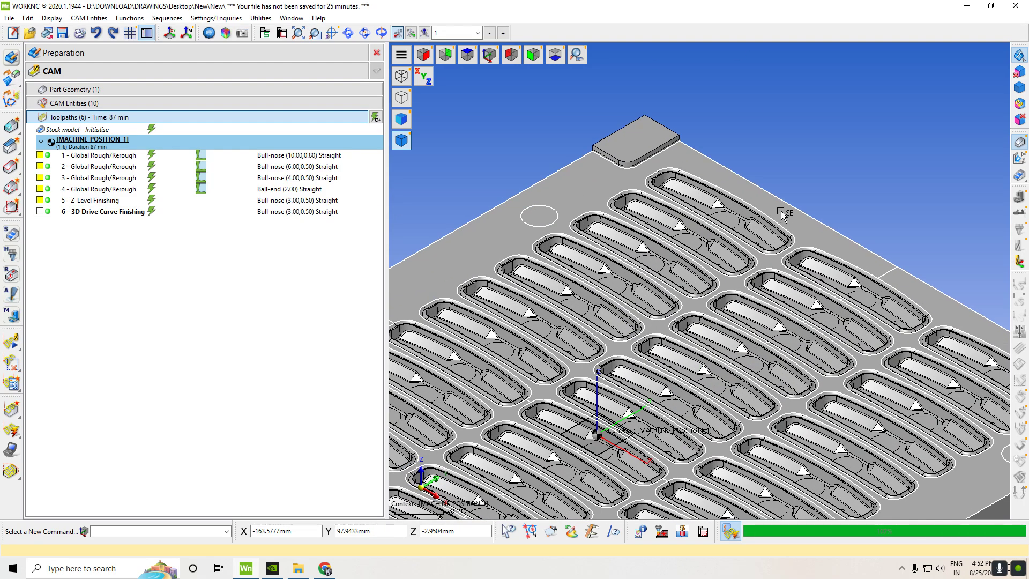
pyautogui.click(39, 211)
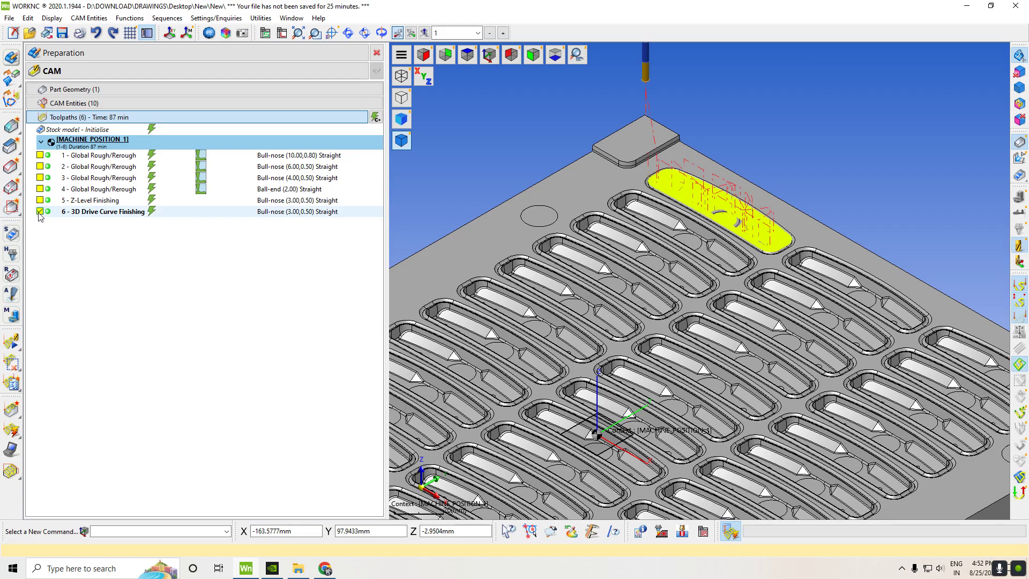
pyautogui.moveTo(769, 176); pyautogui.dragTo(758, 200, button='middle')
pyautogui.scroll(5, 720, 187)
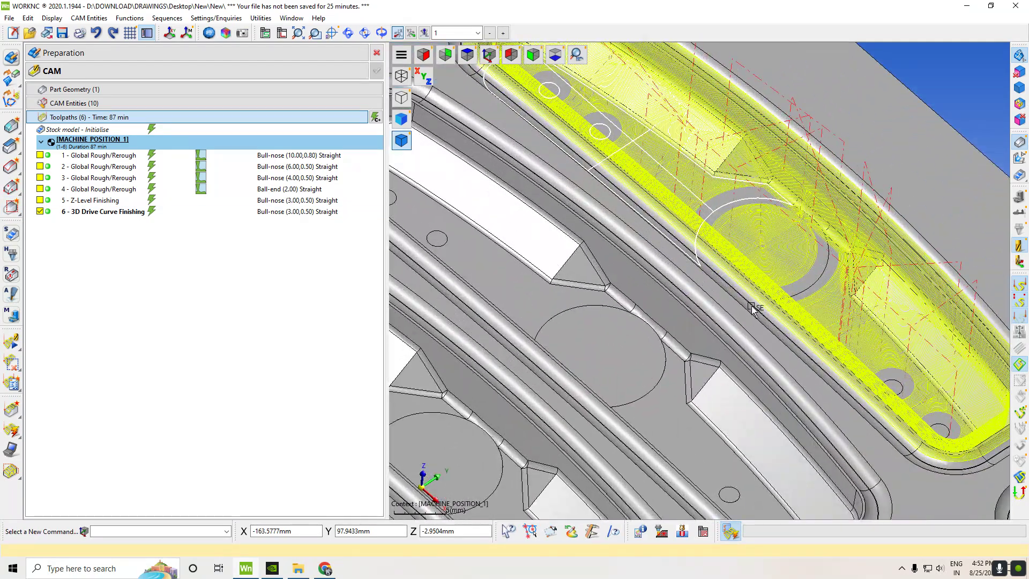
pyautogui.scroll(-5, 721, 215)
pyautogui.moveTo(695, 273)
pyautogui.mouseDown(button='middle')
pyautogui.moveTo(786, 209)
pyautogui.moveTo(758, 218)
pyautogui.moveTo(803, 230)
pyautogui.moveTo(841, 223)
pyautogui.mouseUp(button='middle')
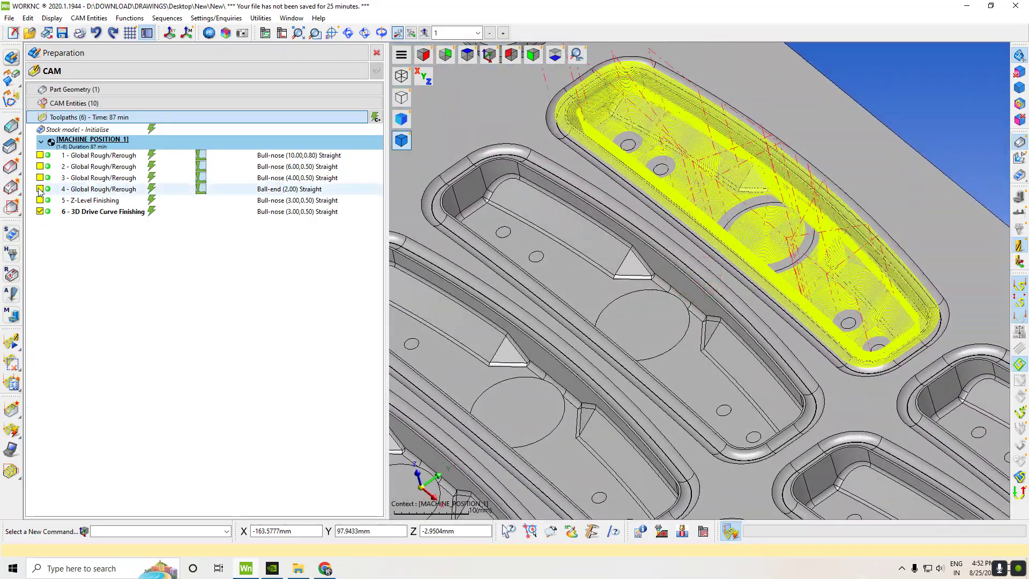
pyautogui.doubleClick(49, 210)
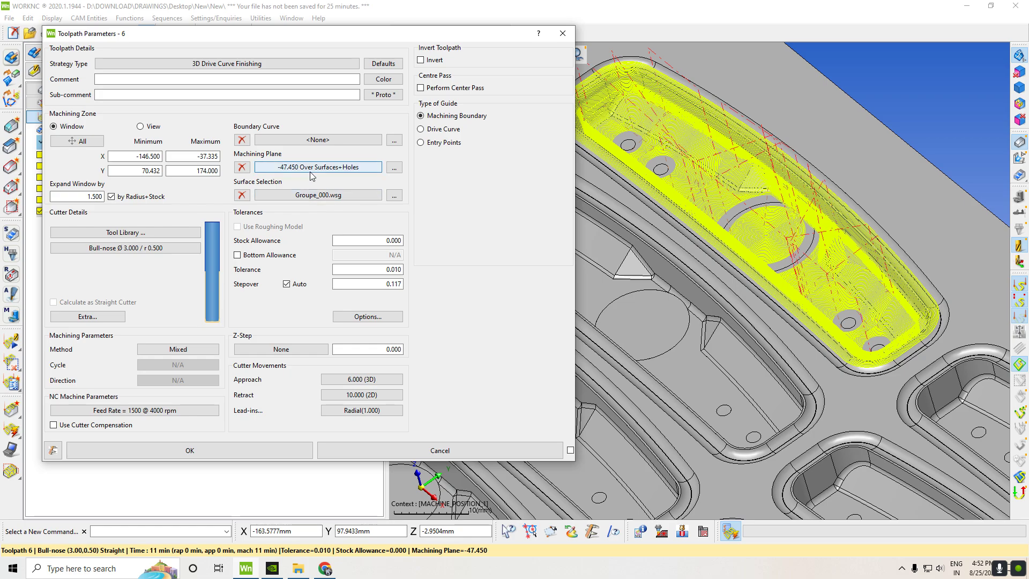
pyautogui.click(561, 34)
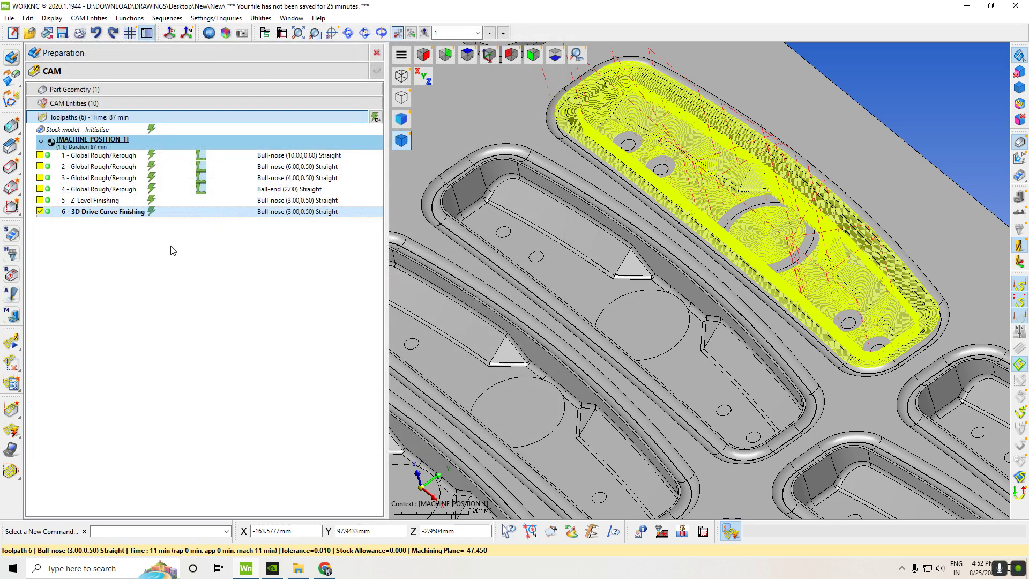
pyautogui.click(39, 211)
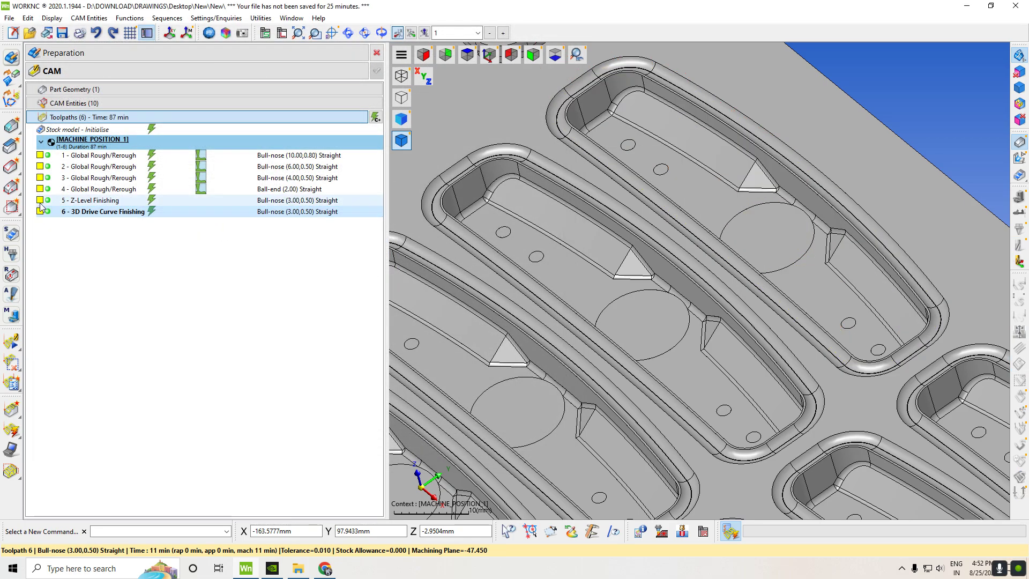
# - Switch the Z-Level Finishing toolpath's machining zone from View to Window, reassign Curve_000 as its boundary curve and recalculate it
pyautogui.click(39, 201)
pyautogui.doubleClick(51, 202)
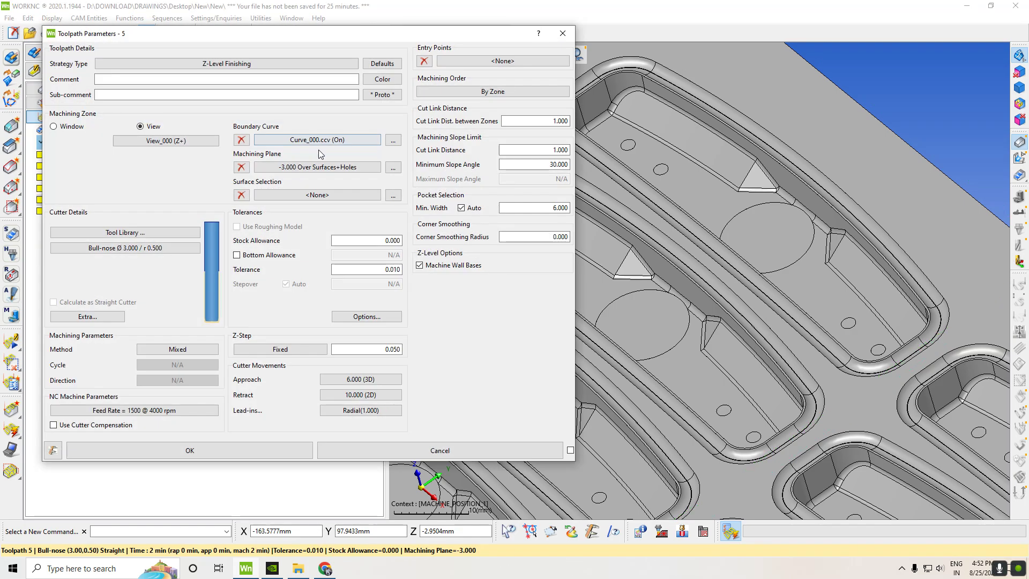
pyautogui.click(78, 128)
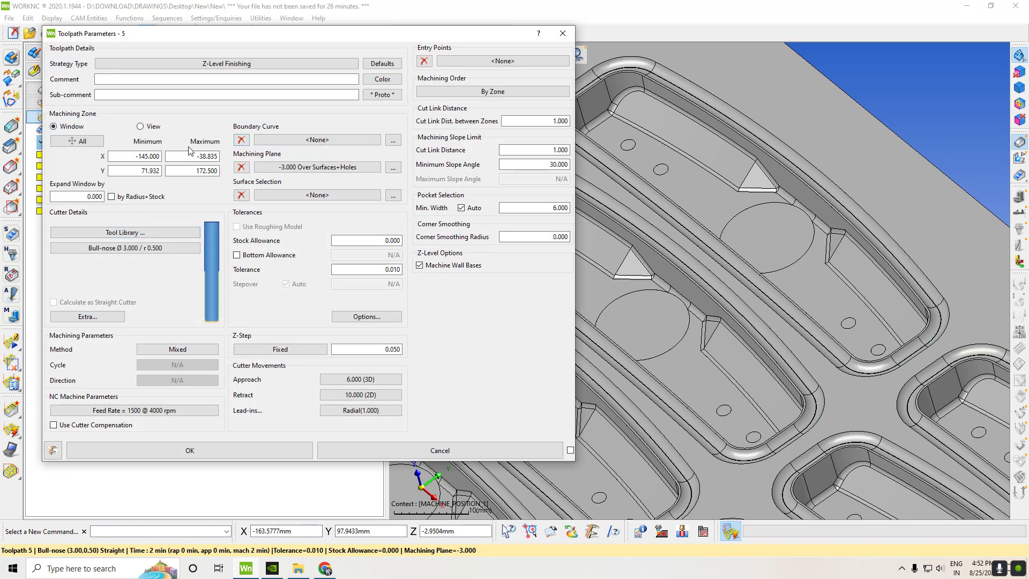
pyautogui.click(289, 147)
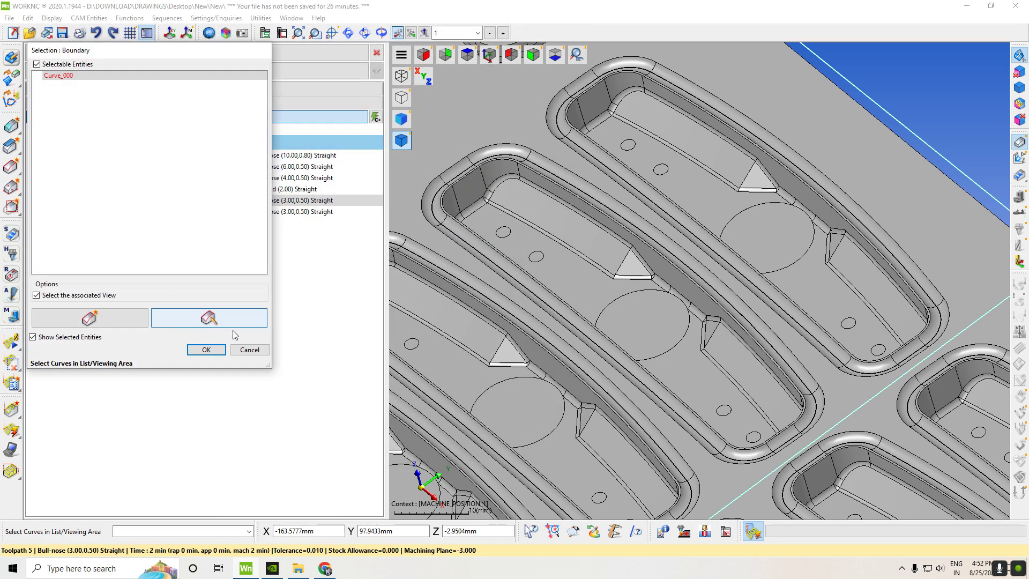
pyautogui.click(206, 350)
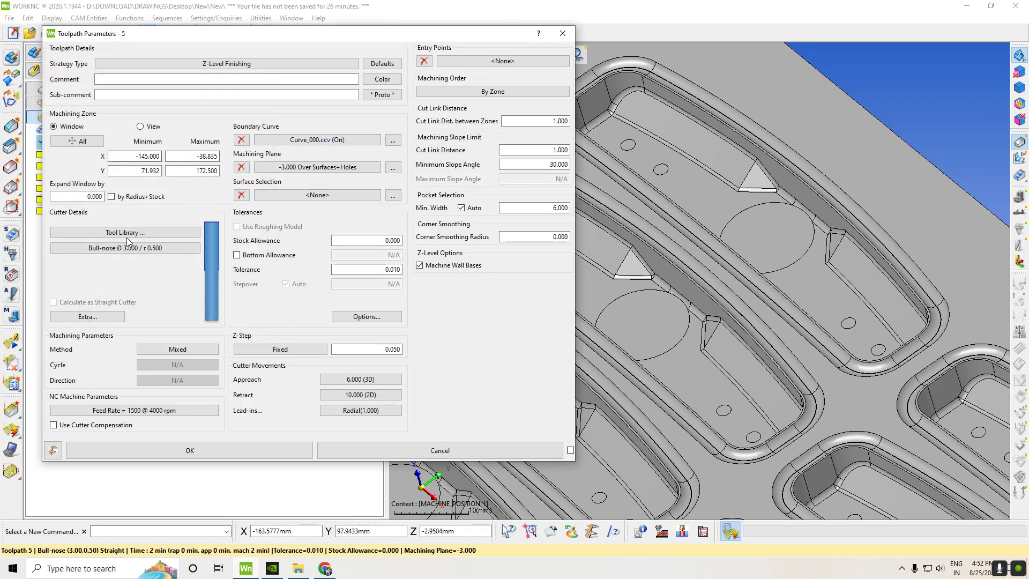
pyautogui.click(292, 450)
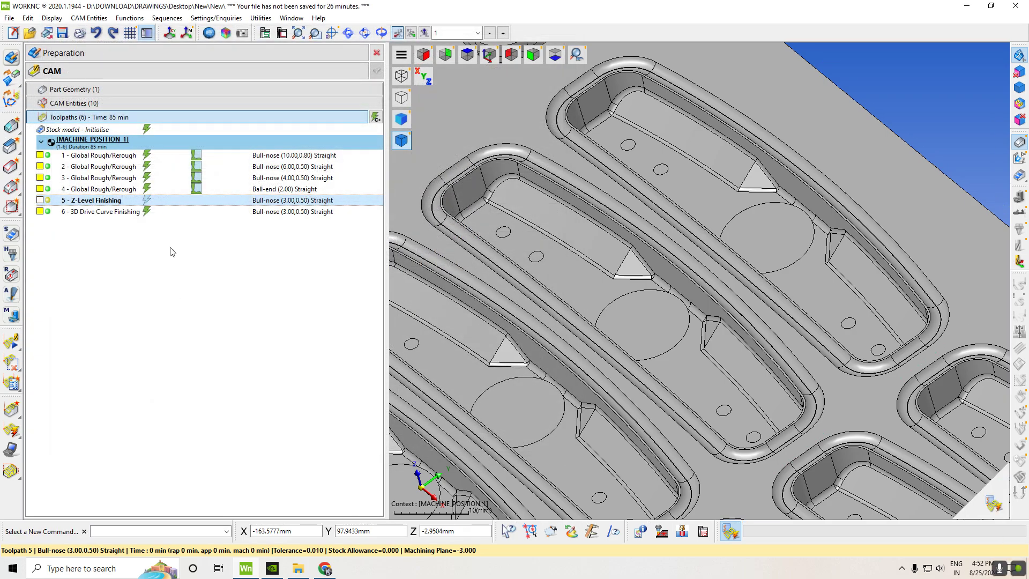
pyautogui.rightClick(992, 497)
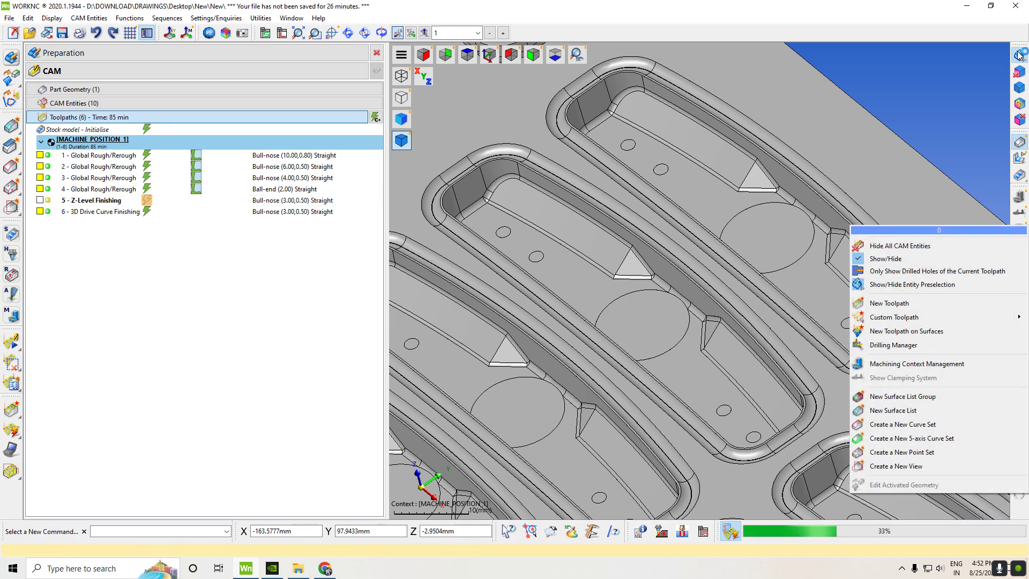
pyautogui.click(918, 104)
# - Display the 3D Drive Curve Finishing path on the corner pocket again and check its toolpath parameters
pyautogui.click(488, 55)
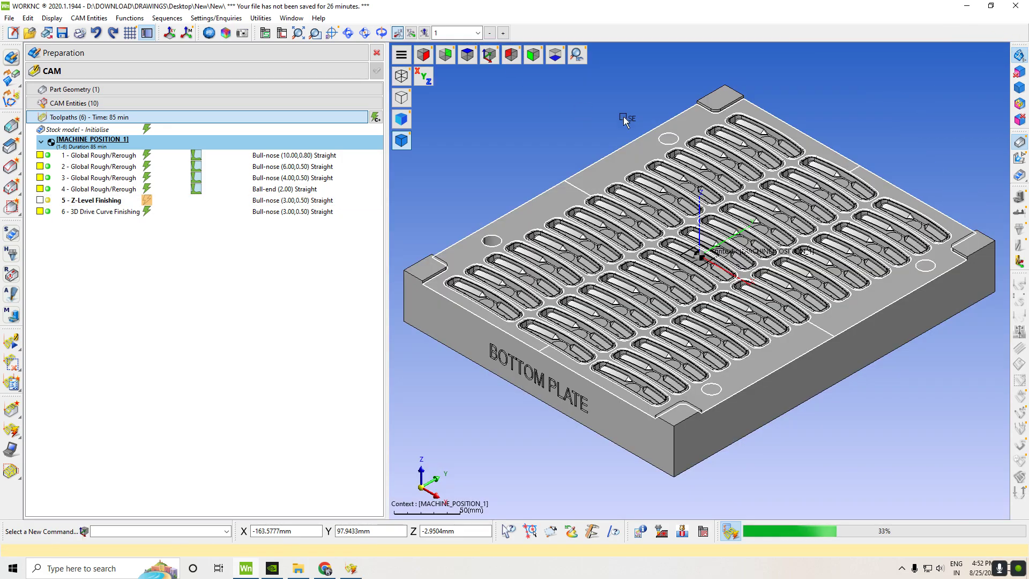
pyautogui.scroll(2, 768, 113)
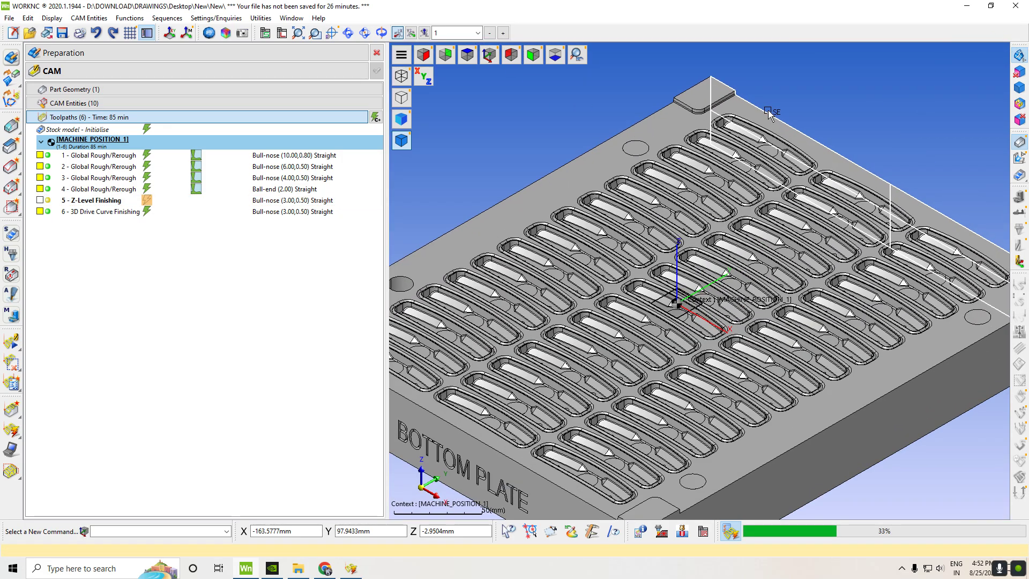
pyautogui.click(39, 211)
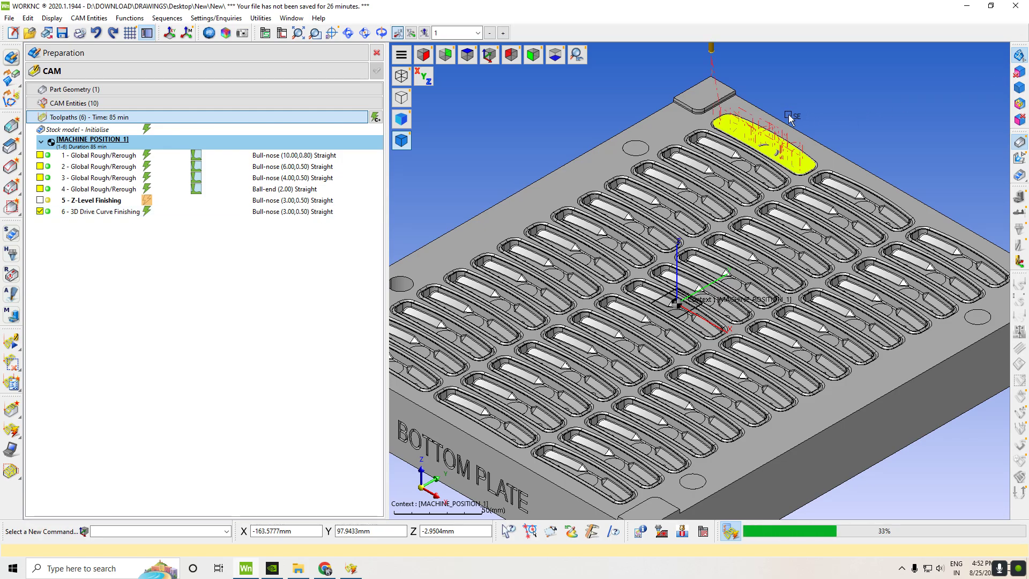
pyautogui.scroll(5, 789, 119)
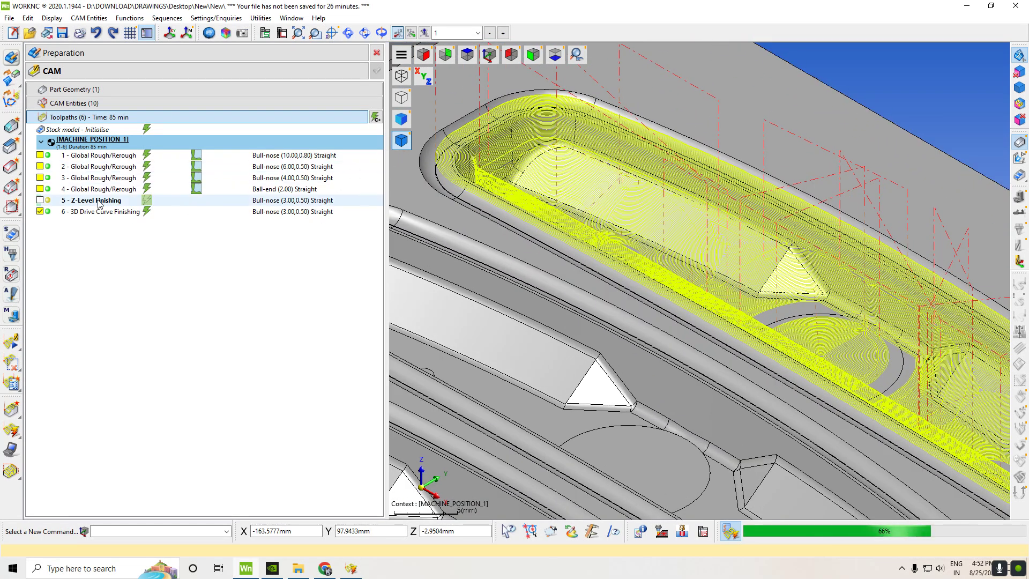
pyautogui.doubleClick(48, 213)
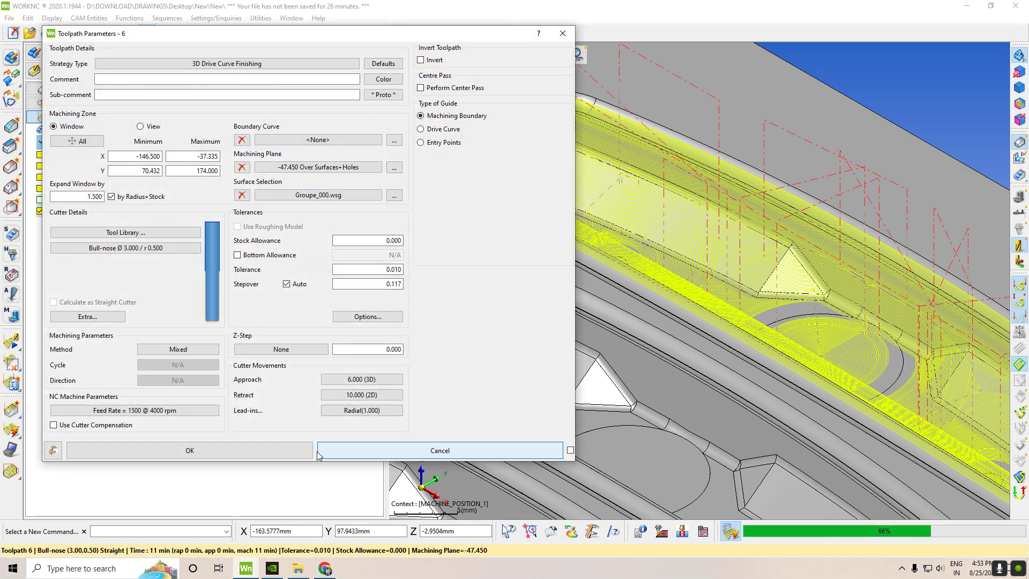
pyautogui.click(440, 450)
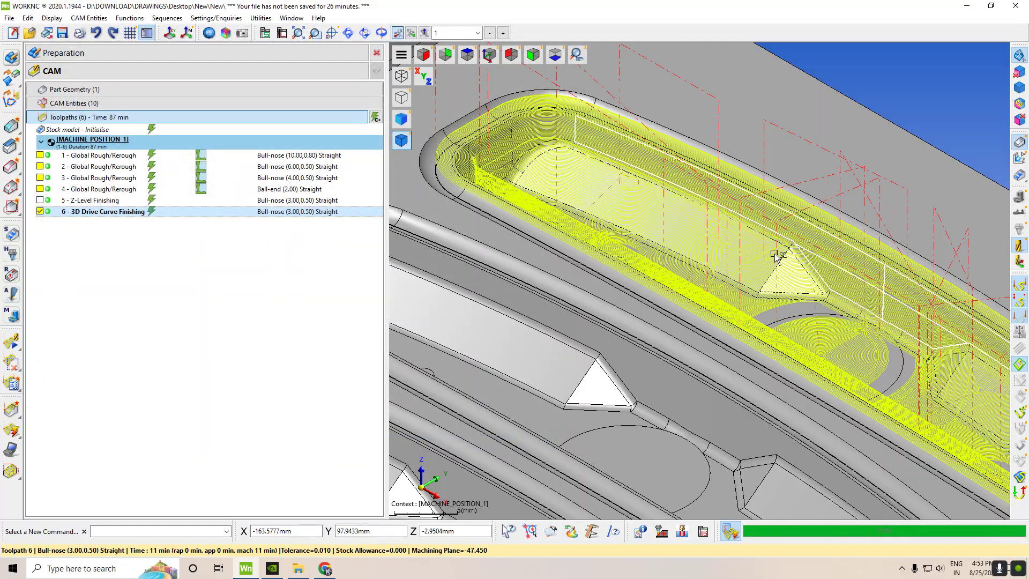
# - Examine the 3D Drive Curve Finishing passes around the pocket's walls, floor holes and round recess from several angles
pyautogui.moveTo(951, 198); pyautogui.dragTo(877, 246, button='middle')
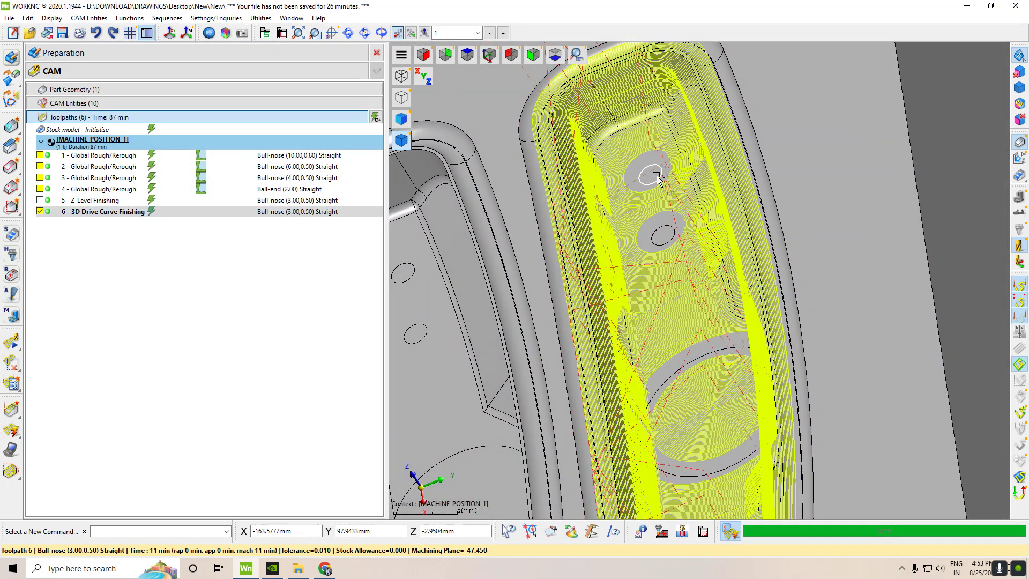
pyautogui.moveTo(658, 180); pyautogui.dragTo(698, 243, button='middle')
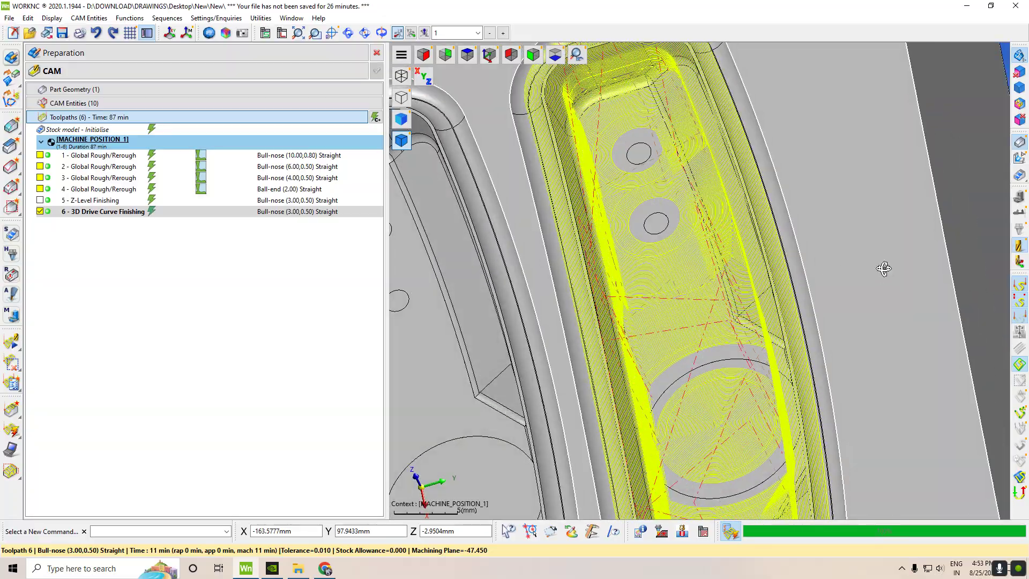
pyautogui.moveTo(884, 268); pyautogui.dragTo(841, 263, button='middle')
pyautogui.moveTo(891, 313); pyautogui.dragTo(935, 257, button='middle')
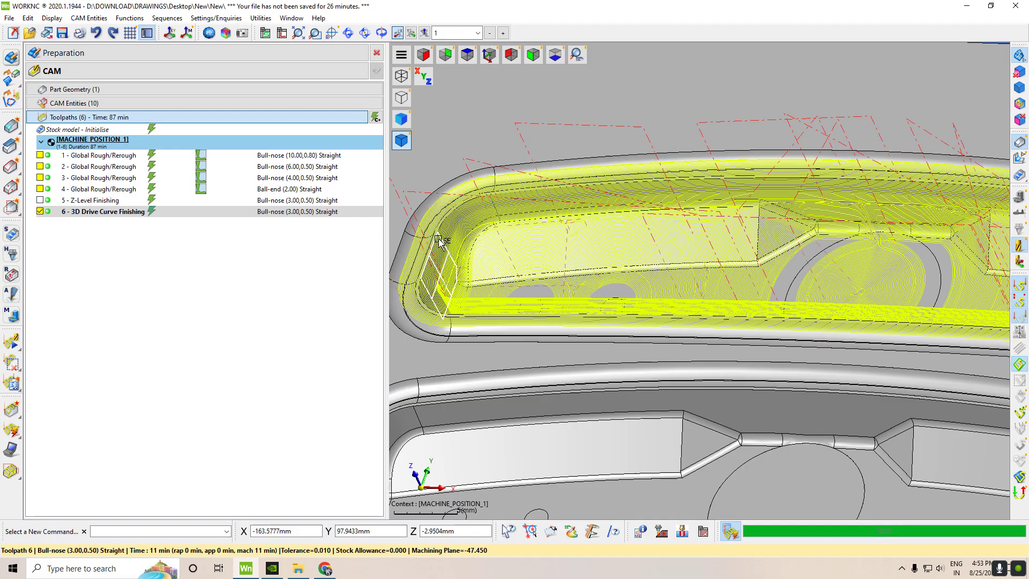
pyautogui.moveTo(580, 211); pyautogui.dragTo(506, 347, button='middle')
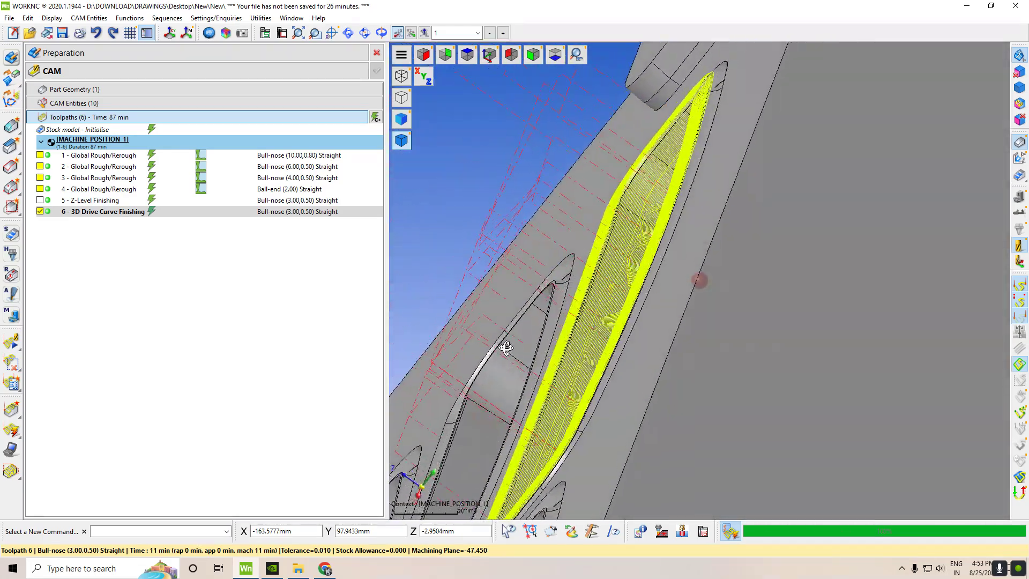
pyautogui.click(489, 55)
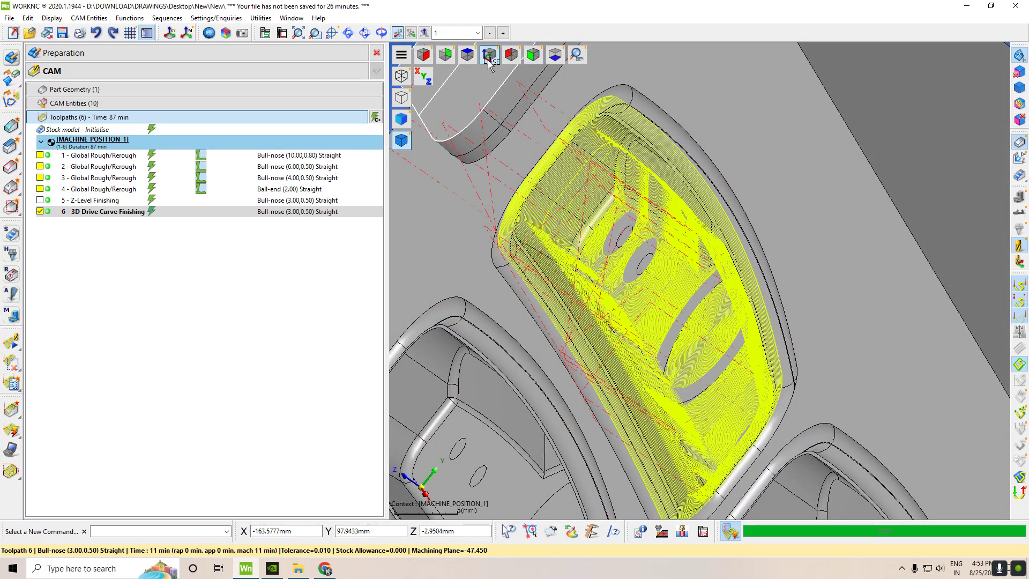
pyautogui.scroll(5, 804, 86)
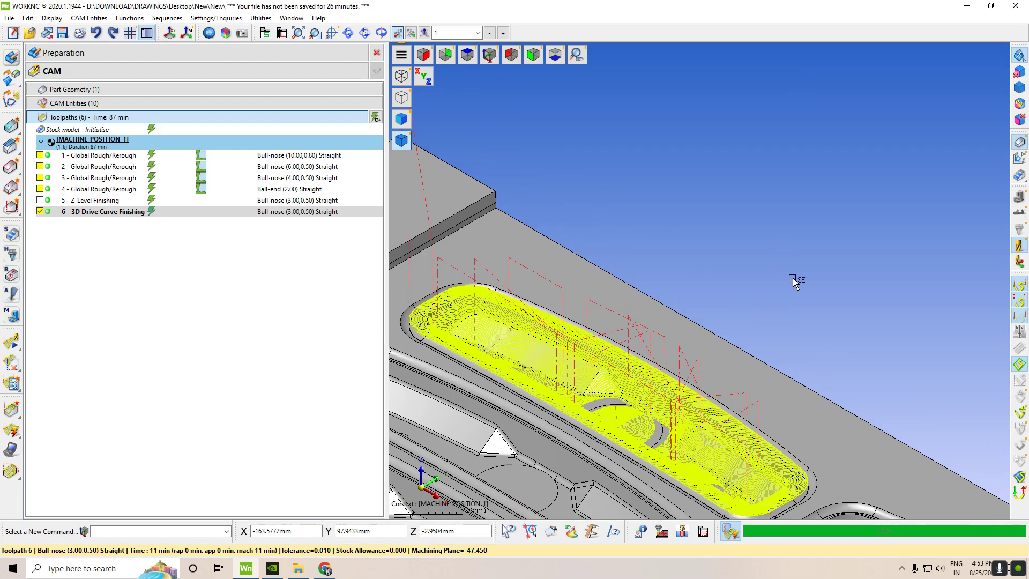
pyautogui.moveTo(793, 280); pyautogui.dragTo(729, 315, button='middle')
pyautogui.scroll(3, 613, 403)
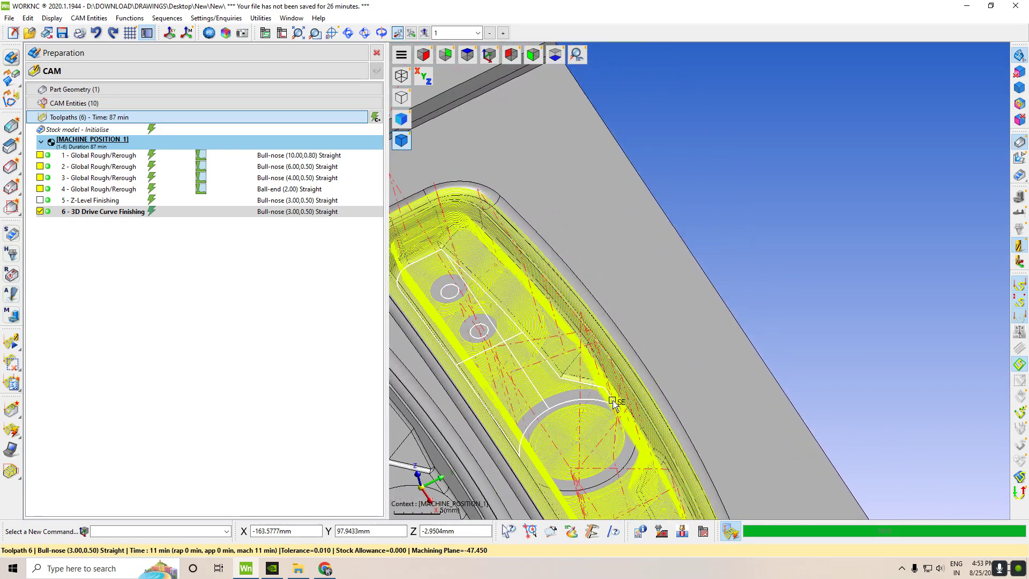
pyautogui.scroll(-4, 783, 423)
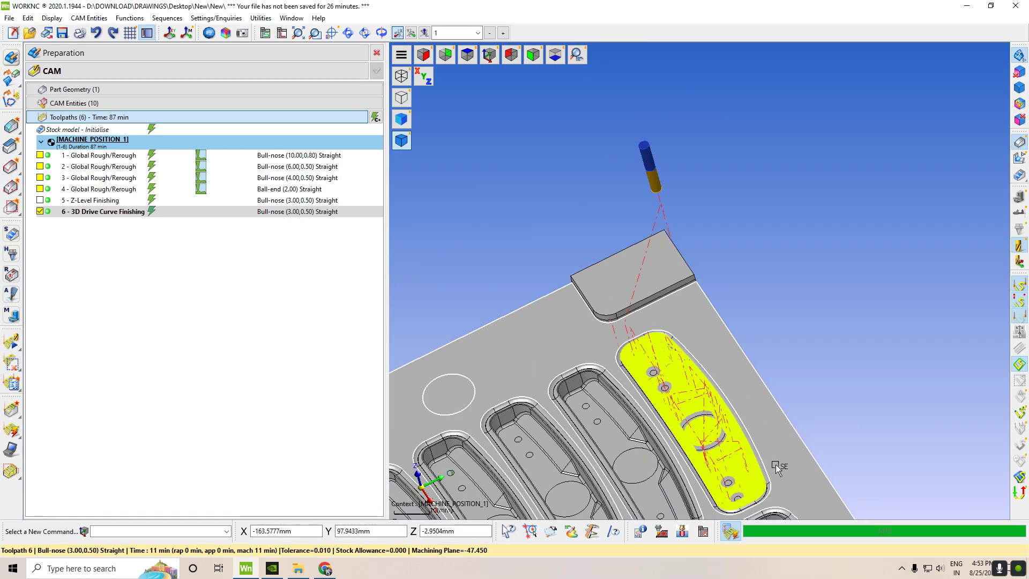
pyautogui.moveTo(778, 503); pyautogui.dragTo(729, 491, button='middle')
# - Hide the drive curve path and briefly display the Z-Level Finishing path to check it around the corner pad
pyautogui.click(40, 211)
pyautogui.click(40, 200)
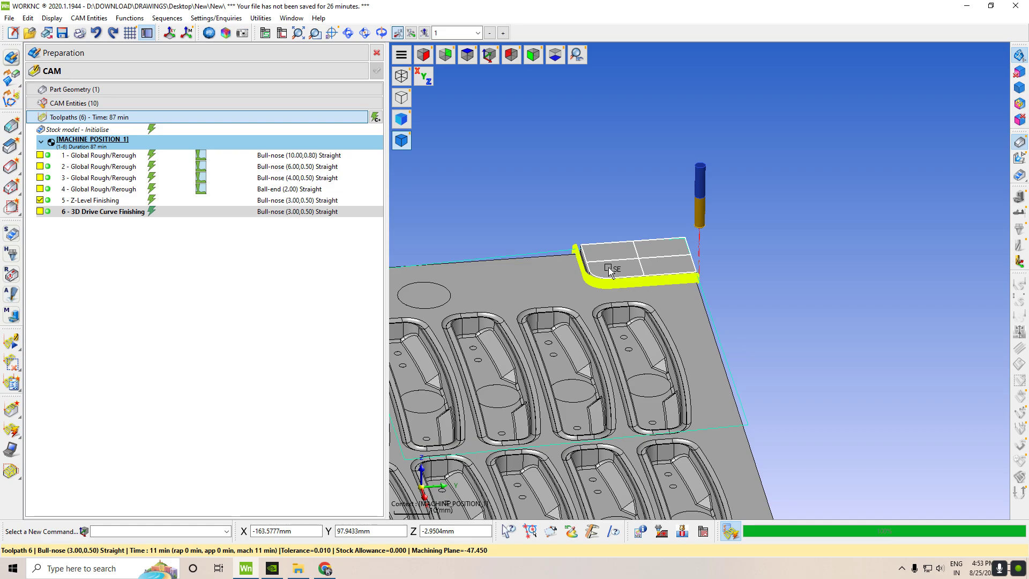
pyautogui.click(39, 201)
# - Change the 3D Drive Curve Finishing toolpath's cutter type from Bull-nose to Ball-end and recalculate the toolpath
pyautogui.doubleClick(47, 212)
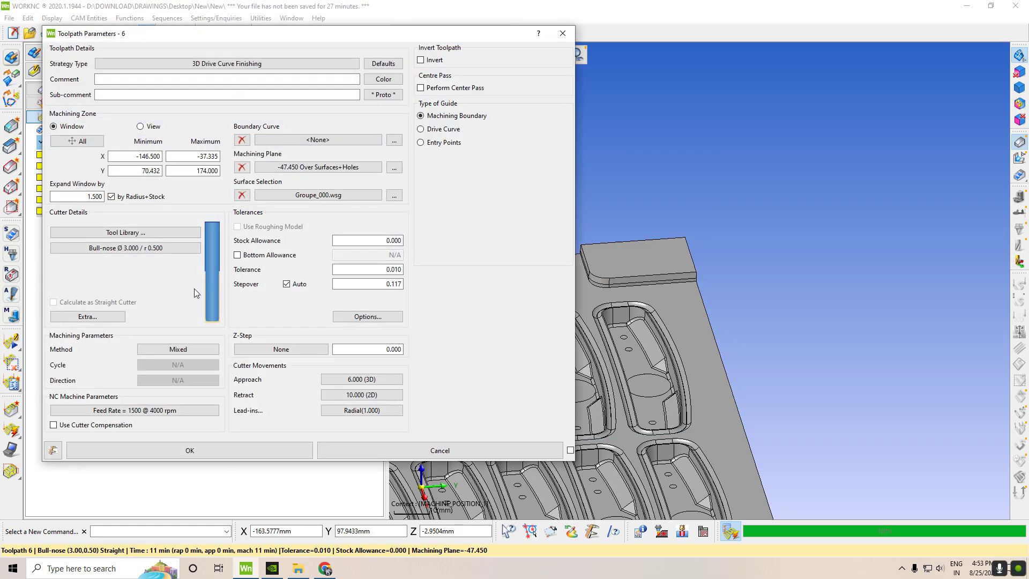
pyautogui.click(145, 248)
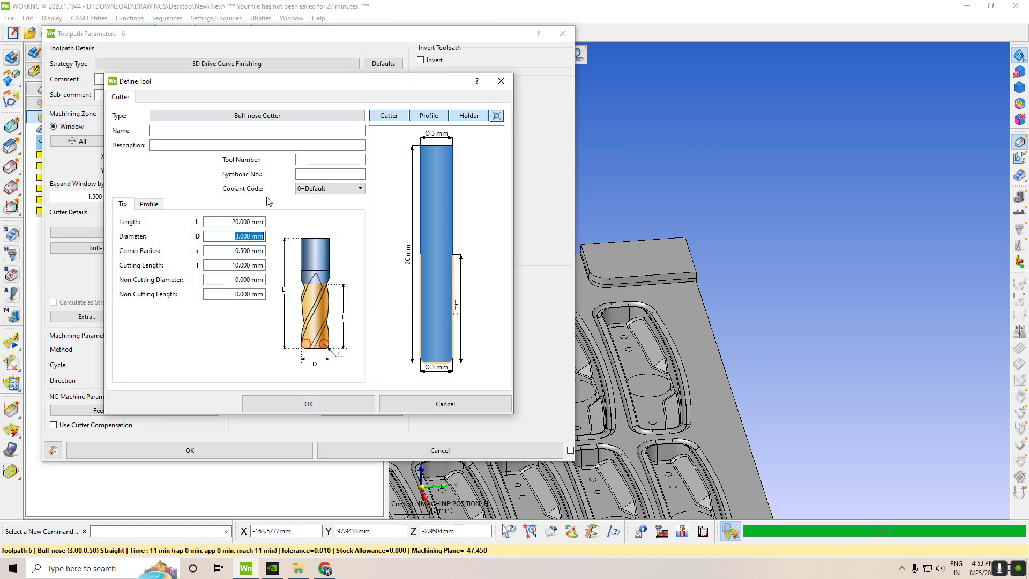
pyautogui.click(268, 117)
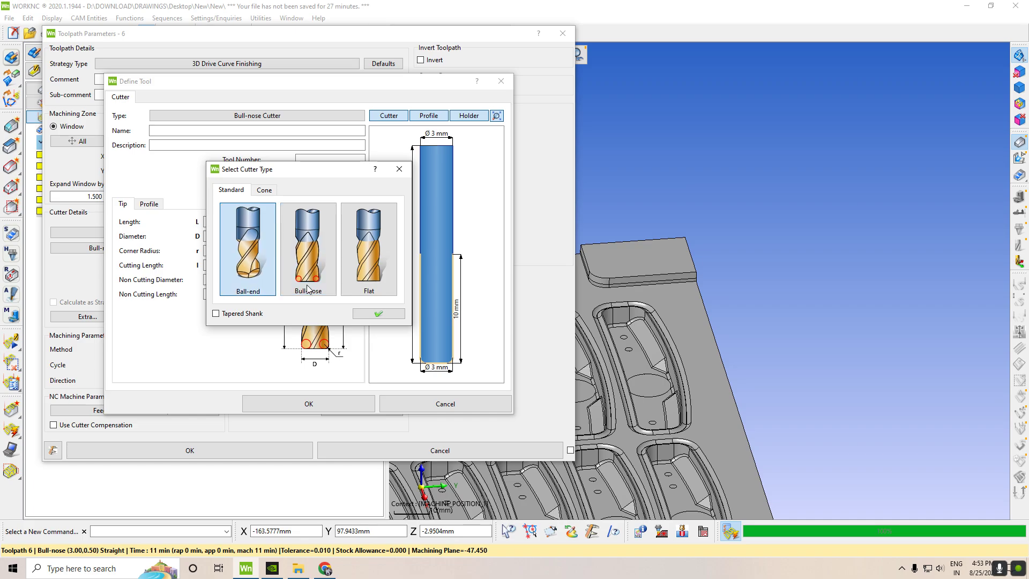
pyautogui.click(392, 315)
pyautogui.click(339, 404)
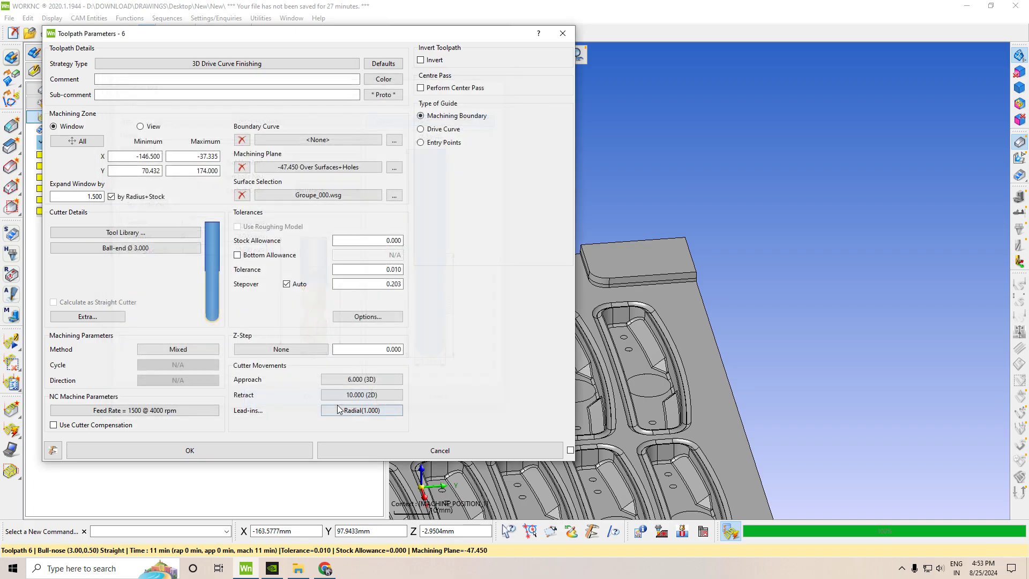
pyautogui.click(238, 448)
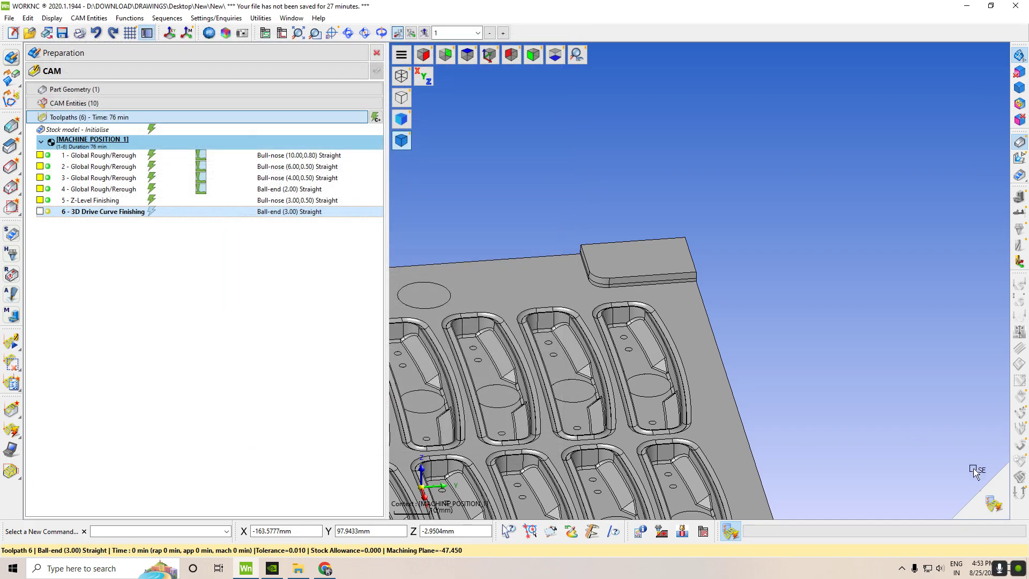
pyautogui.click(987, 505)
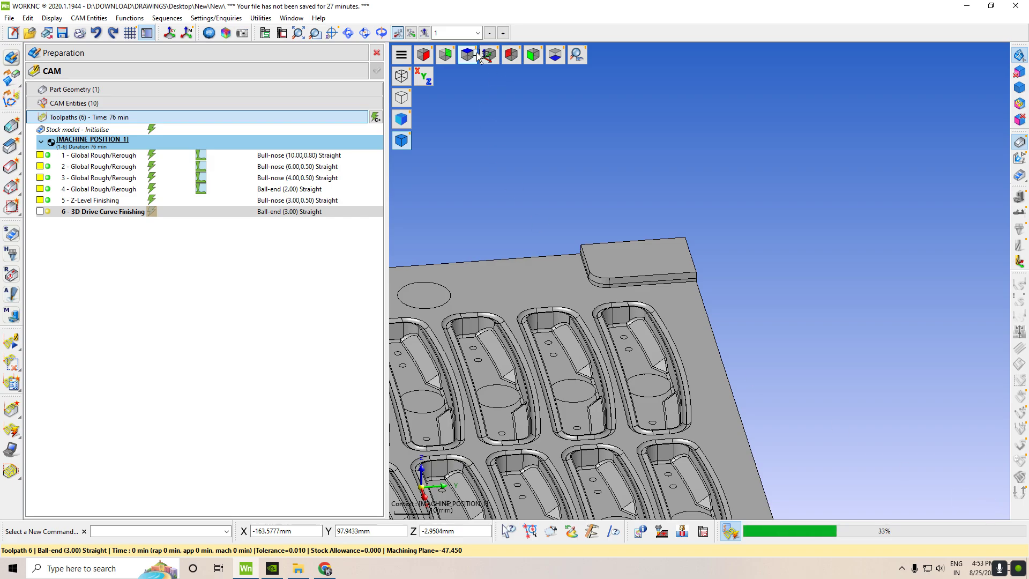
pyautogui.click(496, 58)
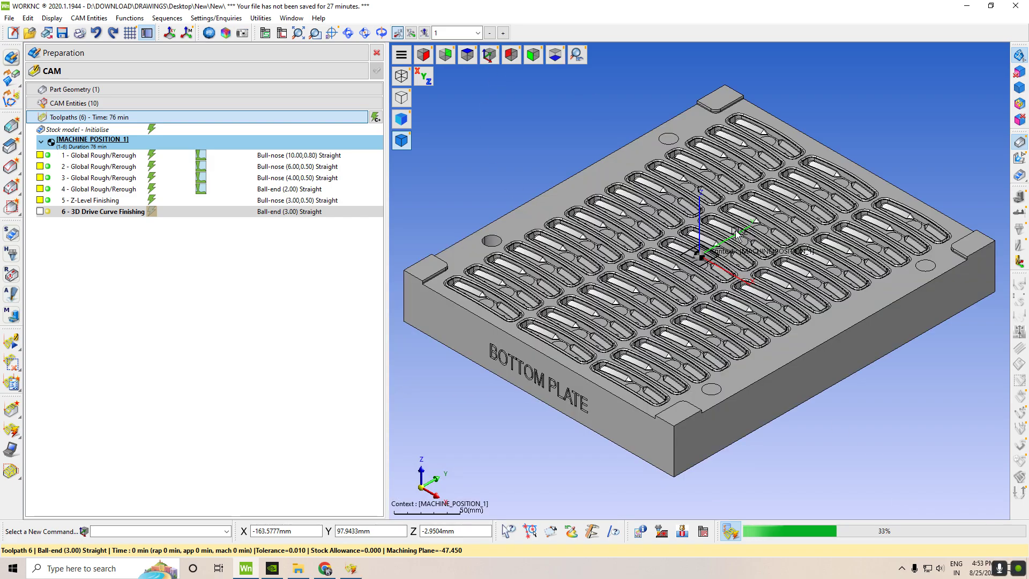
# - Check the toolpath parameters of the Ball-end 2 mm and Bull-nose 4 mm Global Rough/Rerough toolpaths
pyautogui.doubleClick(48, 191)
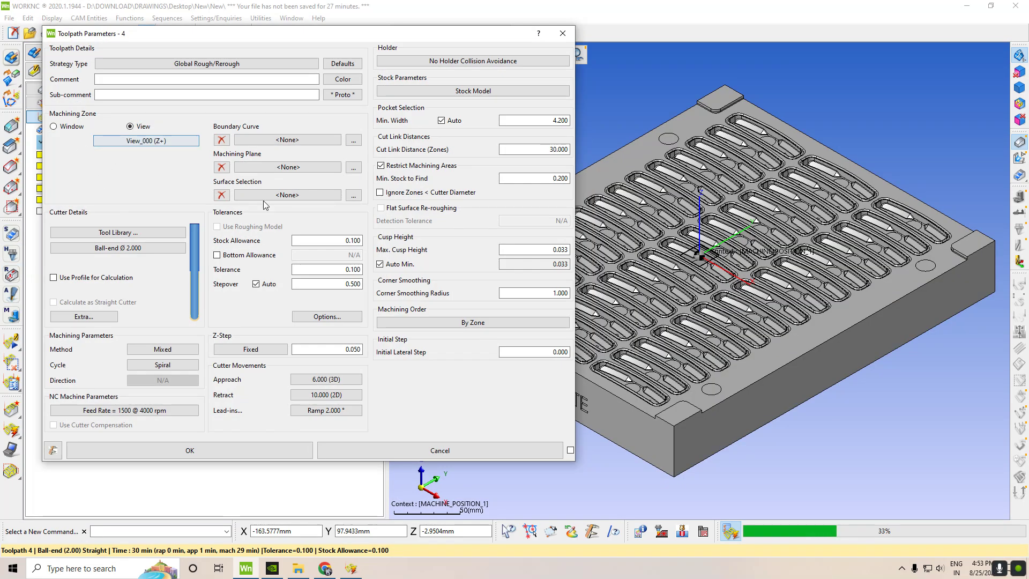
pyautogui.click(562, 33)
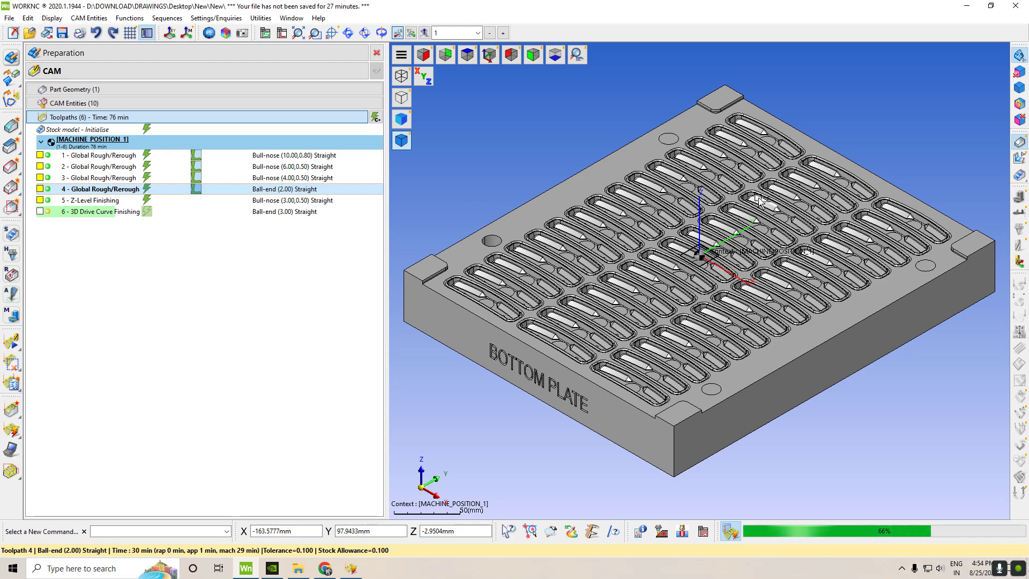
pyautogui.doubleClick(51, 179)
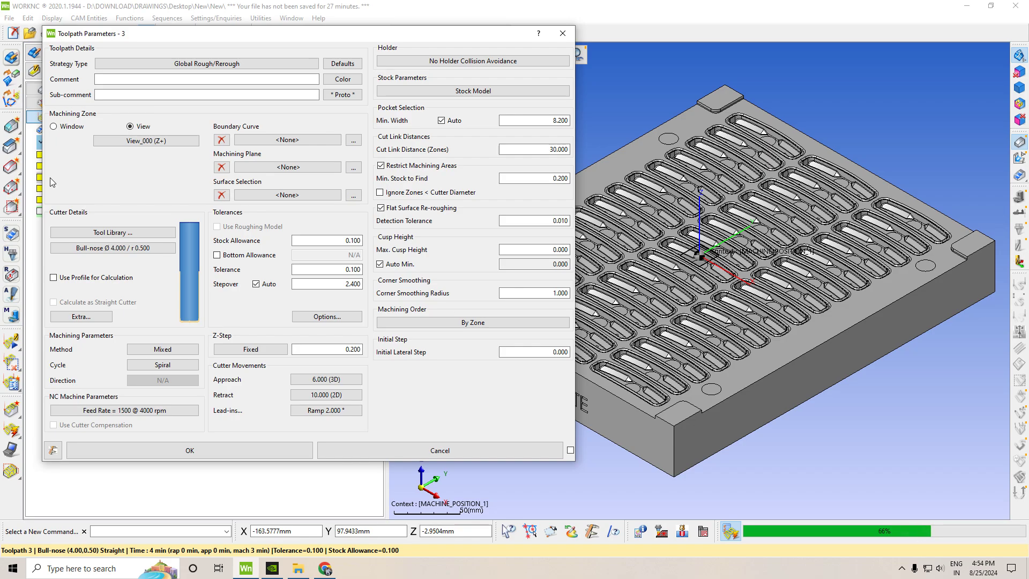
pyautogui.click(558, 37)
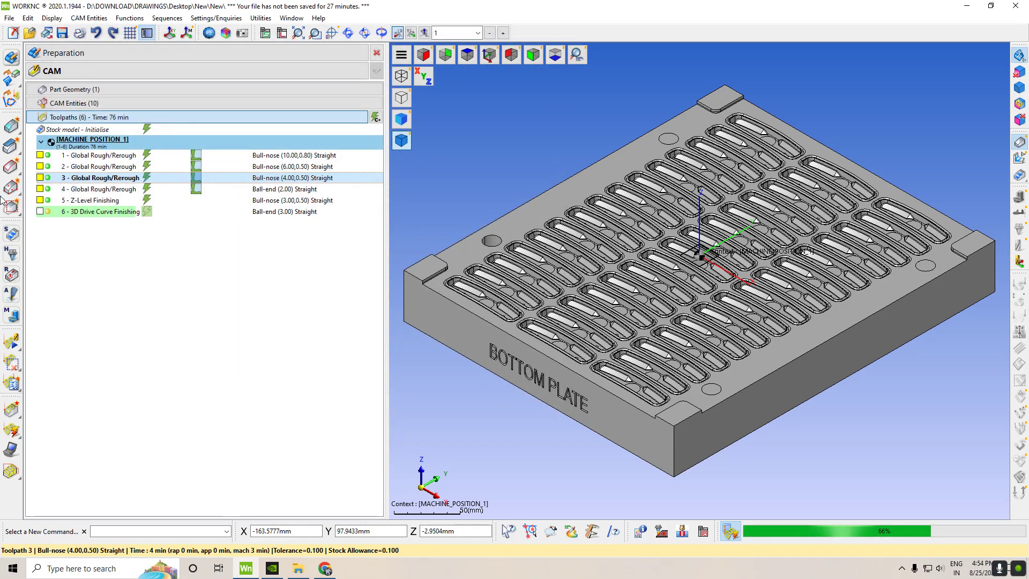
# - Display the recalculated 3D Drive Curve Finishing path and examine its passes over the corner pocket from oblique angles
pyautogui.click(40, 212)
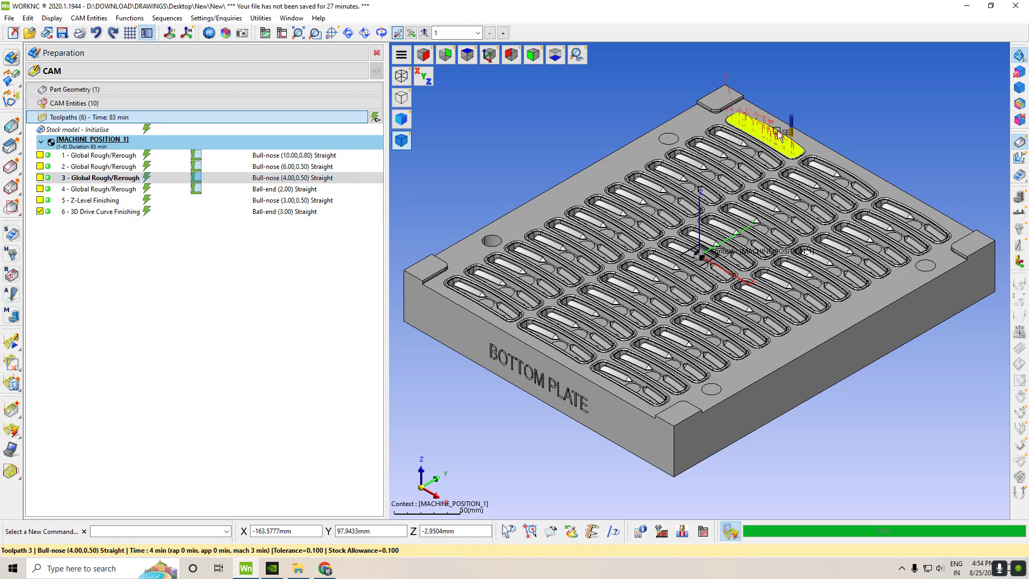
pyautogui.scroll(5, 778, 134)
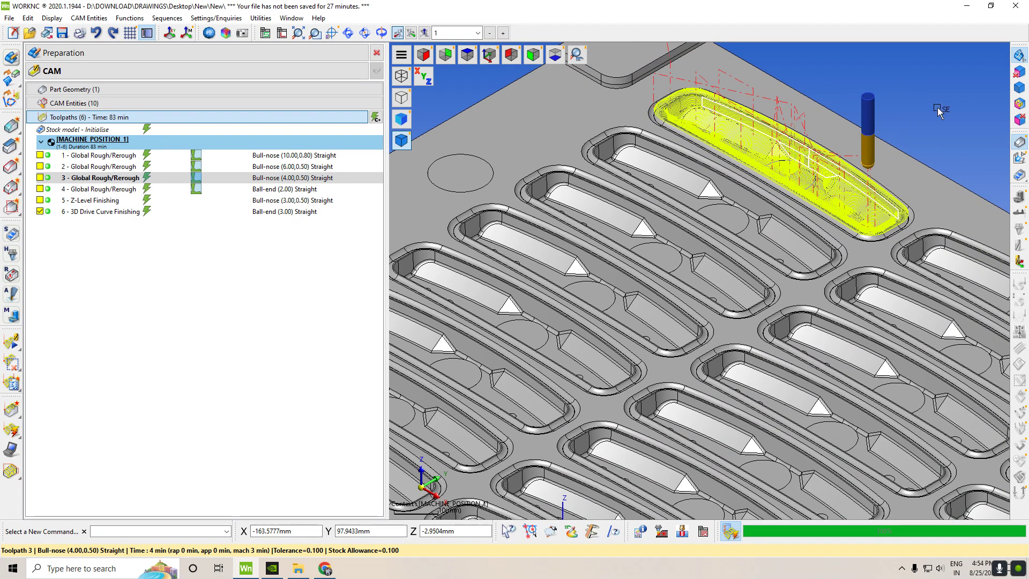
pyautogui.moveTo(976, 82); pyautogui.dragTo(911, 144, button='middle')
pyautogui.scroll(4, 850, 181)
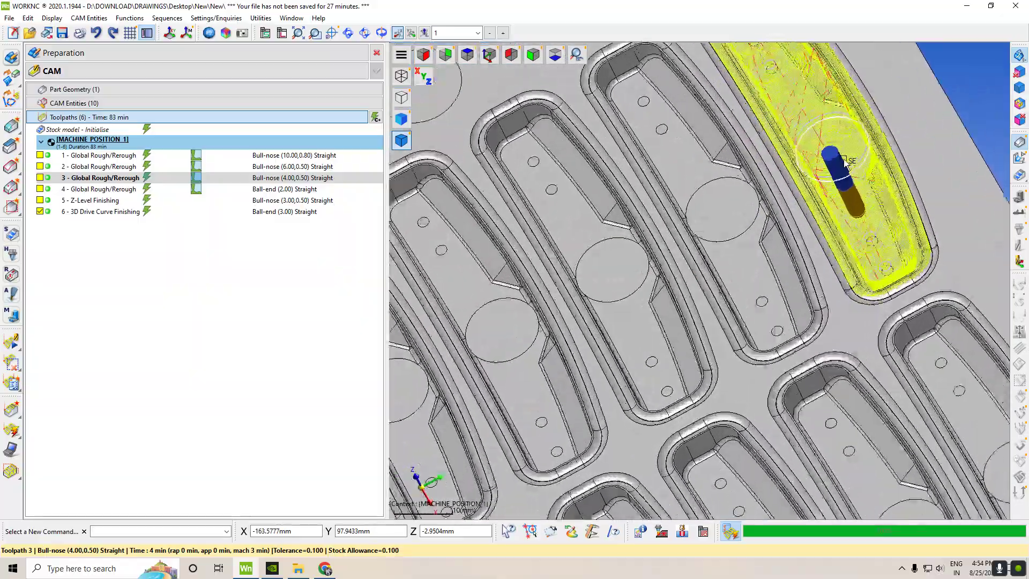
pyautogui.moveTo(848, 182); pyautogui.dragTo(882, 230, button='middle')
pyautogui.scroll(3, 882, 227)
pyautogui.scroll(-5, 882, 227)
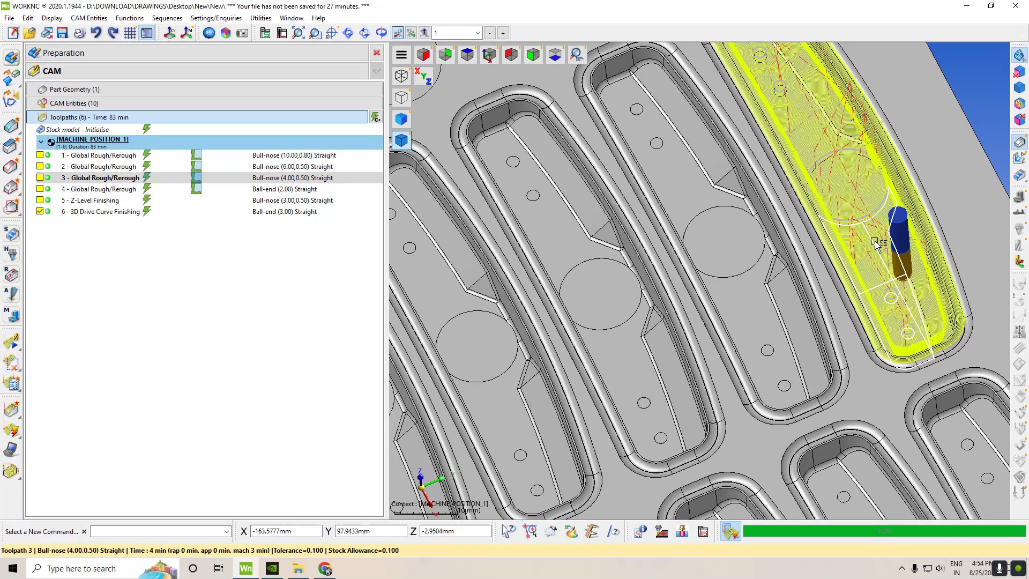
pyautogui.click(489, 55)
pyautogui.scroll(4, 748, 136)
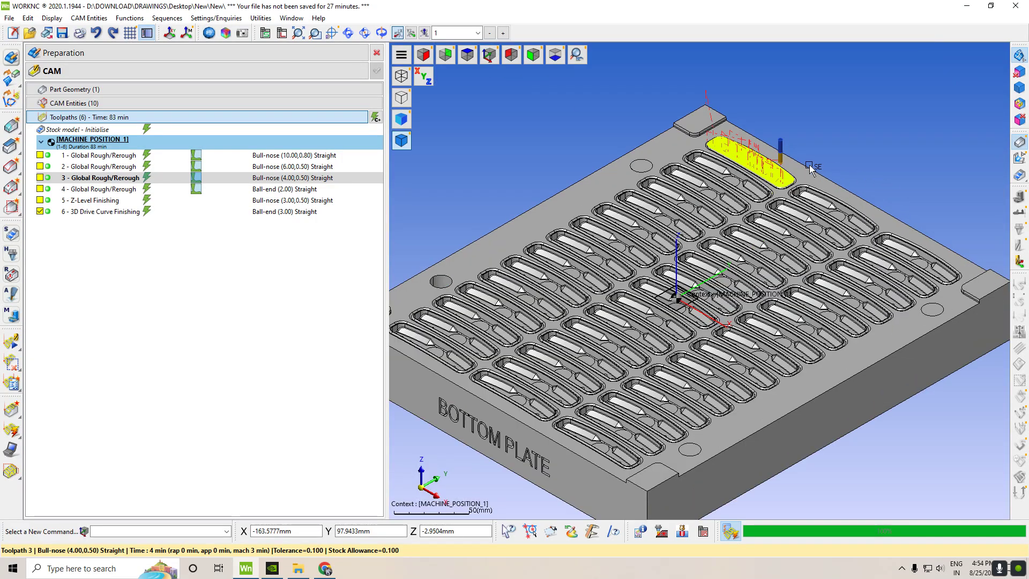
pyautogui.scroll(4, 748, 136)
pyautogui.moveTo(767, 127); pyautogui.dragTo(747, 158, button='middle')
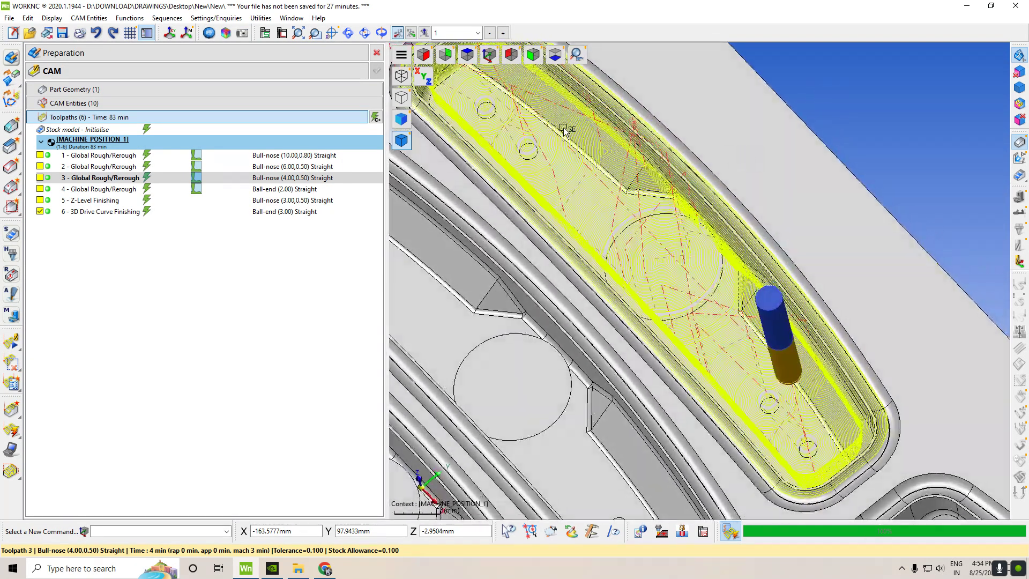
# - Inspect the drive curve passes at both ends of the pocket from above, then in the isometric view
pyautogui.click(467, 54)
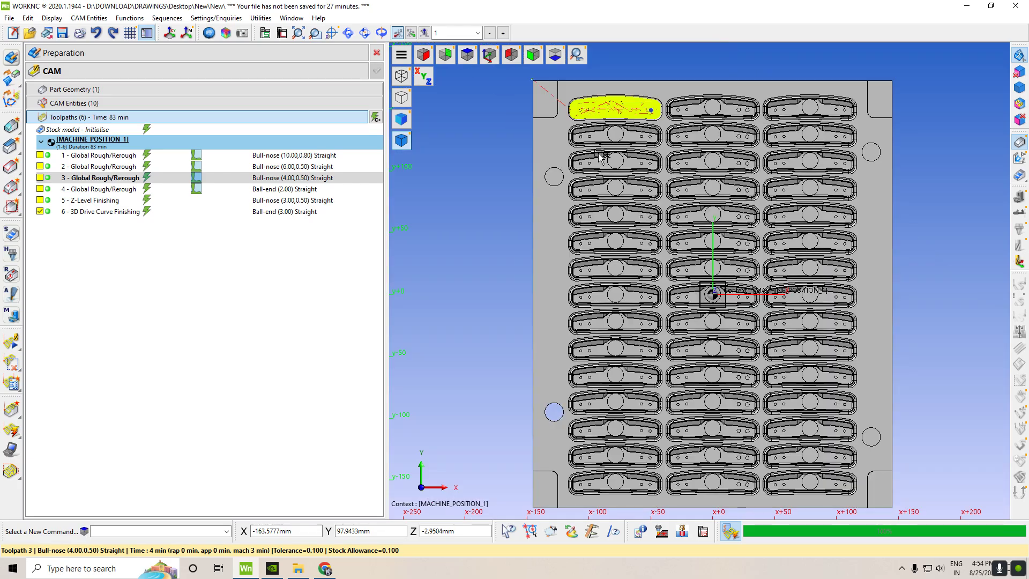
pyautogui.scroll(3, 591, 102)
pyautogui.scroll(5, 592, 102)
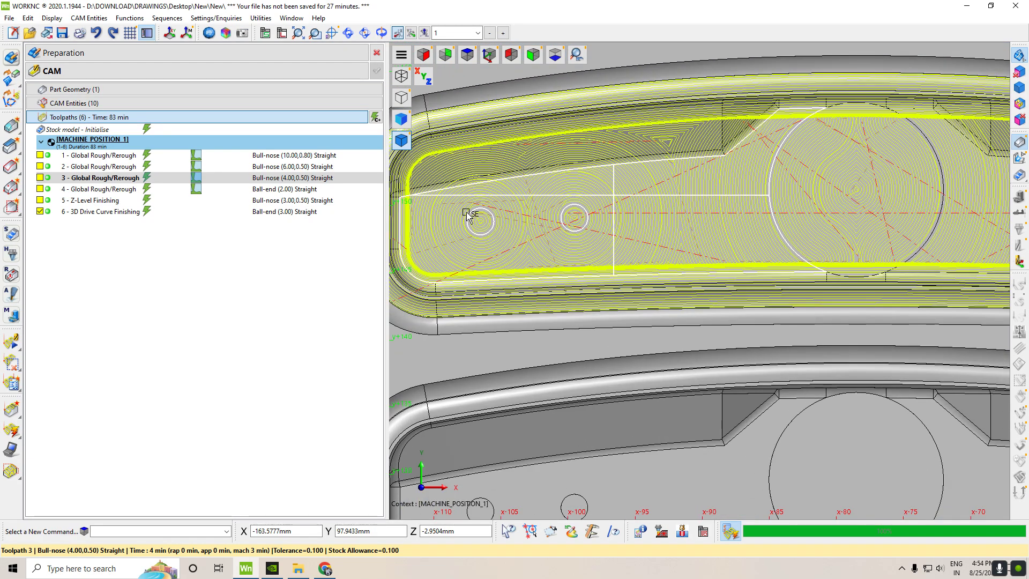
pyautogui.scroll(-4, 552, 175)
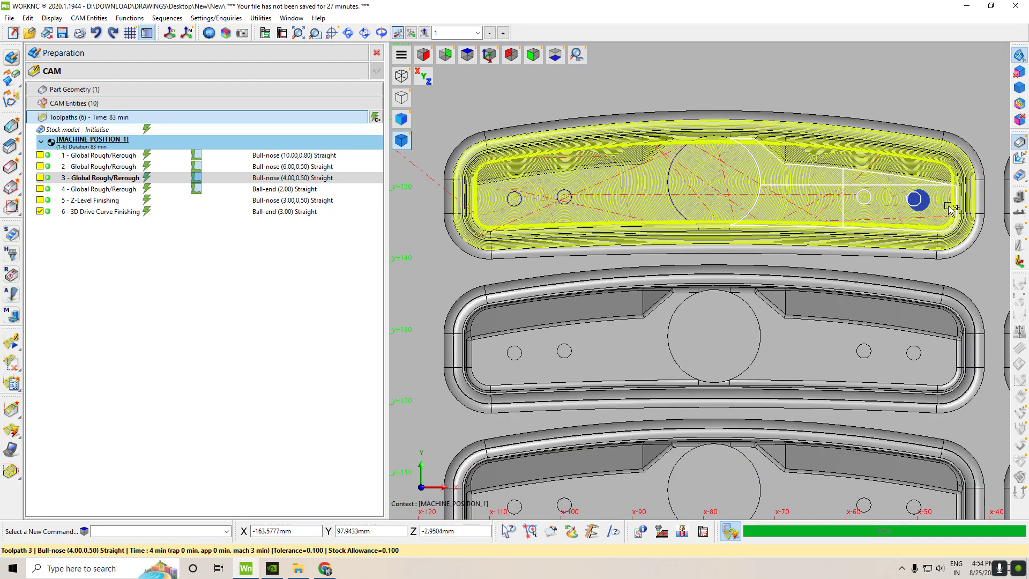
pyautogui.click(488, 55)
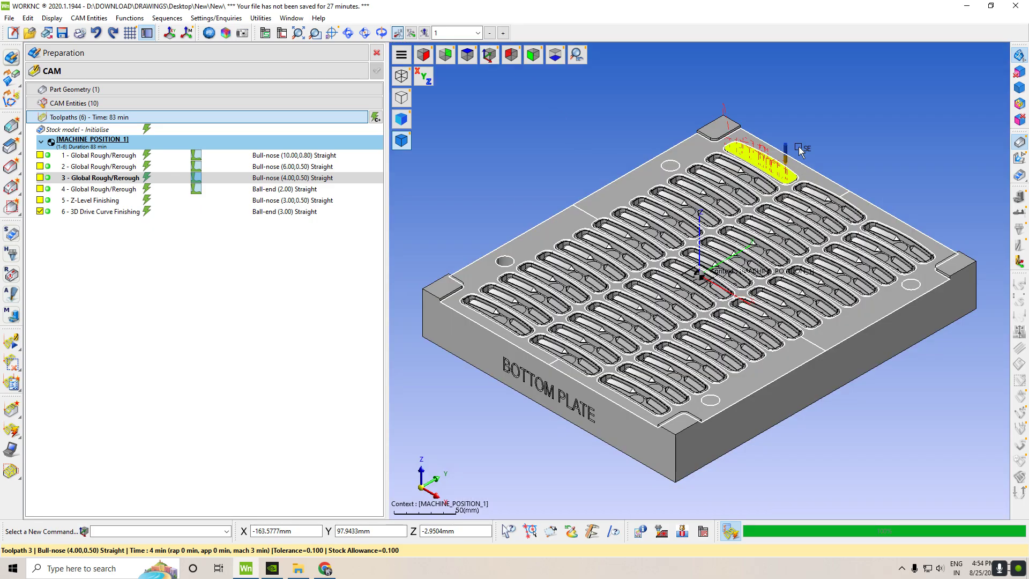
pyautogui.scroll(5, 799, 150)
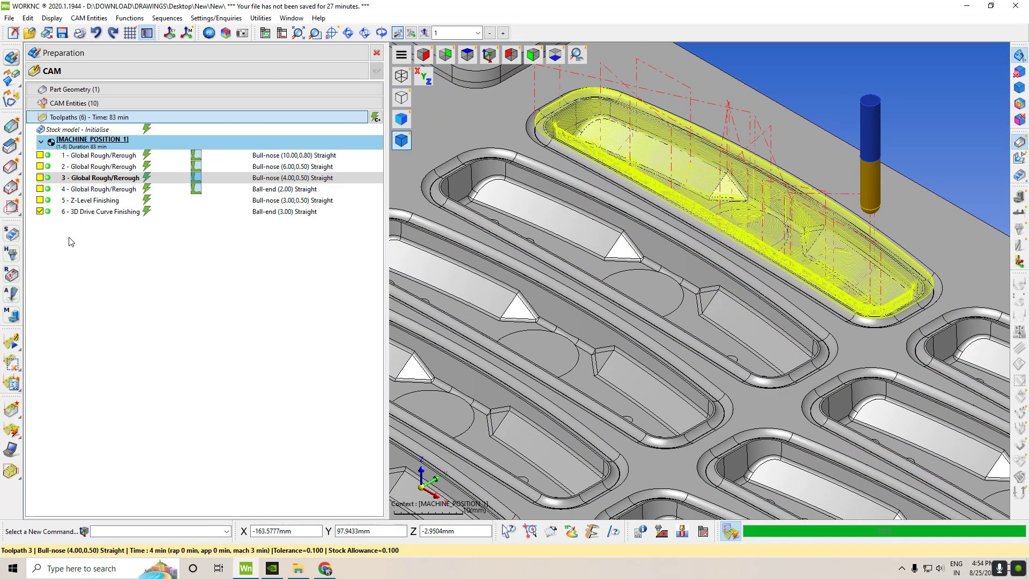
# - Play the 3D Drive Curve Finishing toolpath in Progressive Display with the speed raised to 5600, then close it and hide the path
pyautogui.click(68, 212)
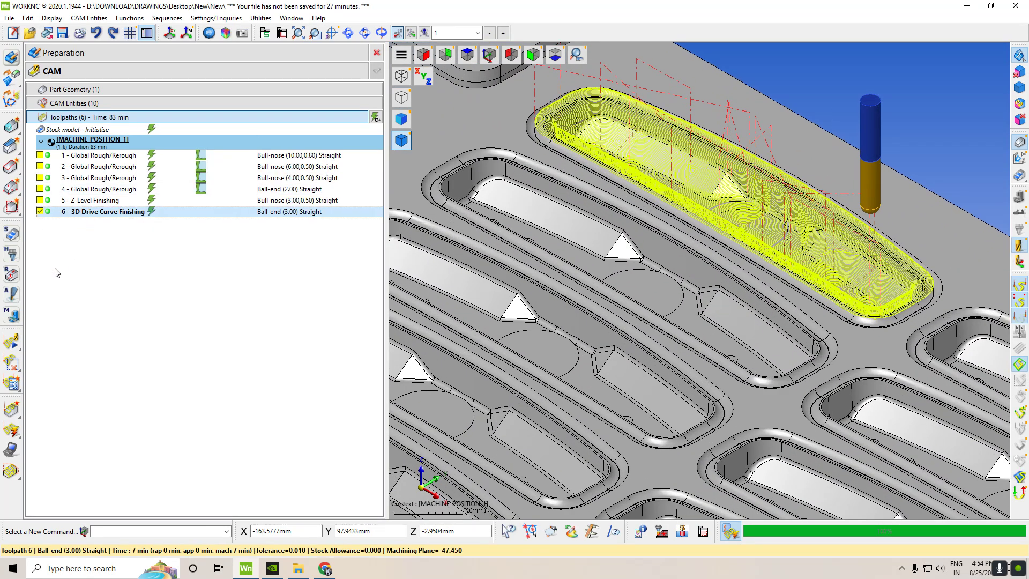
pyautogui.click(18, 346)
pyautogui.click(182, 85)
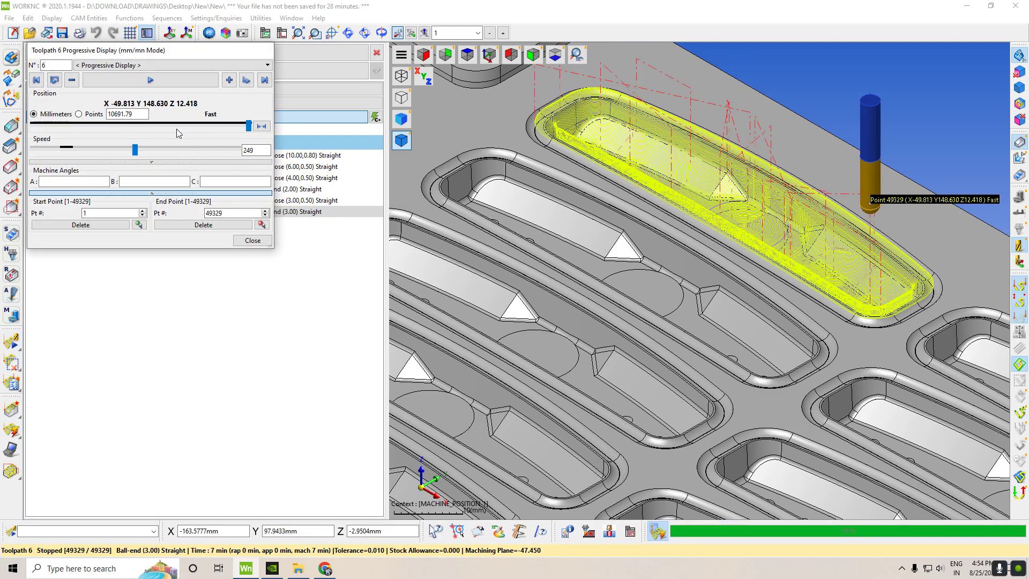
pyautogui.click(180, 82)
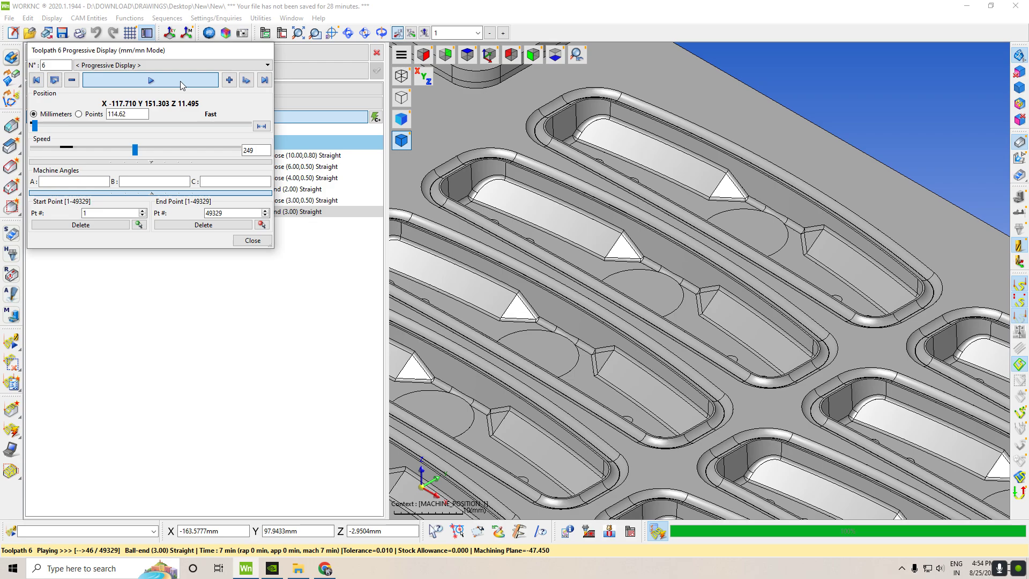
pyautogui.moveTo(135, 150); pyautogui.dragTo(225, 162)
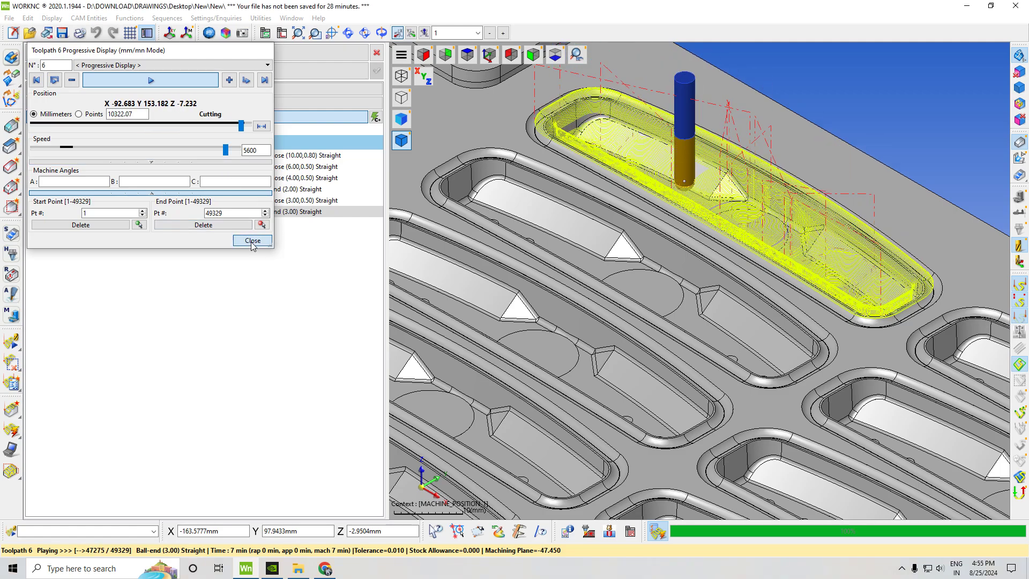
pyautogui.click(253, 241)
pyautogui.click(40, 212)
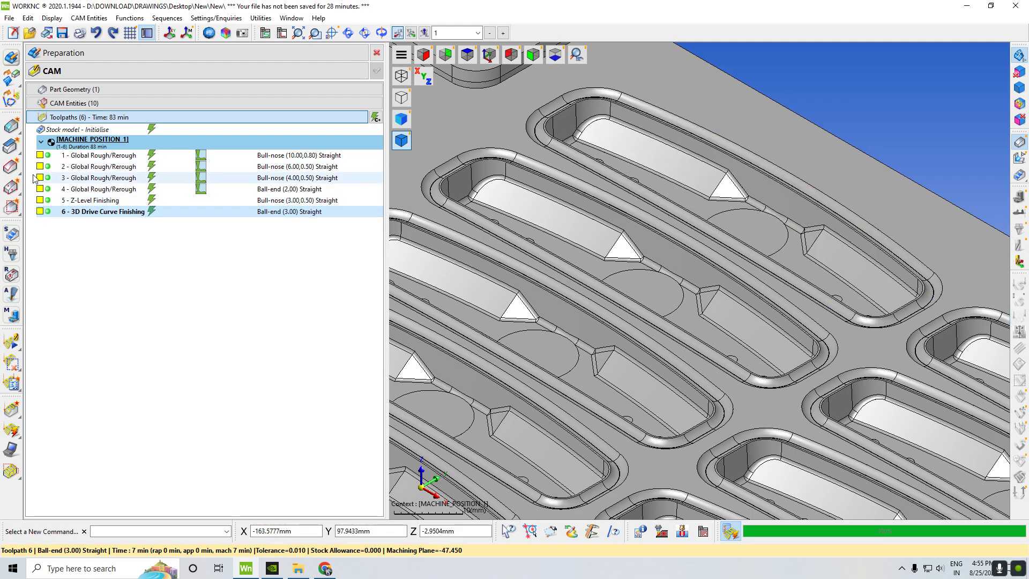
# - Copy the 3D Drive Curve Finishing toolpath, save the workzone changes and select the copy
pyautogui.click(97, 222)
pyautogui.click(110, 212)
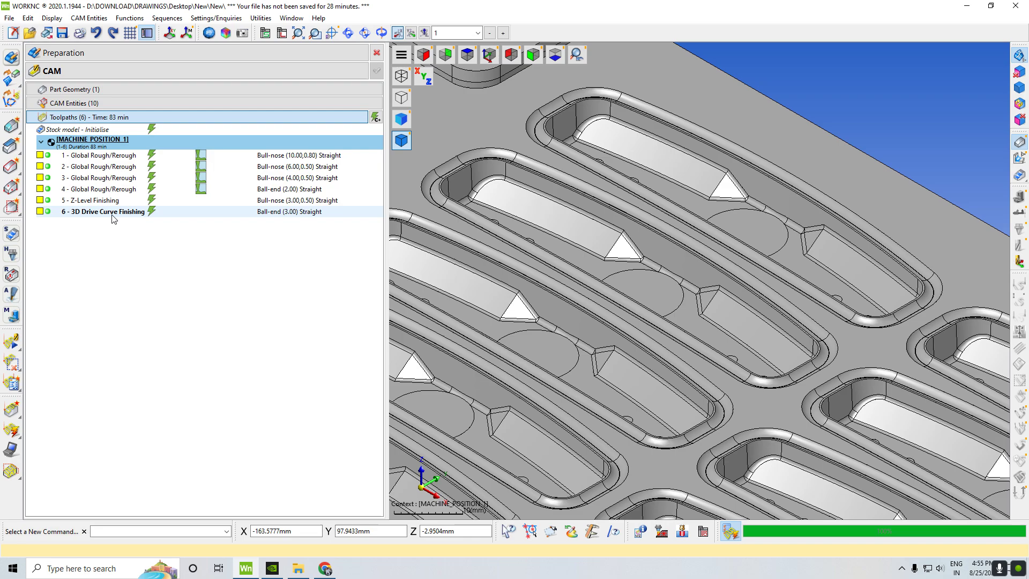
pyautogui.rightClick(112, 213)
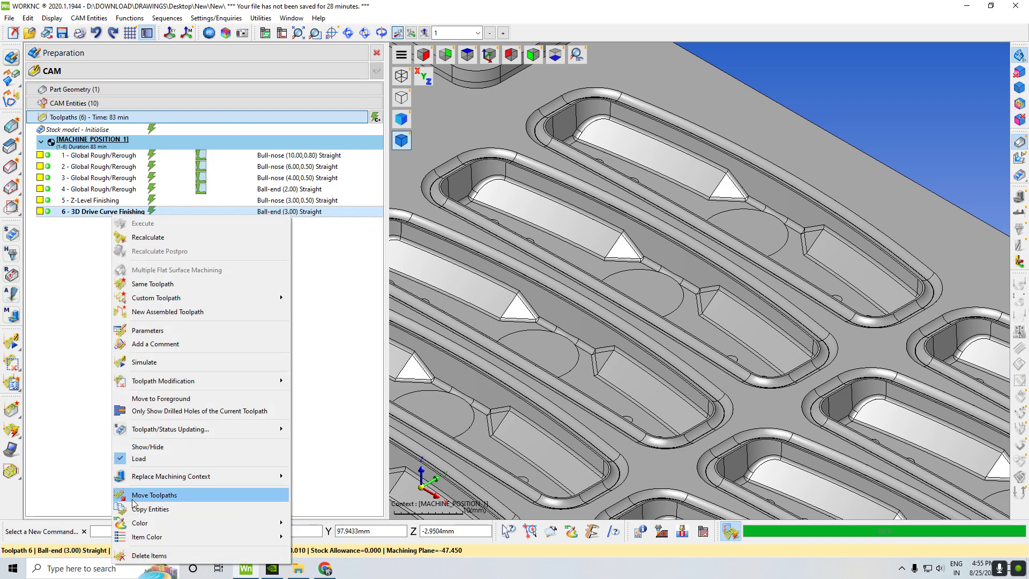
pyautogui.click(163, 508)
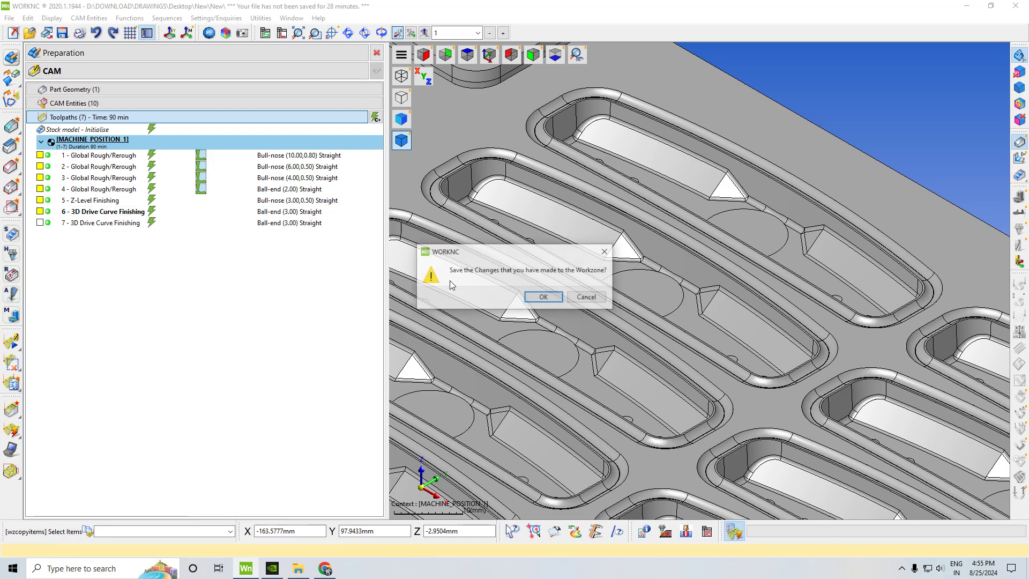
pyautogui.click(551, 298)
pyautogui.click(53, 225)
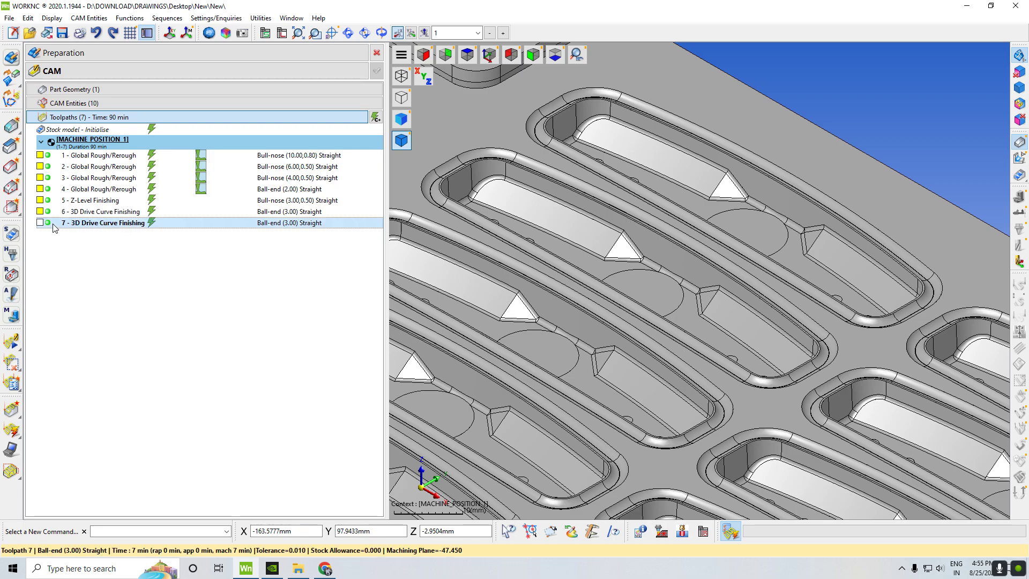
# - Change the copied toolpath's cutter to a Bull-nose with 2 mm diameter and 0.2 mm corner radius and accept the parameters
pyautogui.doubleClick(48, 222)
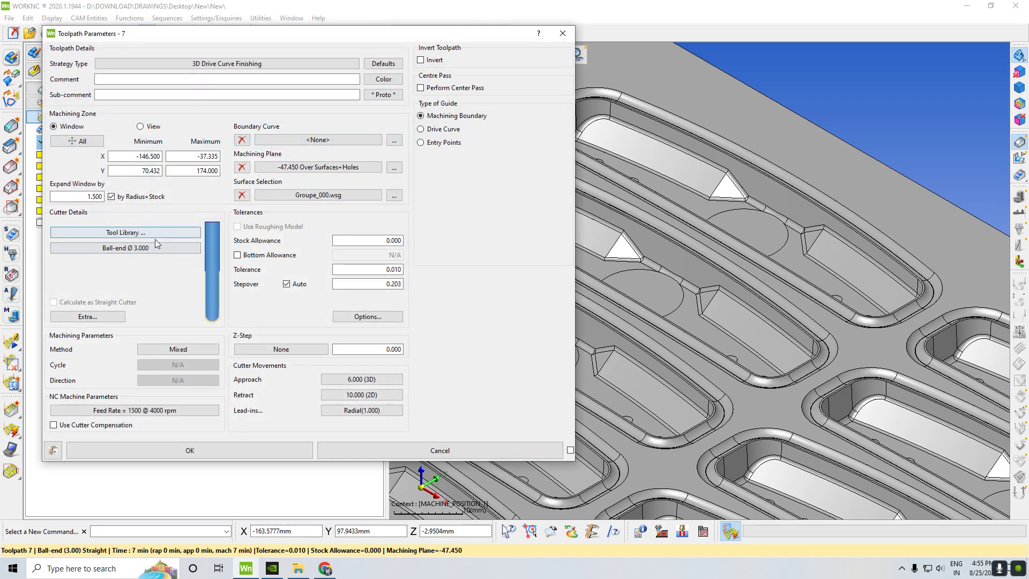
pyautogui.click(157, 249)
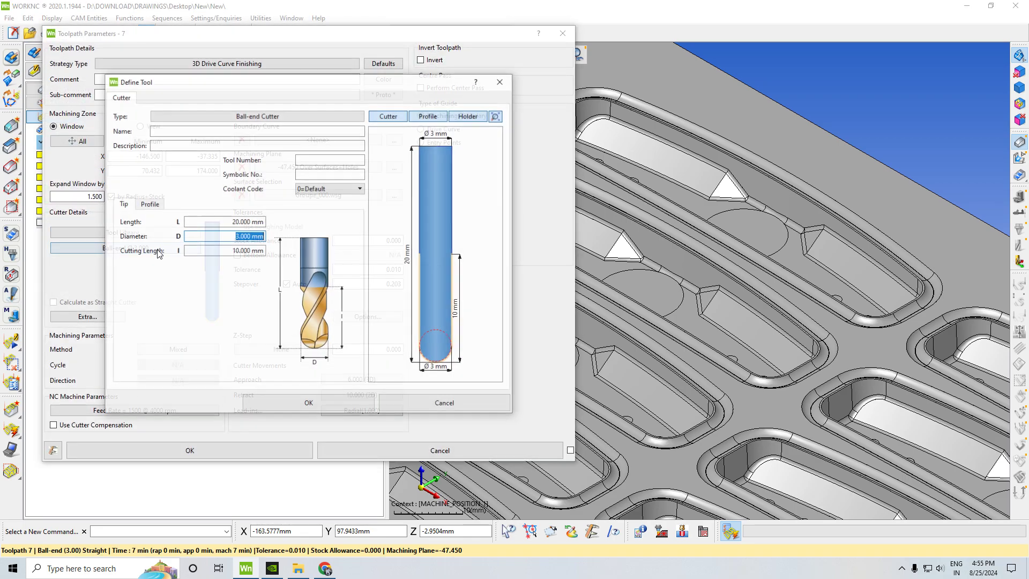
pyautogui.click(252, 116)
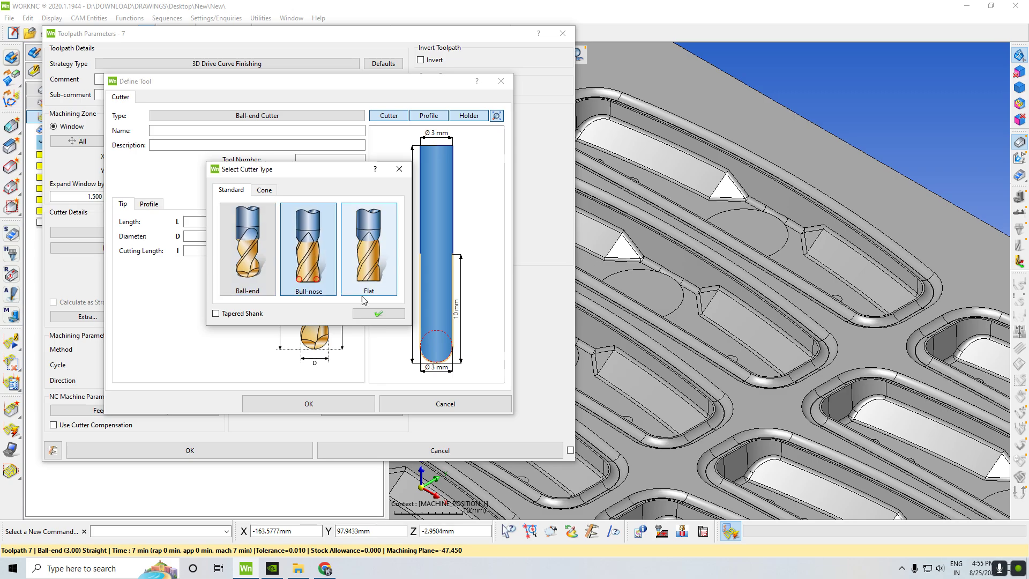
pyautogui.click(378, 314)
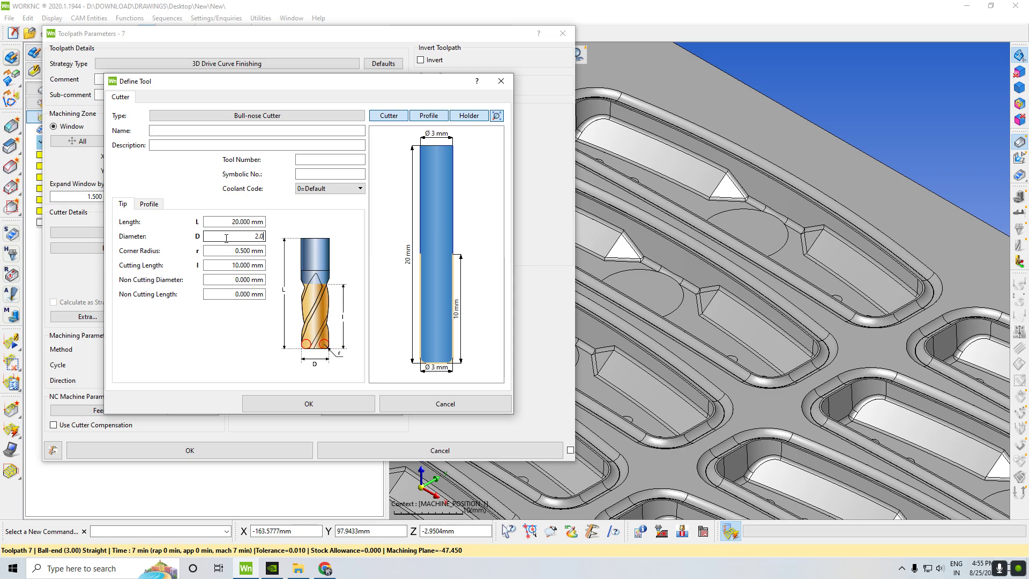
pyautogui.press('Return')
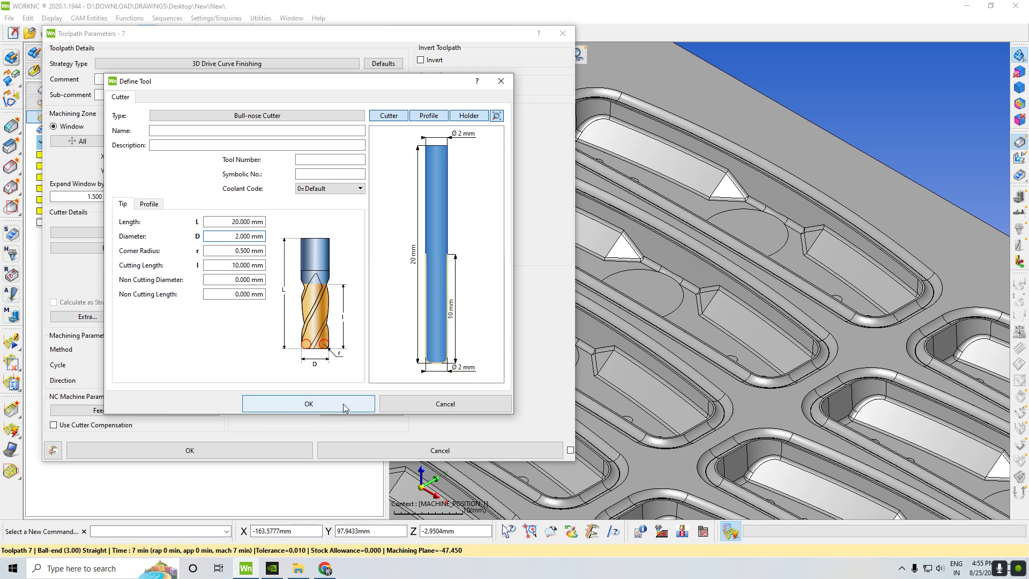
pyautogui.press('Tab')
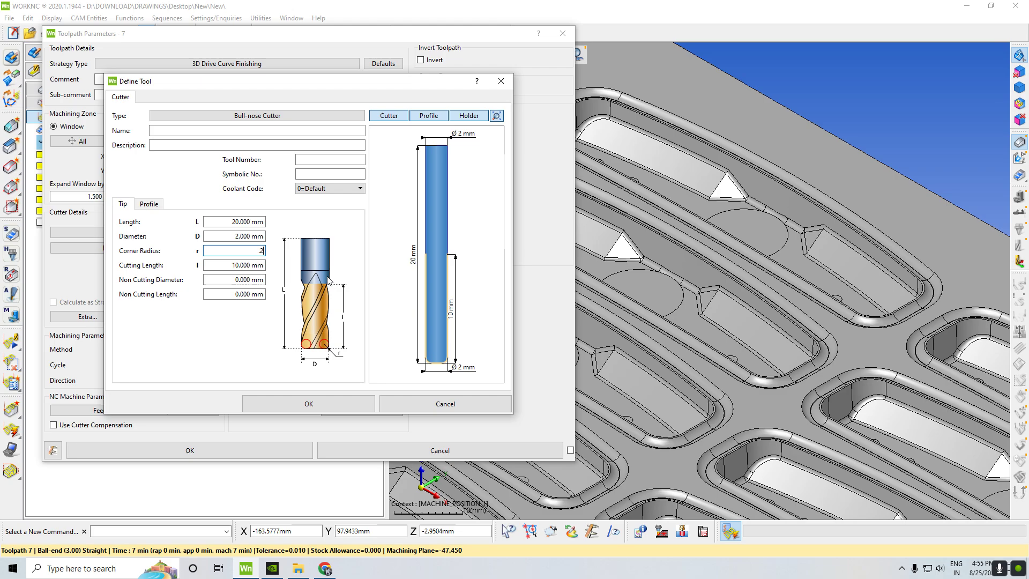
pyautogui.click(315, 407)
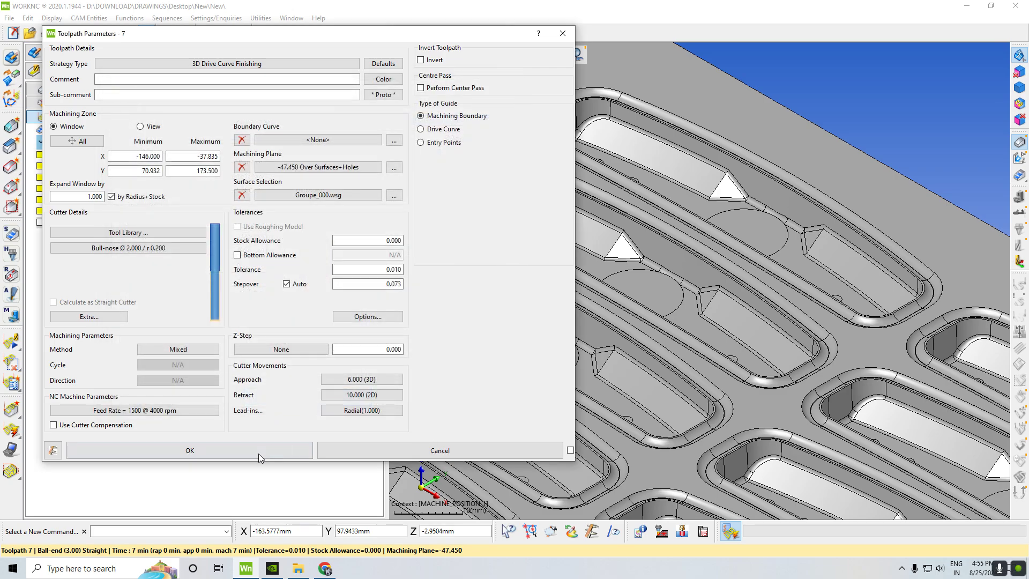
pyautogui.click(258, 451)
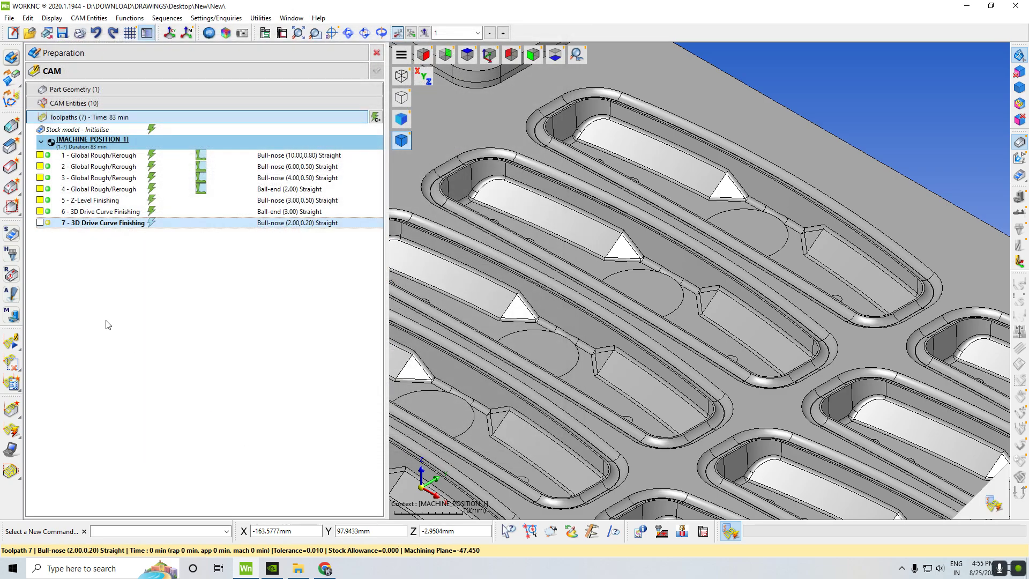
# - Create a new surface list for toolpath 7's surface selection and pick the first raised block's fillets from its rounded end to the neck
pyautogui.doubleClick(49, 225)
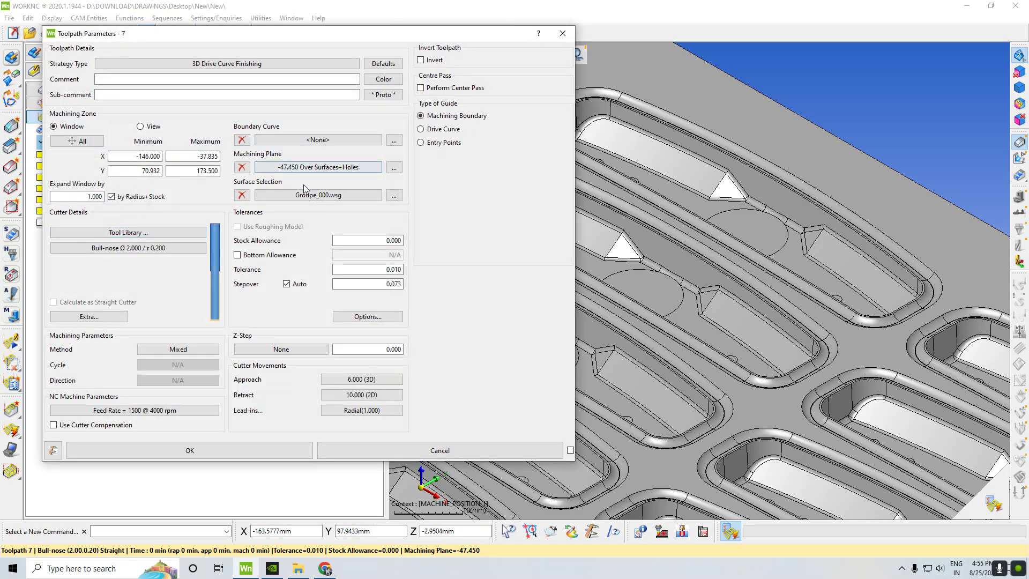
pyautogui.click(304, 184)
pyautogui.rightClick(854, 75)
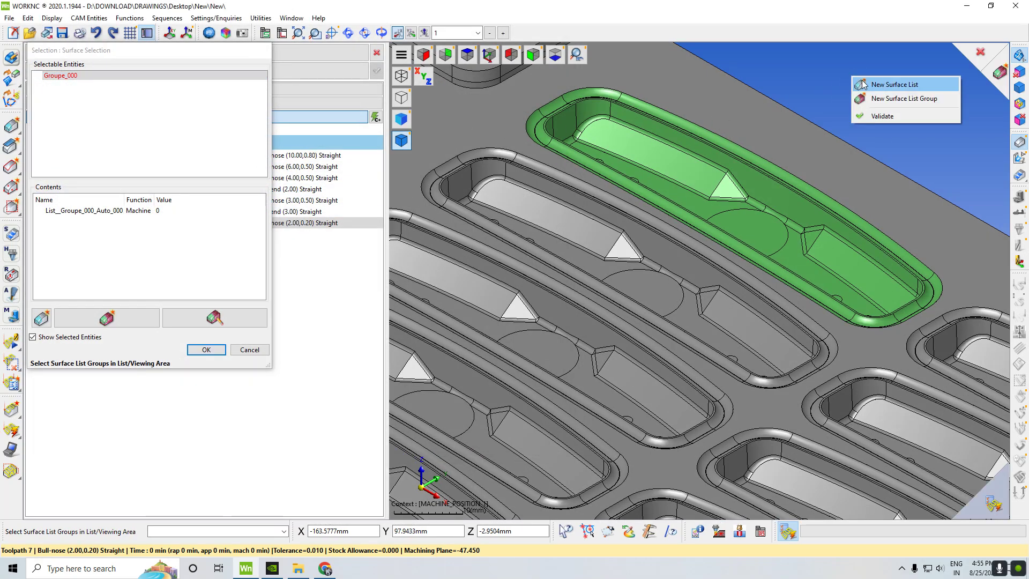
pyautogui.click(865, 79)
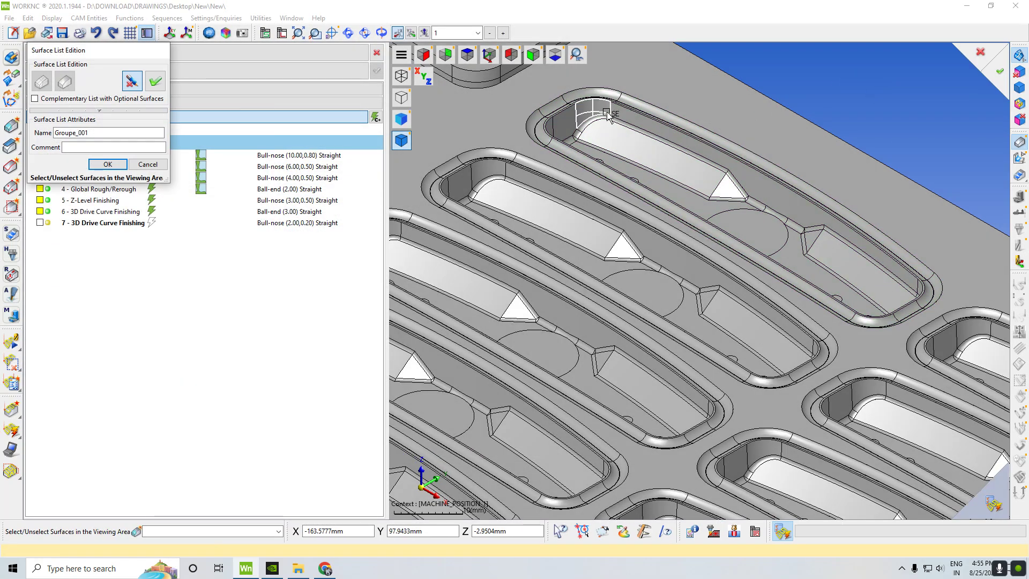
pyautogui.click(608, 115)
pyautogui.scroll(3, 608, 117)
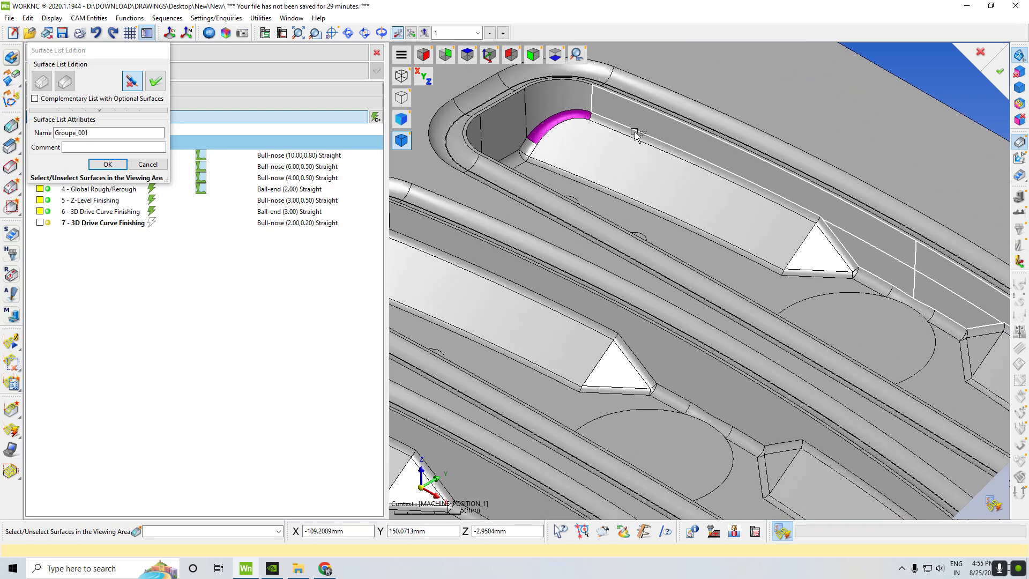
pyautogui.click(637, 138)
pyautogui.click(830, 239)
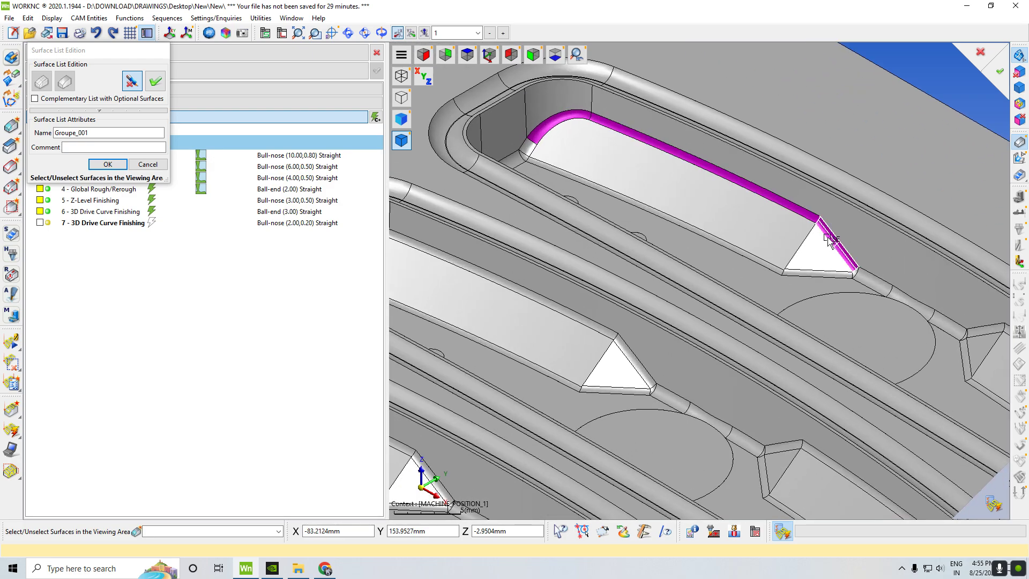
pyautogui.click(856, 273)
pyautogui.scroll(3, 854, 275)
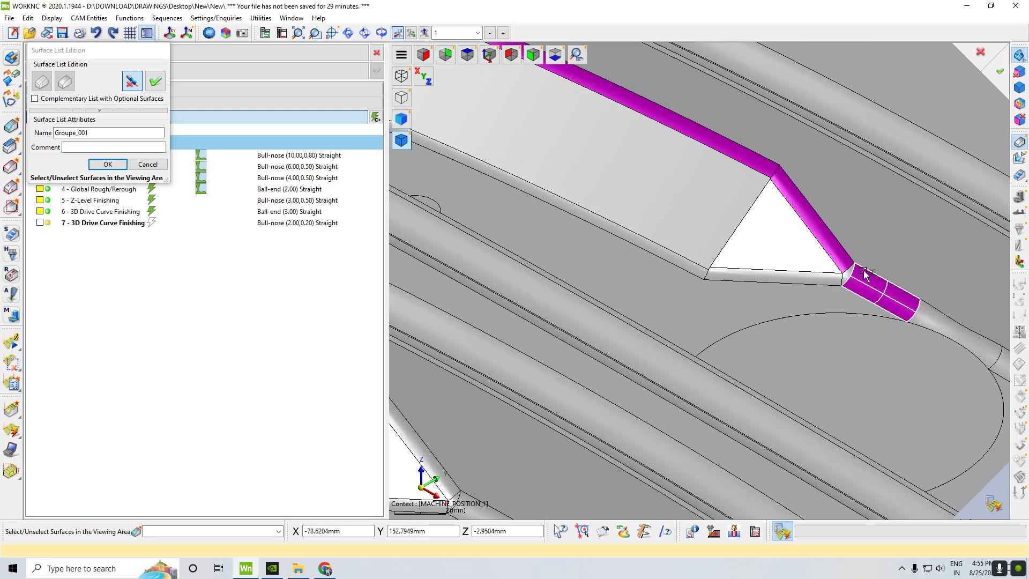
pyautogui.scroll(-5, 846, 276)
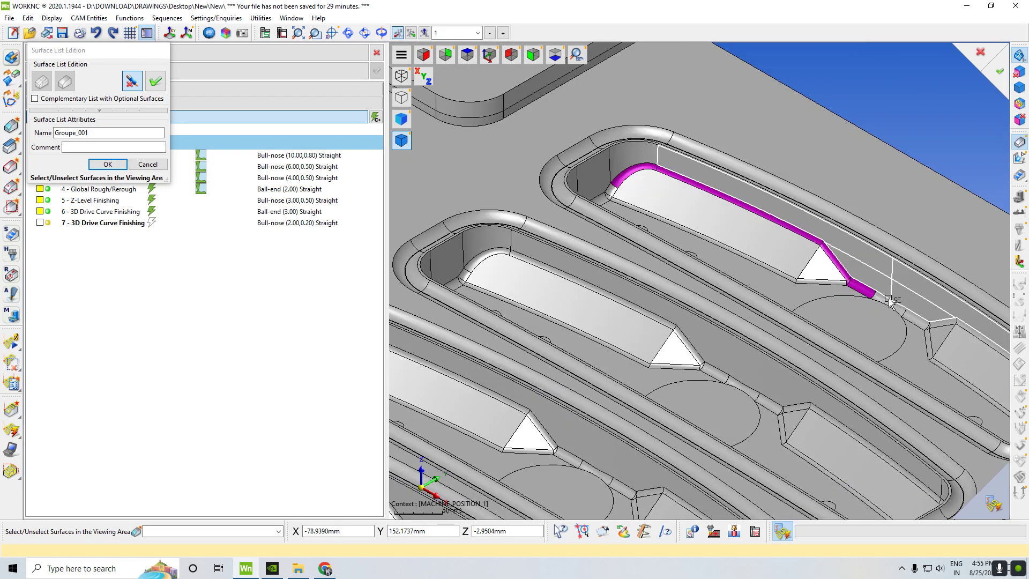
# - Add the remaining neck fillets and the fillets around the second raised block's sloped end to the surface list
pyautogui.click(889, 301)
pyautogui.click(889, 301)
pyautogui.click(890, 304)
pyautogui.click(914, 317)
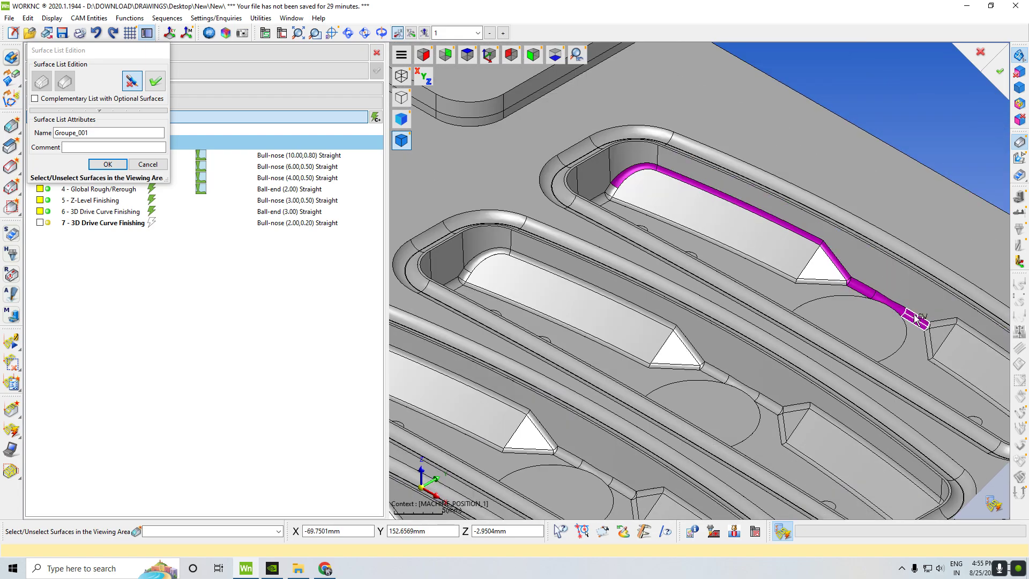
pyautogui.click(947, 322)
pyautogui.click(941, 324)
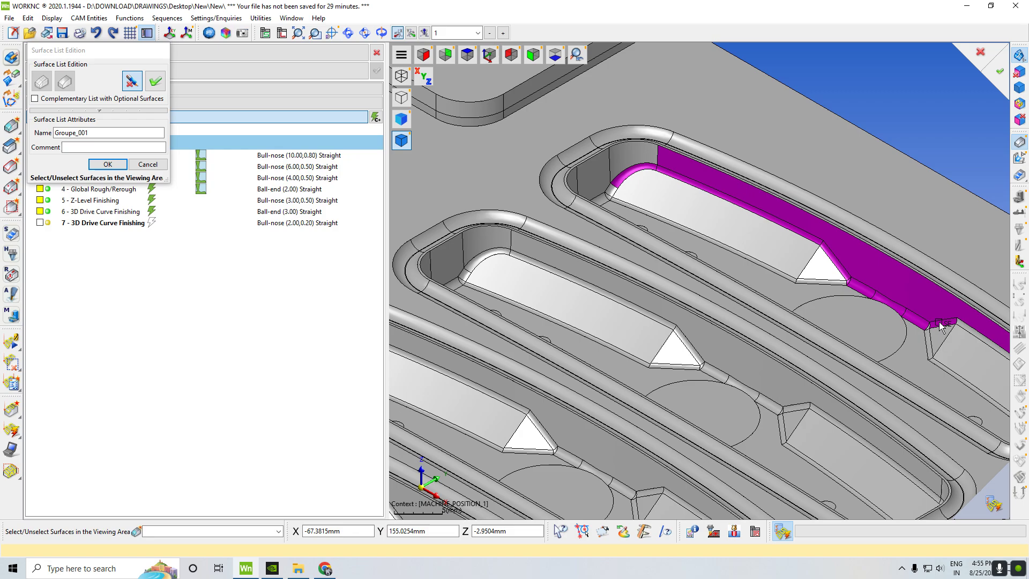
pyautogui.click(929, 335)
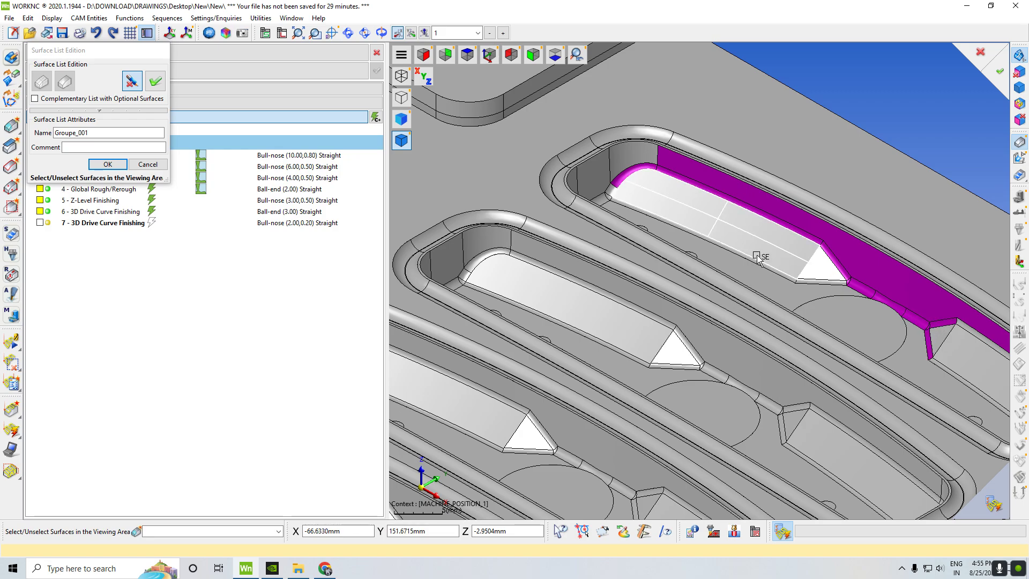
# - Add the near-side fillets of both raised blocks to the surface list and deselect the pocket's long side wall
pyautogui.click(609, 207)
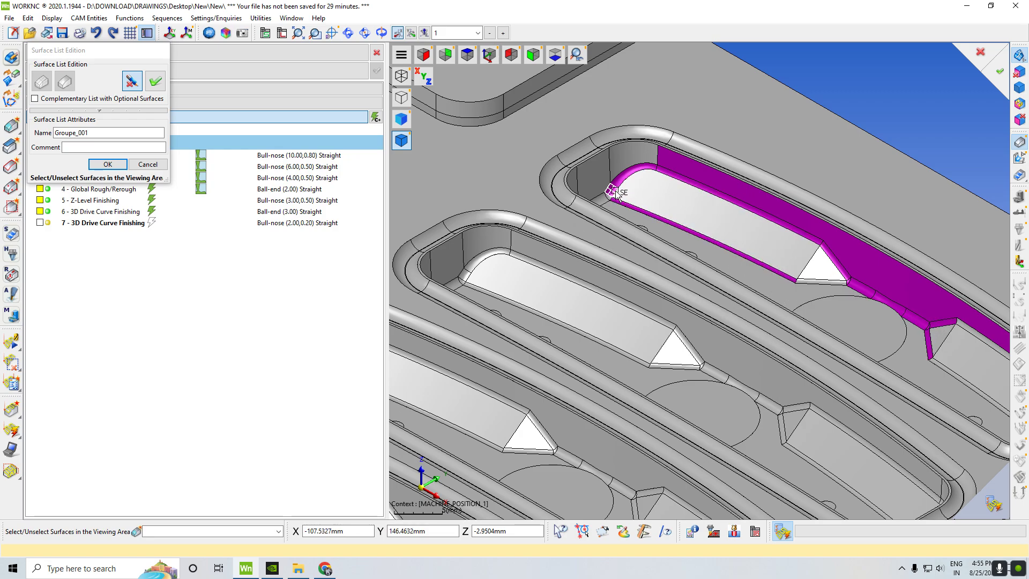
pyautogui.scroll(3, 619, 194)
pyautogui.scroll(-5, 602, 203)
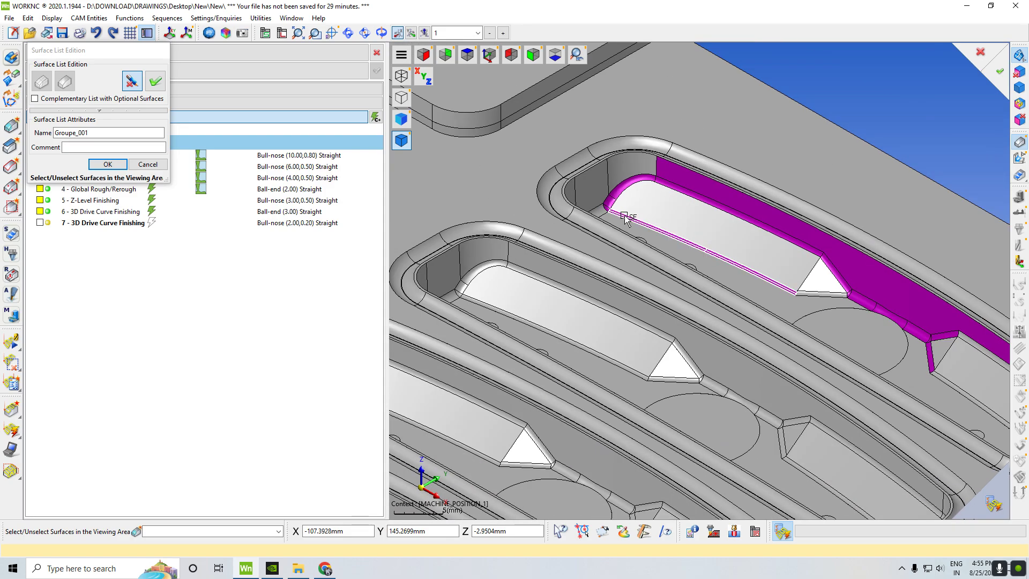
pyautogui.scroll(3, 803, 292)
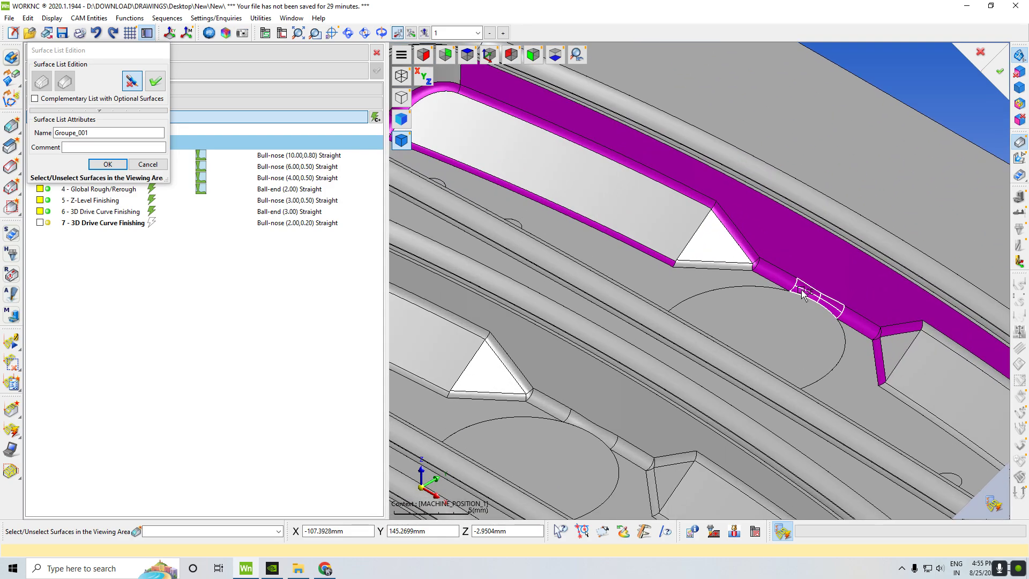
pyautogui.click(712, 264)
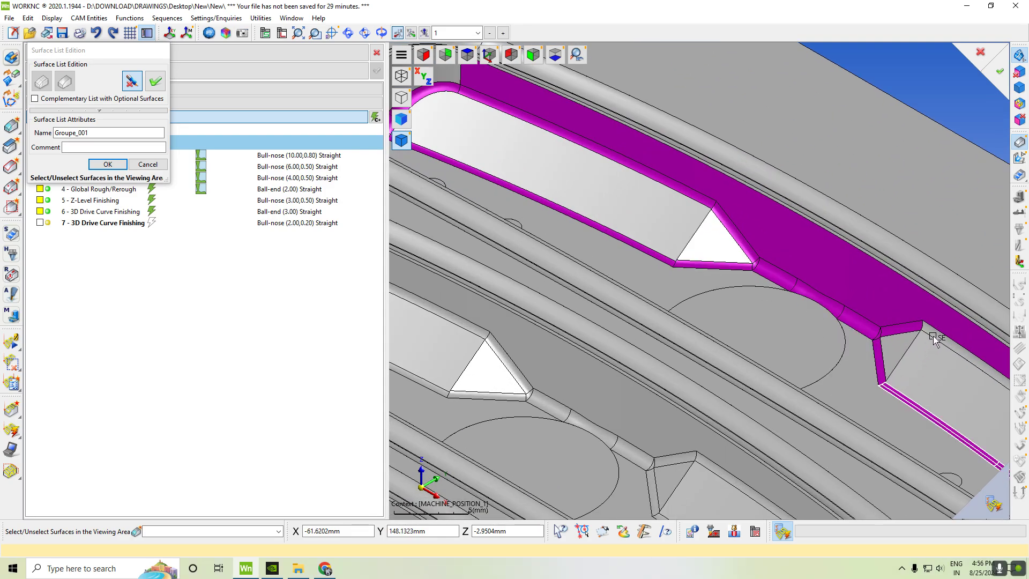
pyautogui.scroll(-4, 902, 298)
pyautogui.scroll(-2, 886, 313)
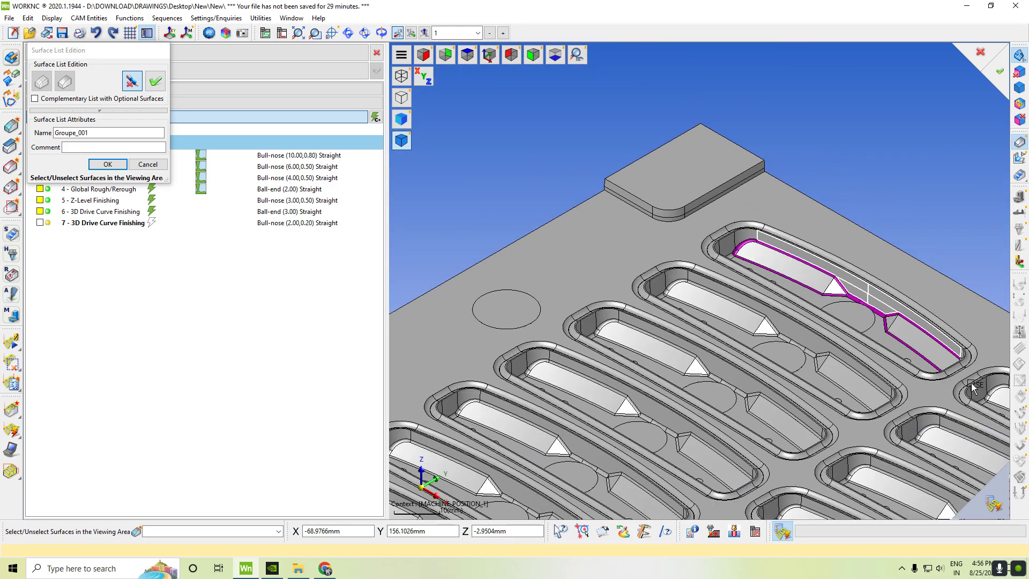
# - Add the curved fillets at the second raised block's far end to the surface list and accept the list
pyautogui.moveTo(900, 257); pyautogui.dragTo(940, 300, button='middle')
pyautogui.moveTo(928, 438); pyautogui.dragTo(449, 377, button='middle')
pyautogui.moveTo(698, 280); pyautogui.dragTo(582, 389, button='middle')
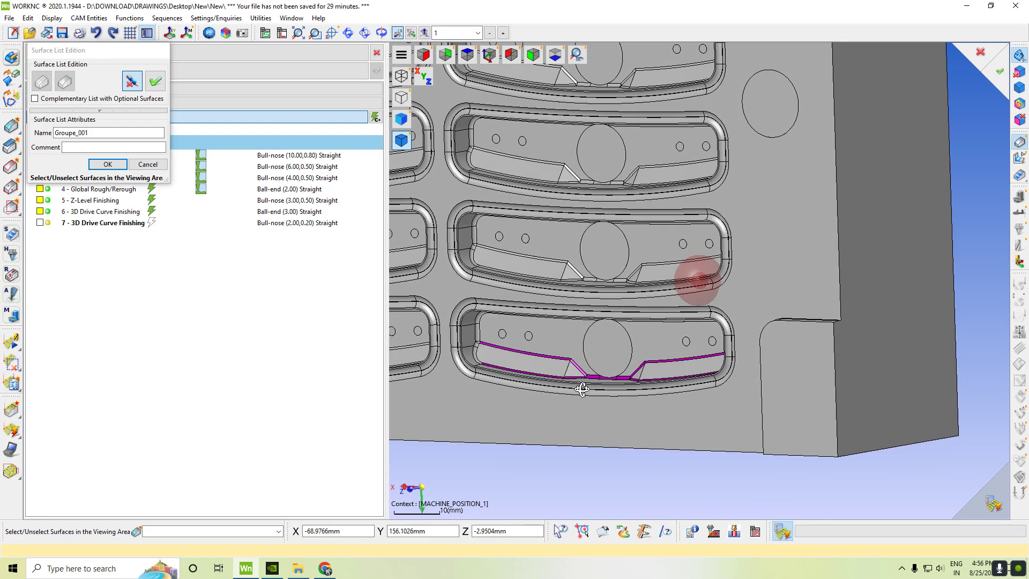
pyautogui.scroll(3, 510, 356)
pyautogui.scroll(-1, 503, 353)
pyautogui.scroll(-2, 471, 357)
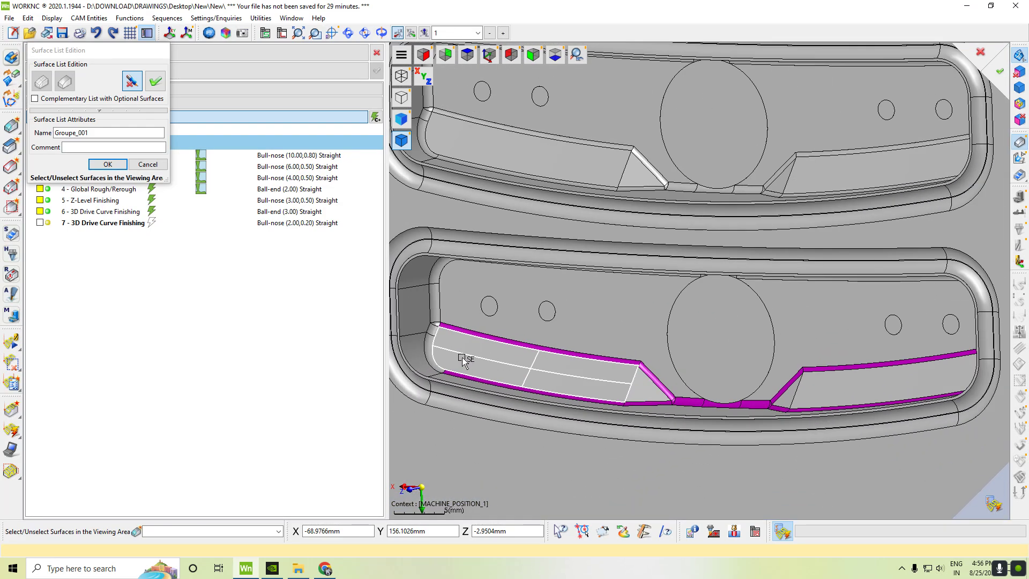
pyautogui.scroll(3, 445, 357)
pyautogui.click(425, 366)
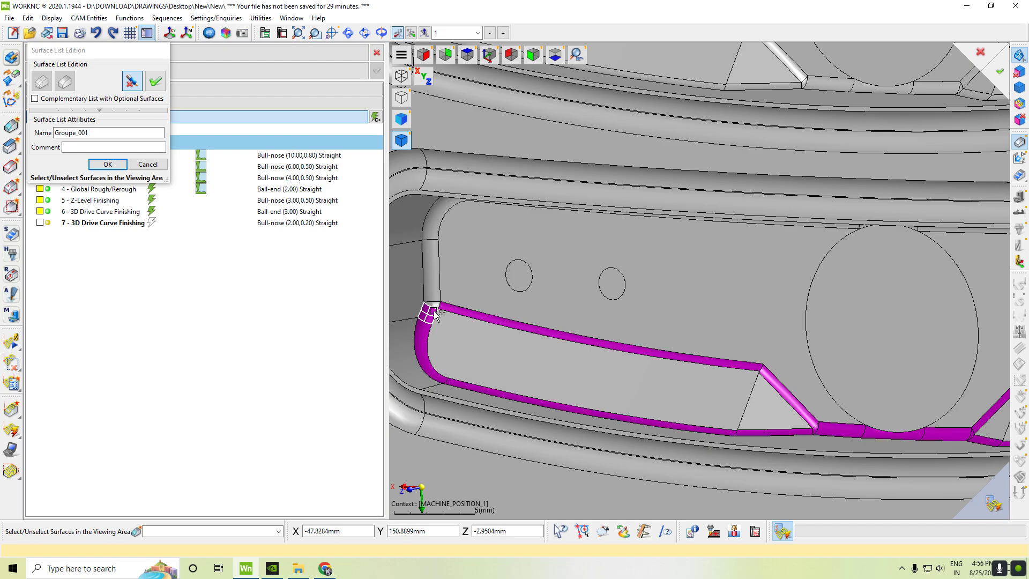
pyautogui.rightClick(473, 315)
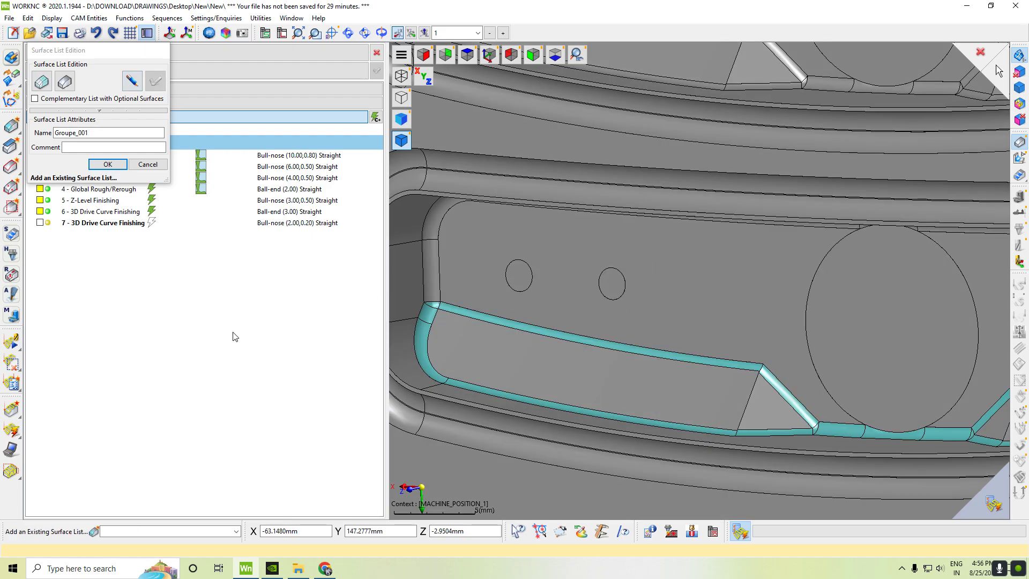
pyautogui.click(107, 164)
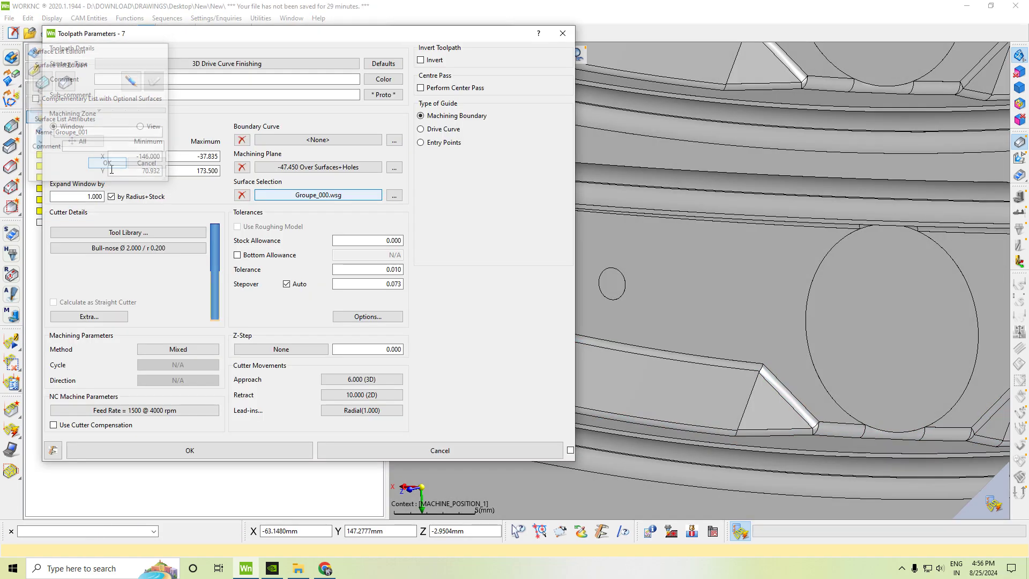
# - Accept toolpath 7's parameters and calculate the 3D Drive Curve Finishing toolpath
pyautogui.click(288, 455)
pyautogui.rightClick(988, 492)
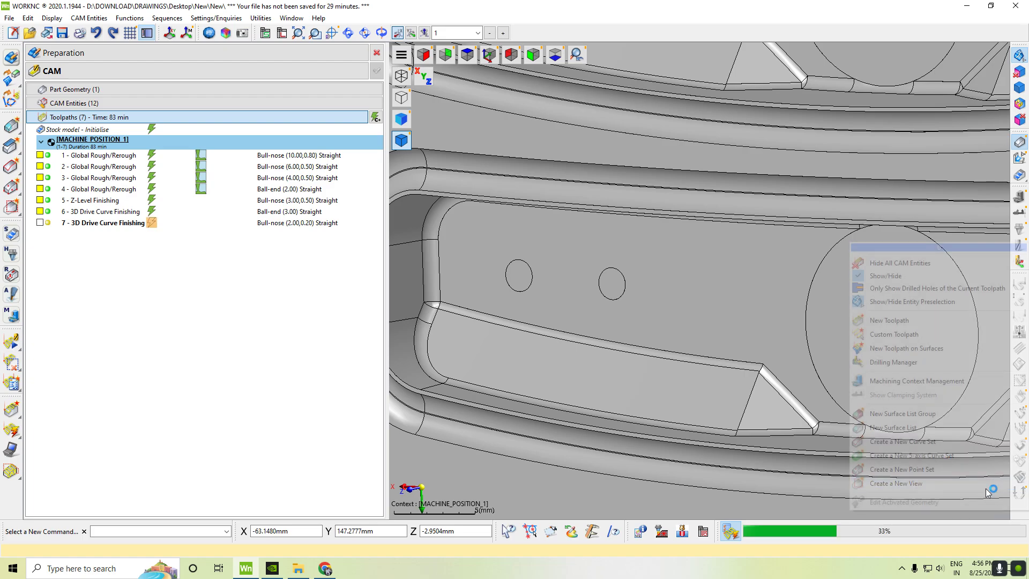
pyautogui.click(488, 56)
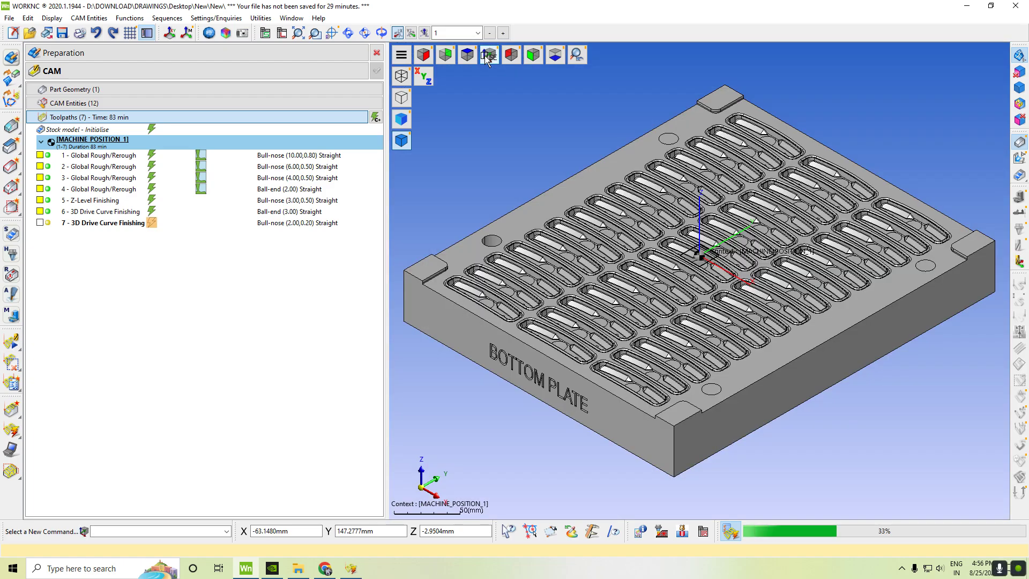
pyautogui.scroll(3, 822, 101)
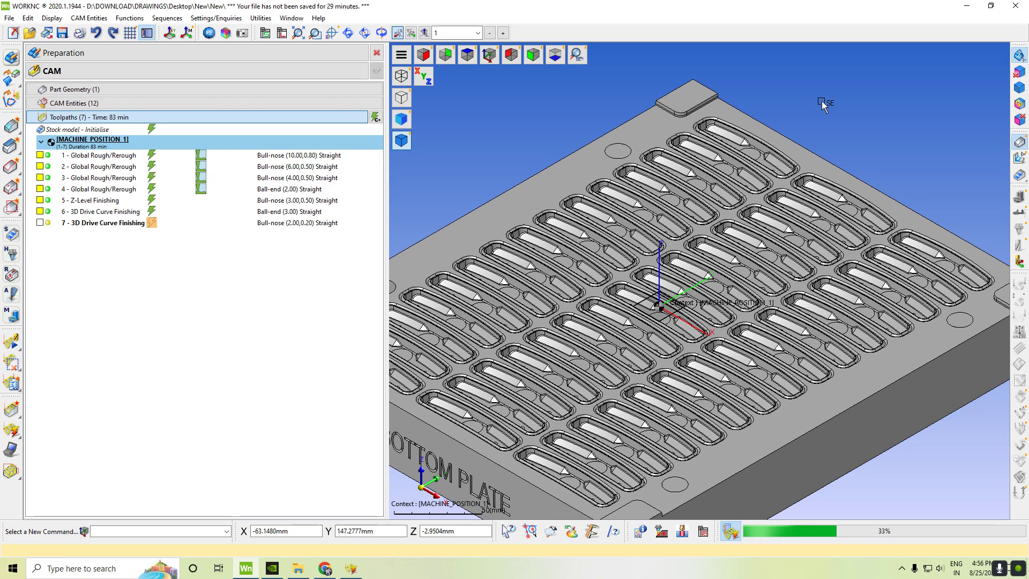
pyautogui.scroll(1, 688, 89)
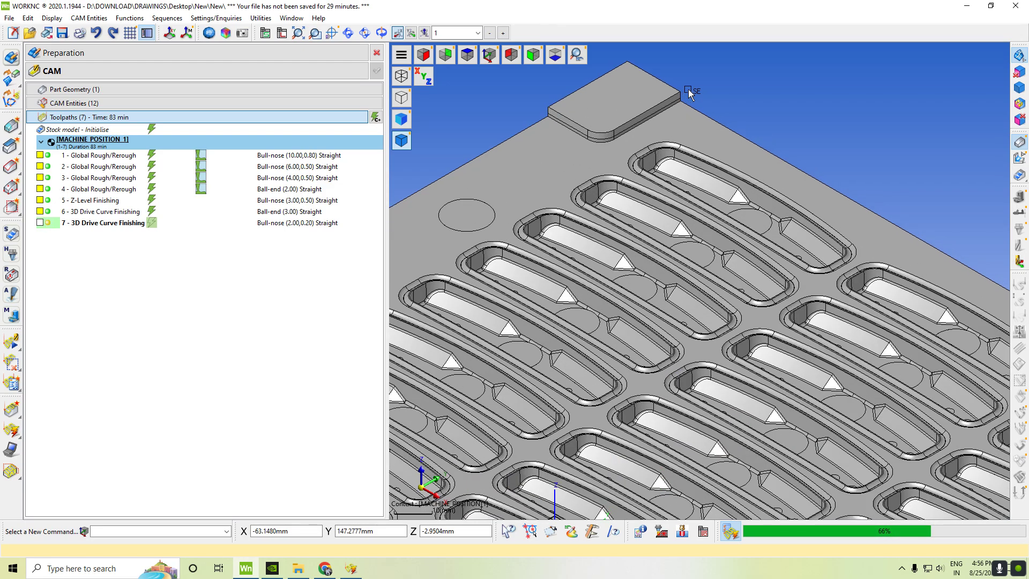
pyautogui.scroll(1, 701, 195)
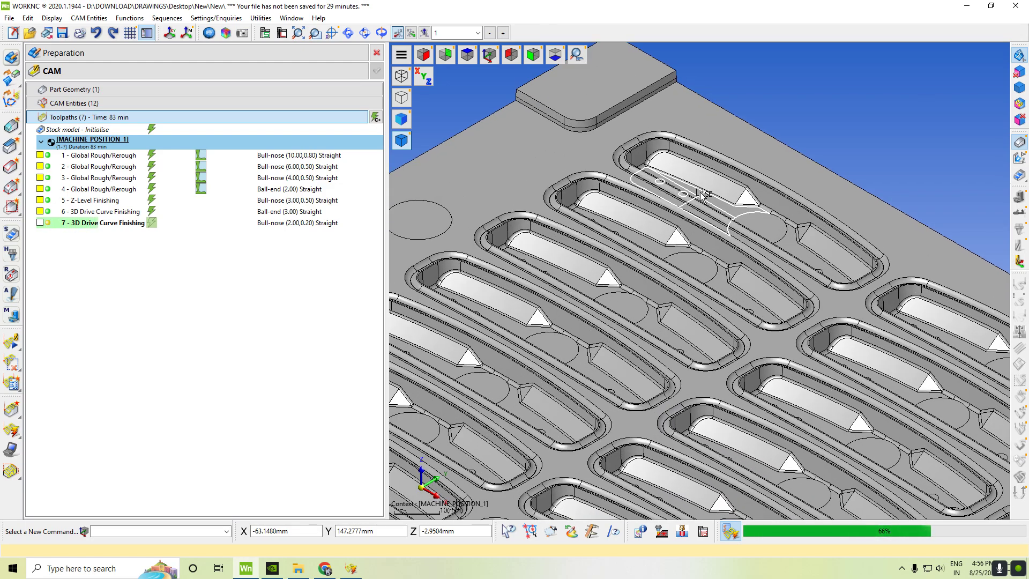
pyautogui.scroll(1, 700, 196)
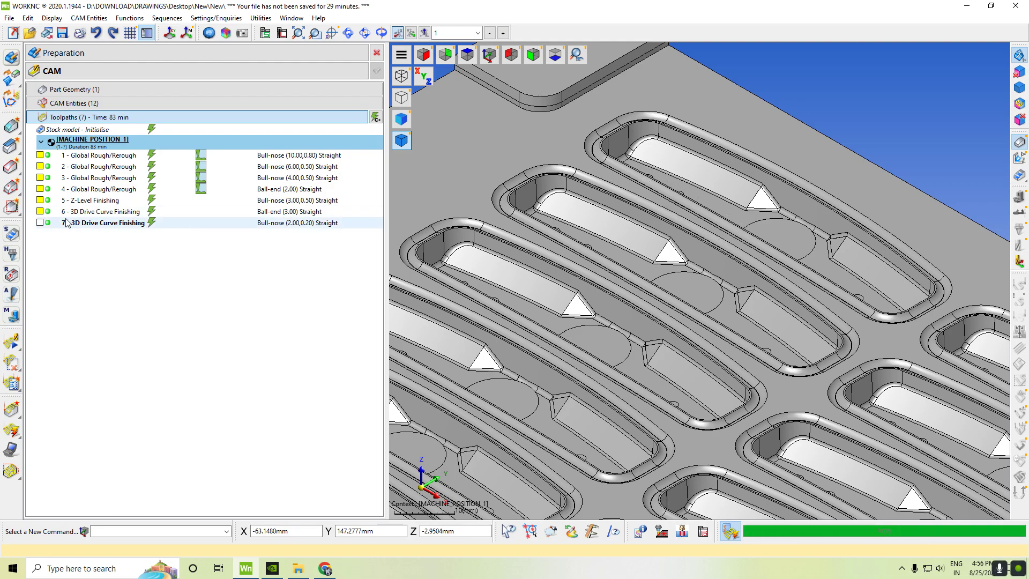
# - Display toolpath 7 and inspect its passes along the pocket's raised-block fillets and neck, then hide the path
pyautogui.click(40, 222)
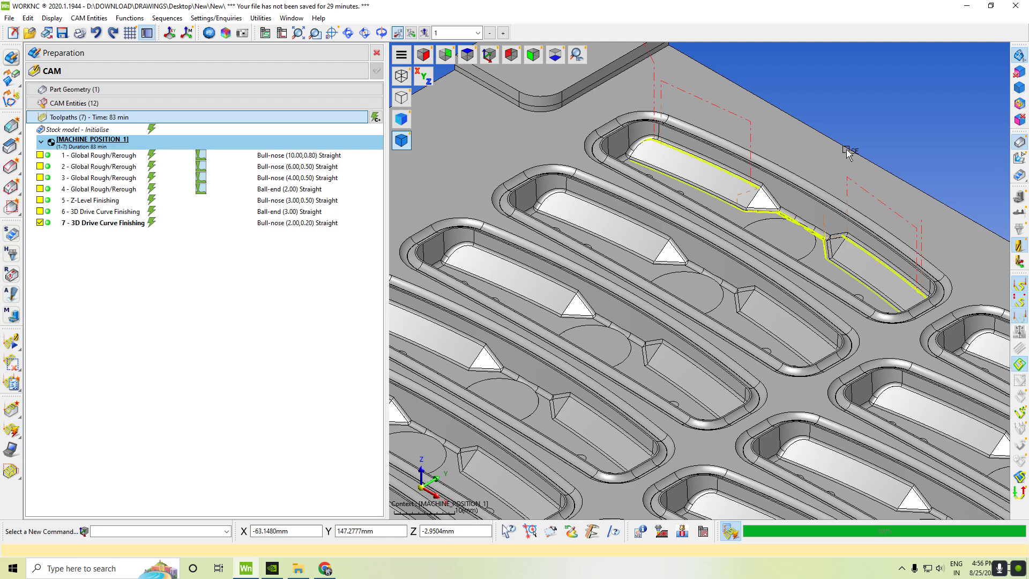
pyautogui.scroll(5, 766, 172)
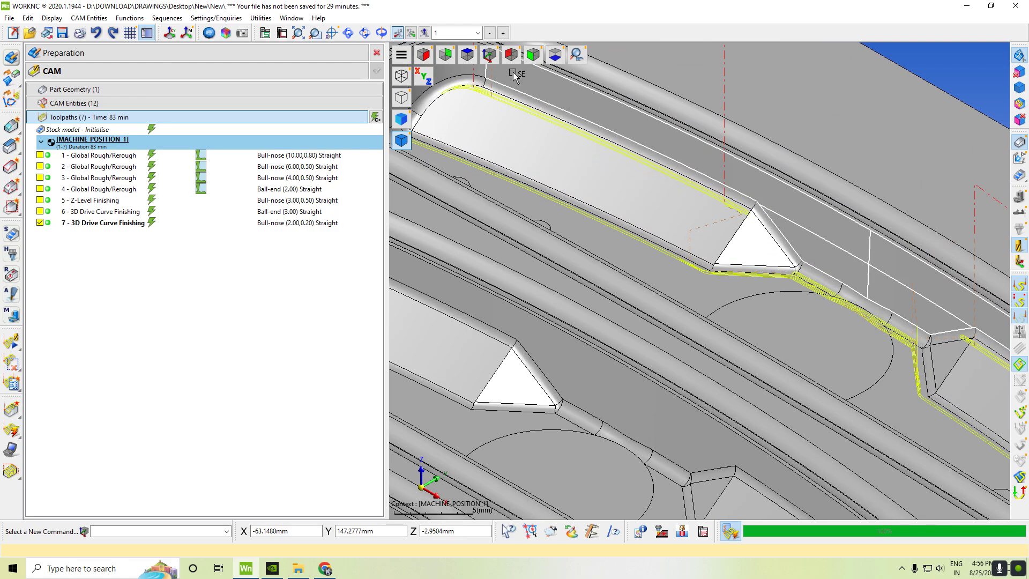
pyautogui.scroll(2, 830, 280)
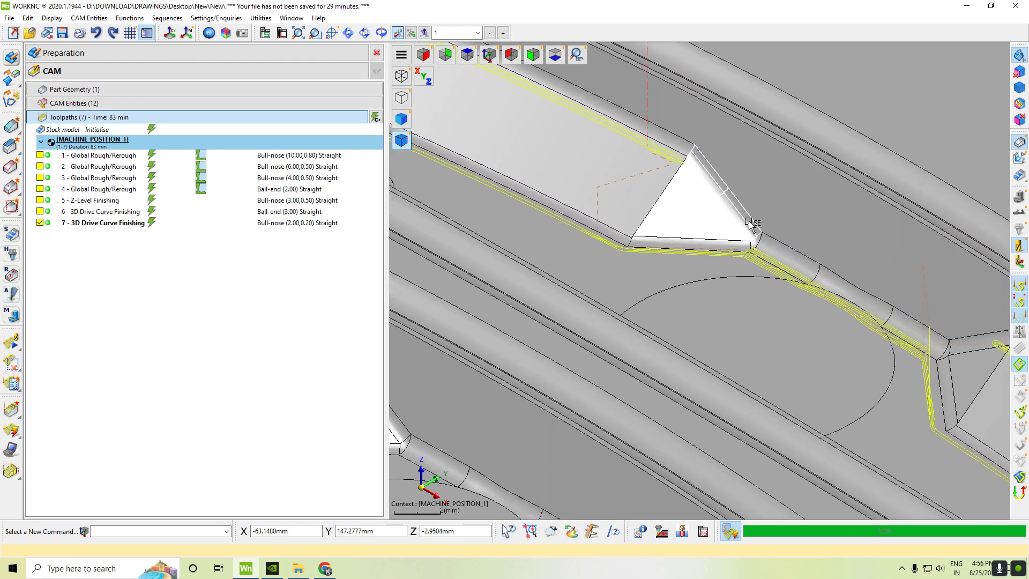
pyautogui.scroll(-3, 836, 274)
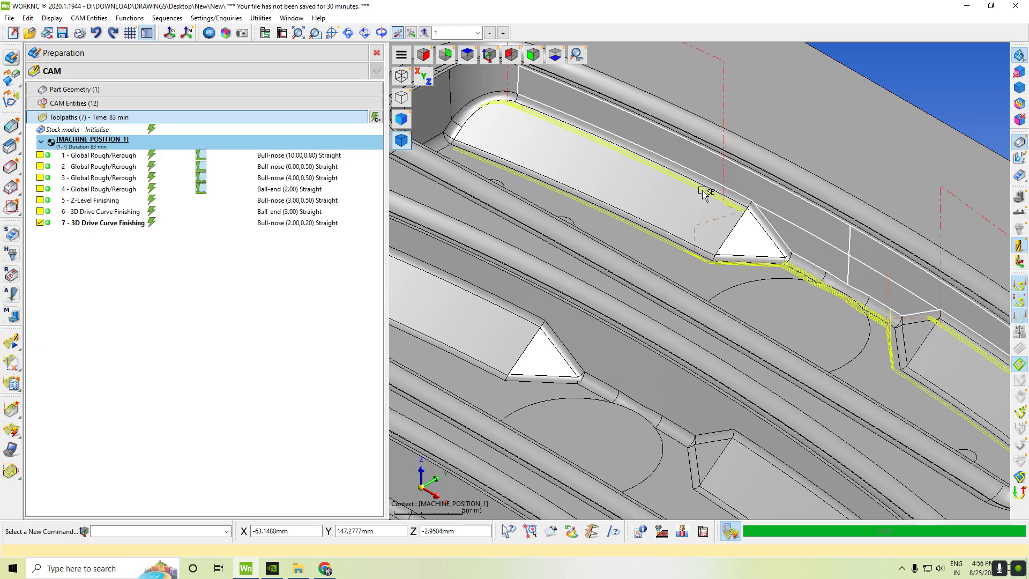
pyautogui.scroll(-2, 792, 257)
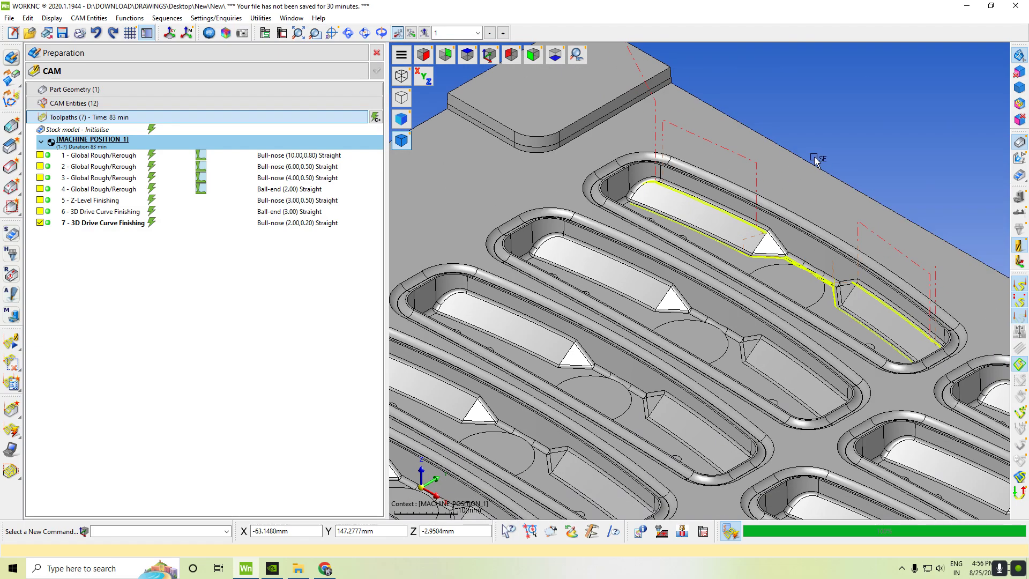
pyautogui.moveTo(818, 162)
pyautogui.mouseDown(button='middle')
pyautogui.moveTo(833, 236)
pyautogui.moveTo(849, 179)
pyautogui.moveTo(834, 184)
pyautogui.mouseUp(button='middle')
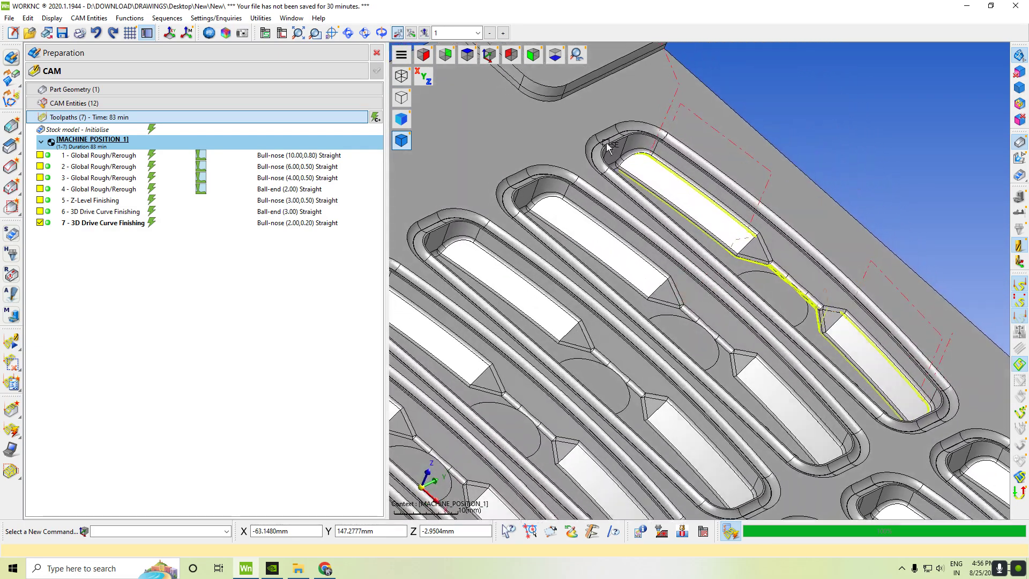
pyautogui.click(494, 61)
pyautogui.scroll(3, 811, 214)
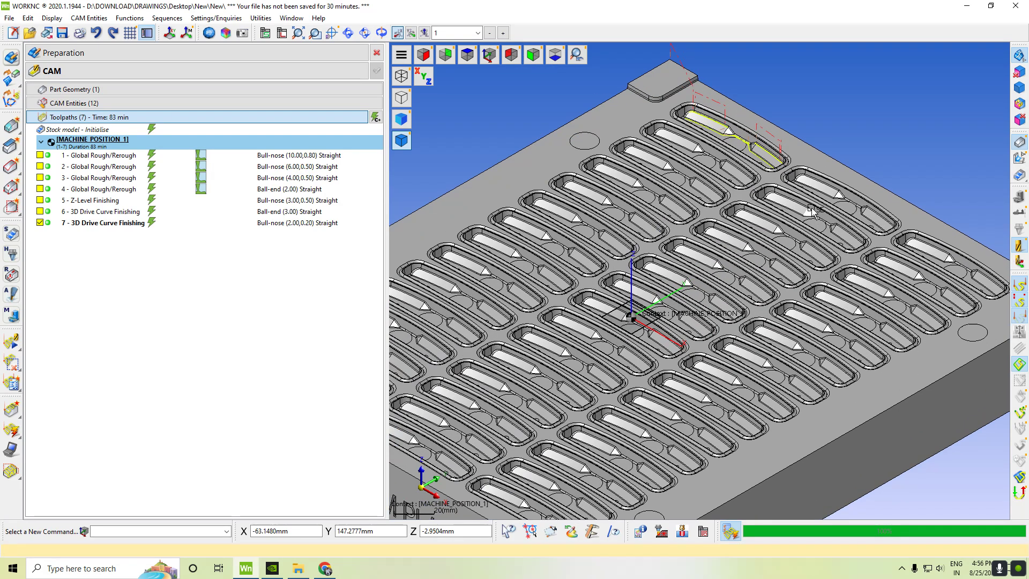
pyautogui.scroll(-3, 812, 211)
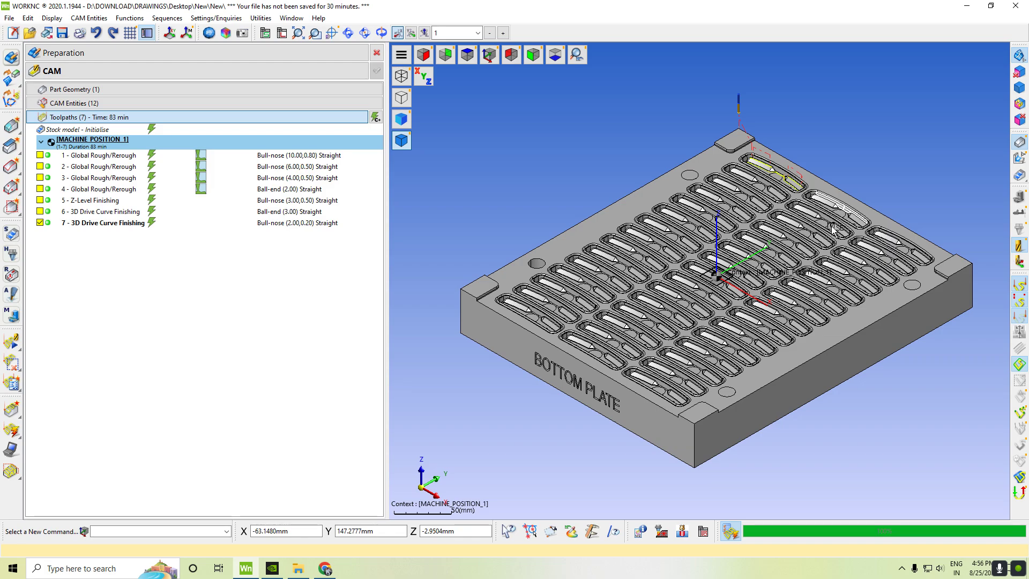
pyautogui.click(40, 222)
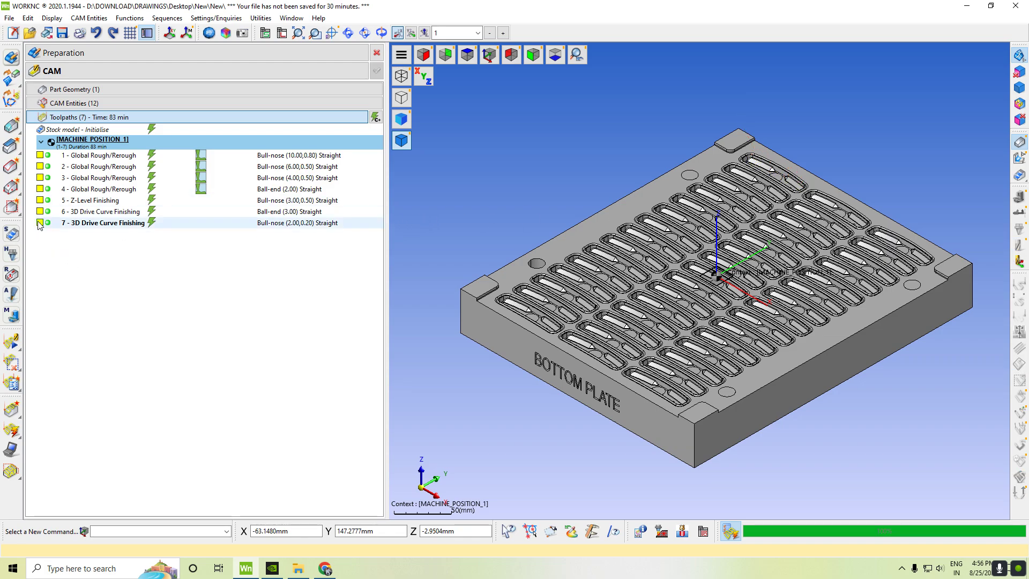
# - Display and hide Global Rough/Rerough toolpaths 1 to 4 one after another to review their coverage of the plate's corner area
pyautogui.click(39, 155)
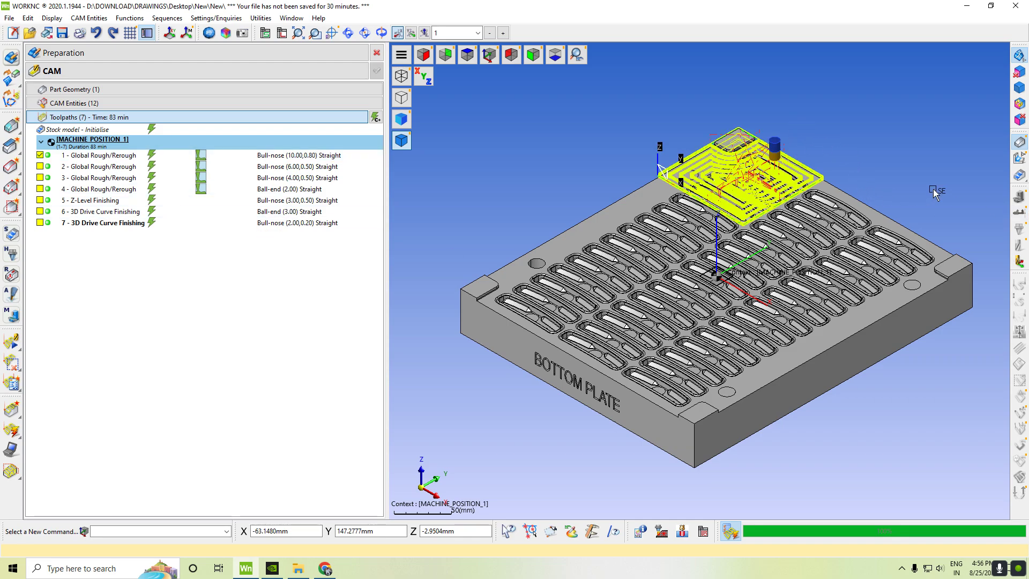
pyautogui.scroll(2, 750, 178)
pyautogui.click(40, 169)
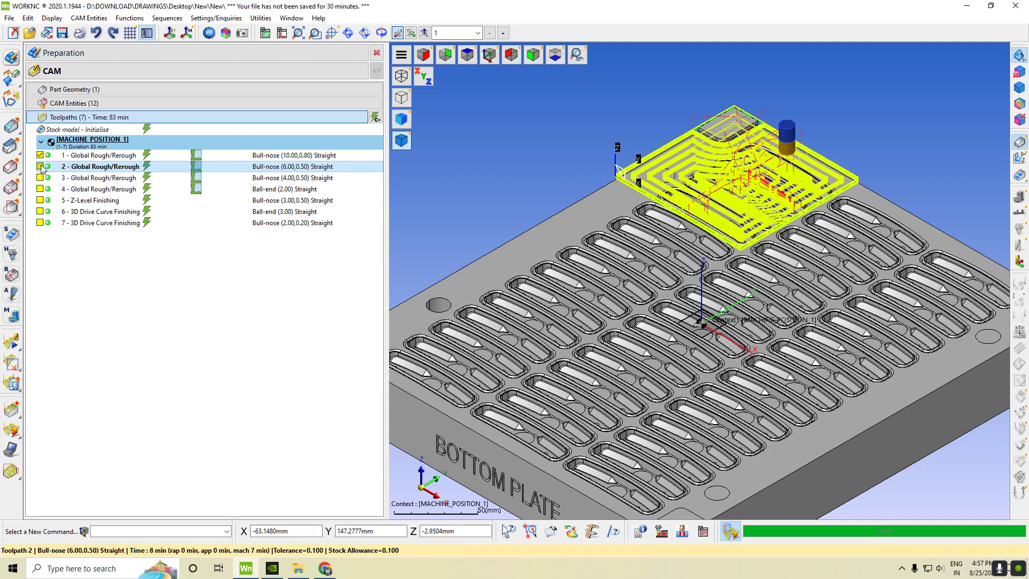
pyautogui.click(40, 154)
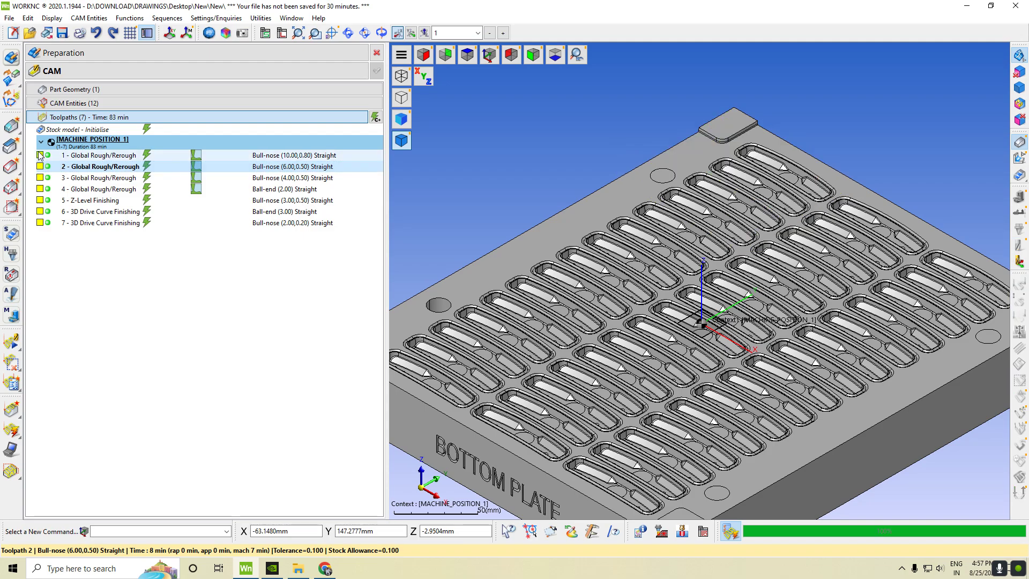
pyautogui.click(39, 155)
pyautogui.click(39, 154)
pyautogui.click(40, 166)
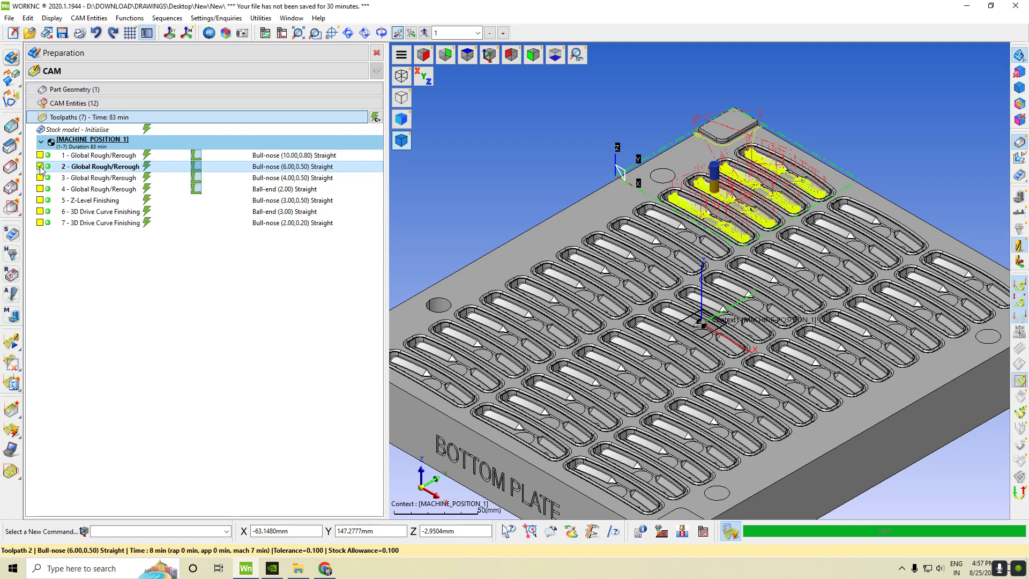
pyautogui.click(40, 167)
pyautogui.click(41, 178)
pyautogui.click(40, 178)
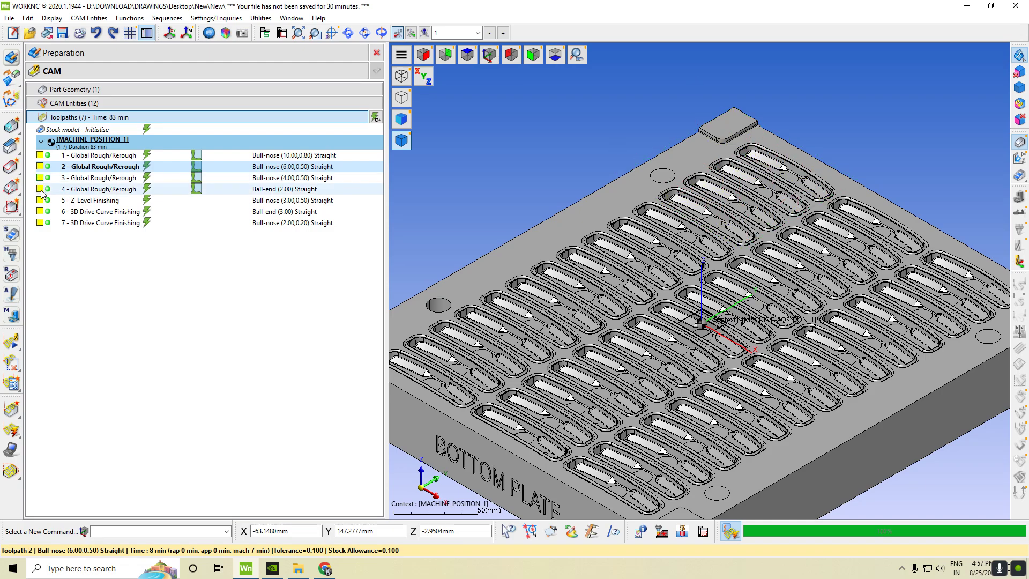
pyautogui.click(40, 190)
pyautogui.click(40, 189)
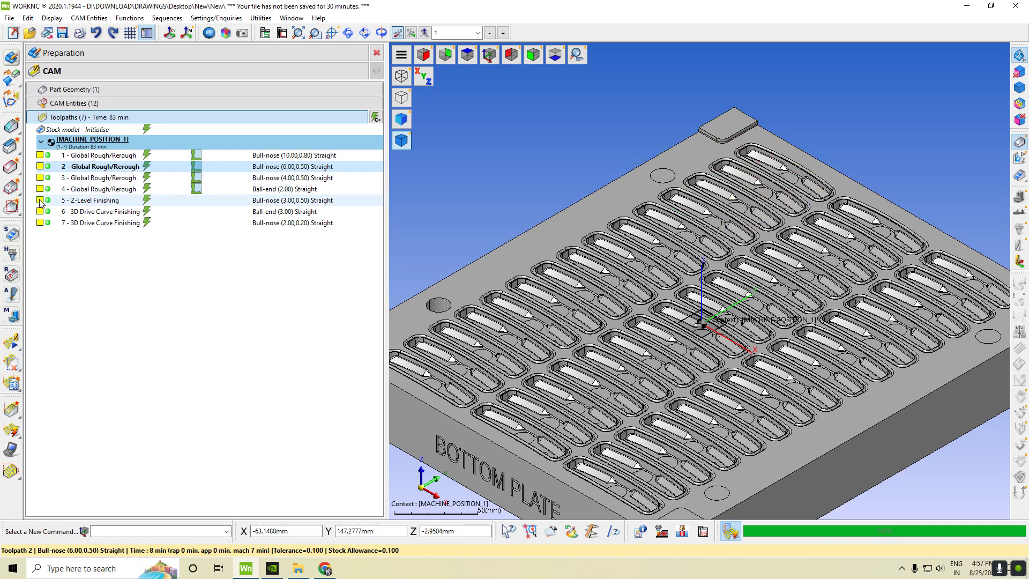
# - Display and hide Z-Level Finishing toolpath 5 and 3D Drive Curve Finishing toolpath 6 to review their passes, and examine the plate's pockets
pyautogui.click(41, 201)
pyautogui.click(40, 210)
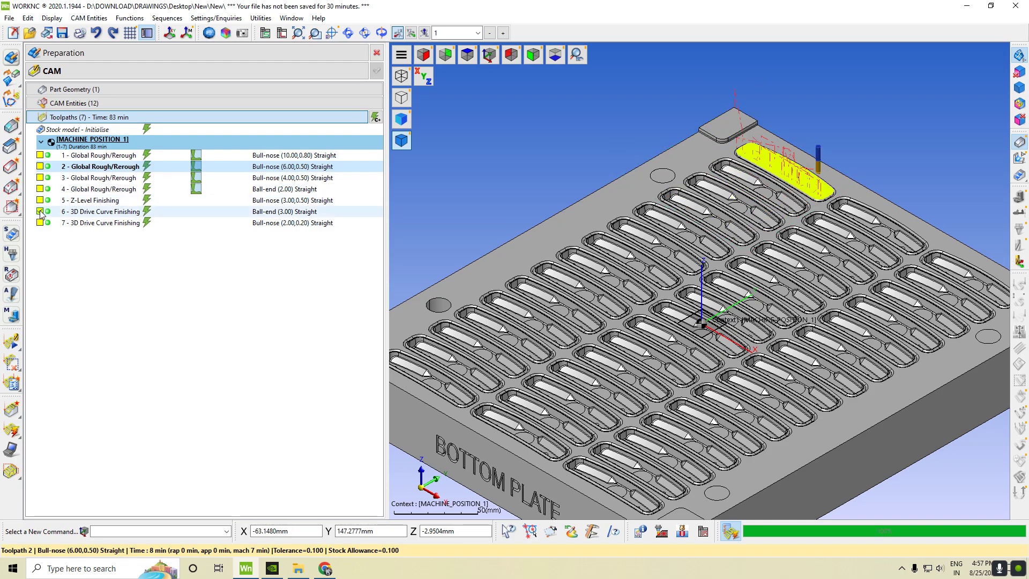
pyautogui.click(40, 210)
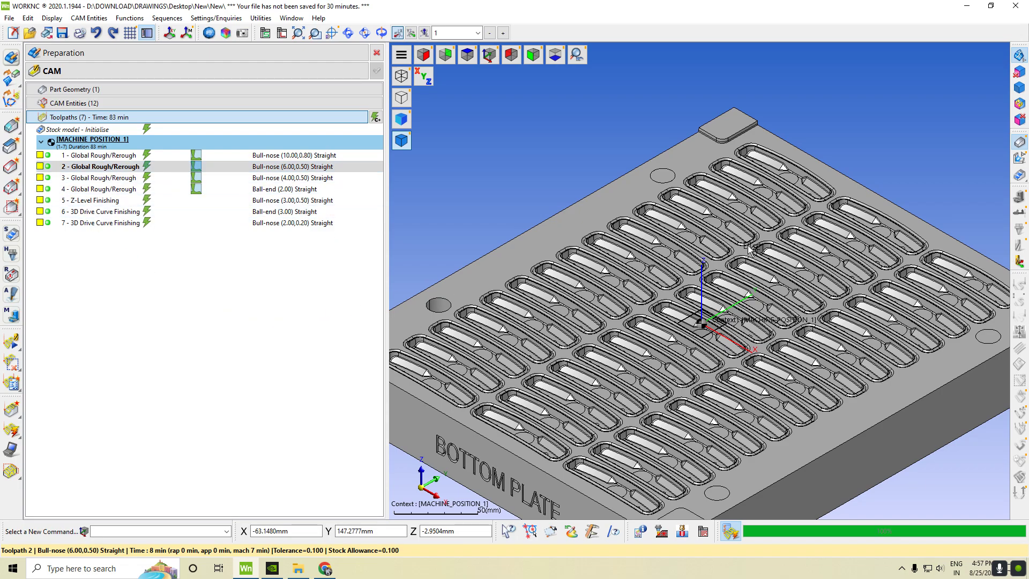
pyautogui.scroll(-3, 879, 279)
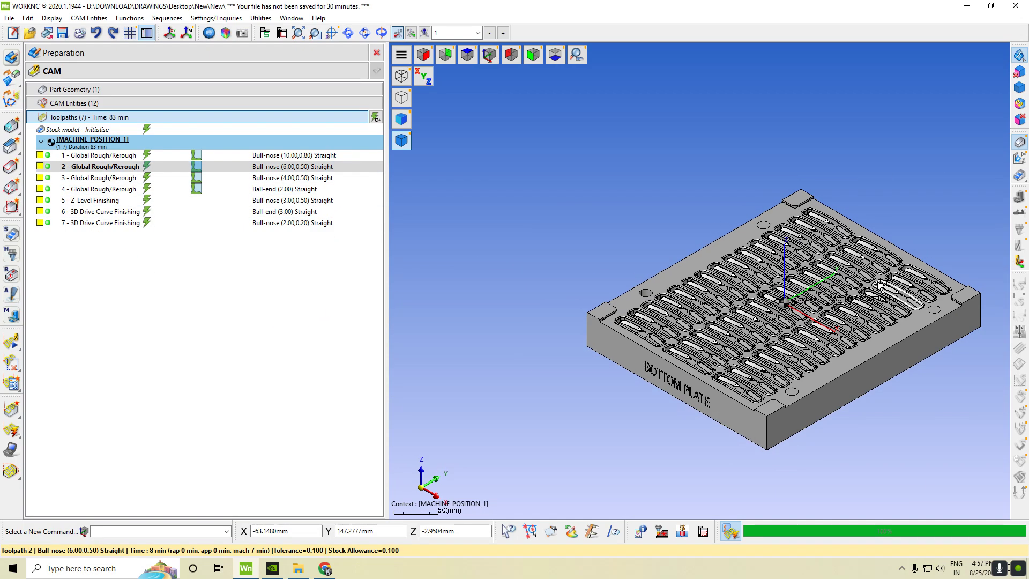
pyautogui.scroll(5, 879, 282)
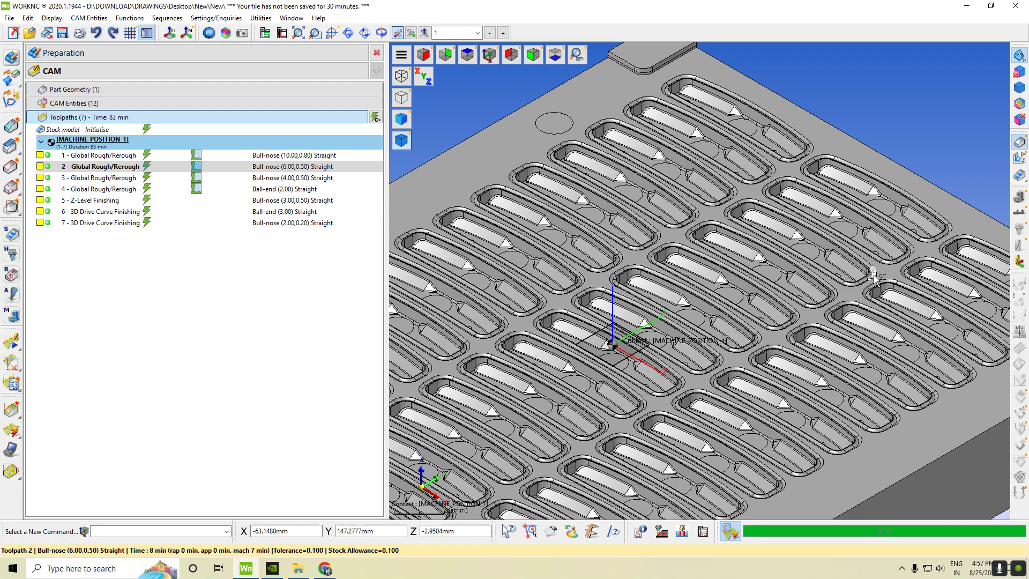